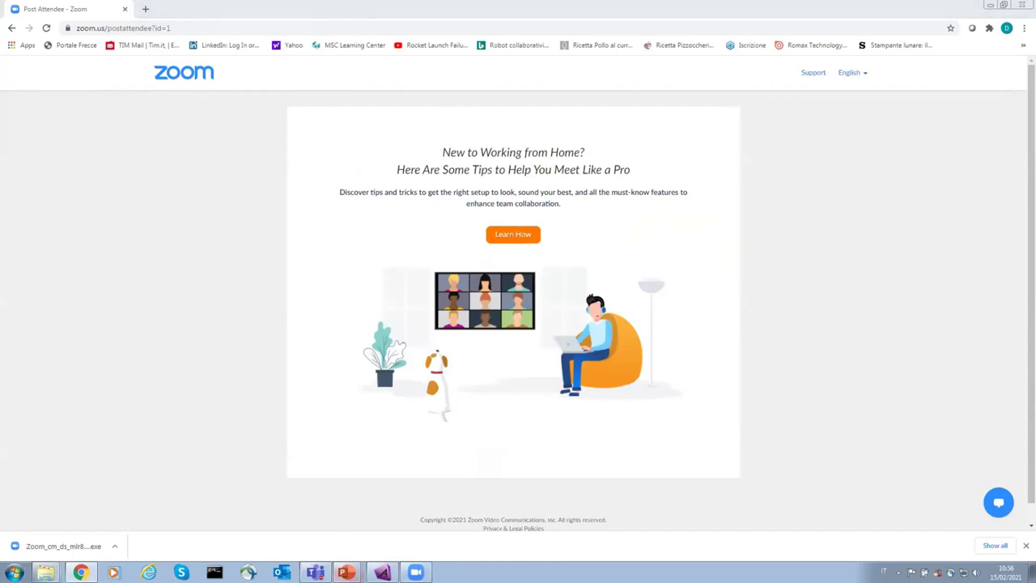
- Bring up the Nodycon2021\Flap folder in Windows Explorer
mouse_move(45, 572)
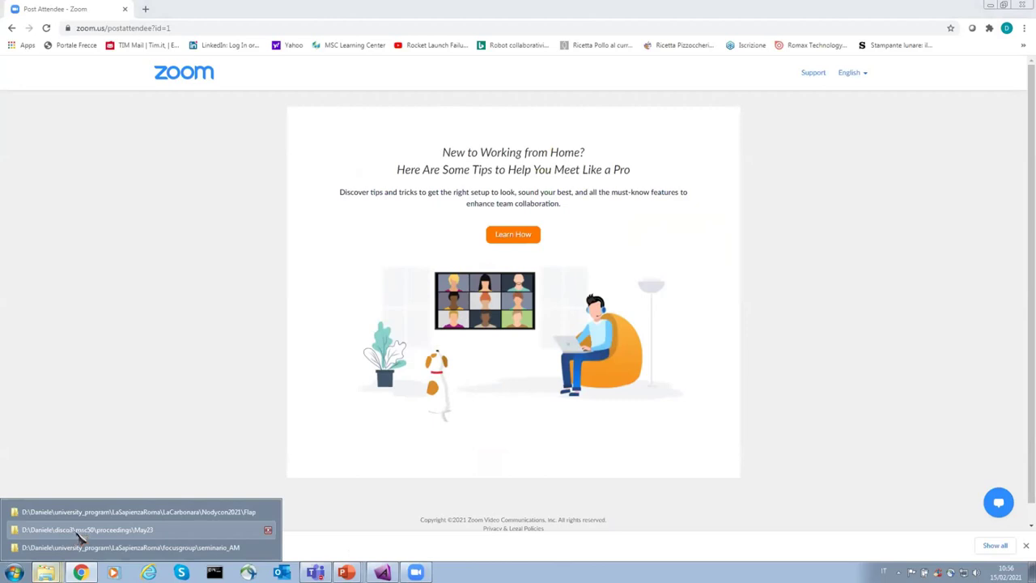
click(152, 513)
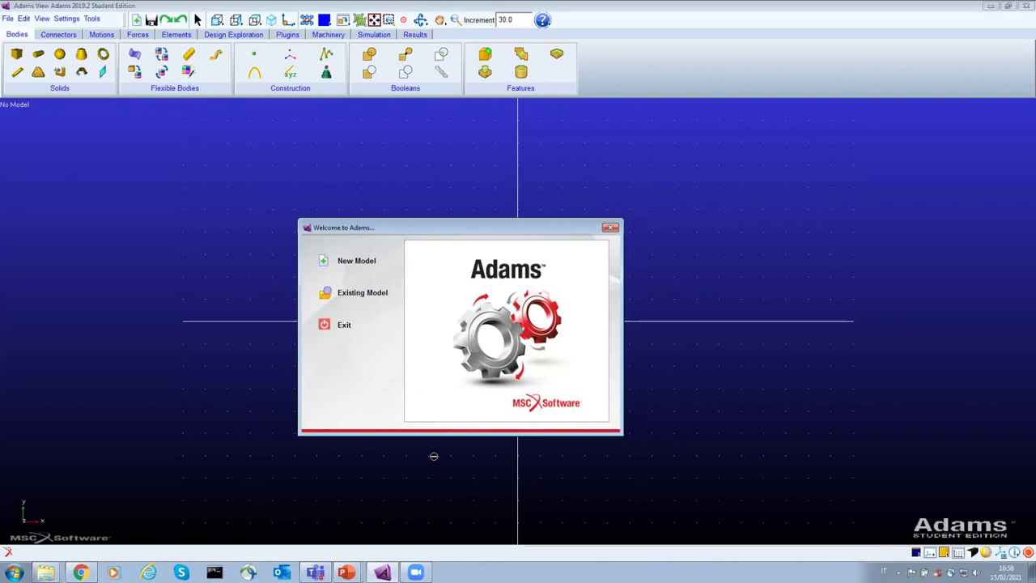
- Start opening an existing model in Adams View and set the working directory to the Nodycon2021\Flap folder
click(324, 295)
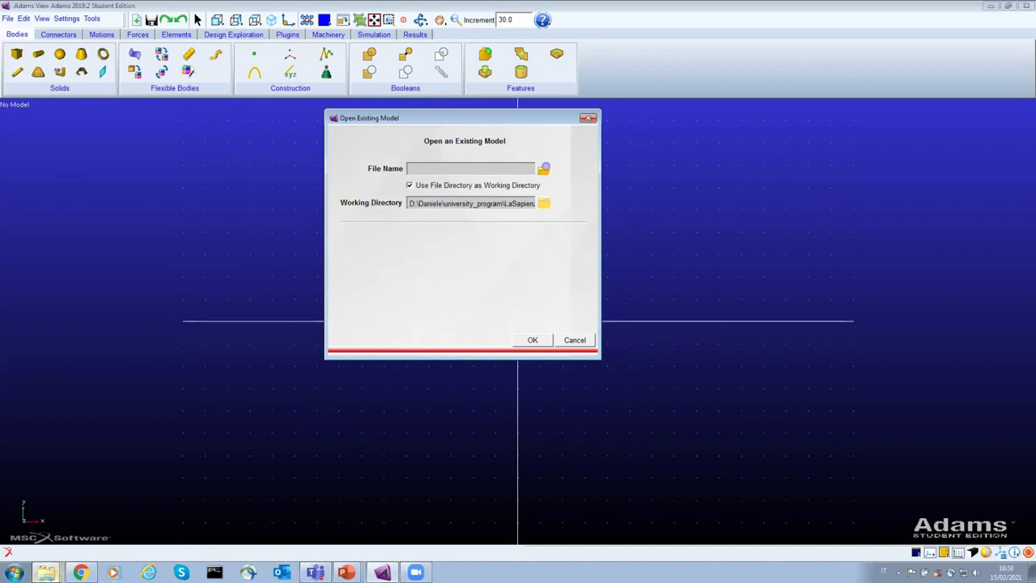
right_click(52, 562)
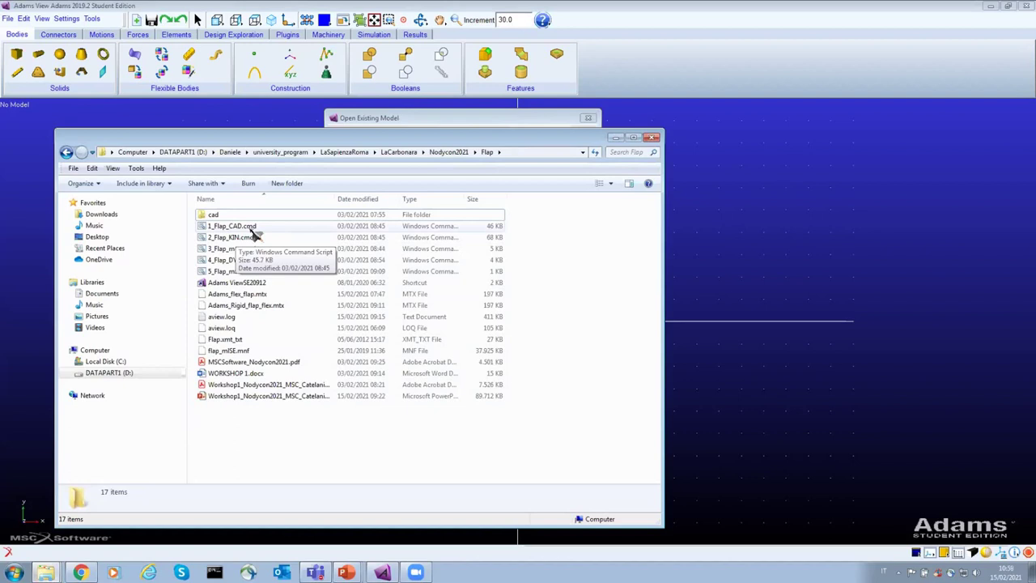
click(615, 137)
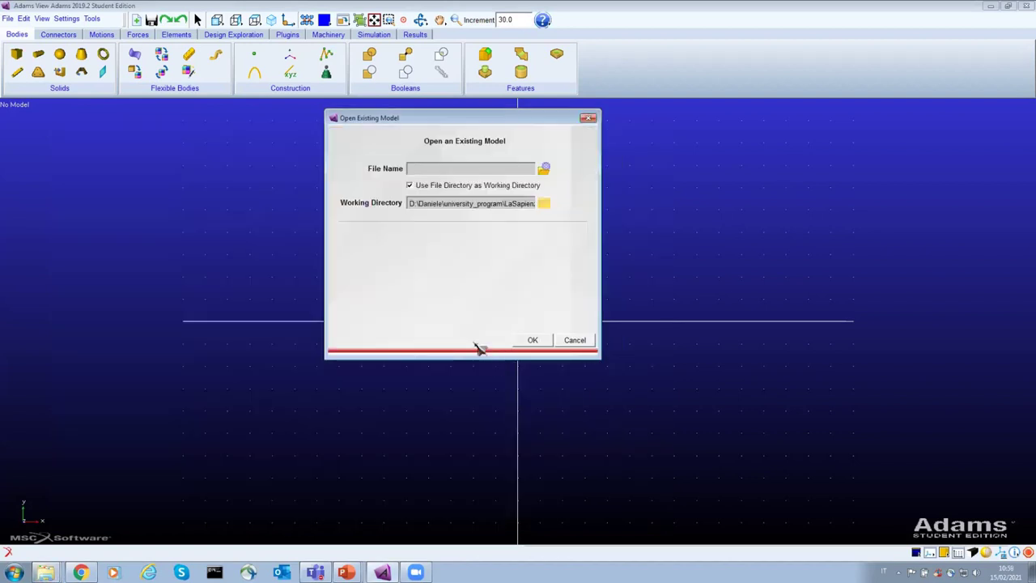
click(545, 204)
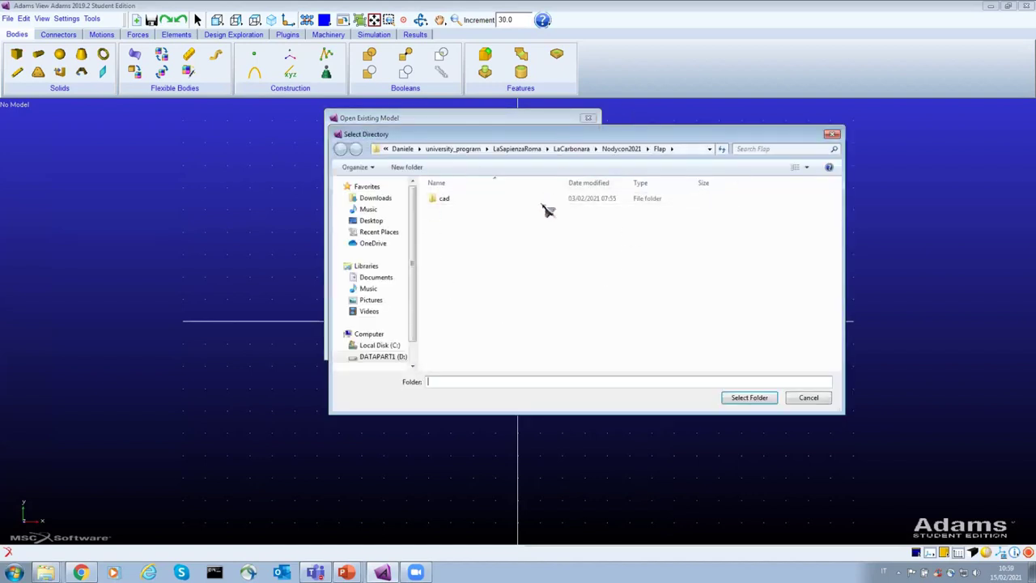
click(769, 396)
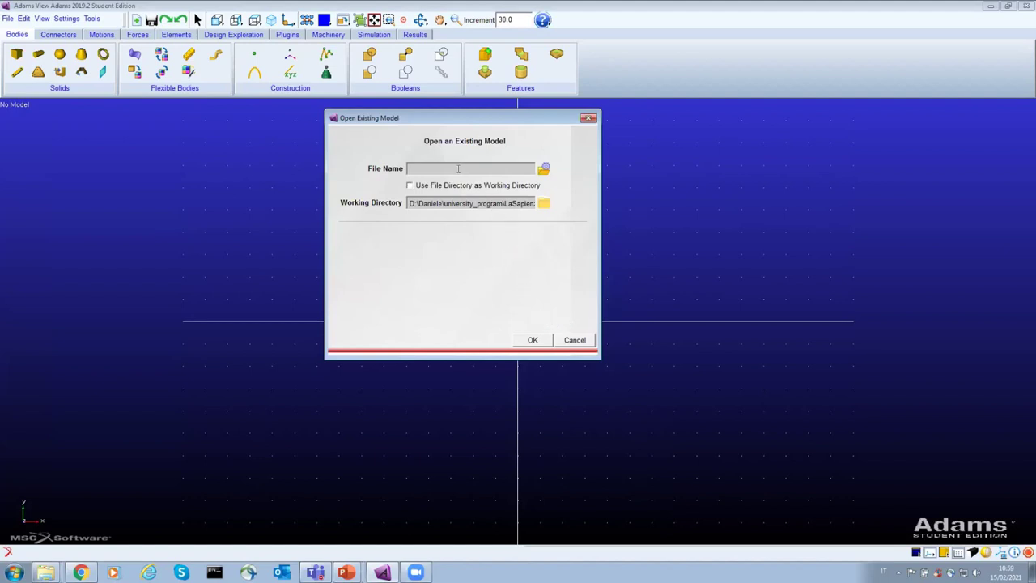
- Load the model file 1_Flap_CAD.cmd from the Flap folder, keeping the default import options
click(416, 170)
double_click(450, 168)
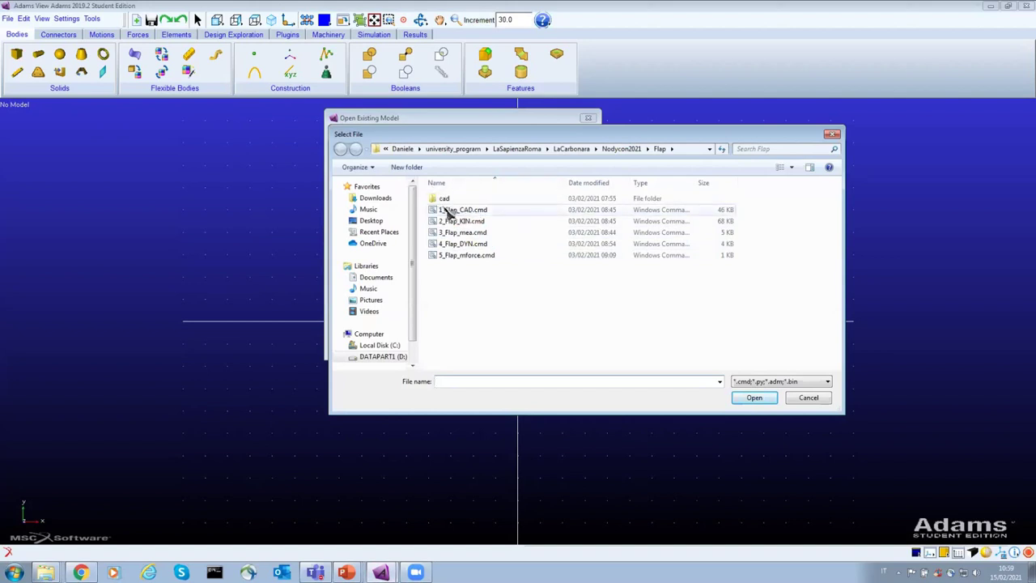
click(457, 210)
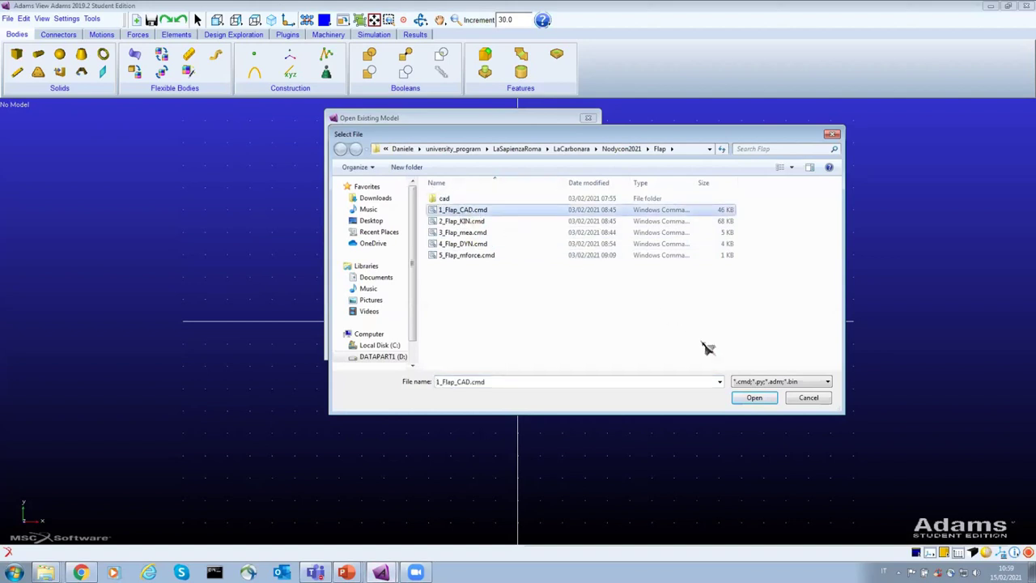
click(754, 397)
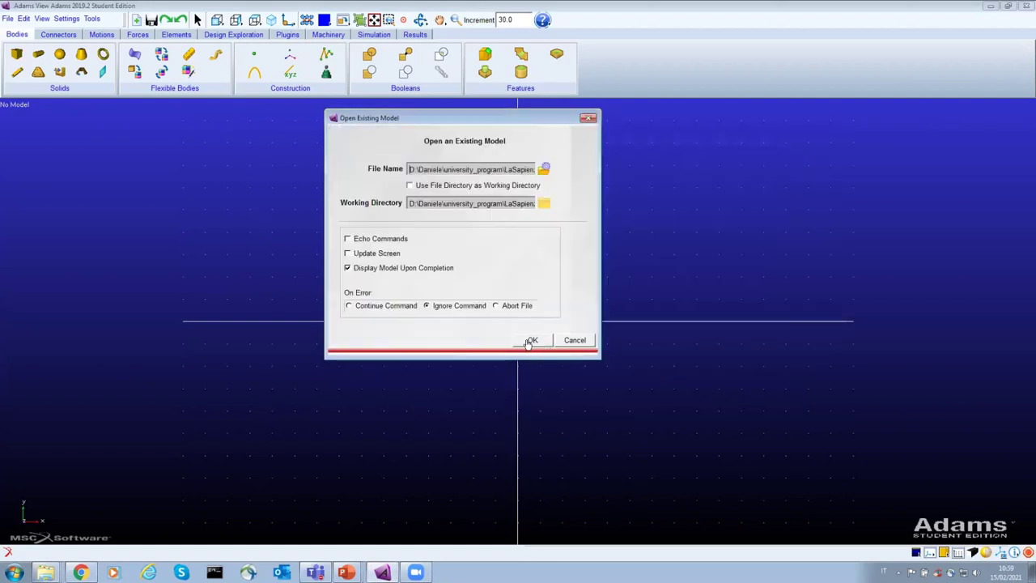
click(530, 340)
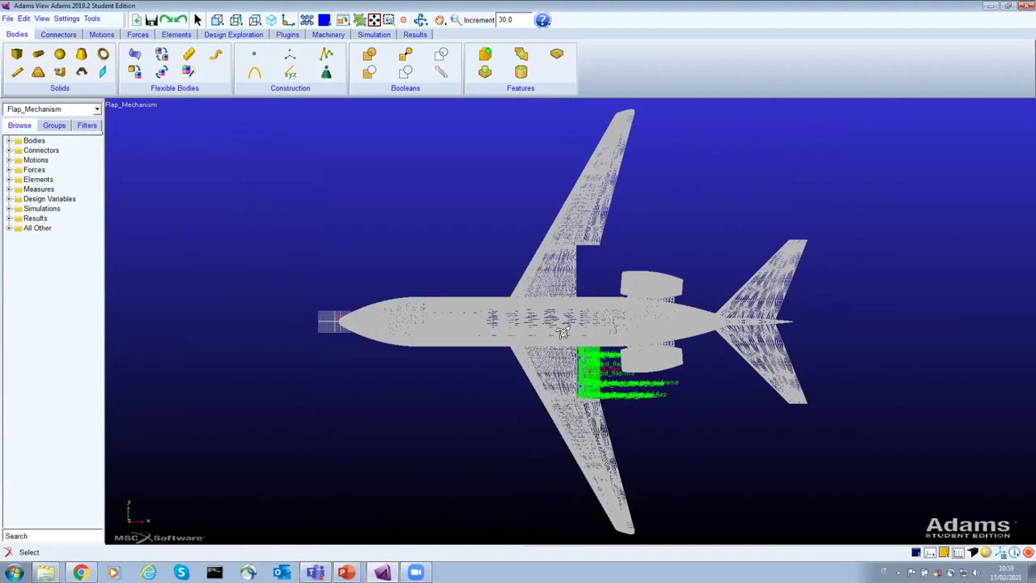
- Examine the whole aircraft model from several angles by rotating it dynamically
drag(563, 331, 563, 332)
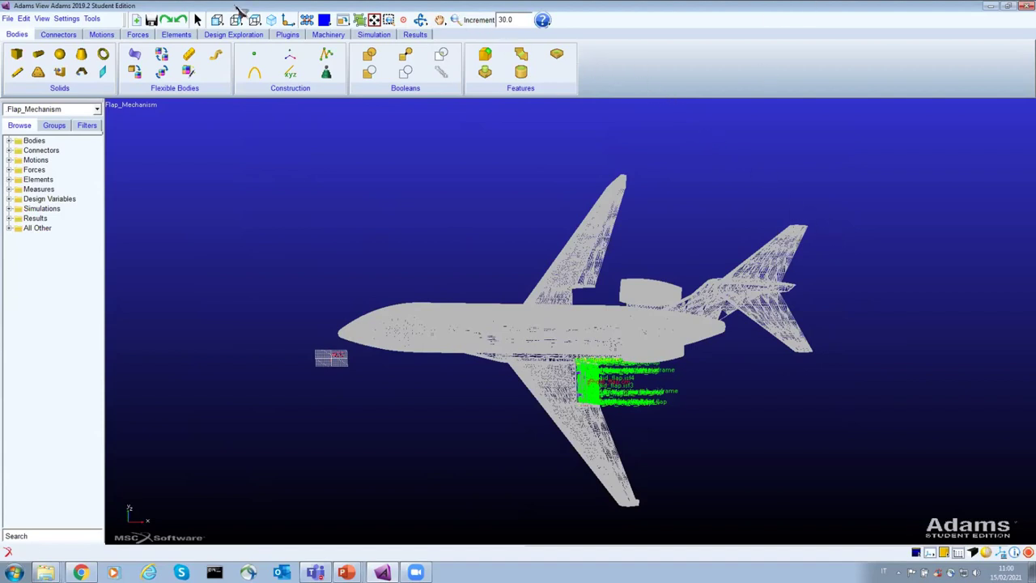
click(420, 21)
click(512, 212)
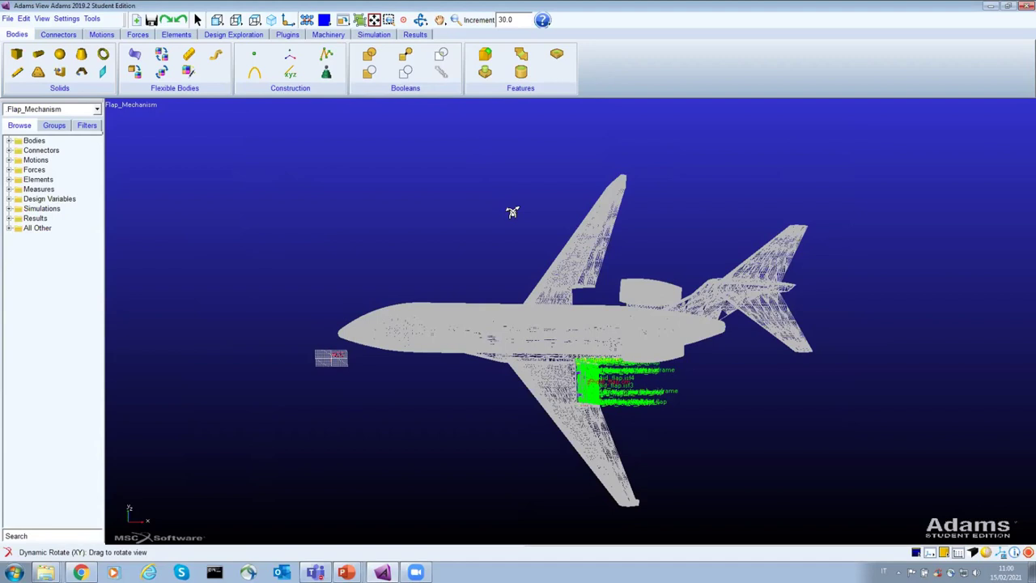
drag(529, 154, 399, 208)
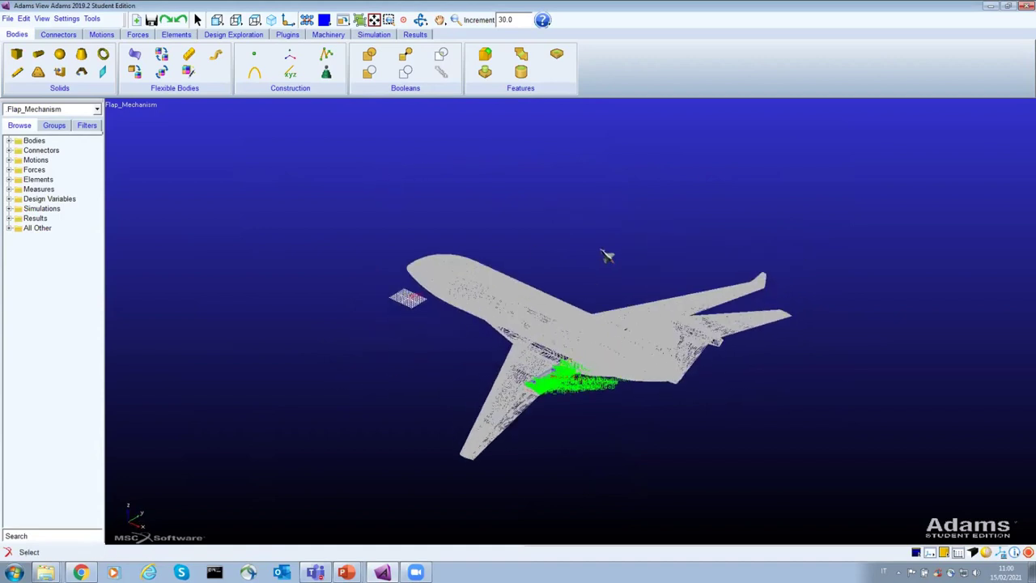
click(420, 19)
drag(527, 255, 724, 280)
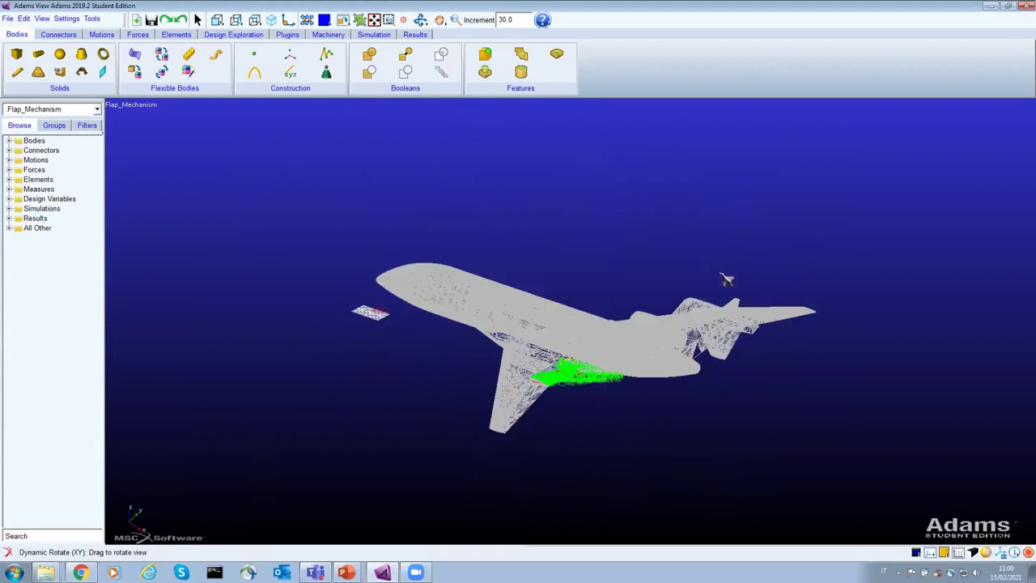
click(724, 279)
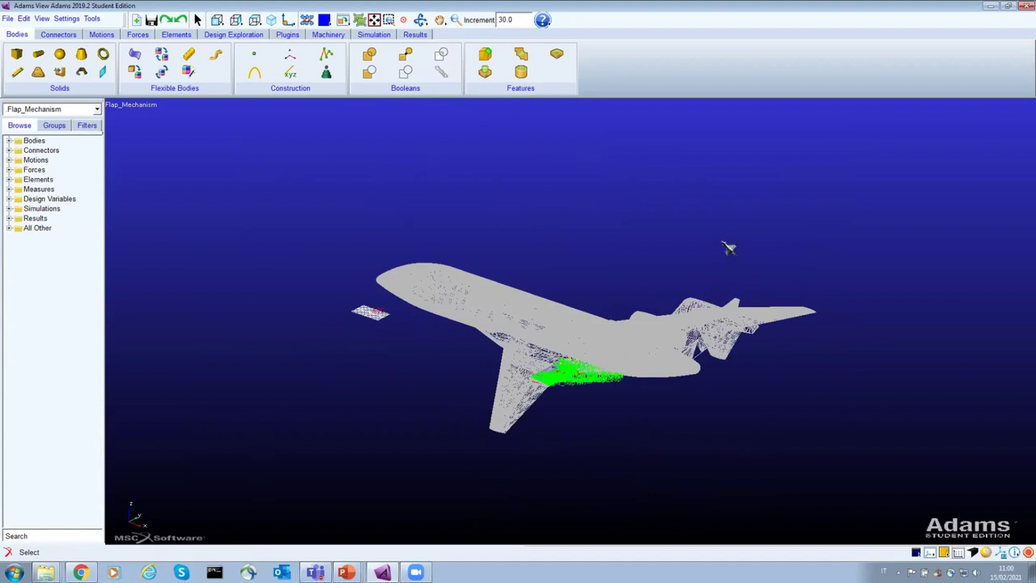
key(r)
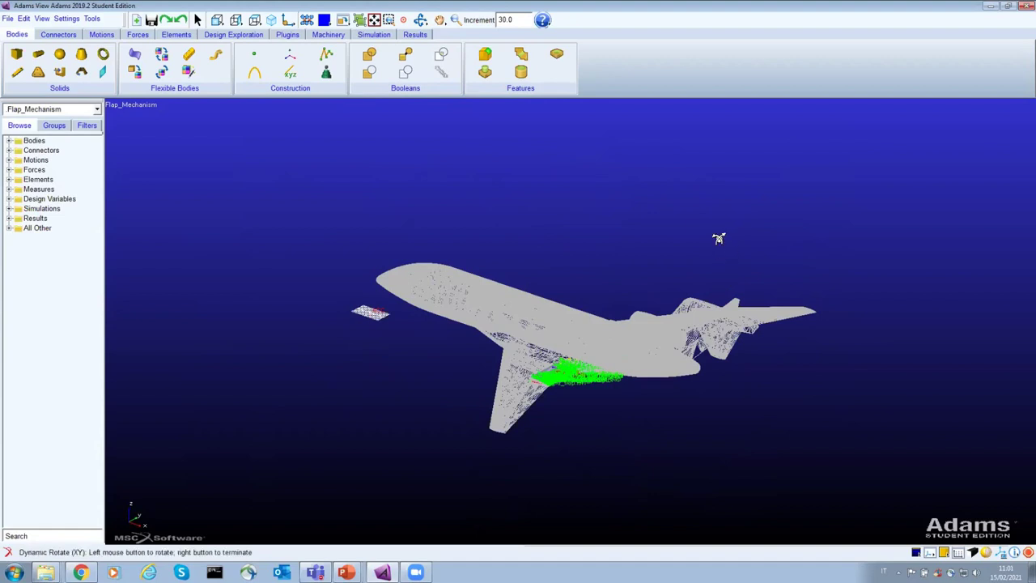
drag(717, 236, 530, 152)
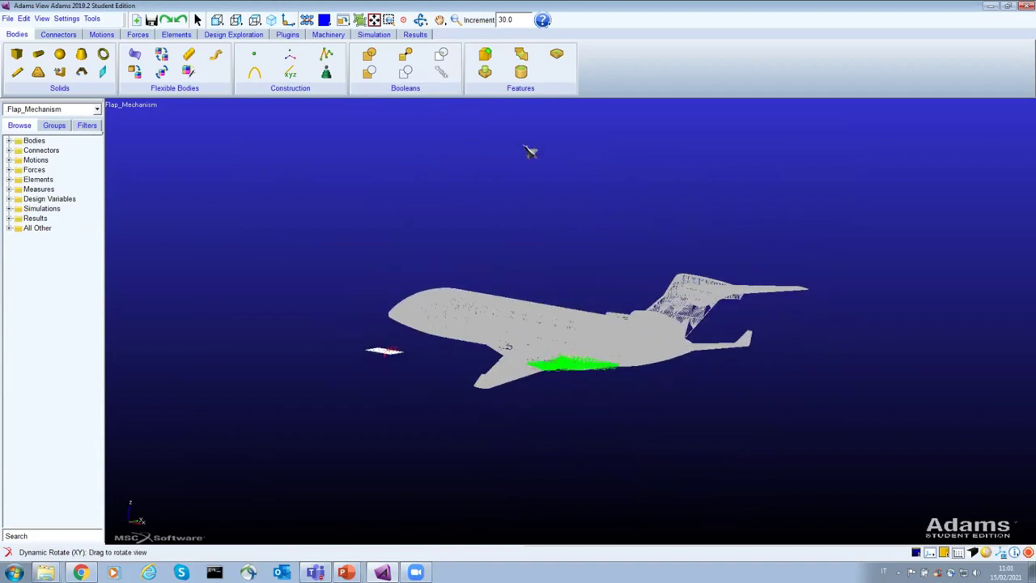
- Inspect the aircraft model at different positions and scales using dynamic translate and dynamic zoom
click(439, 21)
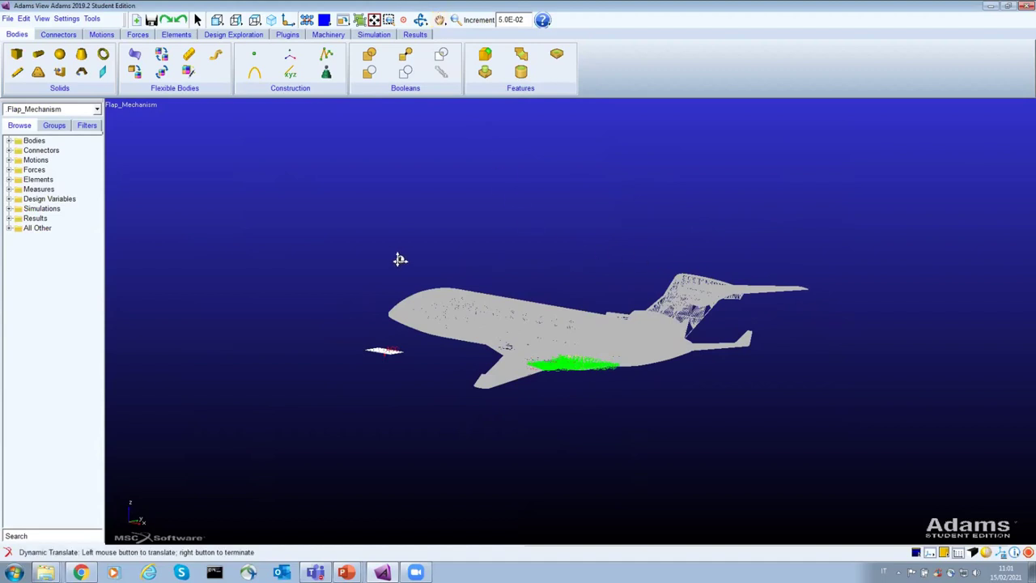
drag(399, 259, 736, 231)
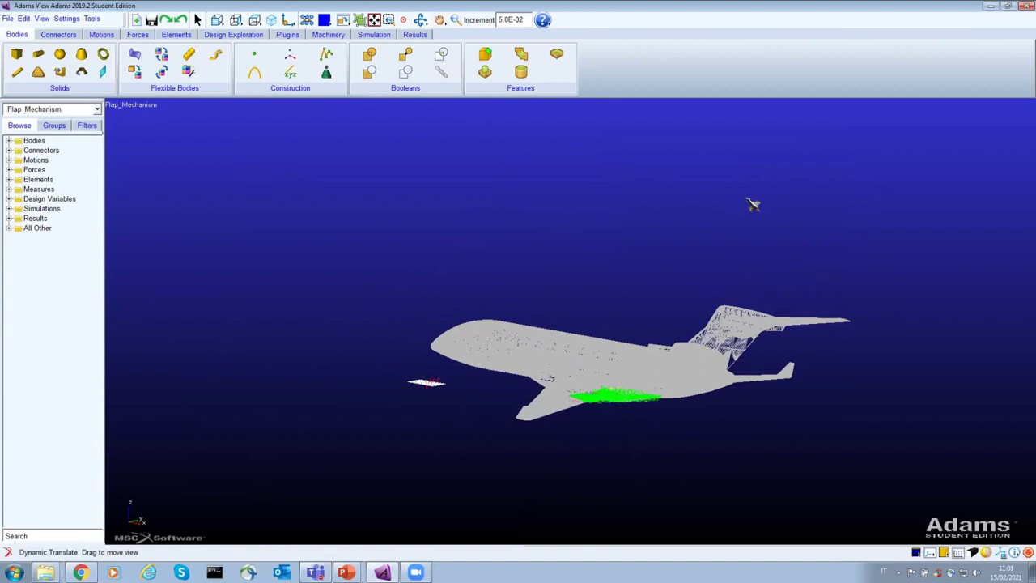
key(Escape)
key(t)
drag(747, 194, 704, 201)
key(Escape)
click(456, 20)
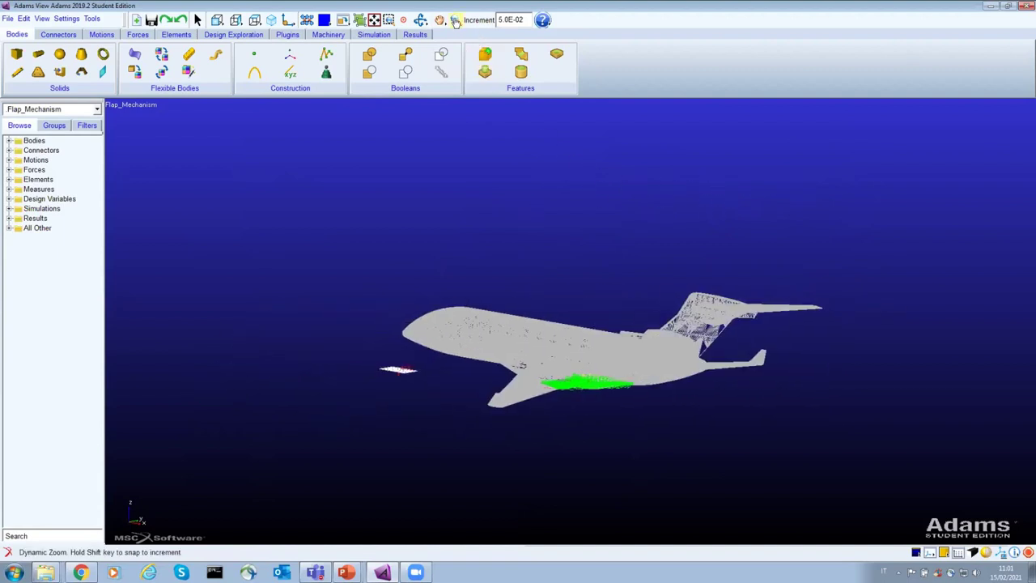
click(456, 20)
drag(472, 242, 488, 283)
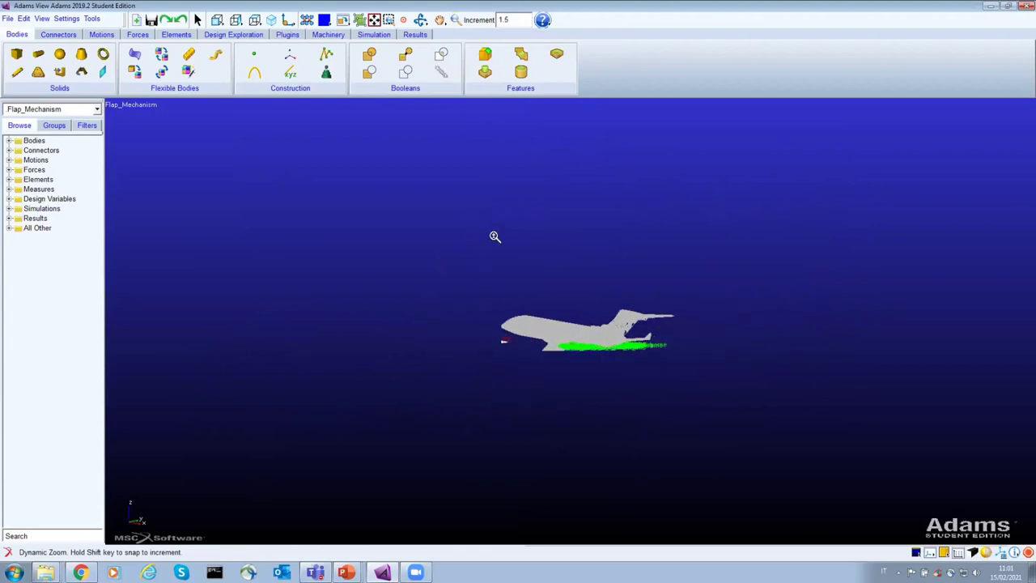
drag(610, 233, 594, 331)
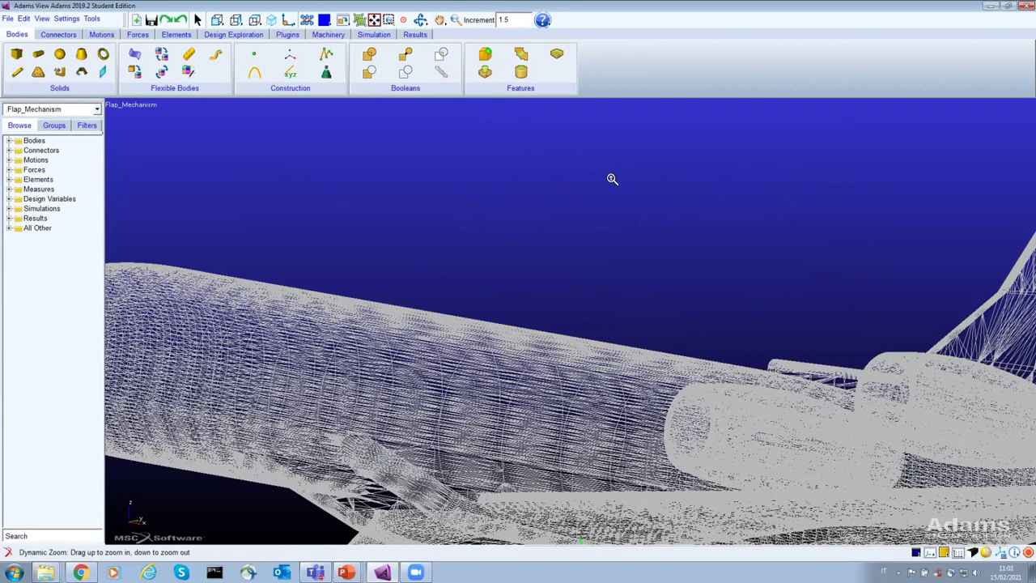
drag(601, 280, 606, 232)
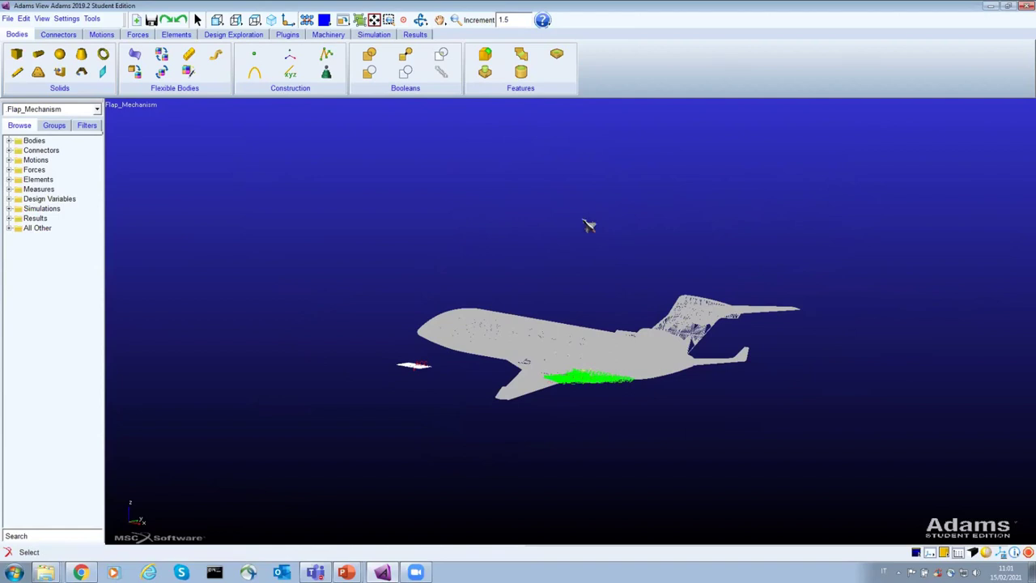
- Examine the flap mechanism on the wing up close, including its links, actuators and the surrounding wing structure
click(388, 20)
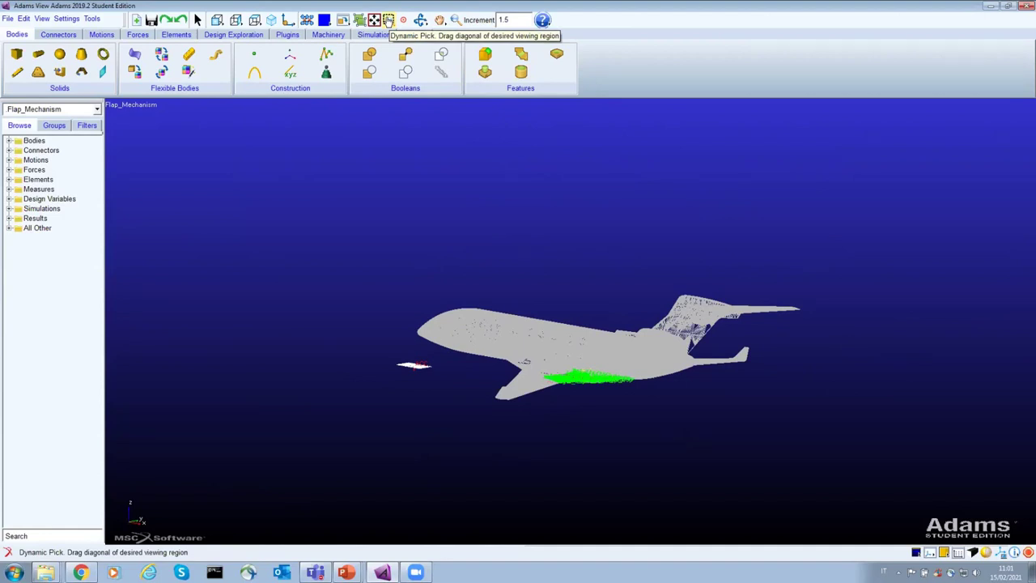
click(374, 20)
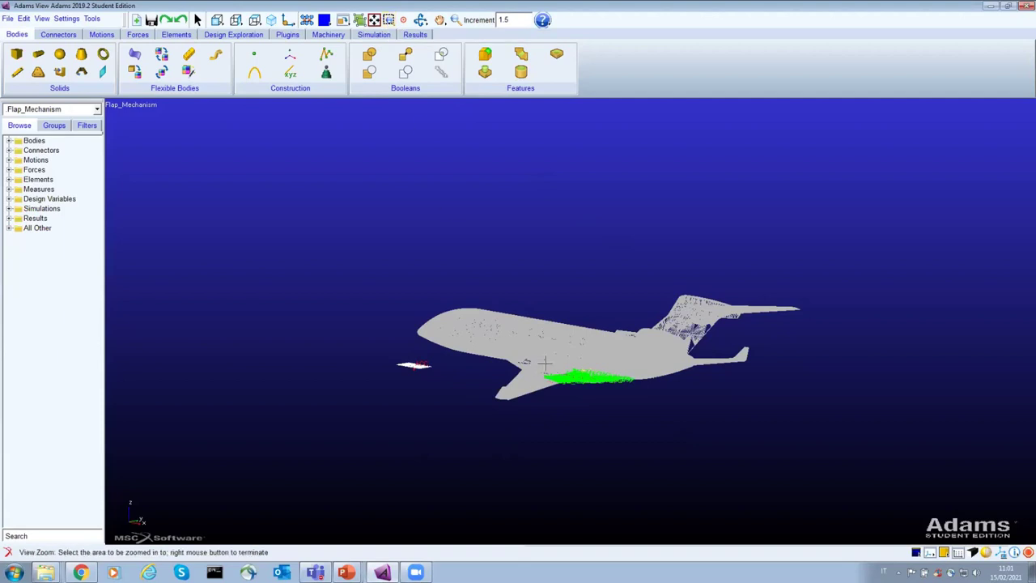
click(545, 366)
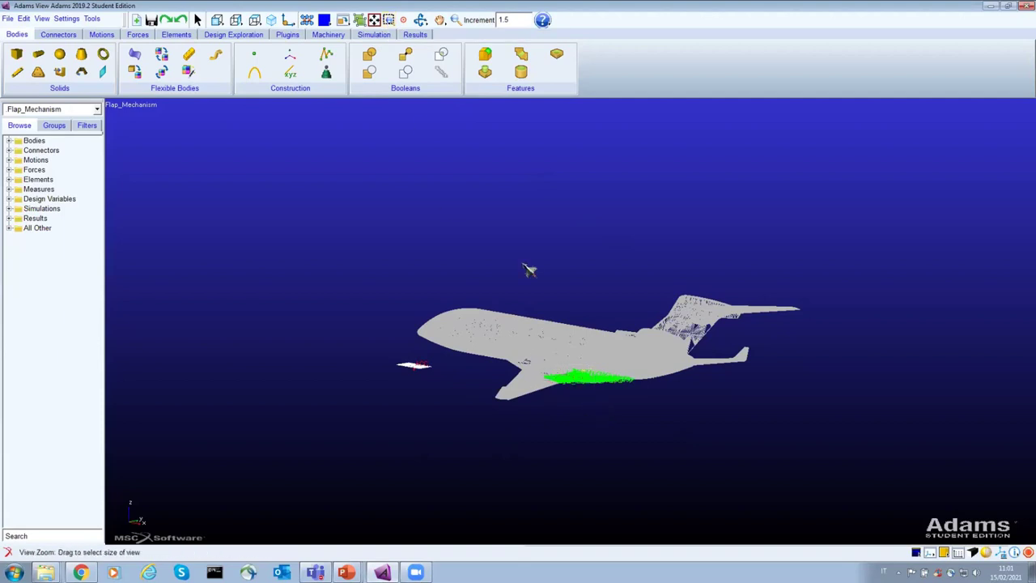
click(573, 441)
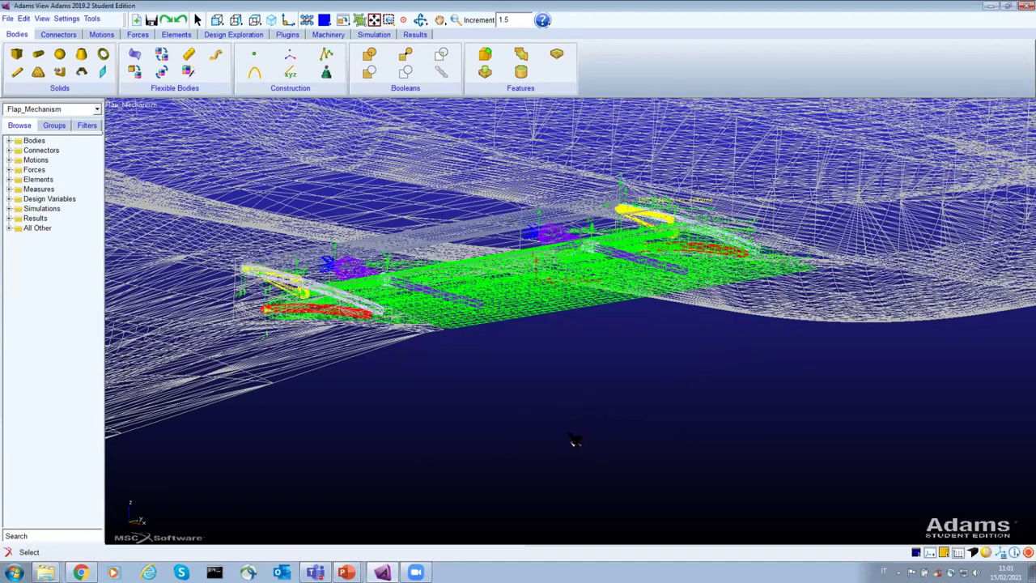
key(w)
click(275, 160)
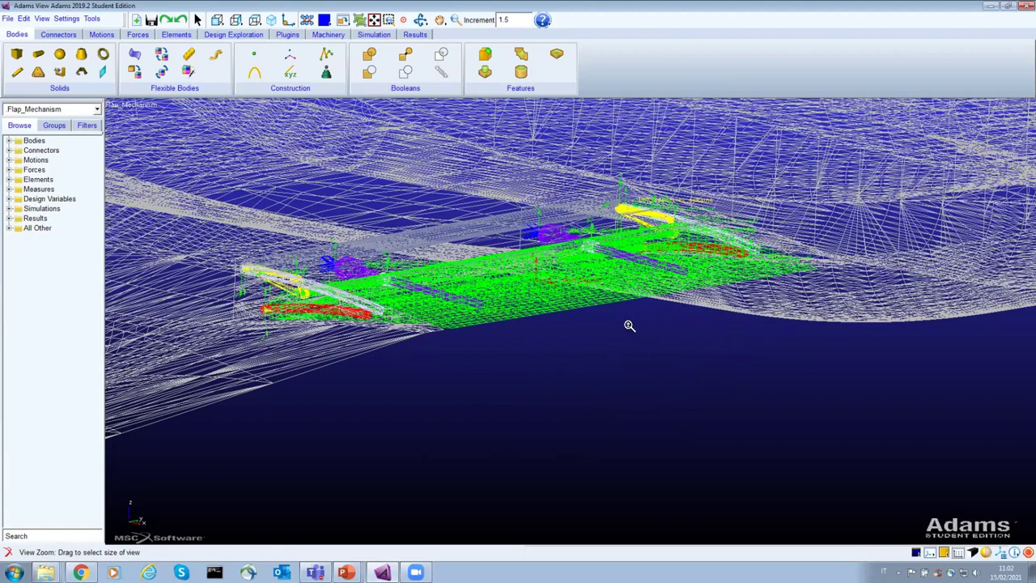
drag(630, 326, 634, 350)
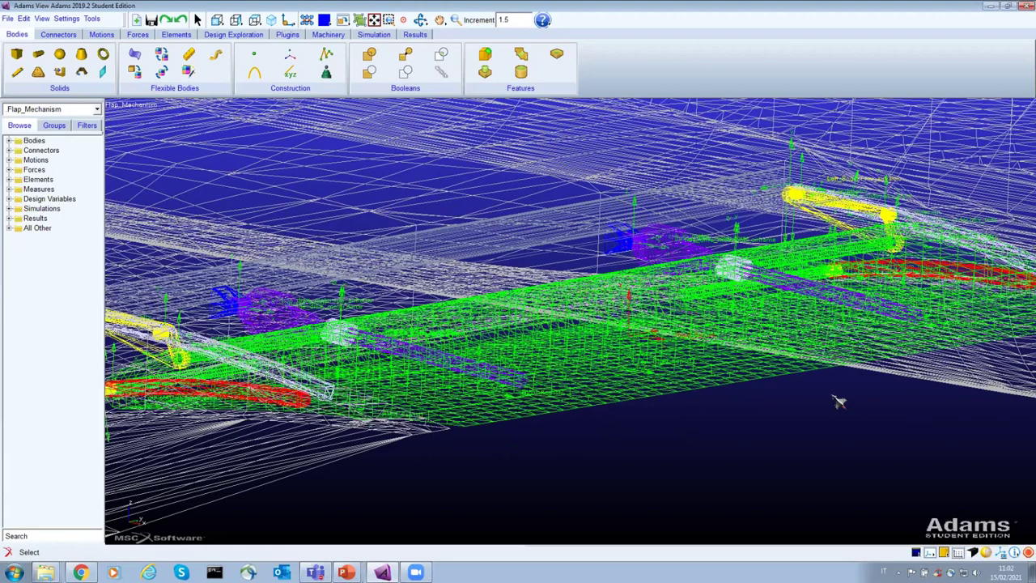
key(z)
drag(319, 376, 634, 462)
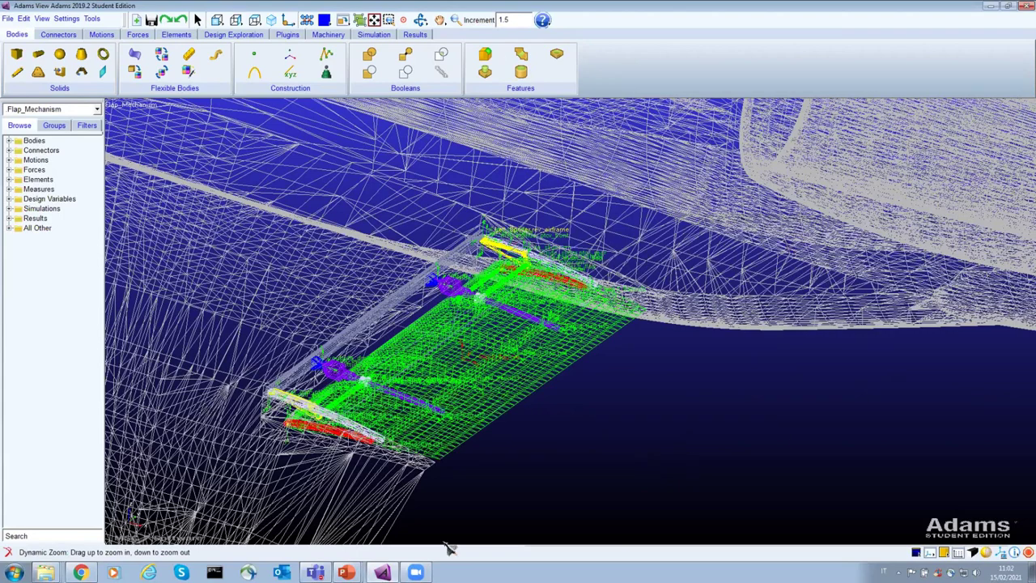
drag(447, 541, 594, 566)
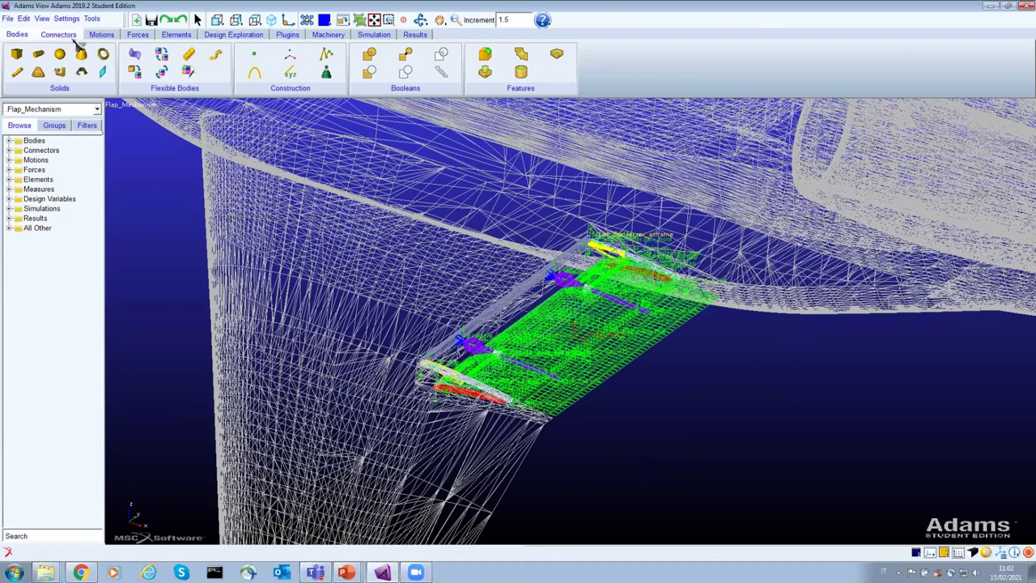
click(101, 35)
click(137, 35)
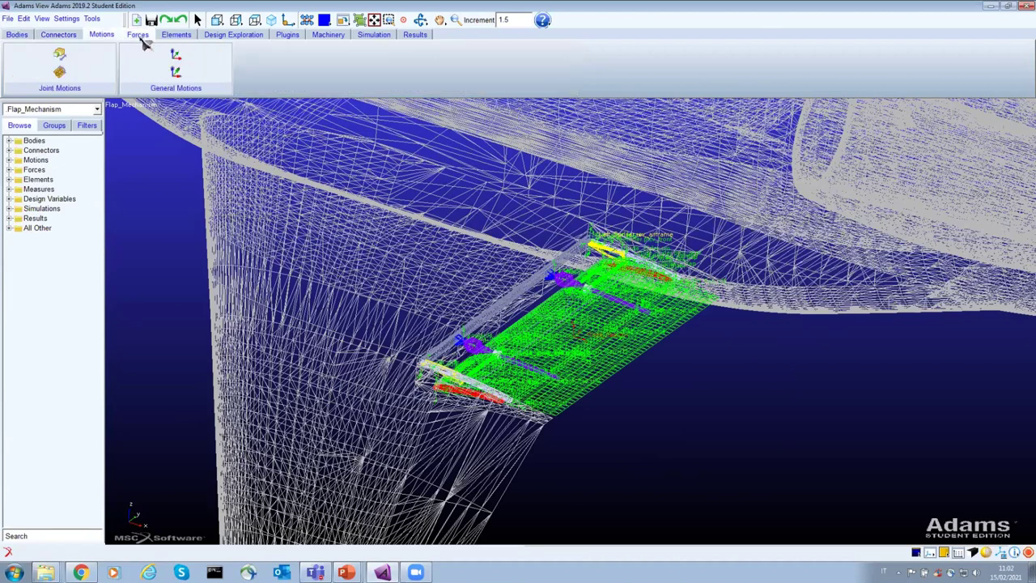
click(182, 36)
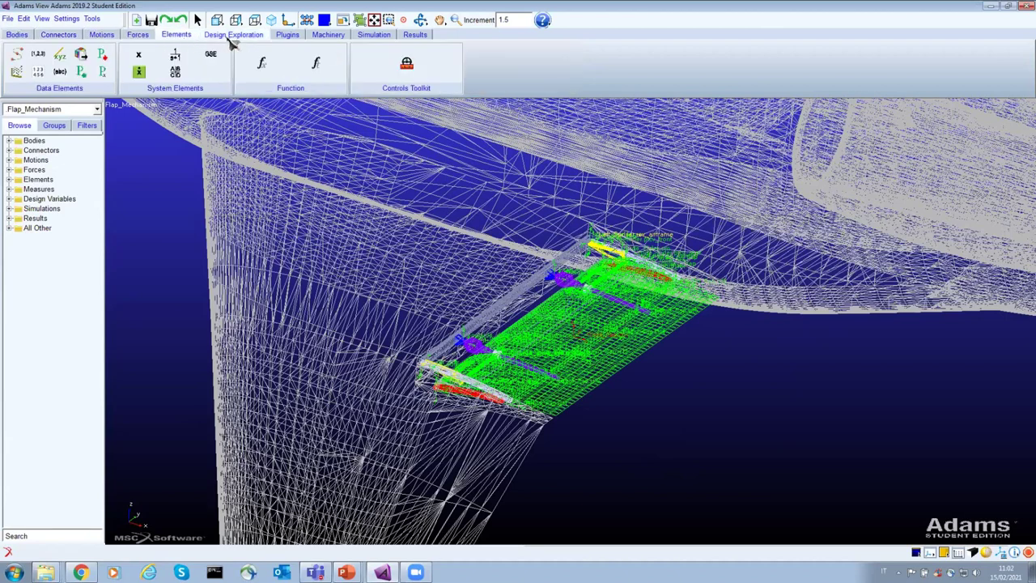
click(231, 35)
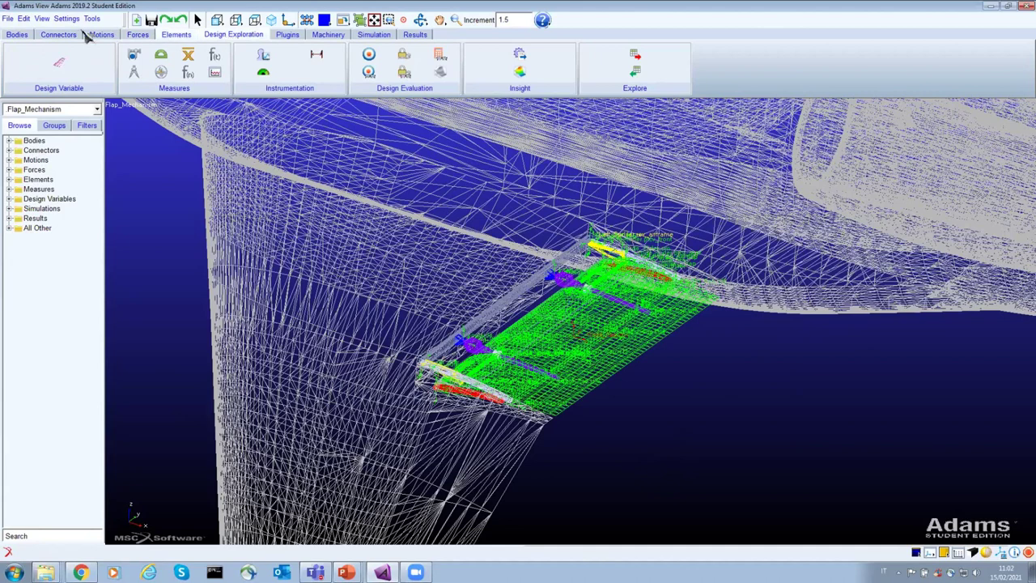
- Look over the tools offered for bodies, simulation and results
click(17, 34)
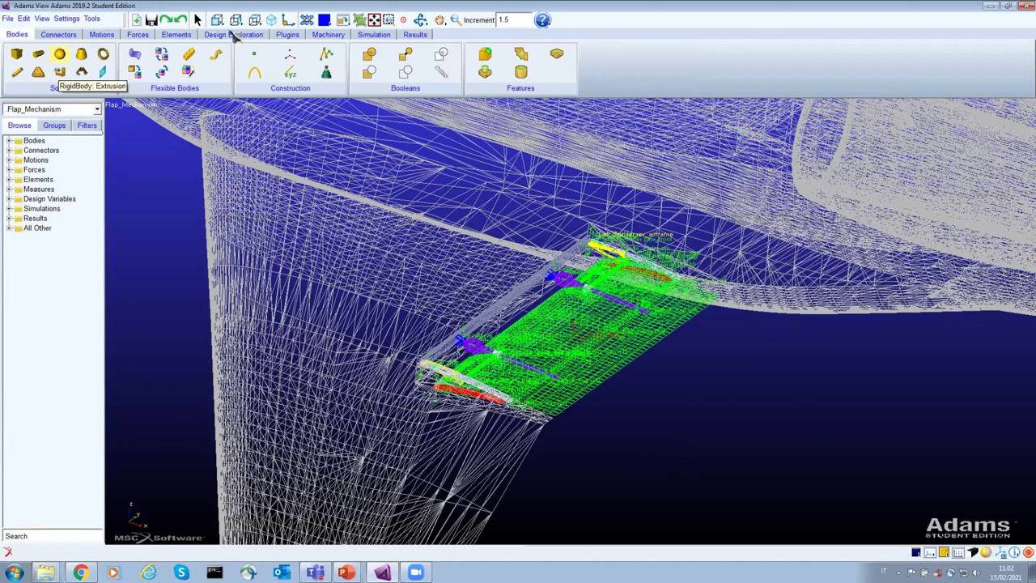
click(374, 36)
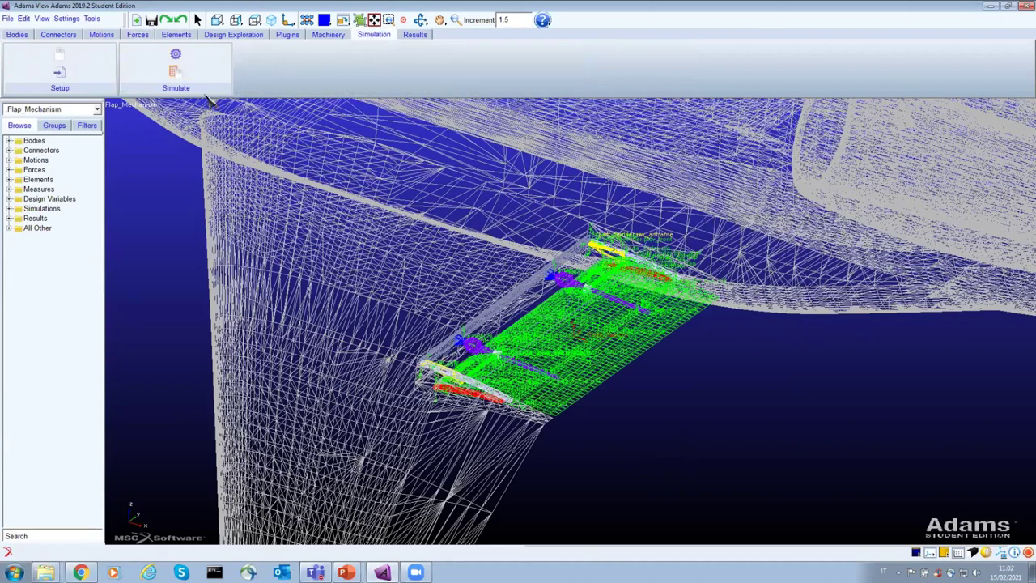
click(416, 36)
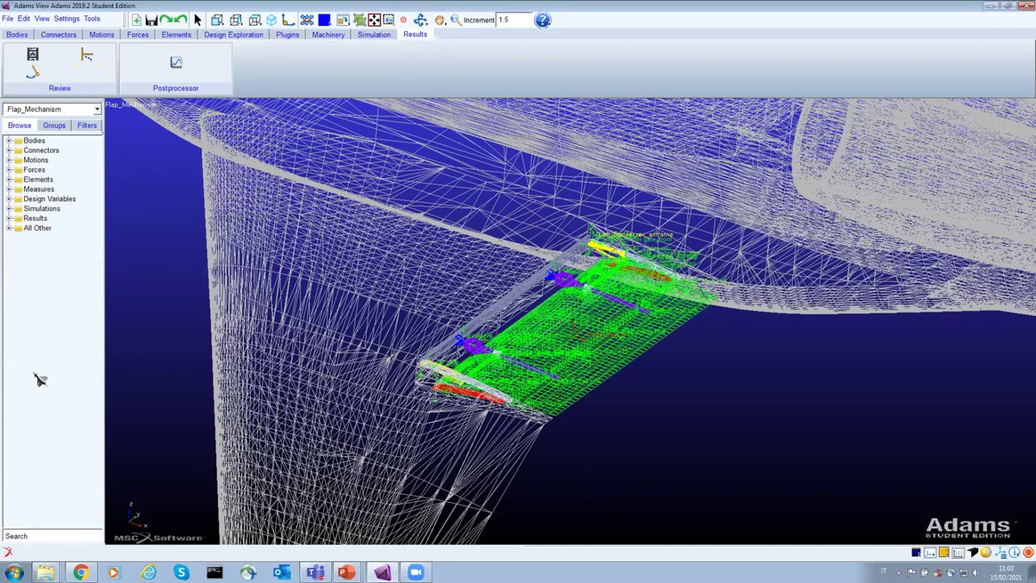
- Expand Bodies, Connectors, Motions, Forces, Elements, Measures and Design Variables in the model tree to review the contents of Flap_Mechanism
click(9, 140)
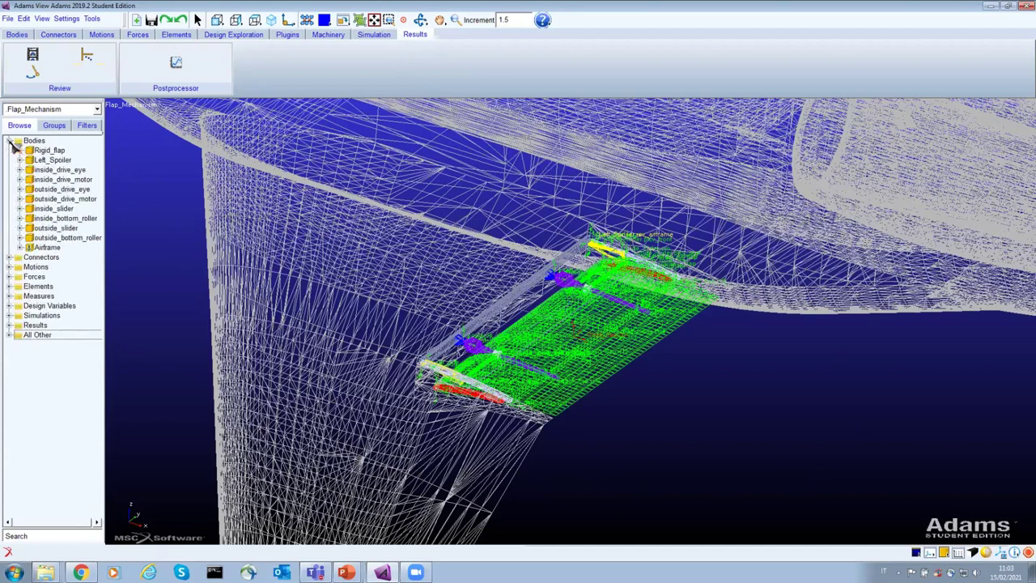
click(9, 258)
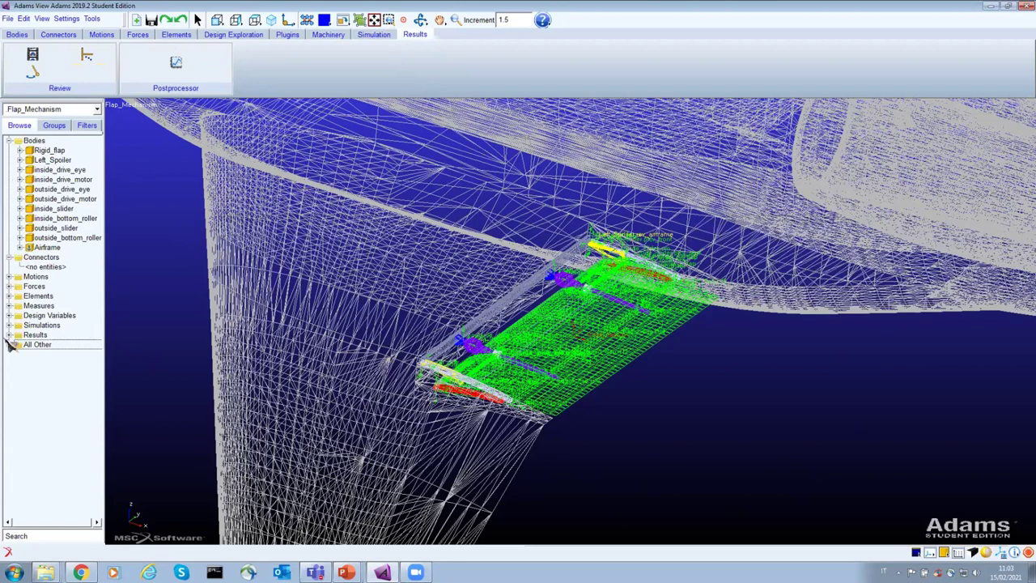
click(9, 277)
click(9, 296)
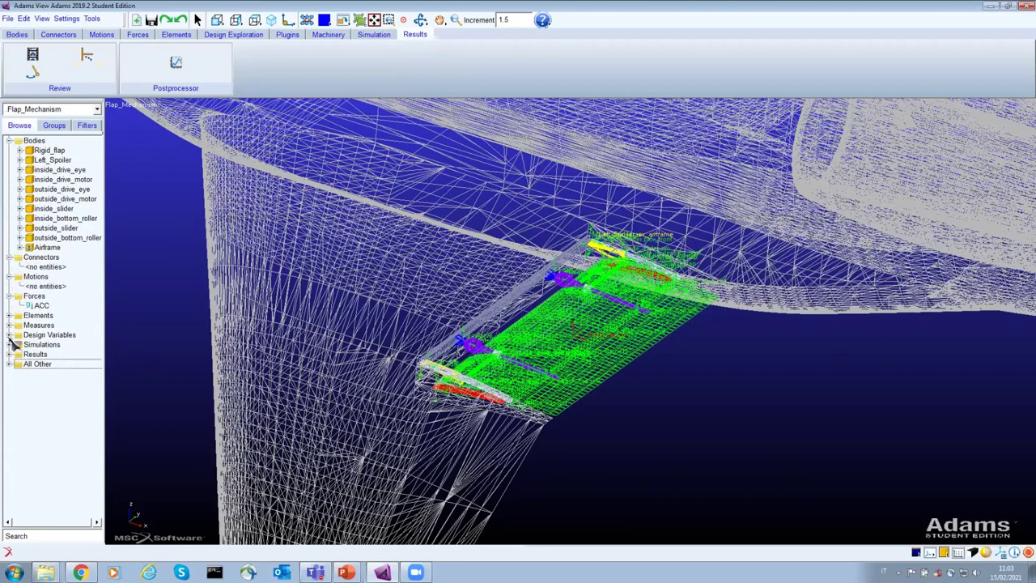
click(9, 335)
click(9, 324)
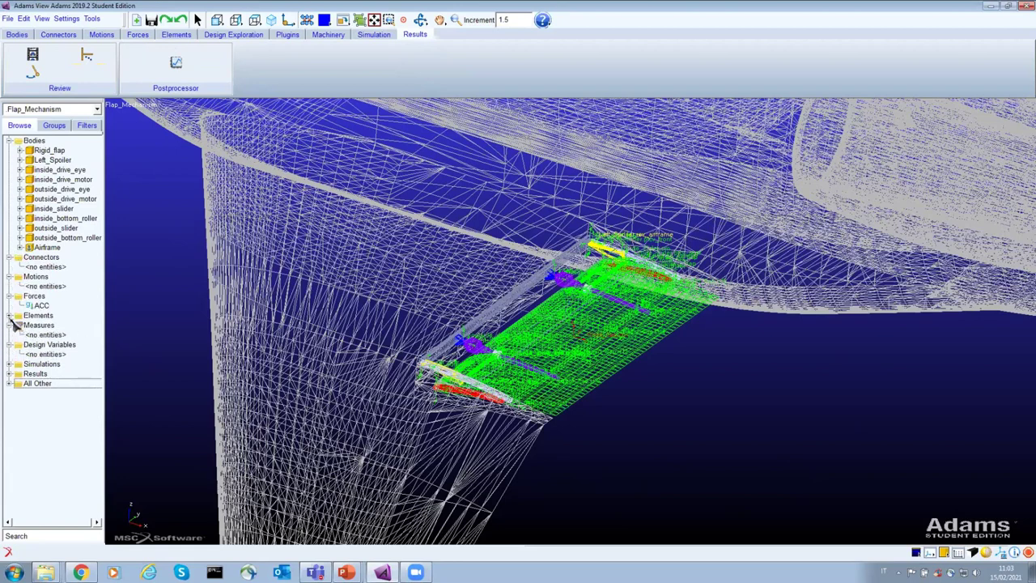
click(9, 315)
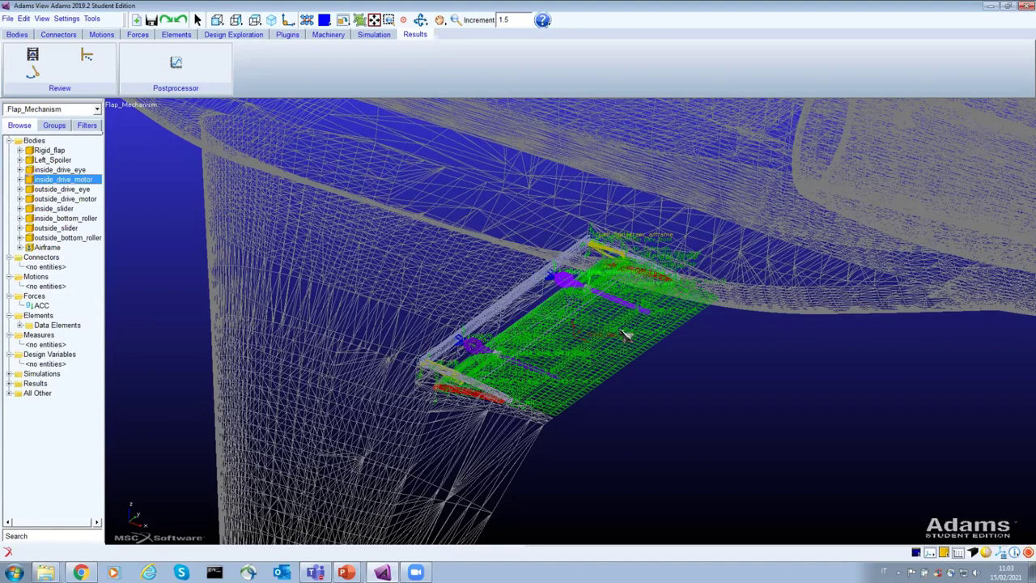
- Select the Rigid_flap part directly on the model geometry
right_click(596, 324)
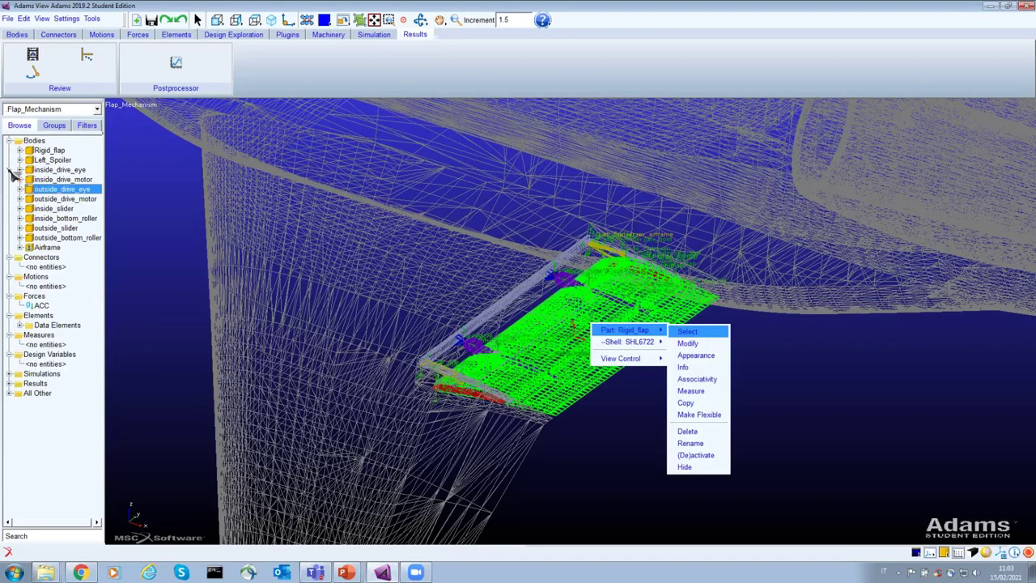
click(708, 328)
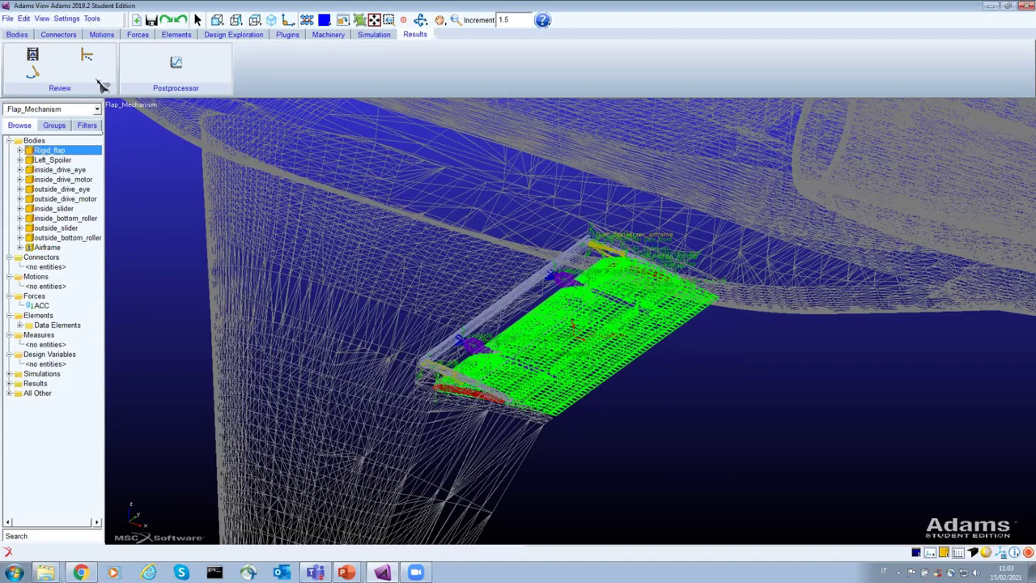
click(24, 18)
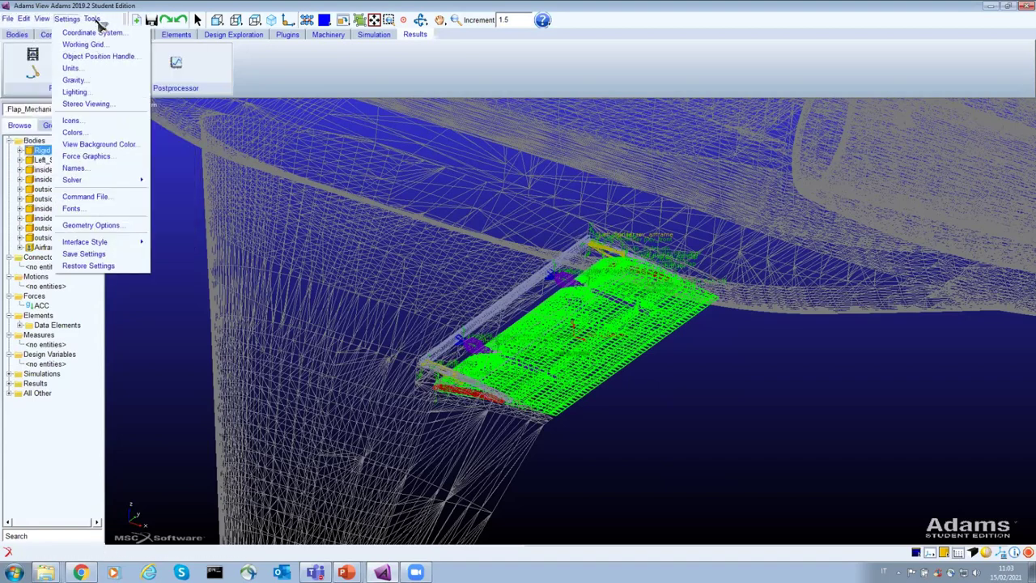
mouse_move(98, 22)
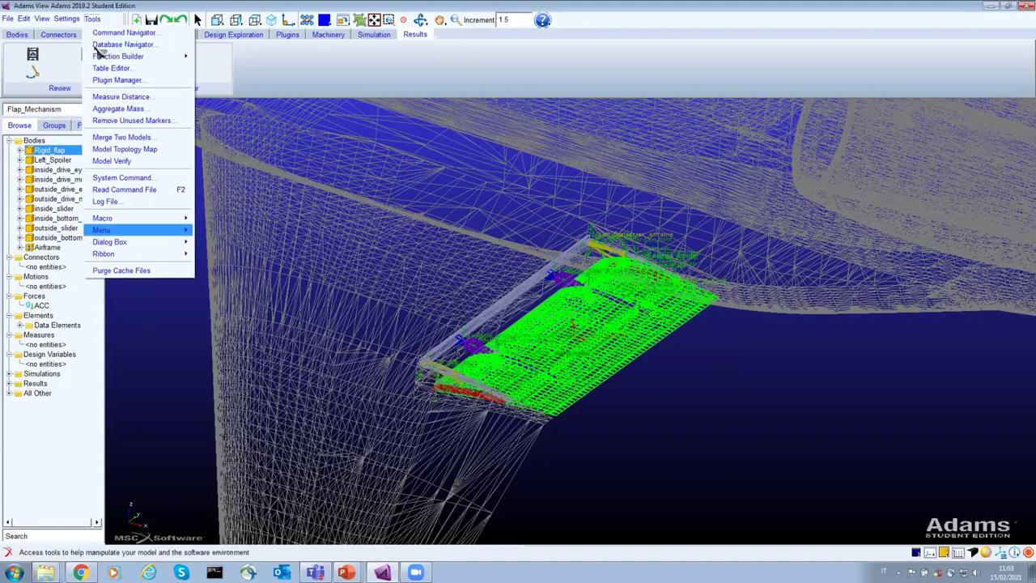
mouse_move(174, 60)
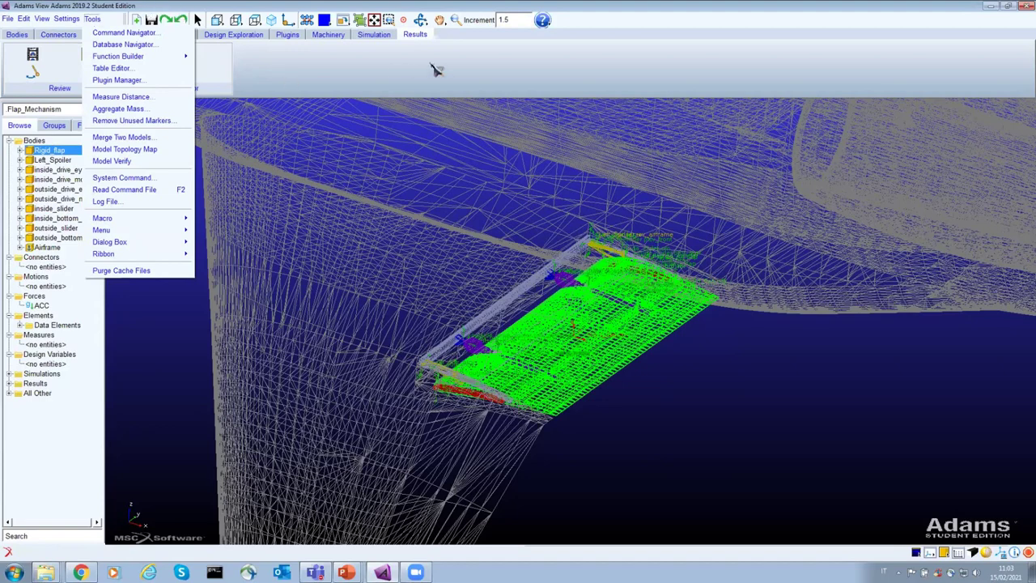
click(58, 67)
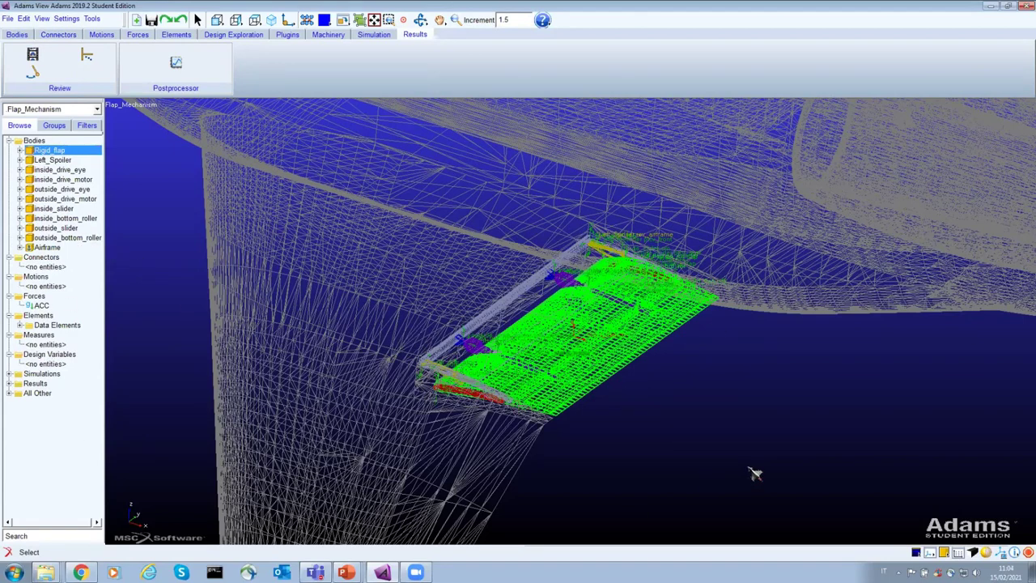
key(r)
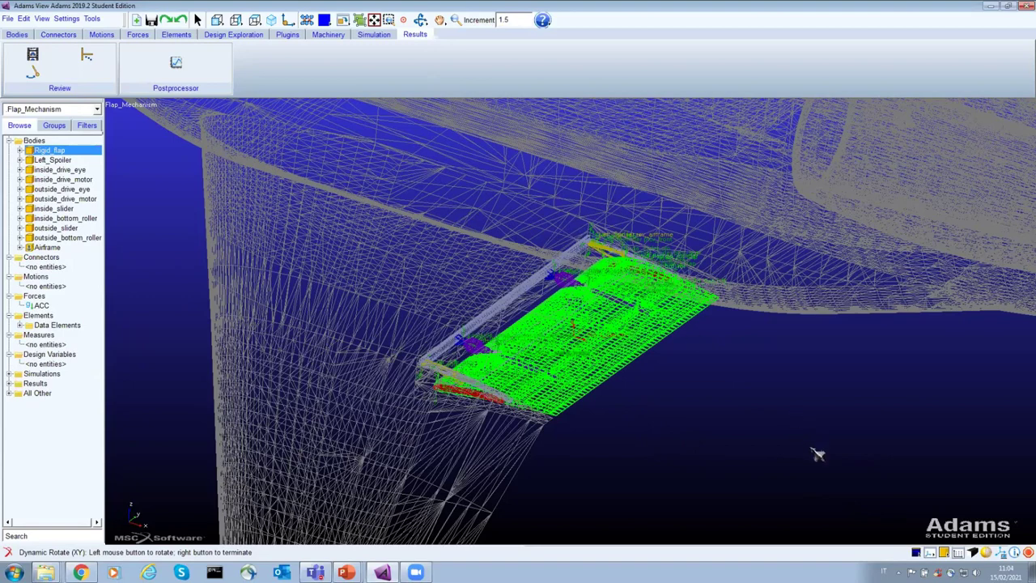
click(817, 455)
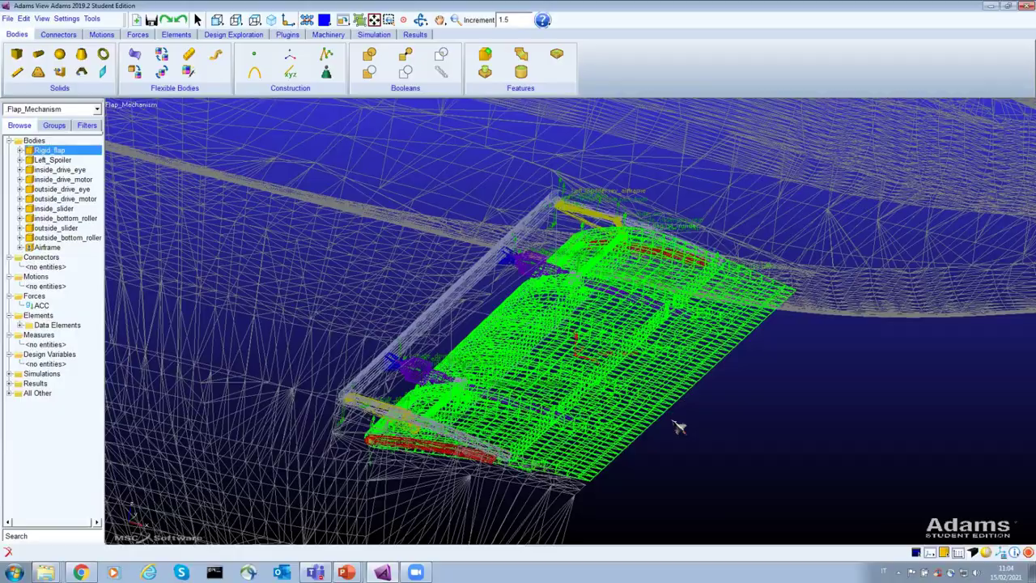
- Switch to PowerPoint and start the High Lift Device workshop presentation as a full-screen slide show
key(alt+Tab)
key(F5)
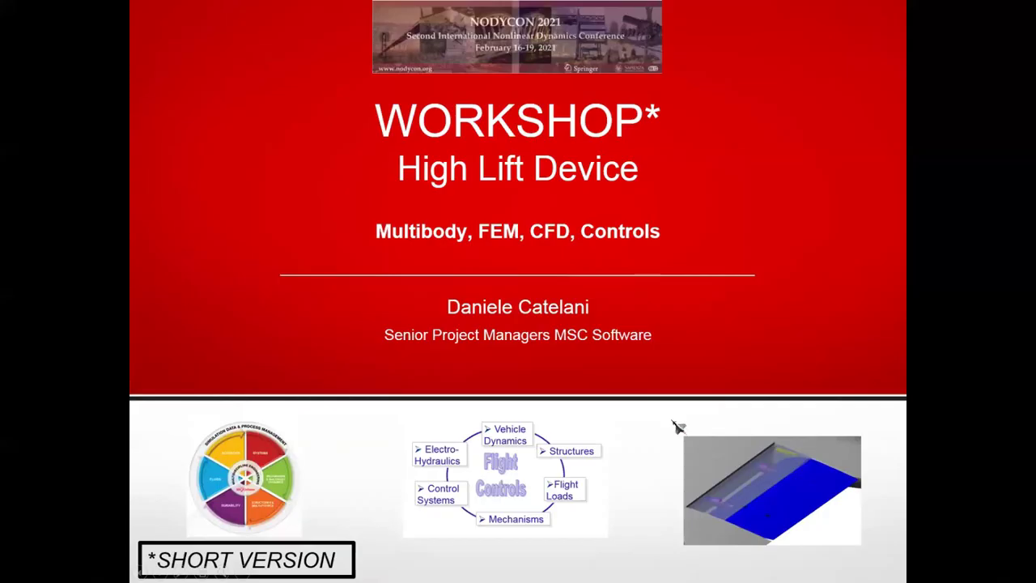
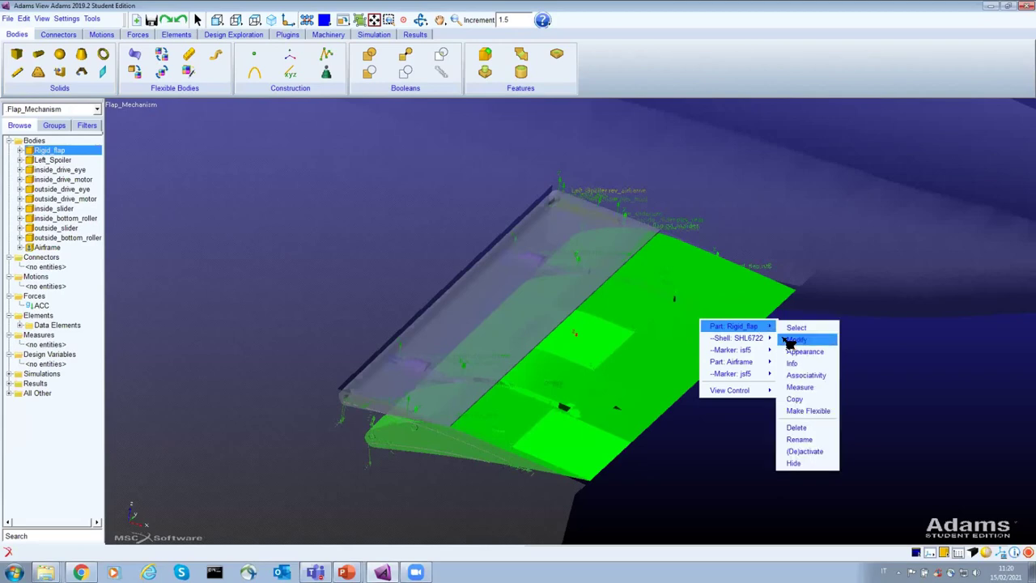
- Inspect the mass properties of the Rigid_flap body and the body definition of Left_Spoiler, without editing either
click(793, 340)
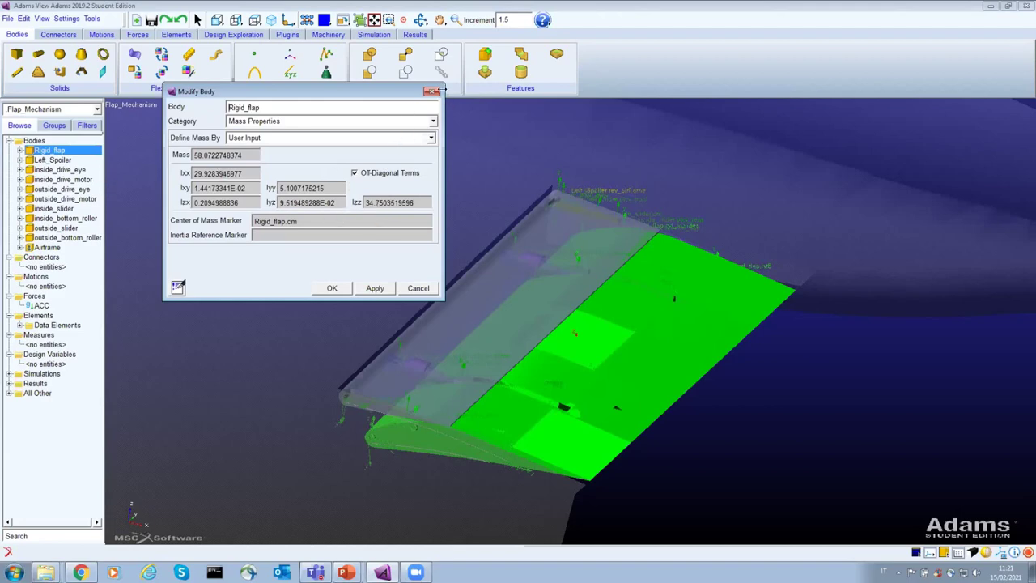
click(433, 93)
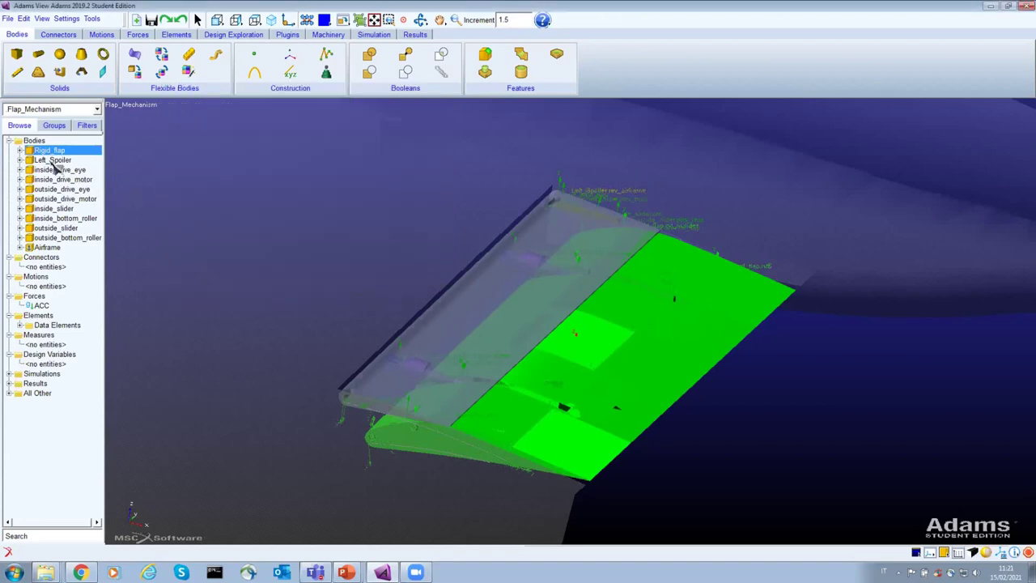
key(Down)
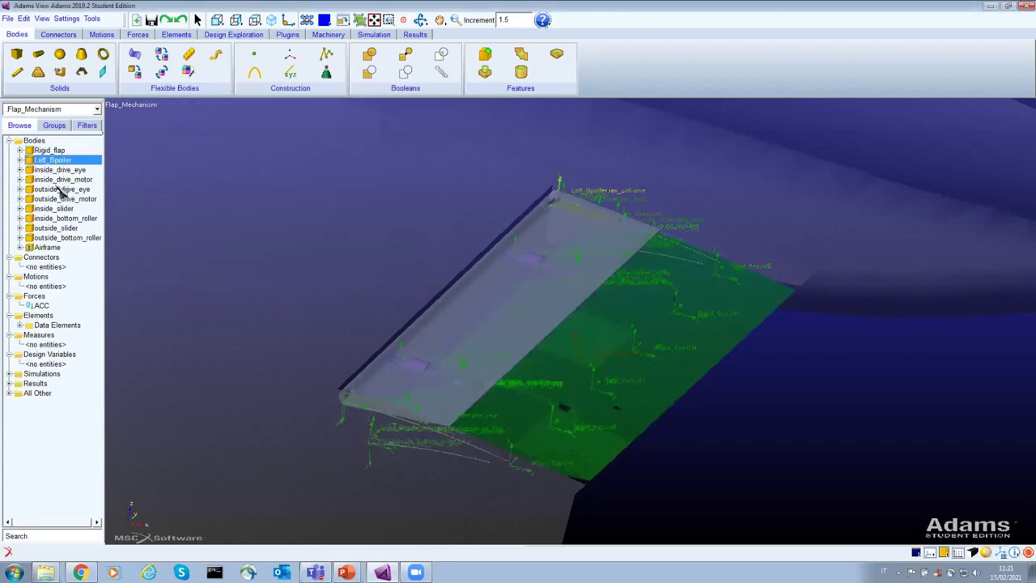
right_click(57, 161)
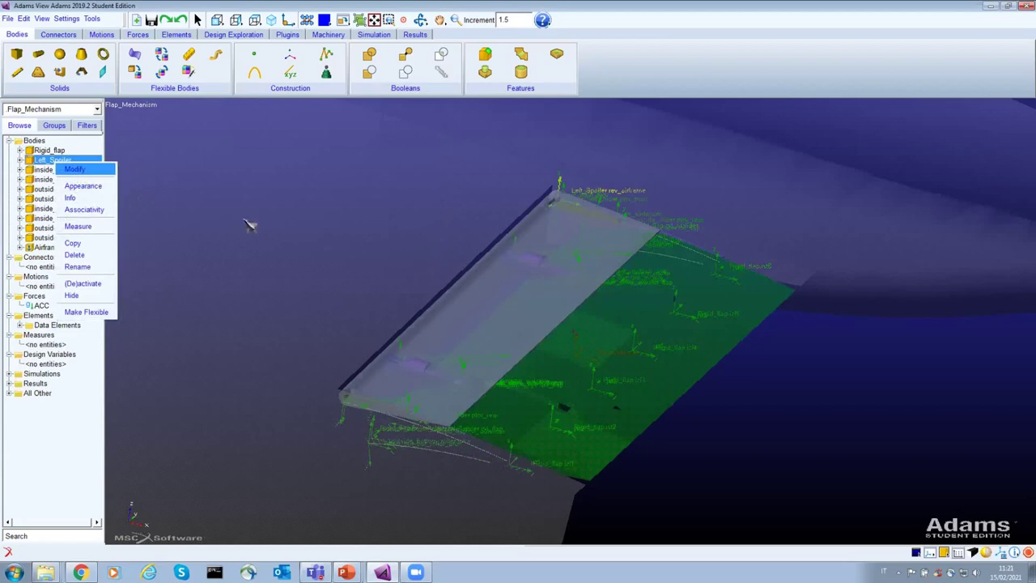
click(272, 144)
click(409, 288)
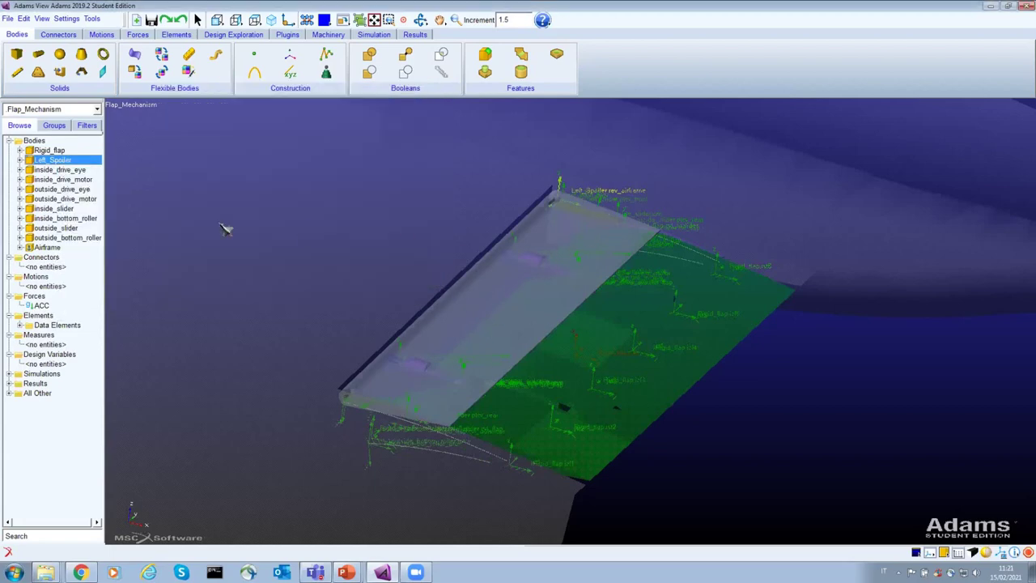
- Highlight the inside_drive_eye, inside_drive_motor and inside_slider bodies one after another to locate them under the spoiler
key(z)
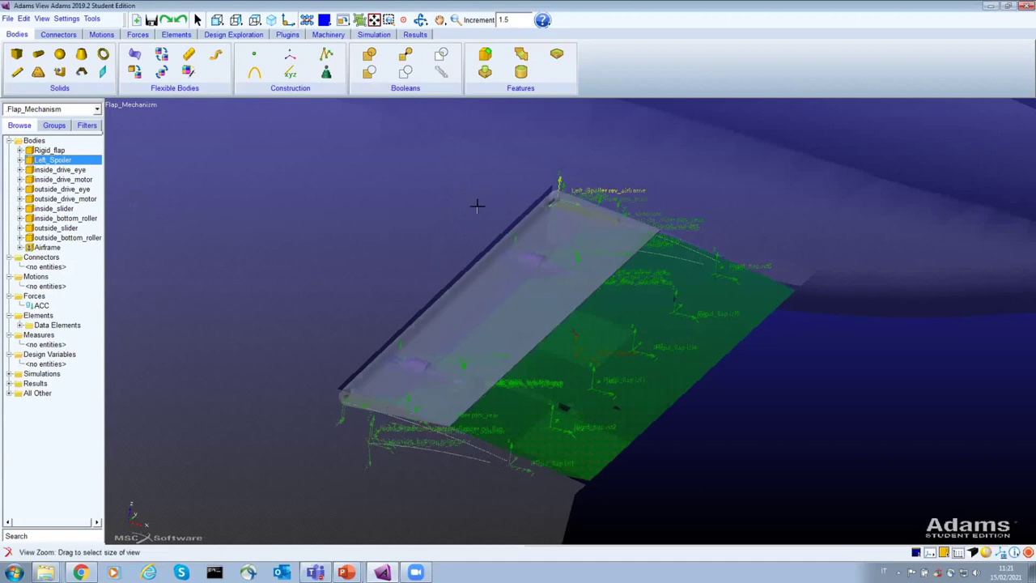
click(63, 169)
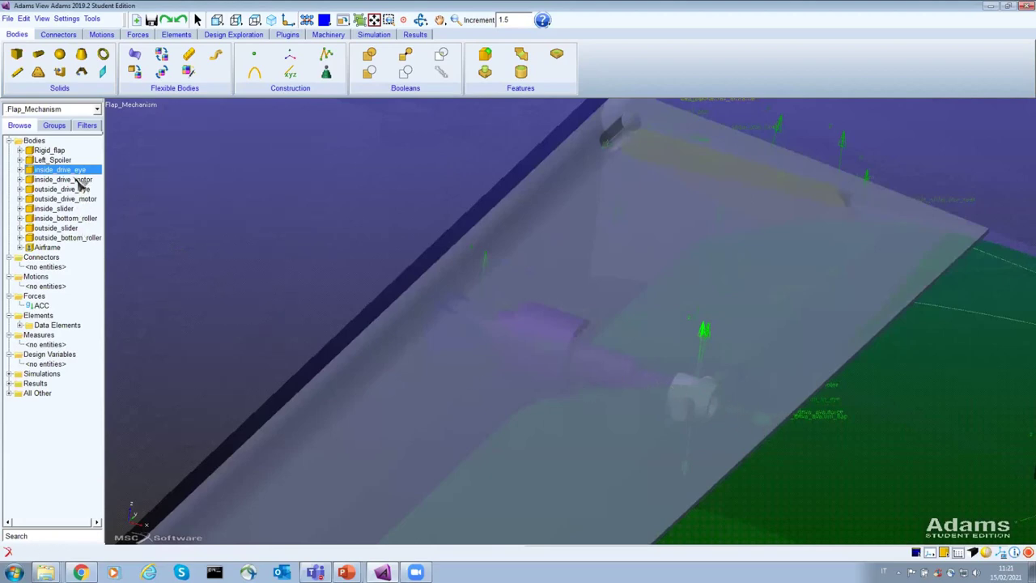
click(620, 363)
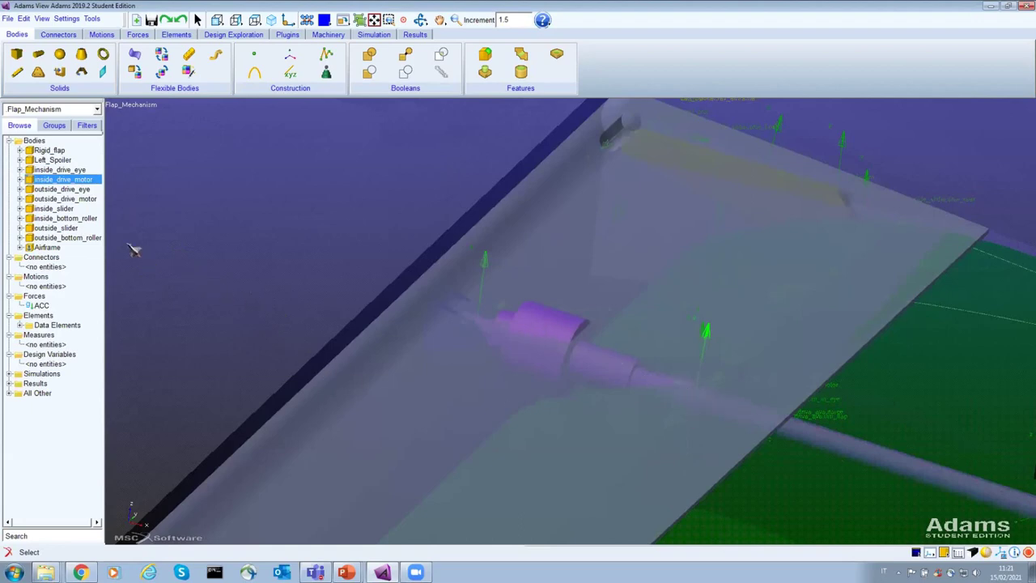
click(63, 208)
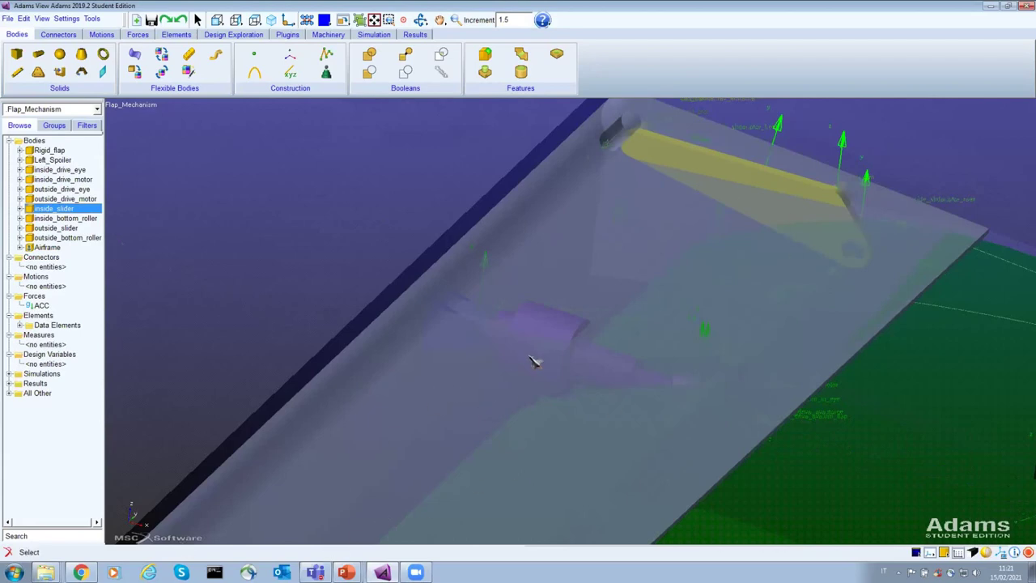
- Highlight the inside_bottom_roller and outside_bottom_roller bodies to locate them on the flap mechanism
key(z)
drag(529, 373, 323, 540)
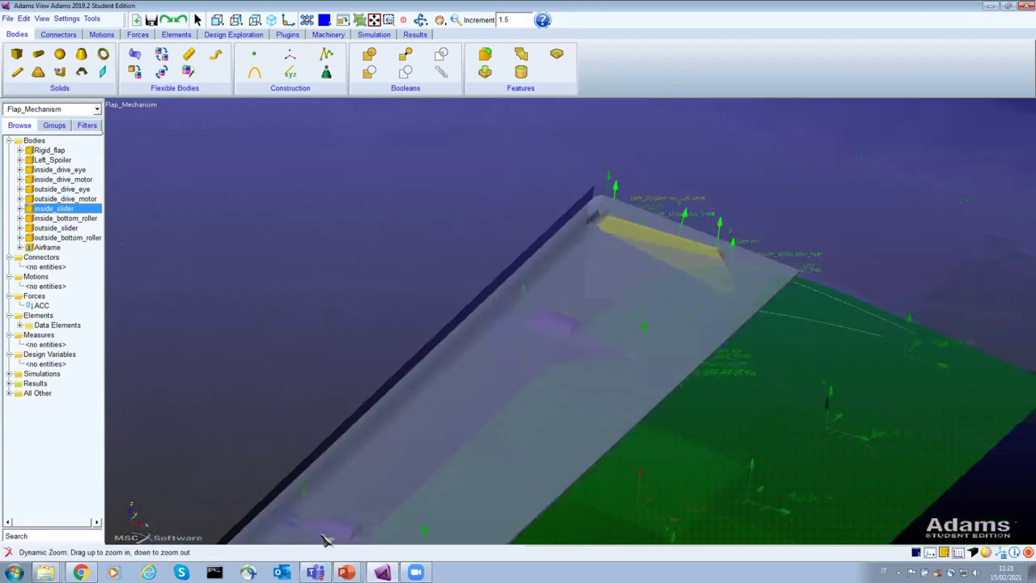
key(t)
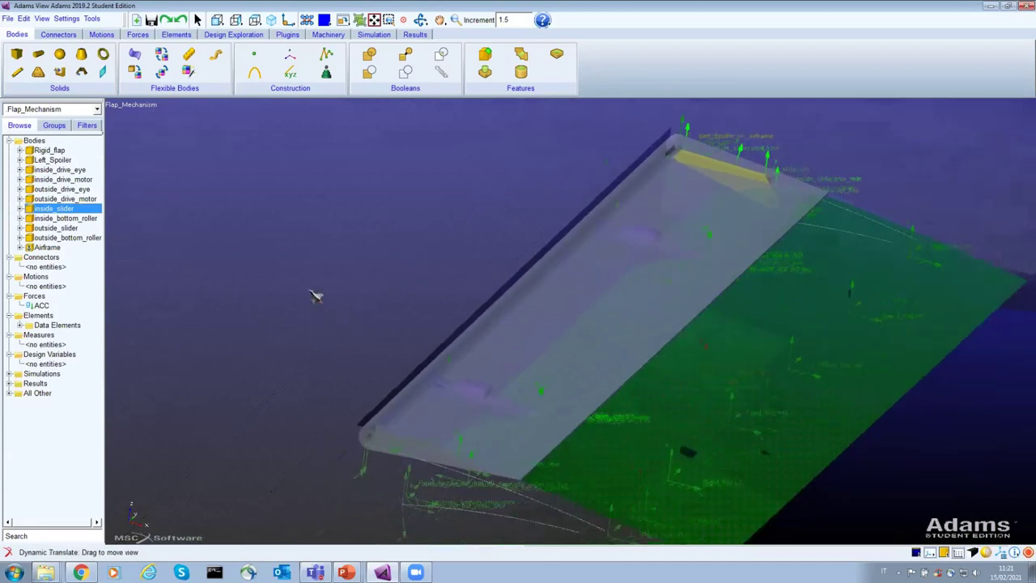
click(405, 238)
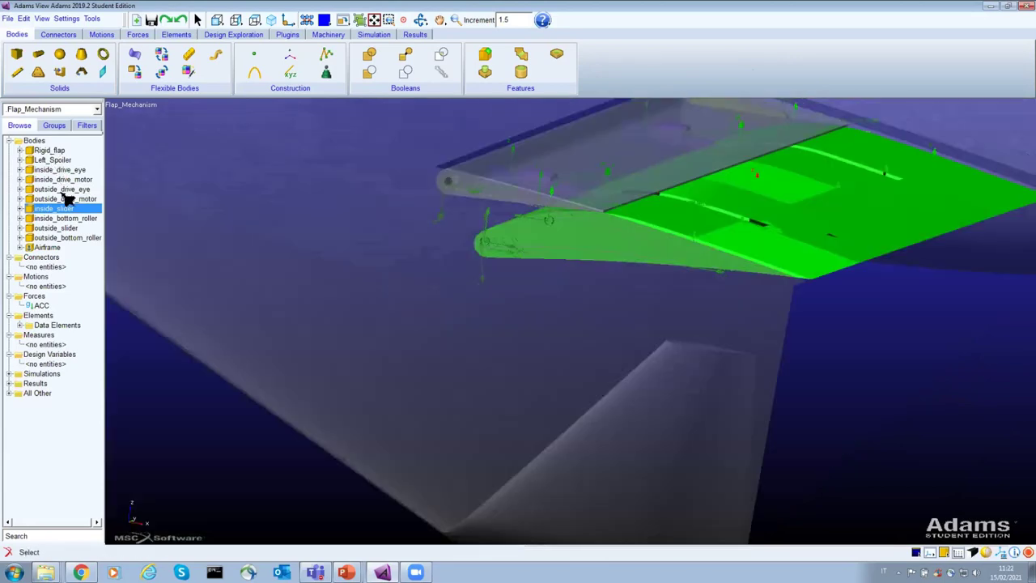
click(67, 217)
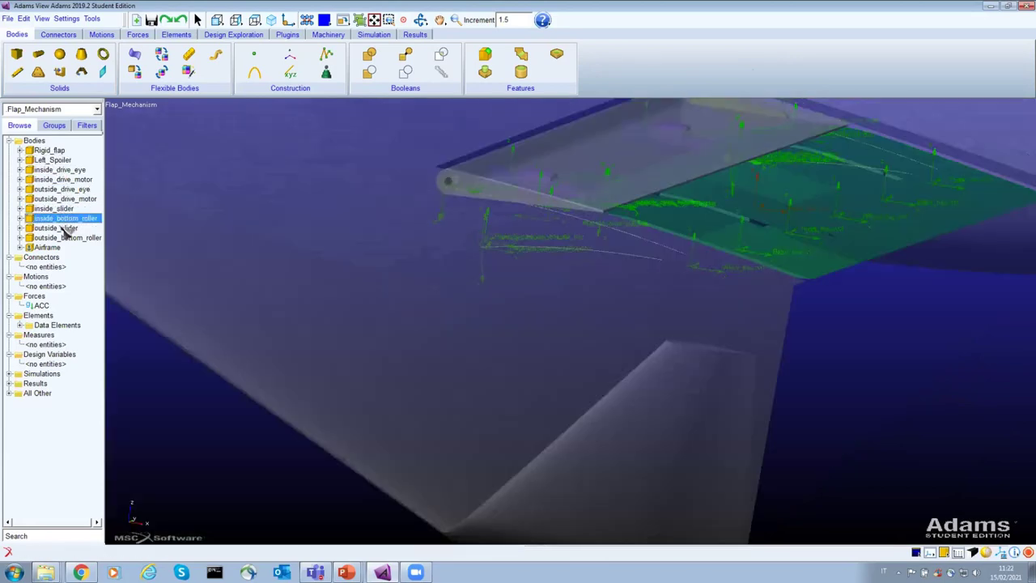
click(66, 237)
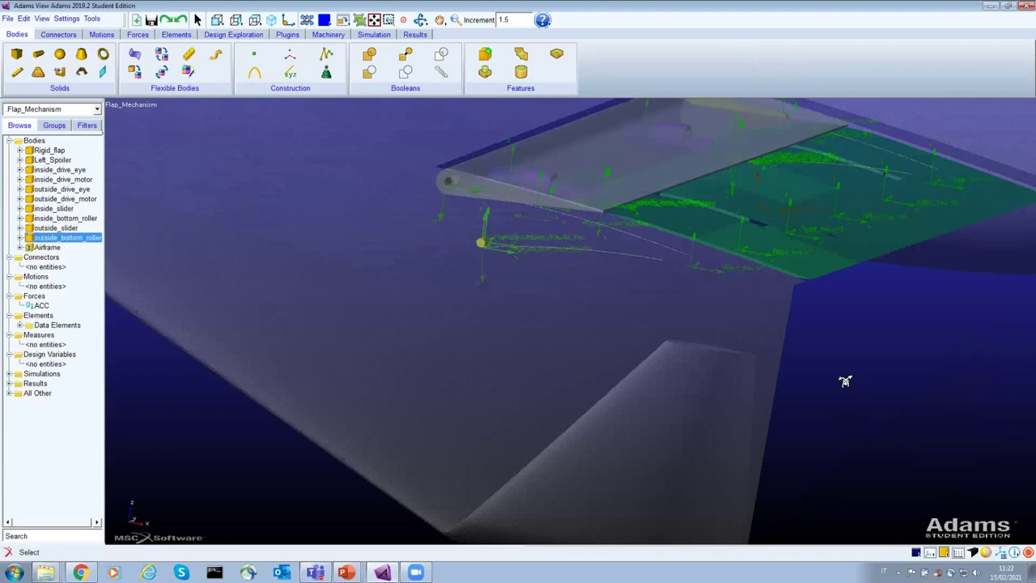
- Highlight the Left_Spoiler body in a close-up of its hinge hole to locate the spoiler's revolute marker
drag(836, 397, 845, 407)
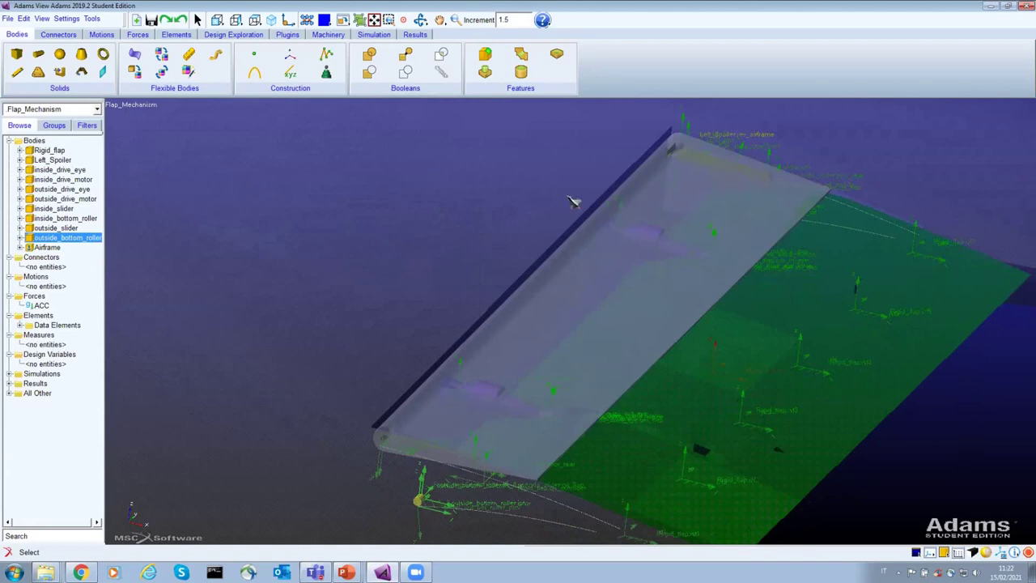
key(w)
drag(631, 107, 754, 186)
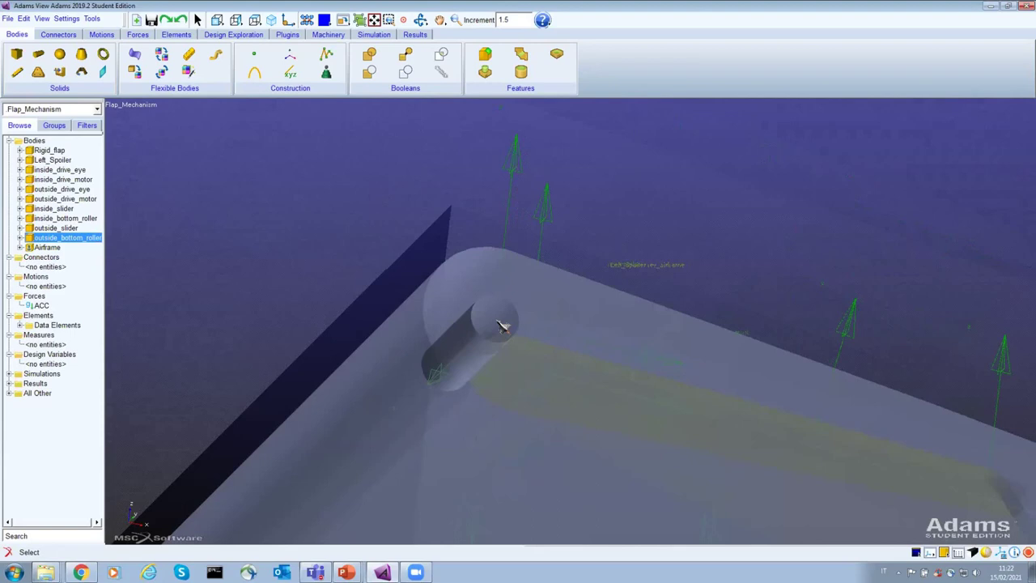
key(z)
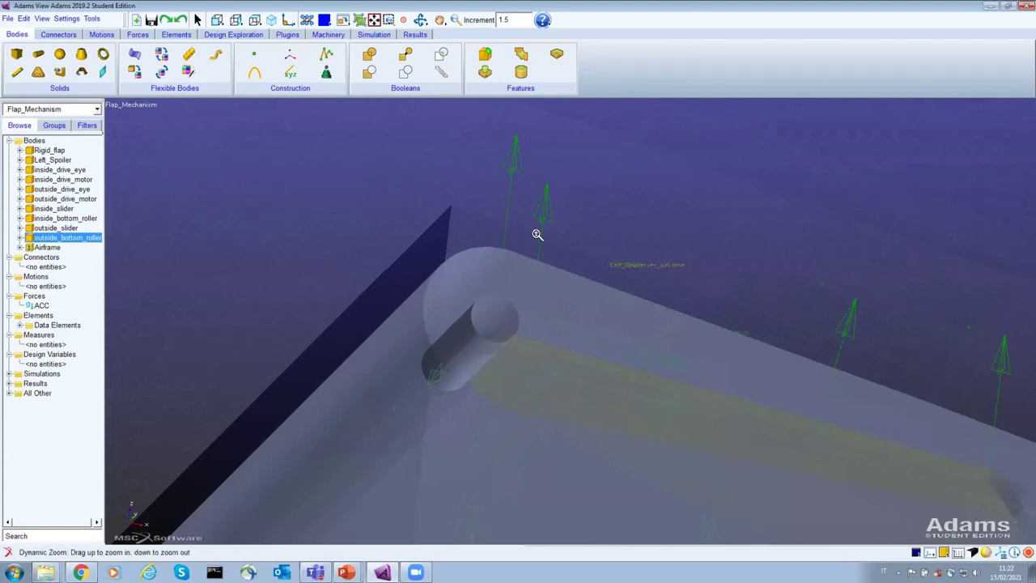
drag(536, 248, 544, 269)
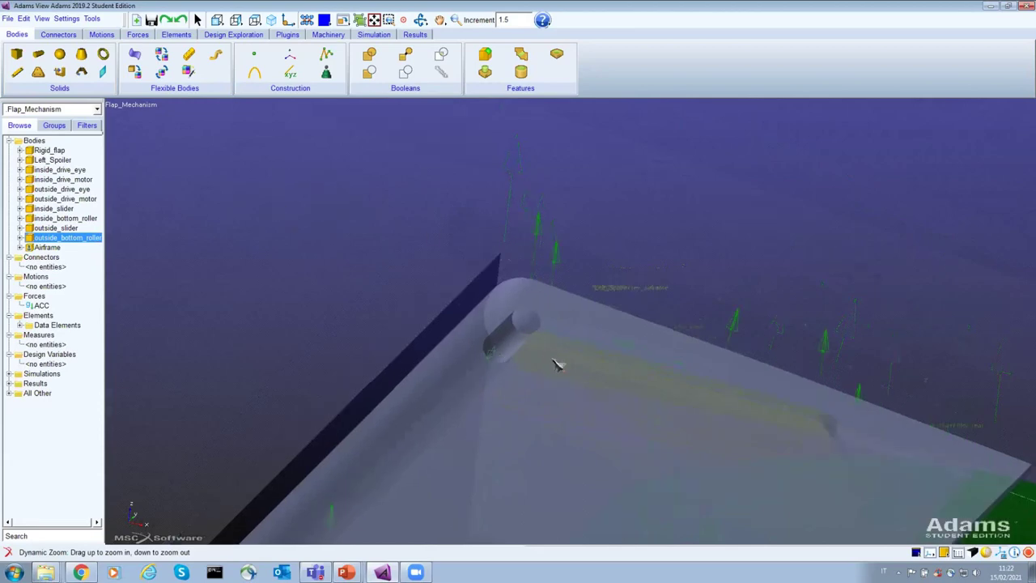
click(538, 288)
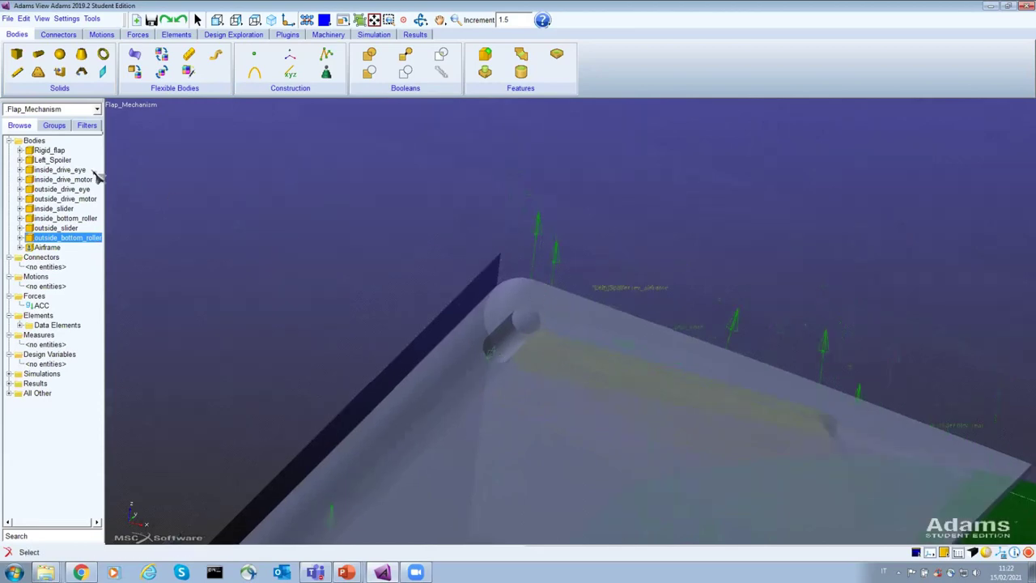
click(64, 161)
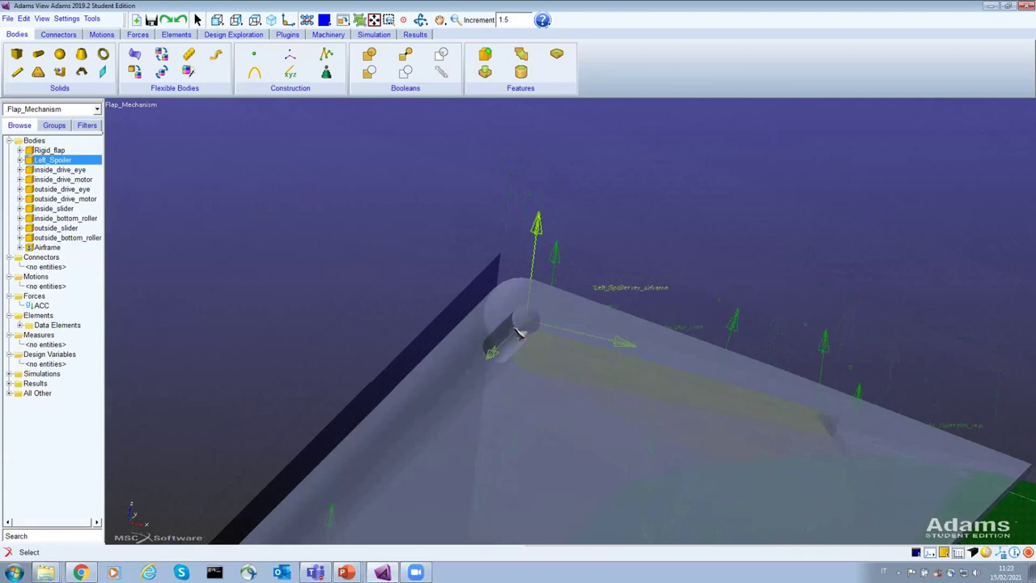
- Start a two-body, one-location revolute joint with its direction set by Pick Geometry Feature, using Left_Spoiler as the first body
click(53, 35)
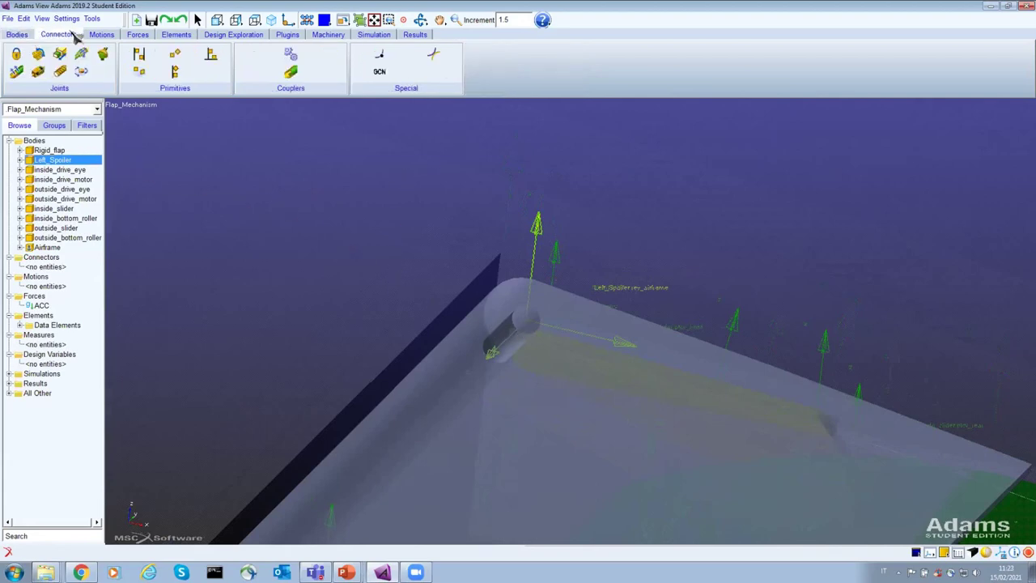
click(17, 35)
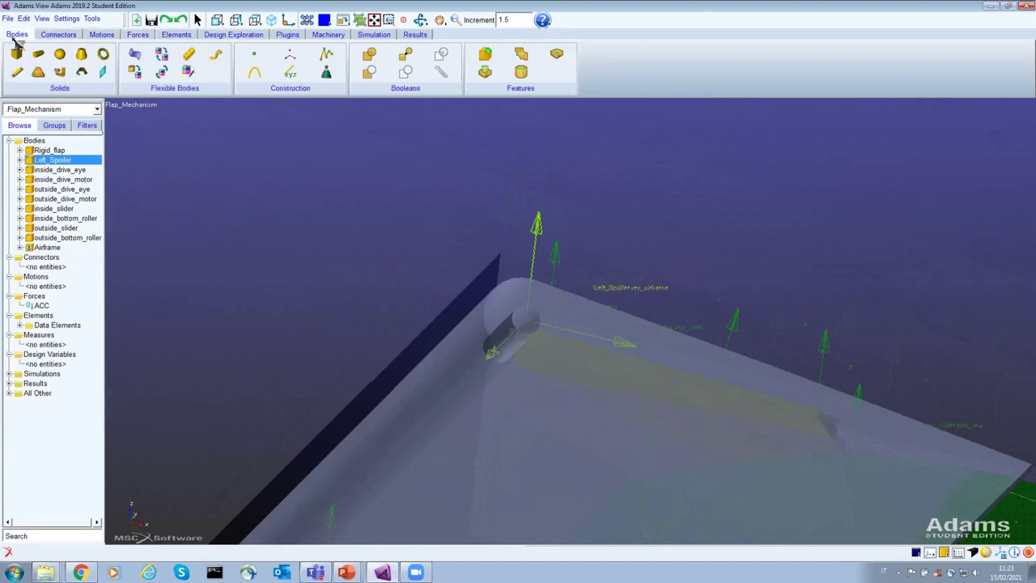
click(59, 36)
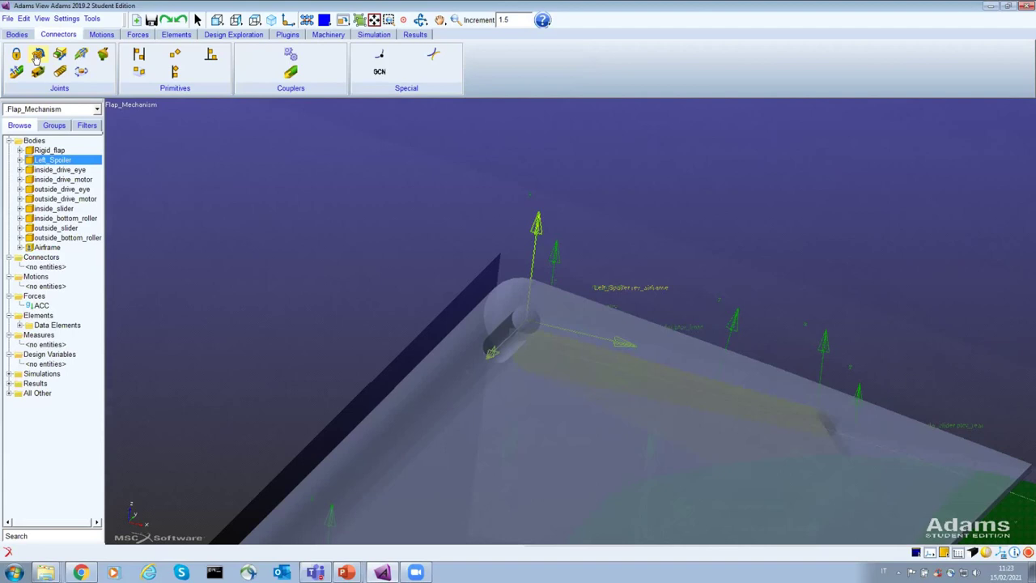
click(37, 55)
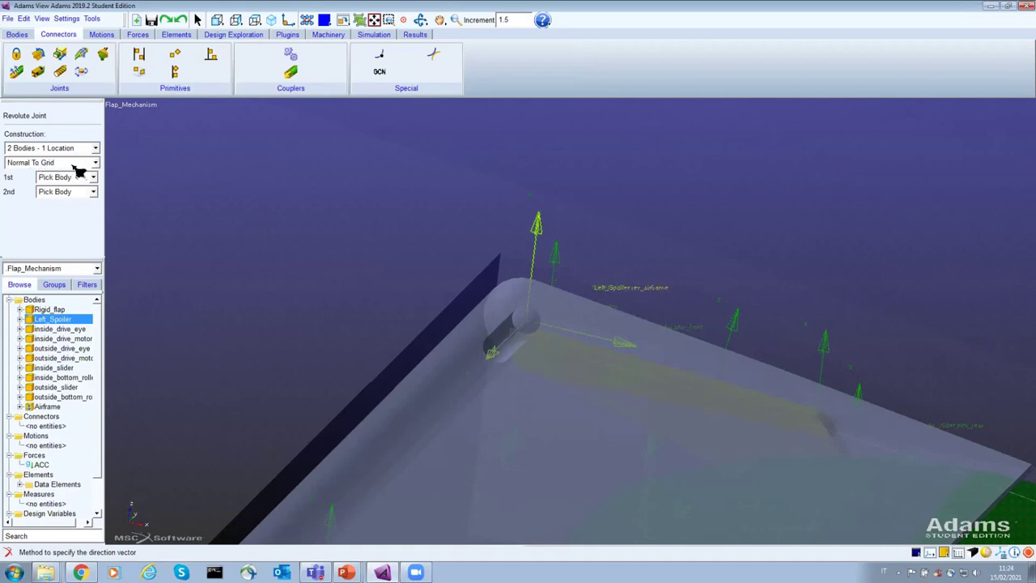
click(28, 166)
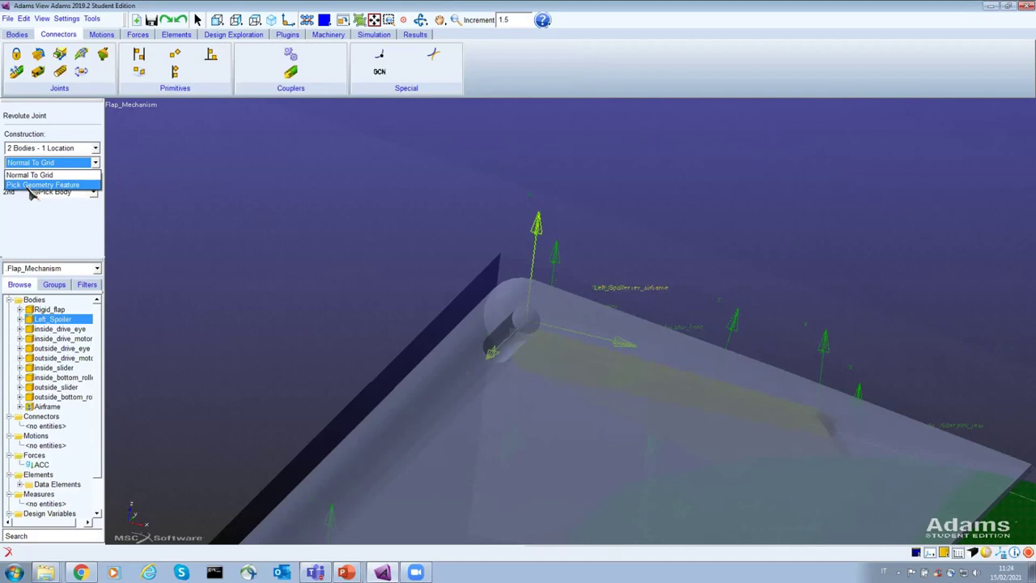
click(29, 186)
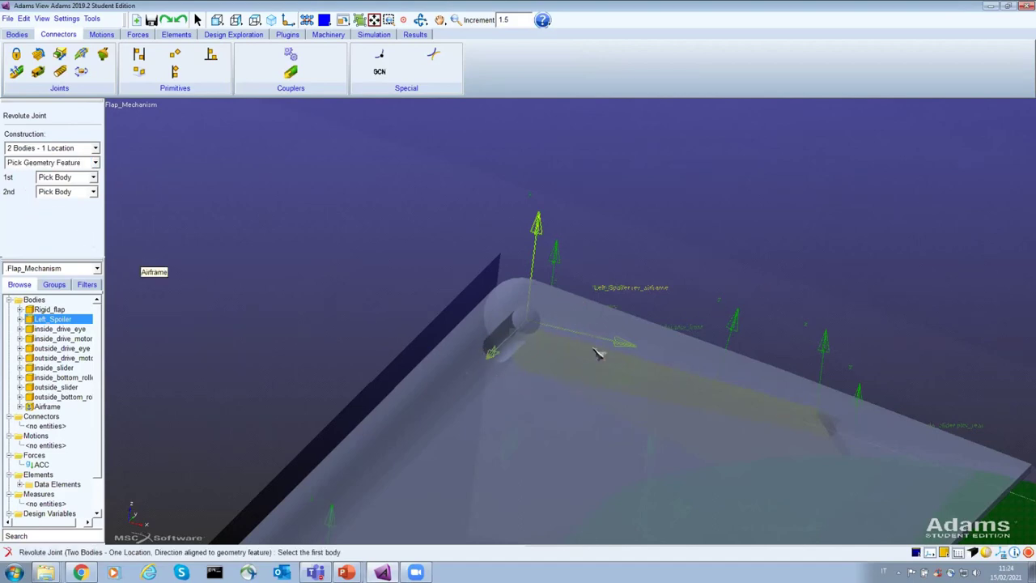
right_click(542, 324)
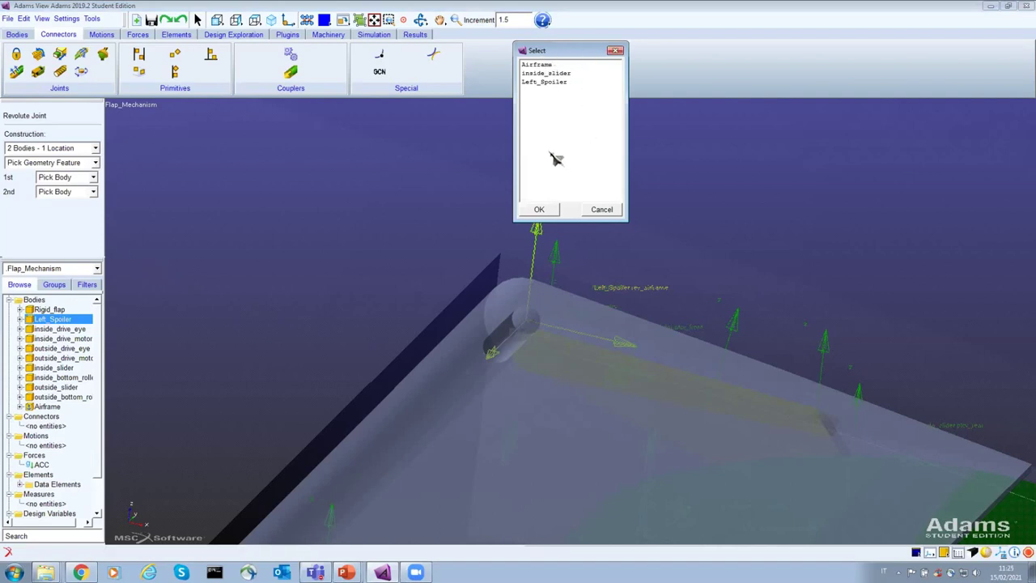
click(543, 83)
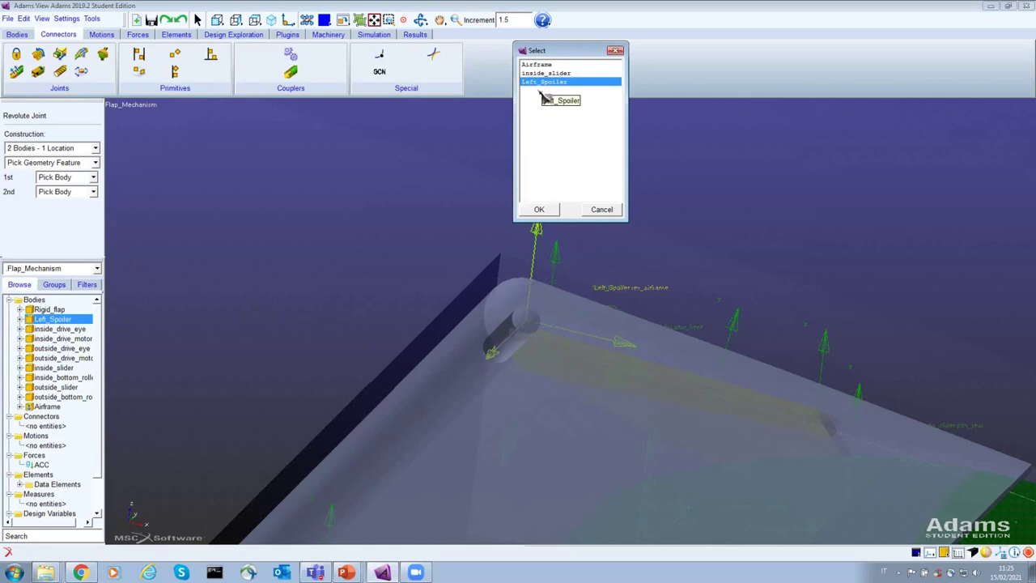
click(539, 209)
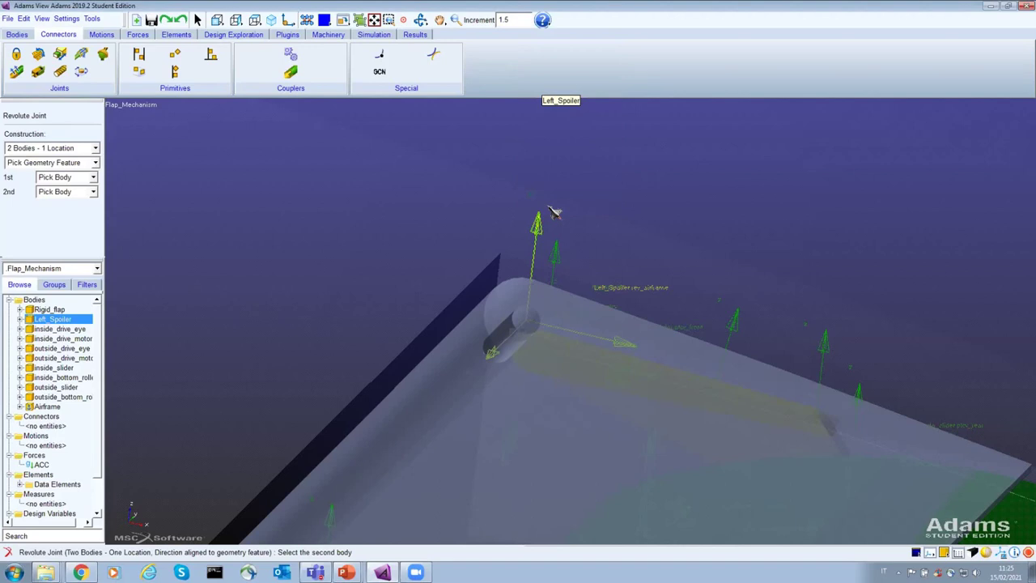
- Complete the revolute joint with inside_slider as the second body, located at the Airframe.rev_spoiler marker and directed along the hinge hole's axis
right_click(540, 351)
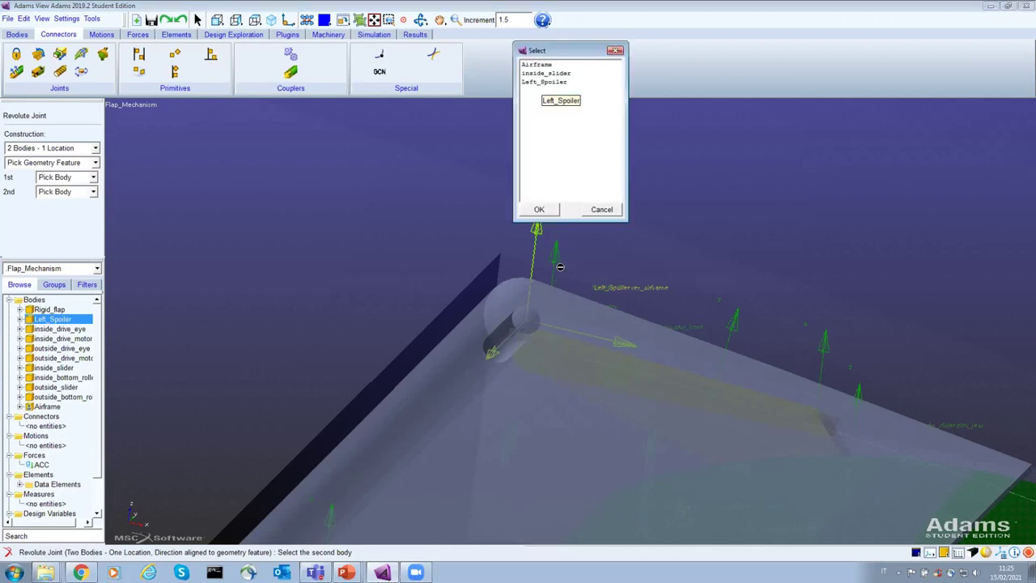
click(560, 73)
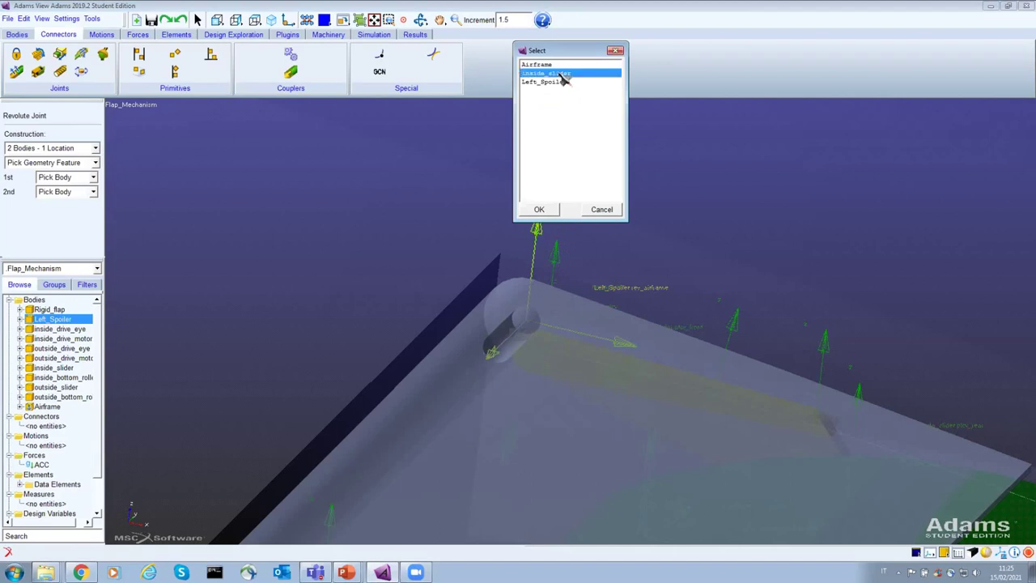
click(547, 209)
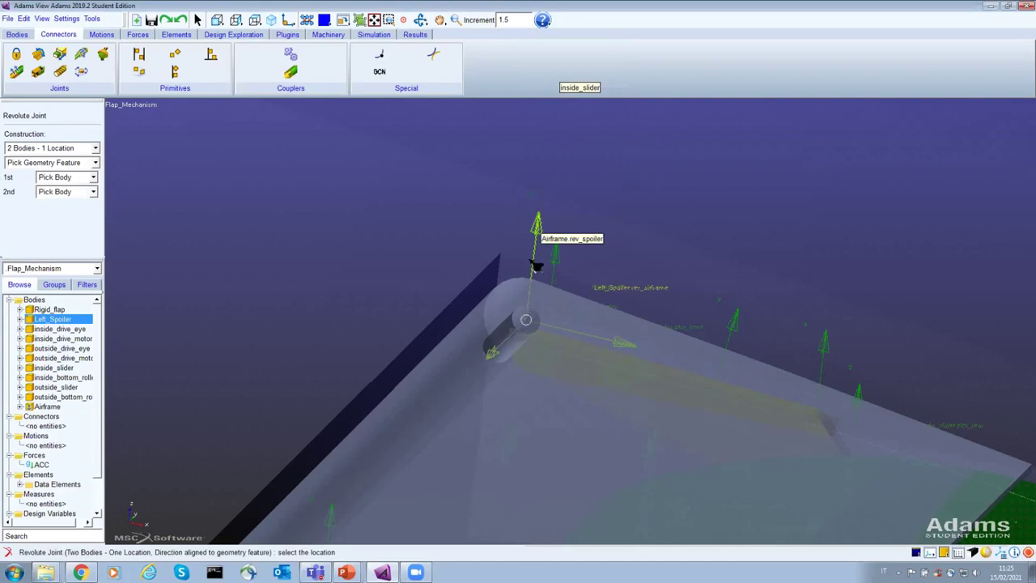
click(530, 324)
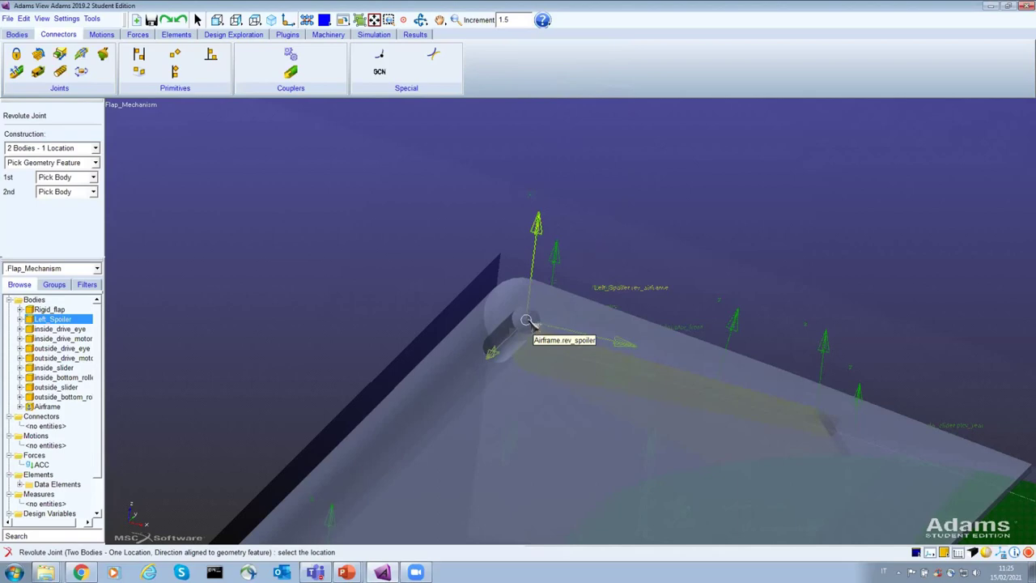
click(526, 321)
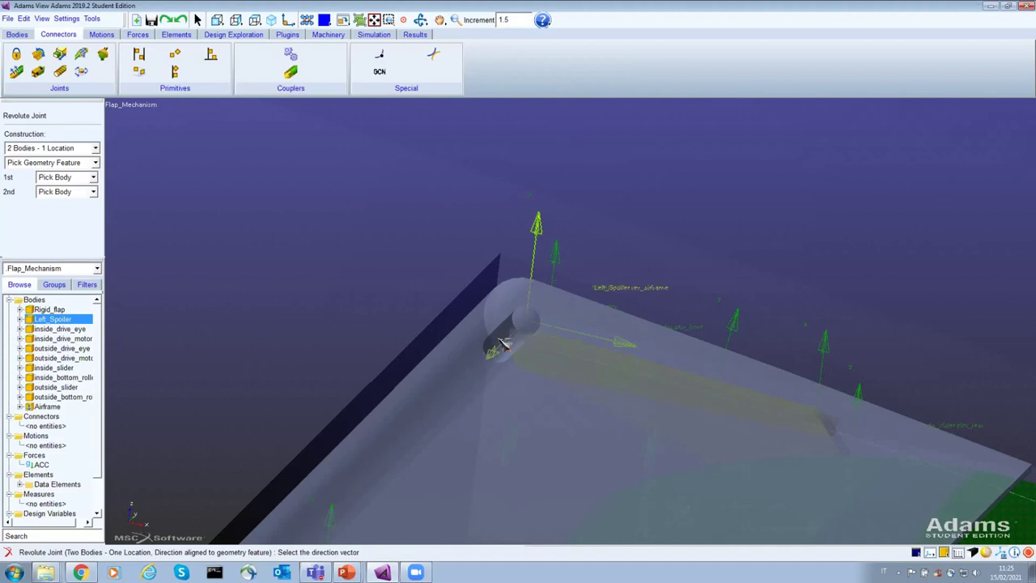
click(494, 342)
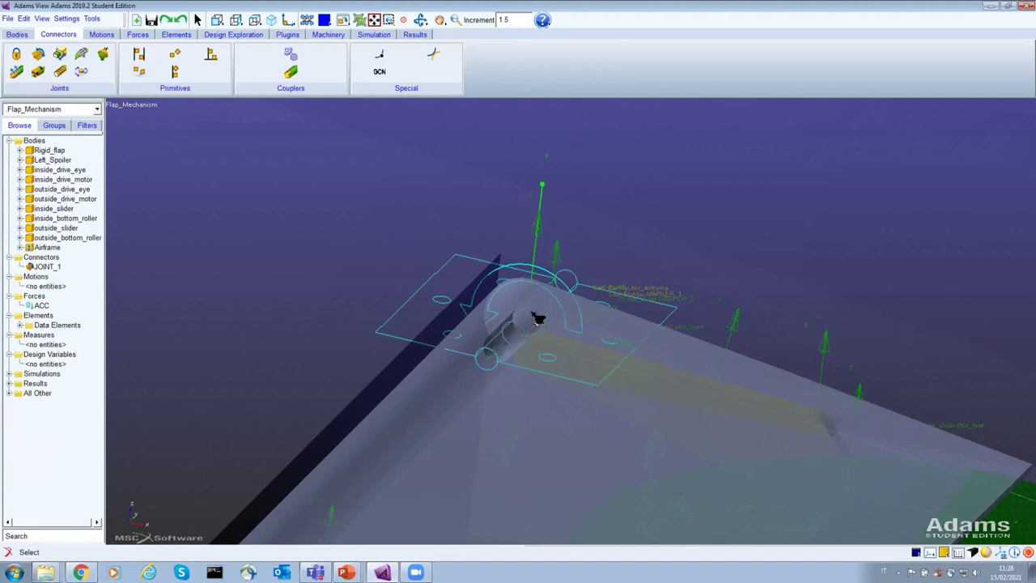
- Apply a rotational joint motion with a speed of 30.0 to the spoiler's revolute joint
key(z)
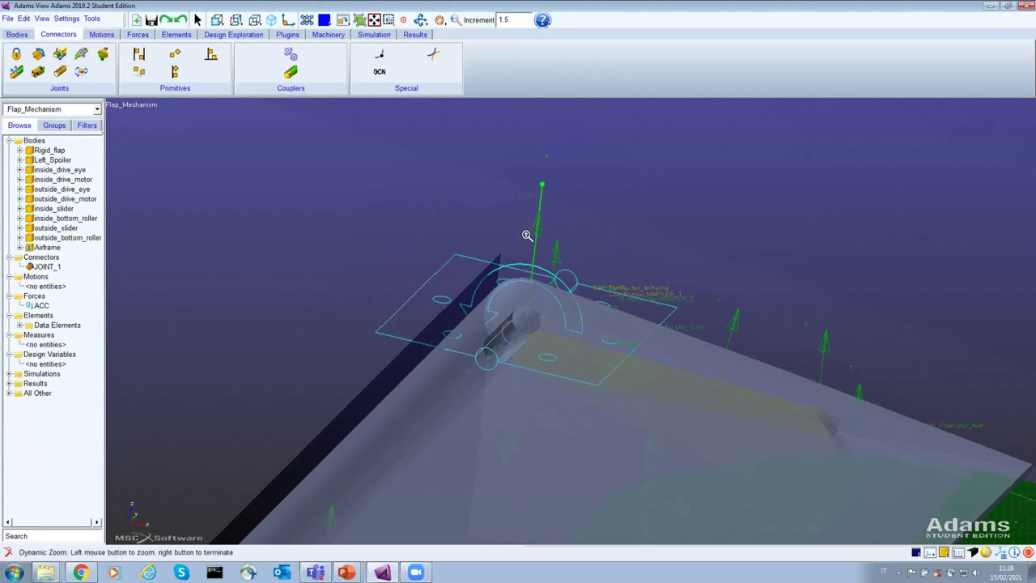
drag(535, 271, 540, 294)
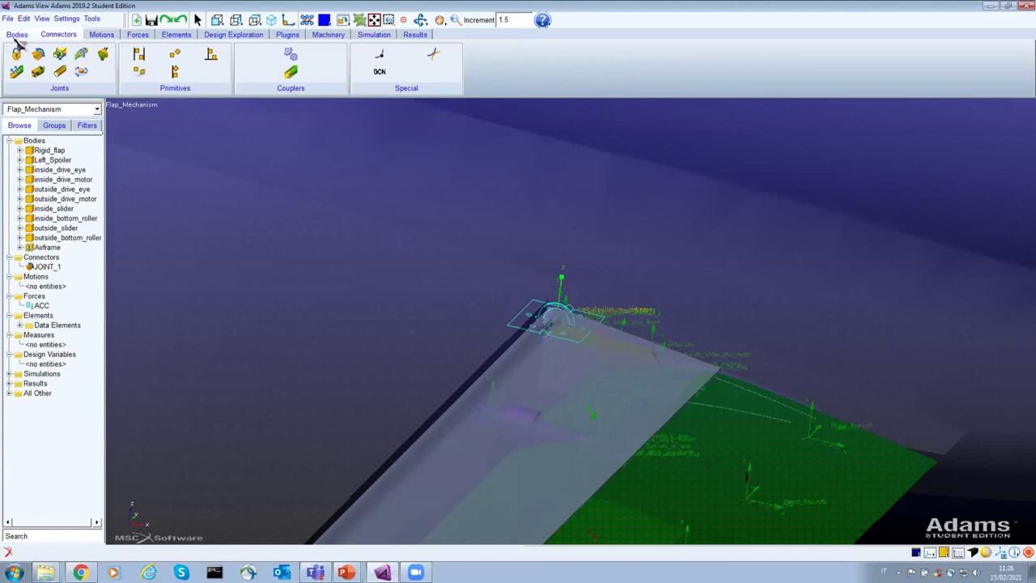
click(102, 36)
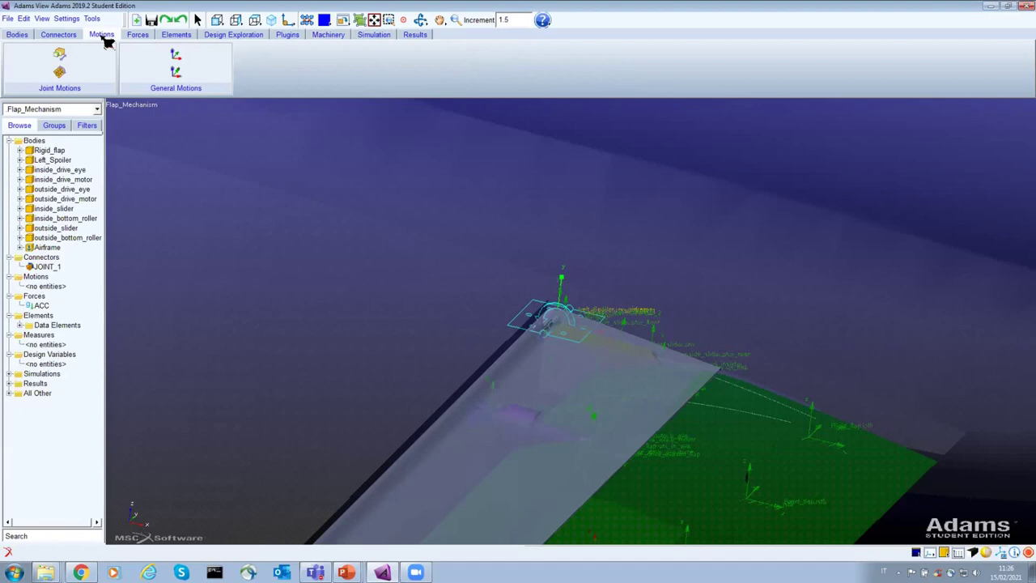
click(60, 75)
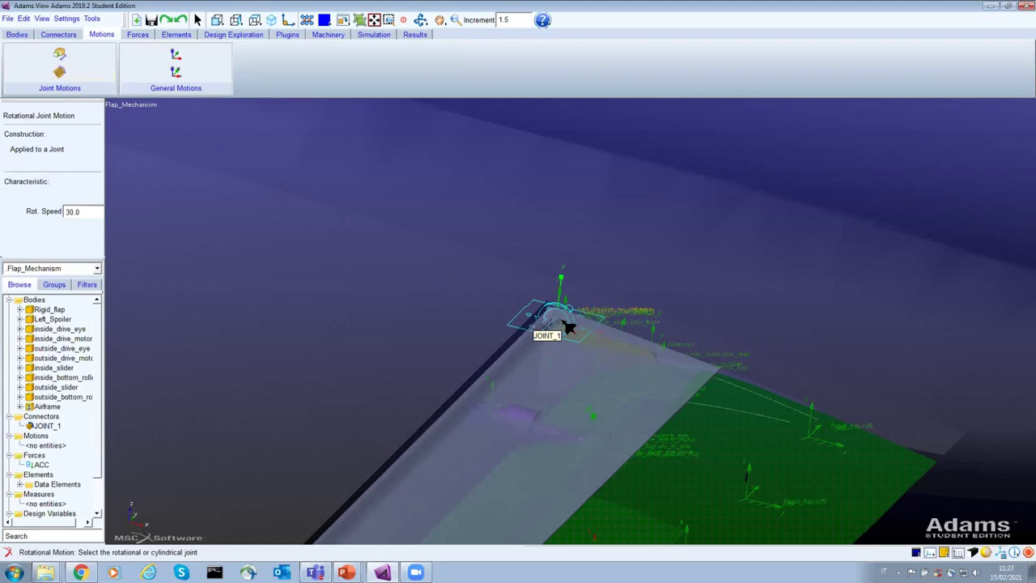
click(567, 327)
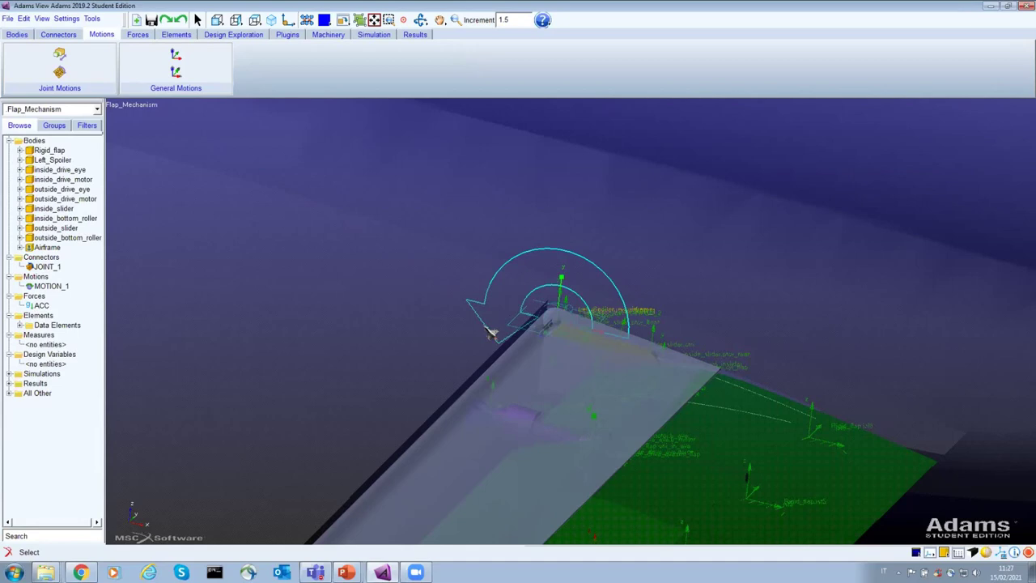
- Start a two-body, one-location translational joint directed by Pick Geometry Feature, with inside_drive_eye as the first body
key(w)
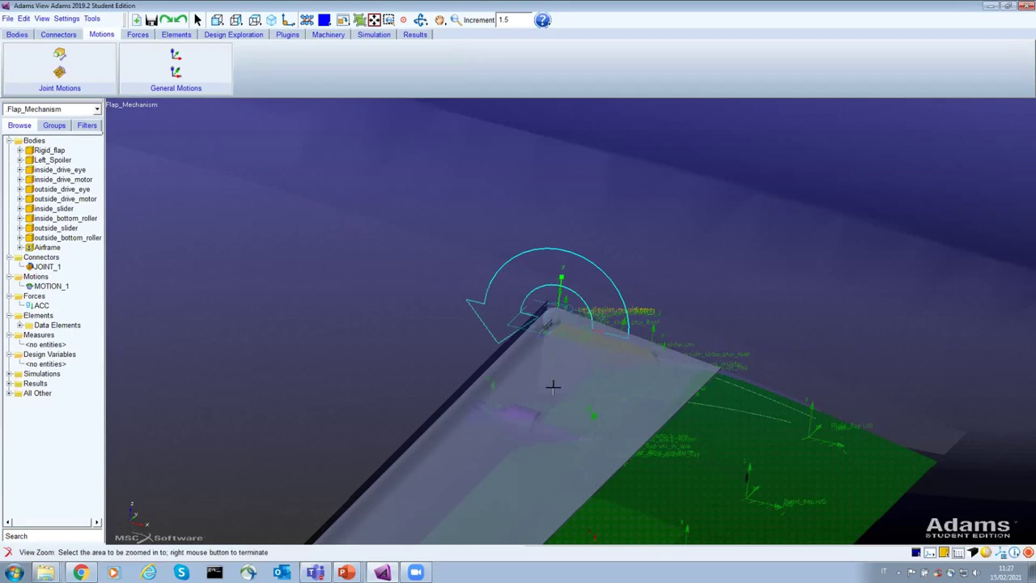
drag(539, 381, 647, 499)
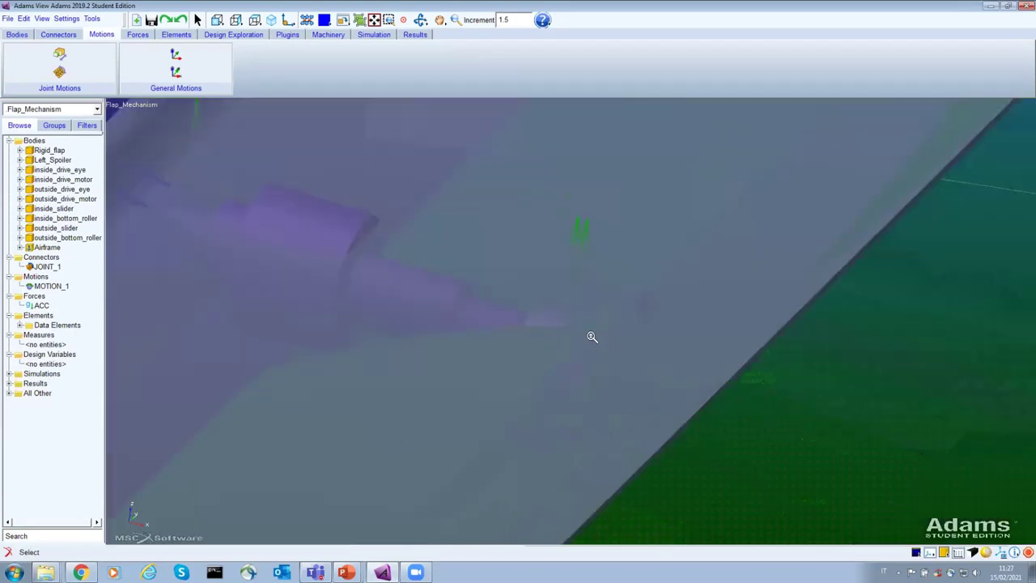
key(z)
drag(599, 370, 546, 330)
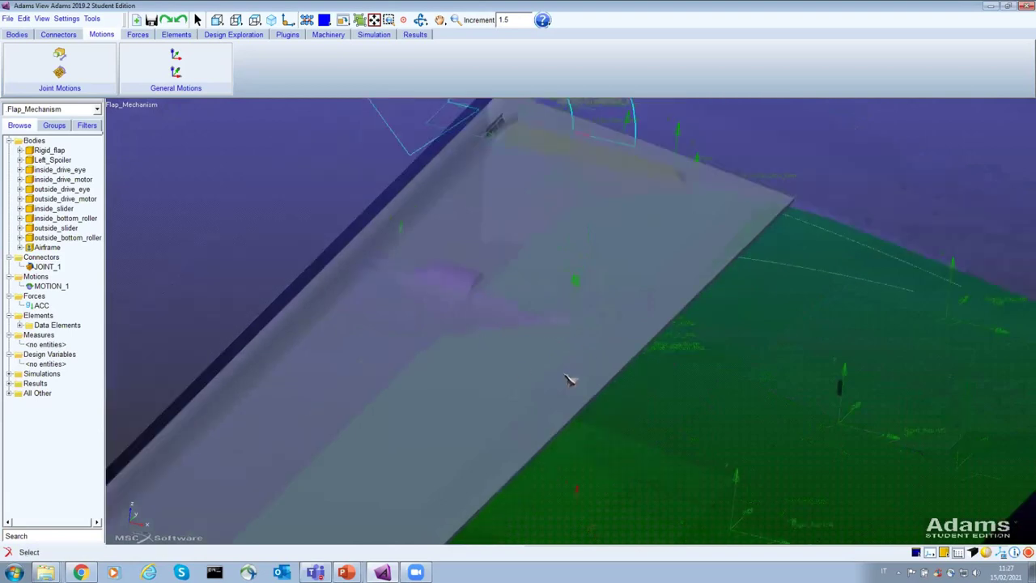
key(w)
drag(487, 243, 708, 451)
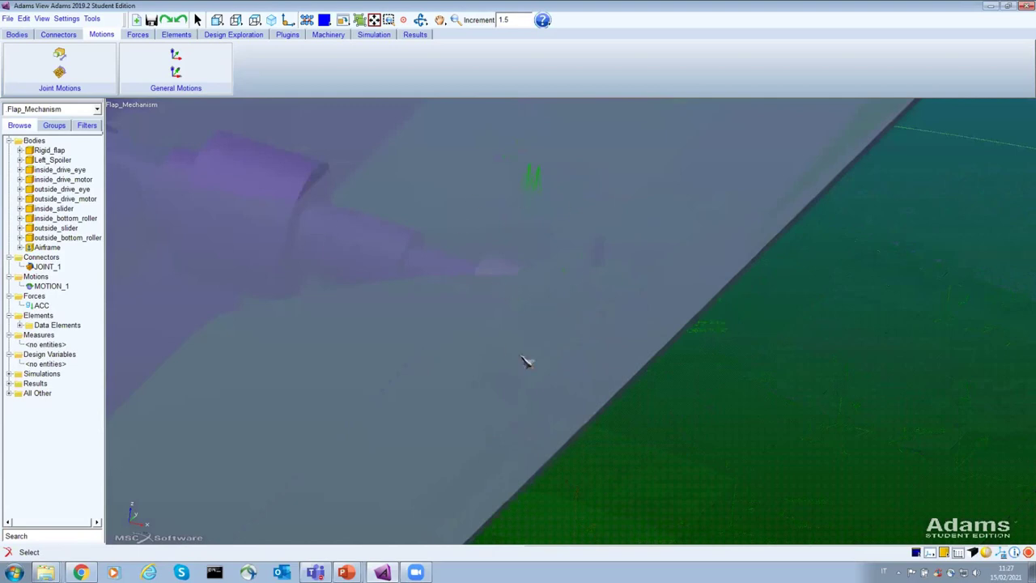
click(59, 35)
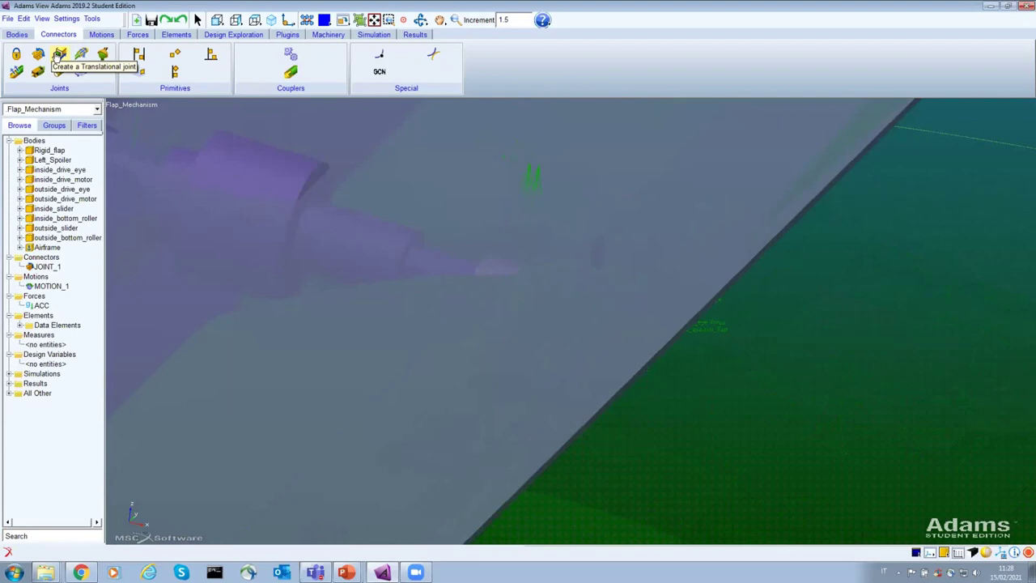
click(59, 55)
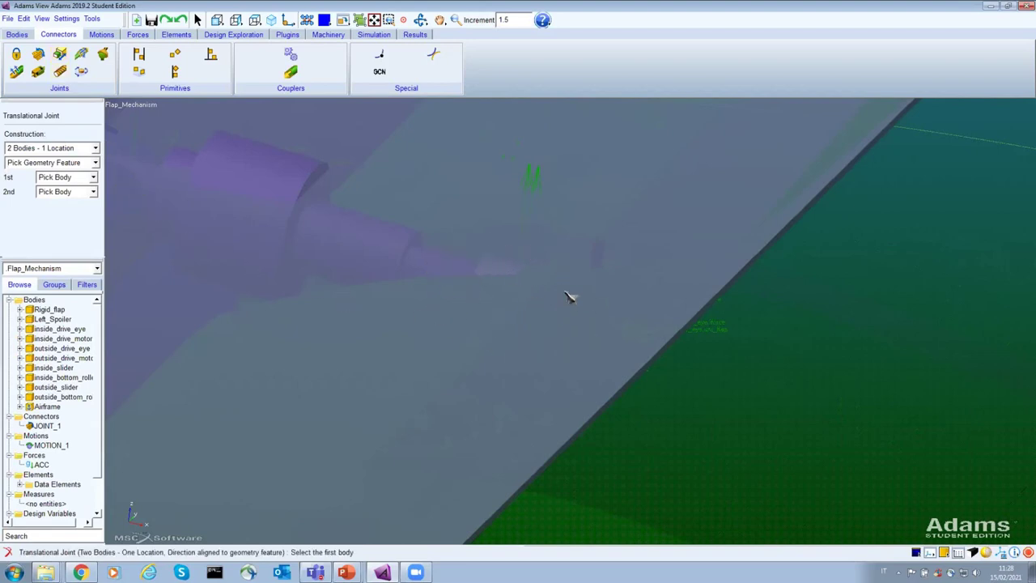
right_click(511, 289)
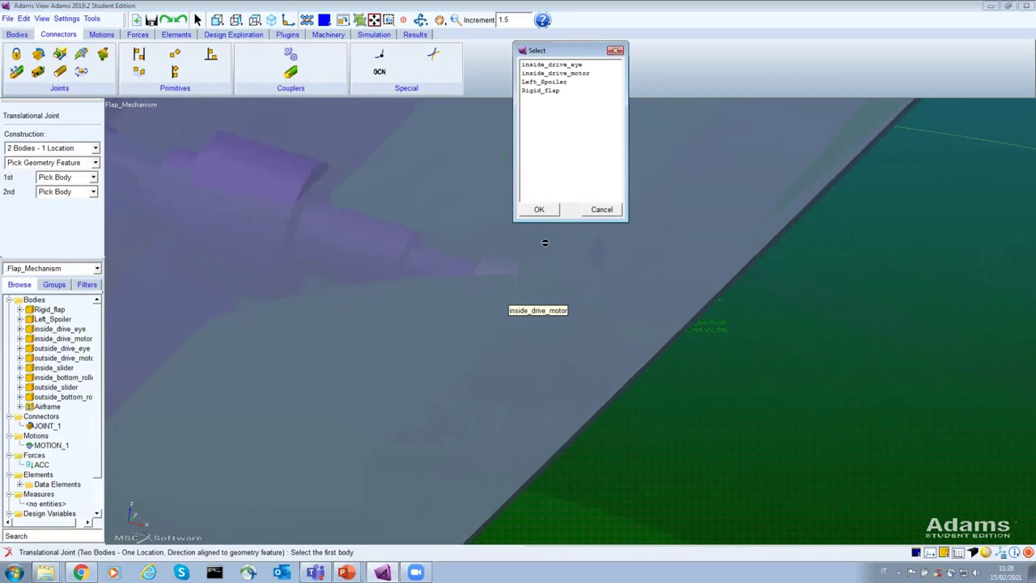
click(568, 66)
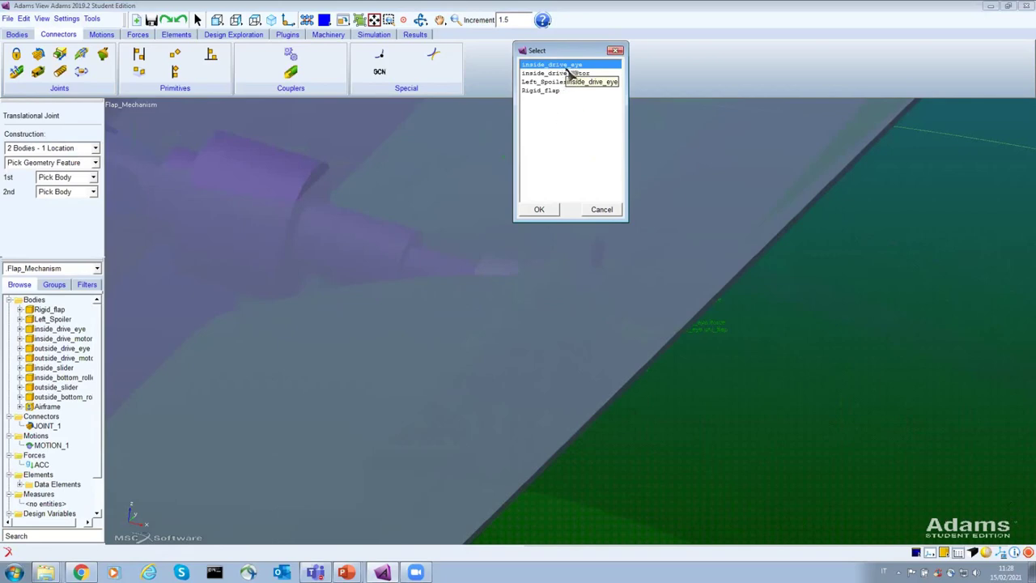
click(540, 210)
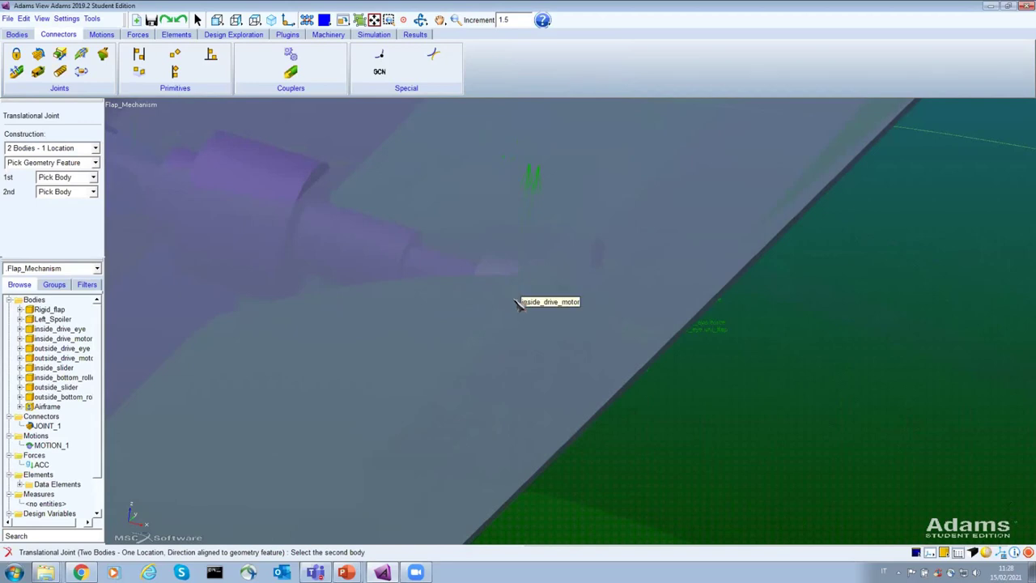
- Complete the translational joint with inside_drive_motor as the second body, located at the inside_drive_motor.tr_eye marker and directed along tr_eye.Z
right_click(516, 302)
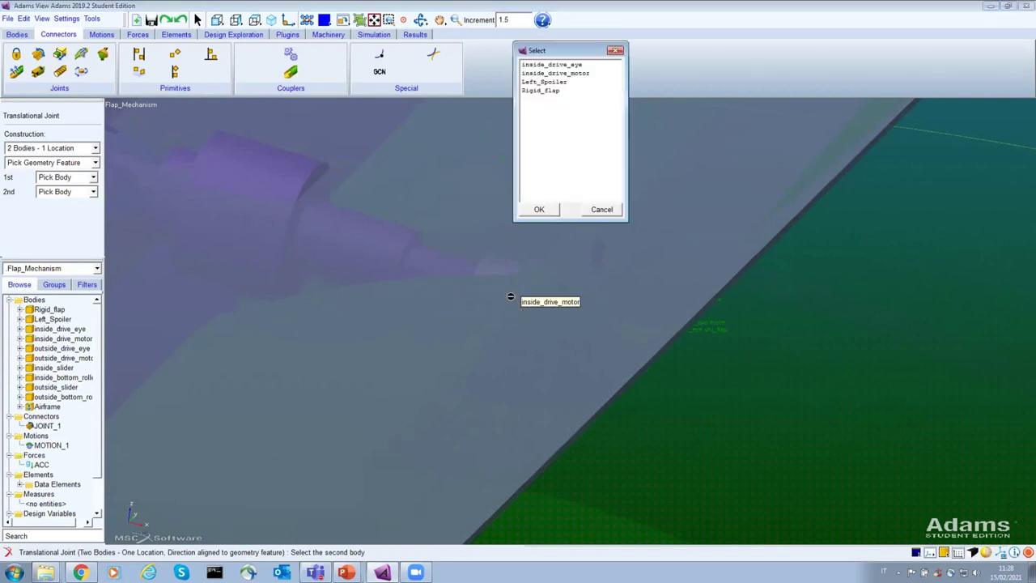
click(579, 74)
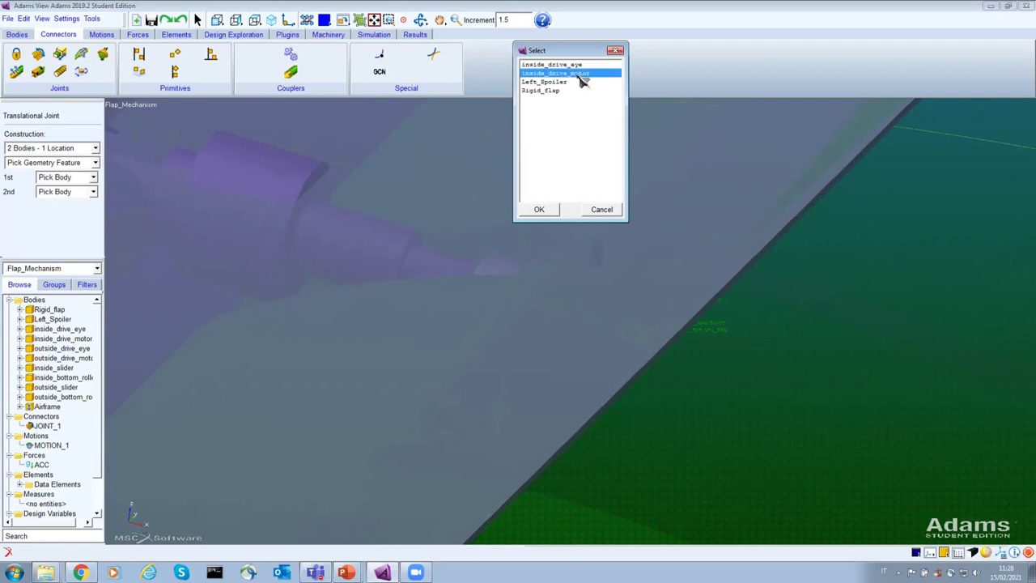
click(540, 210)
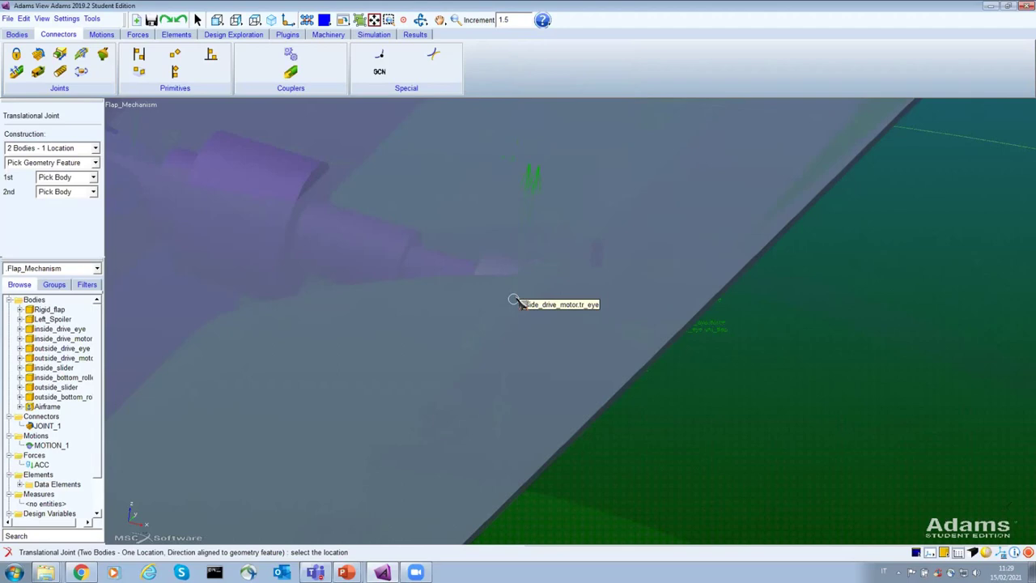
click(514, 300)
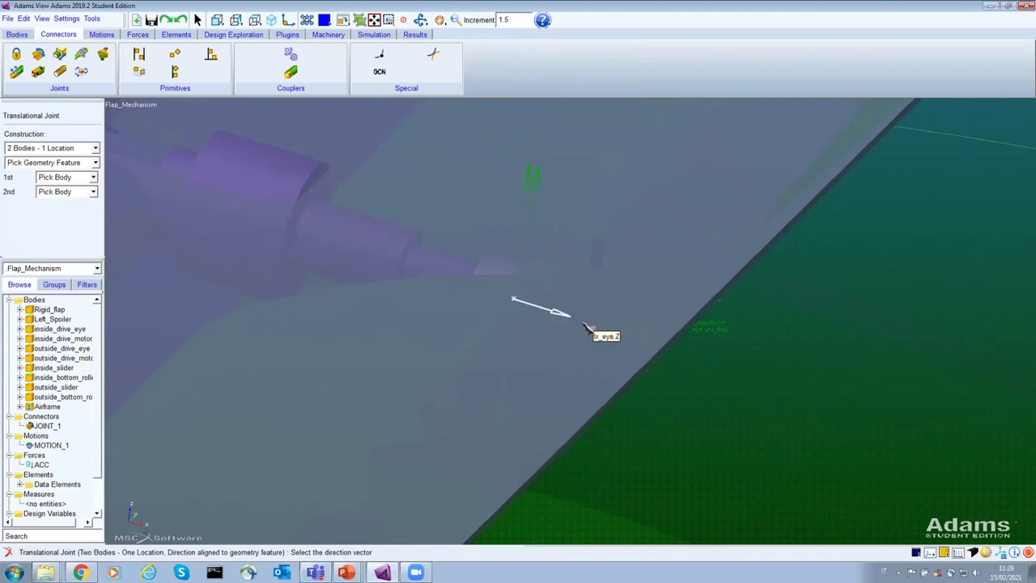
click(588, 330)
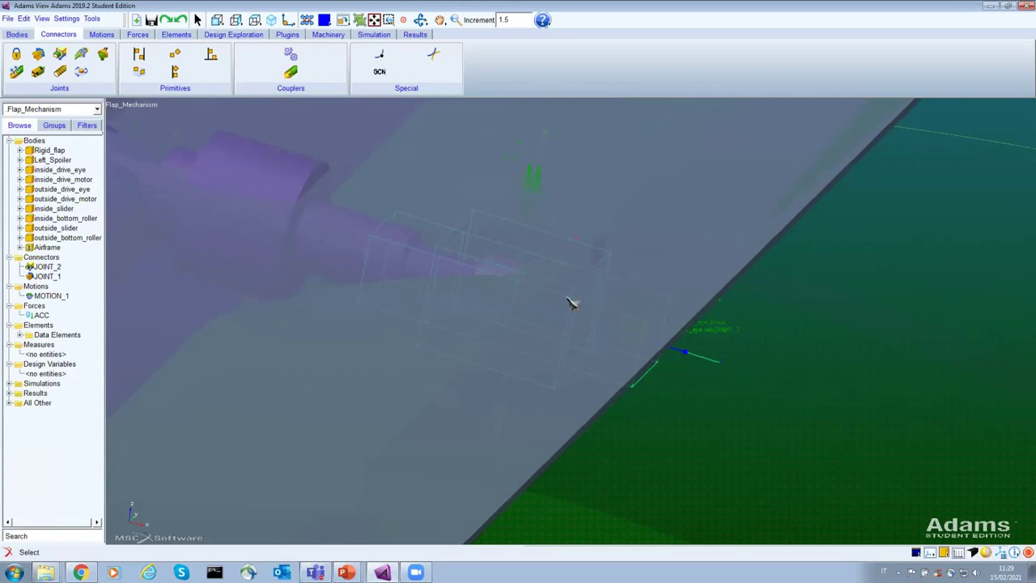
- Read the command file 2_Flap_KIN.cmd from the Flap folder to load the prepared kinematic model
key(z)
drag(588, 300, 620, 180)
key(r)
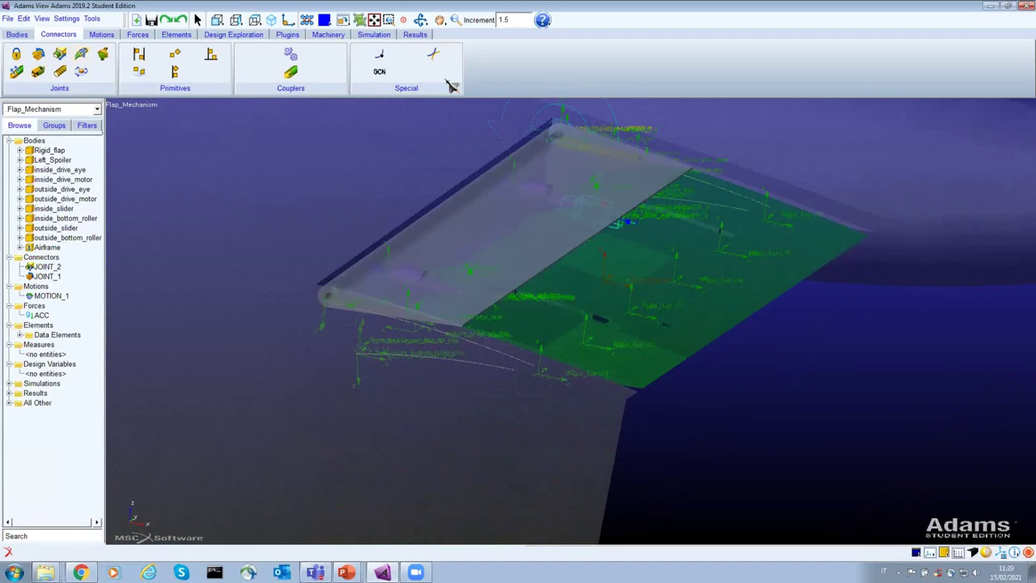
click(92, 19)
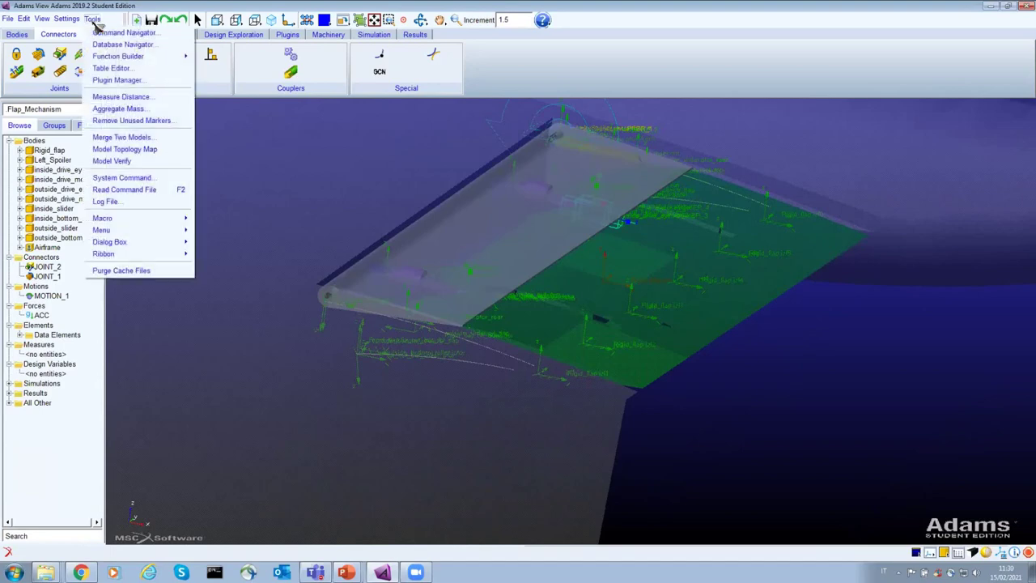
click(102, 193)
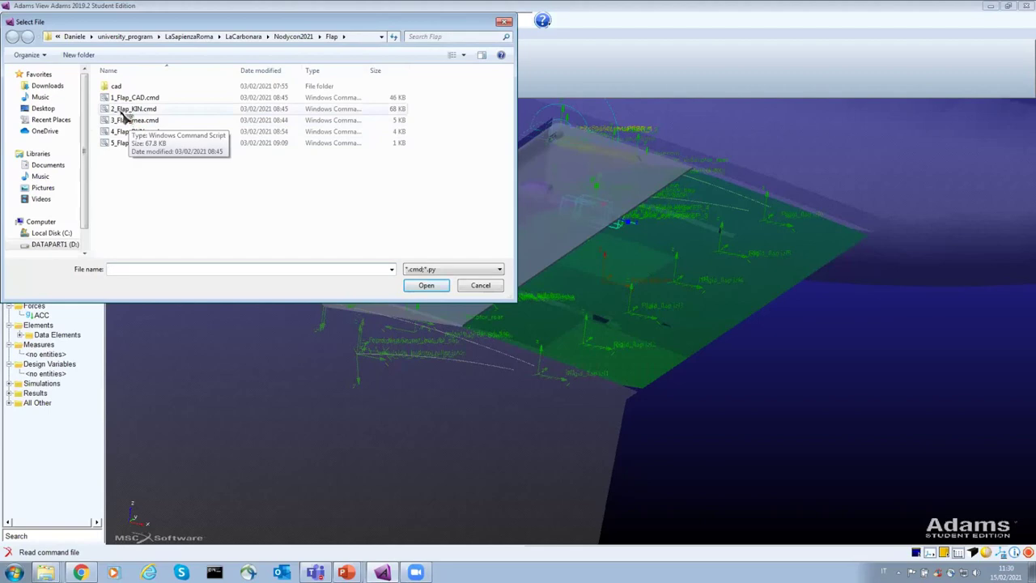
click(123, 111)
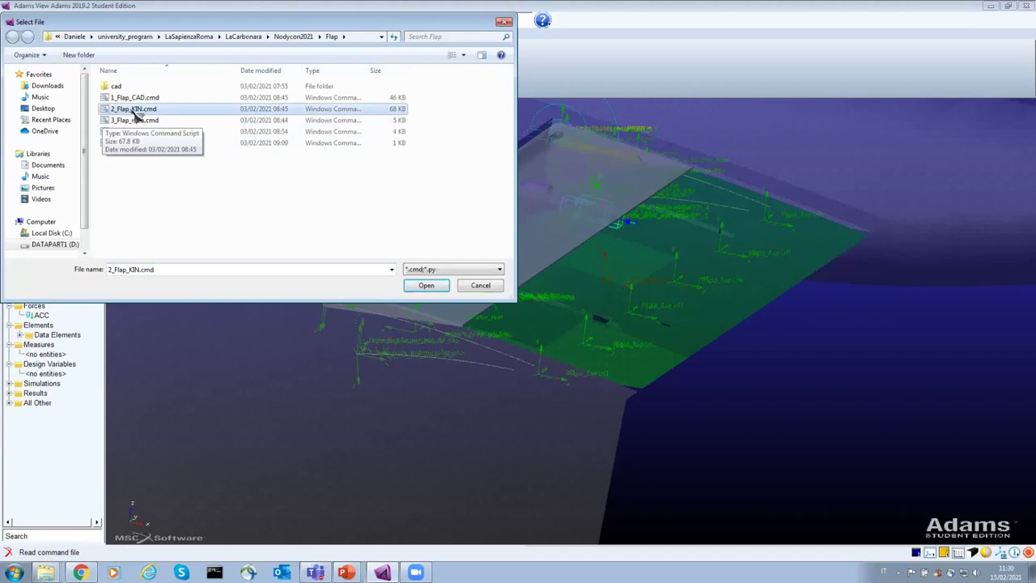
click(426, 286)
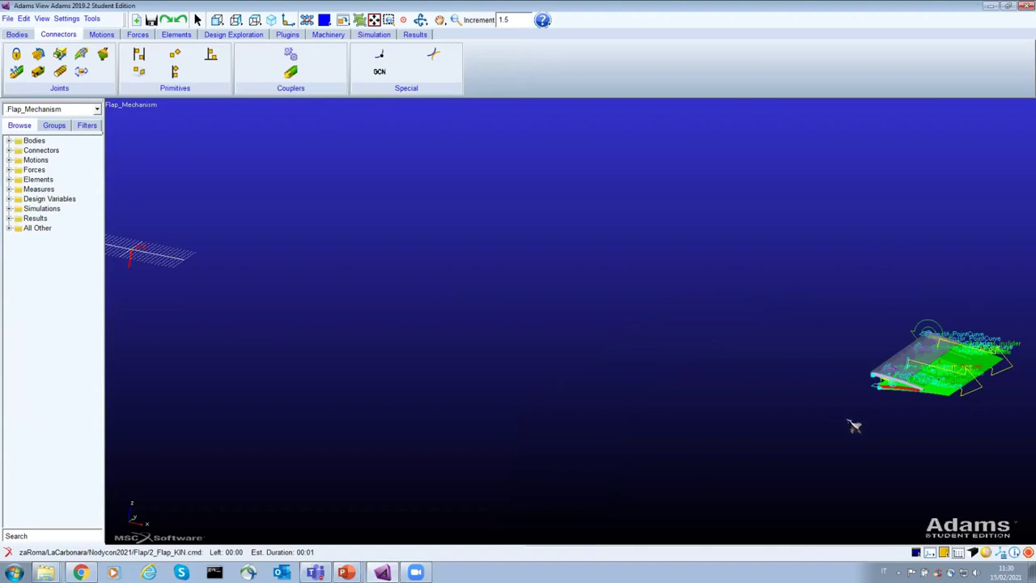
- Review the loaded model's bodies and the Airframe's curves, shells and markers, with the flap assembly shown enlarged
click(9, 141)
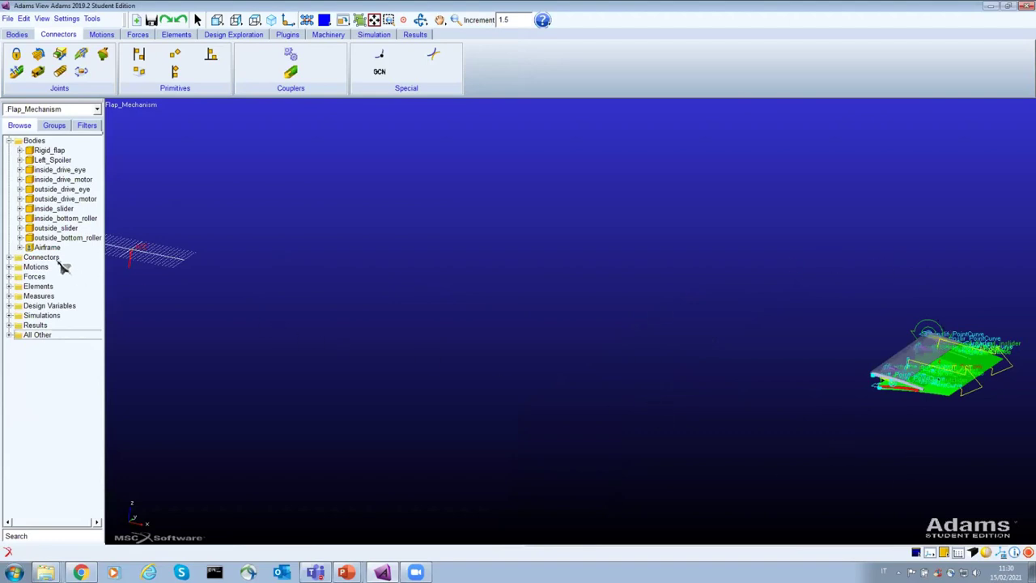
click(19, 247)
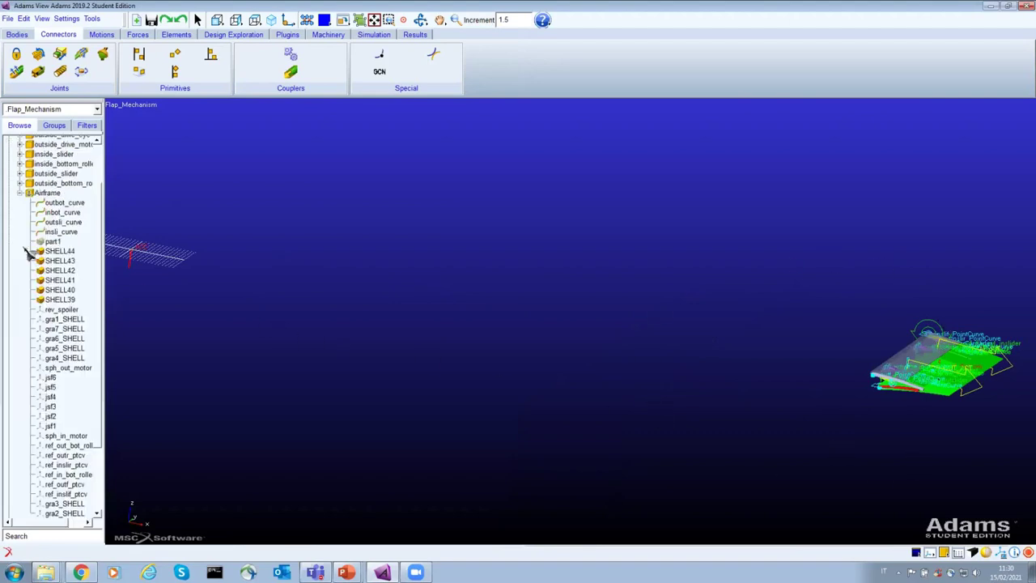
click(20, 200)
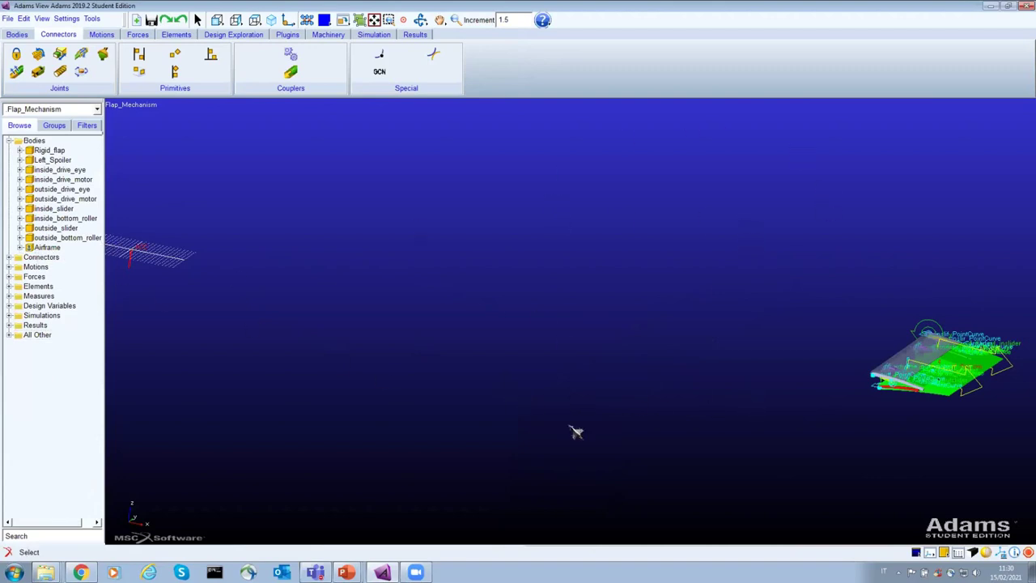
key(w)
drag(816, 272, 1021, 438)
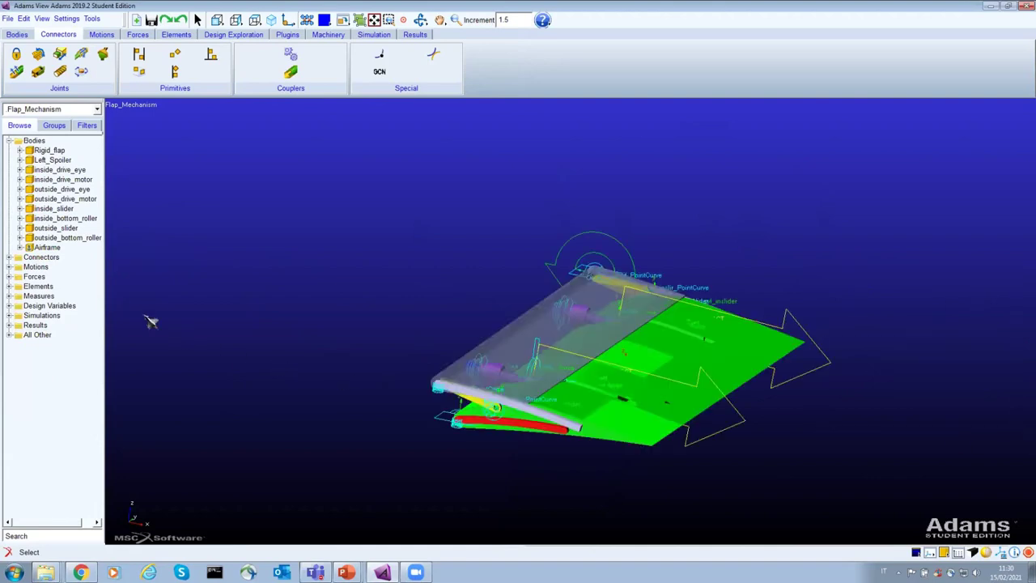
- Examine the model's connectors, highlighting Revolute_Spoiler and the translational joint at the inside drive in close-up
click(10, 257)
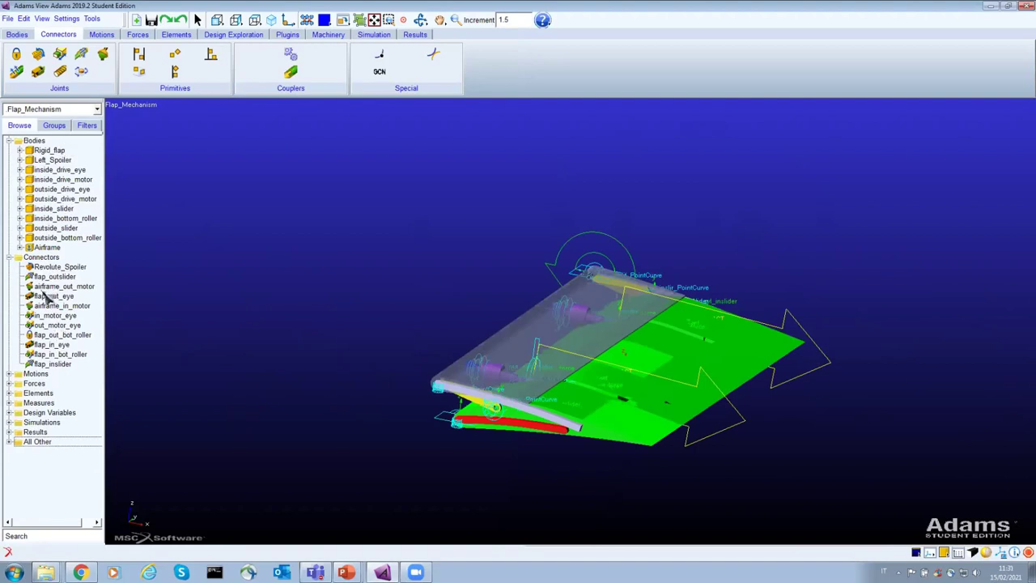
click(58, 268)
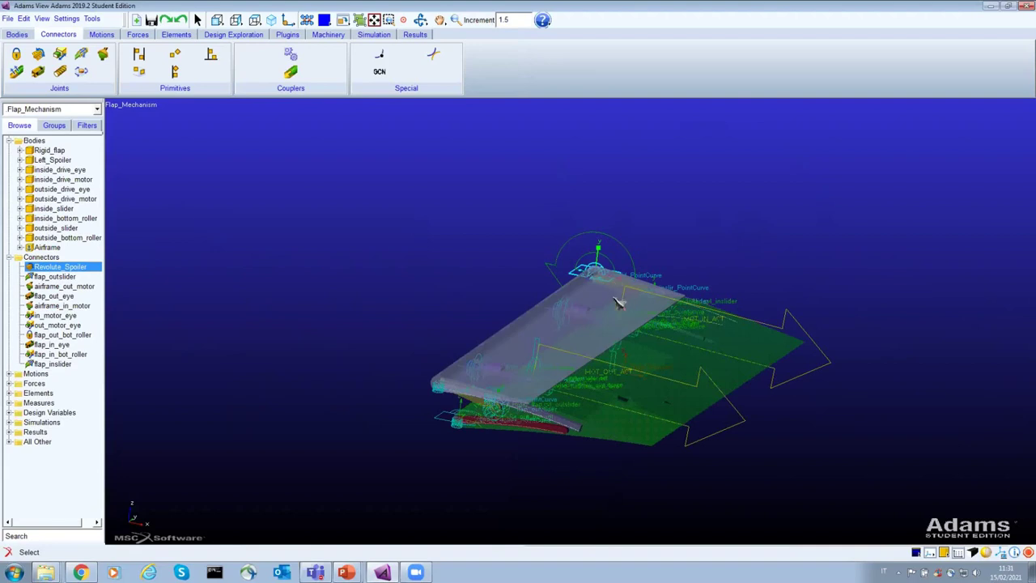
key(w)
drag(586, 273, 543, 398)
right_drag(543, 397, 573, 534)
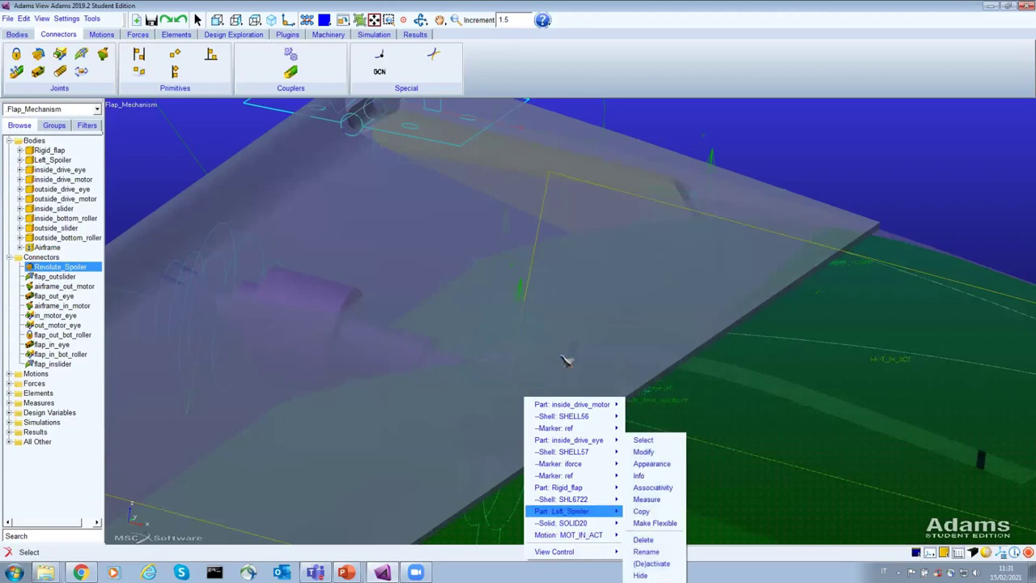
right_click(526, 389)
mouse_move(567, 350)
click(443, 374)
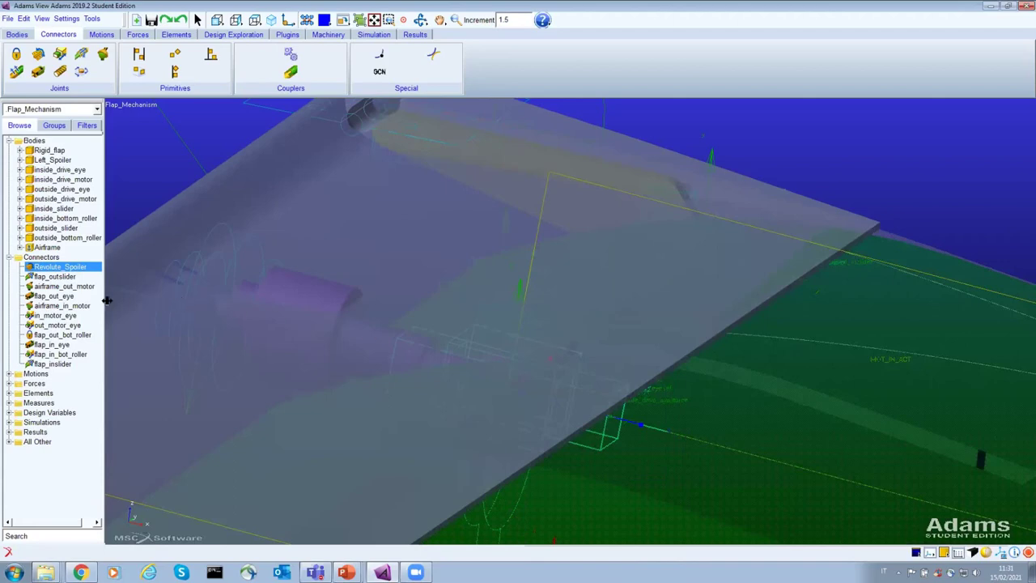
- Highlight the flap_in_bot_roller and airframe_out_motor connectors to locate them on the whole flap assembly, and return to shaded display
key(z)
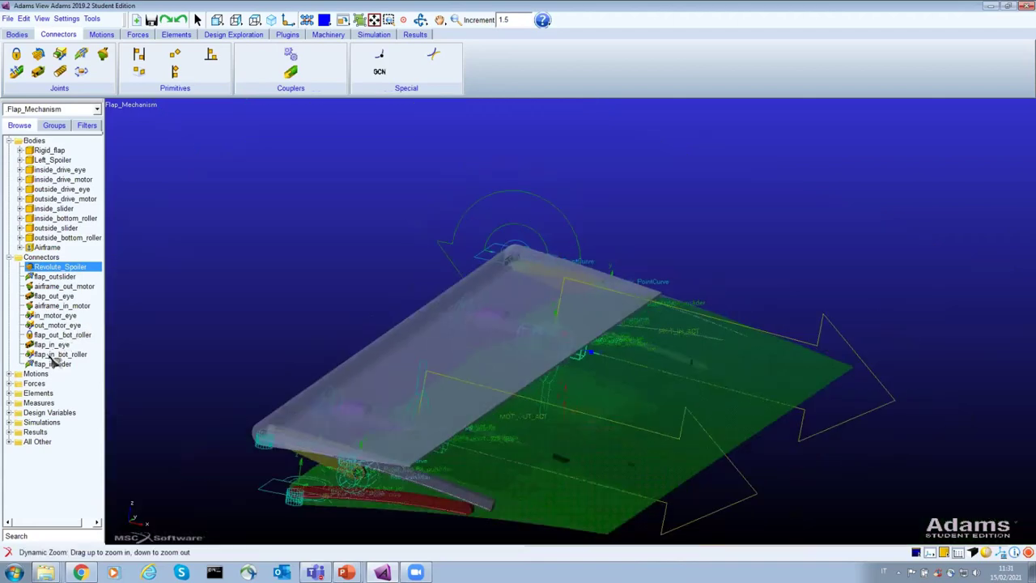
click(57, 354)
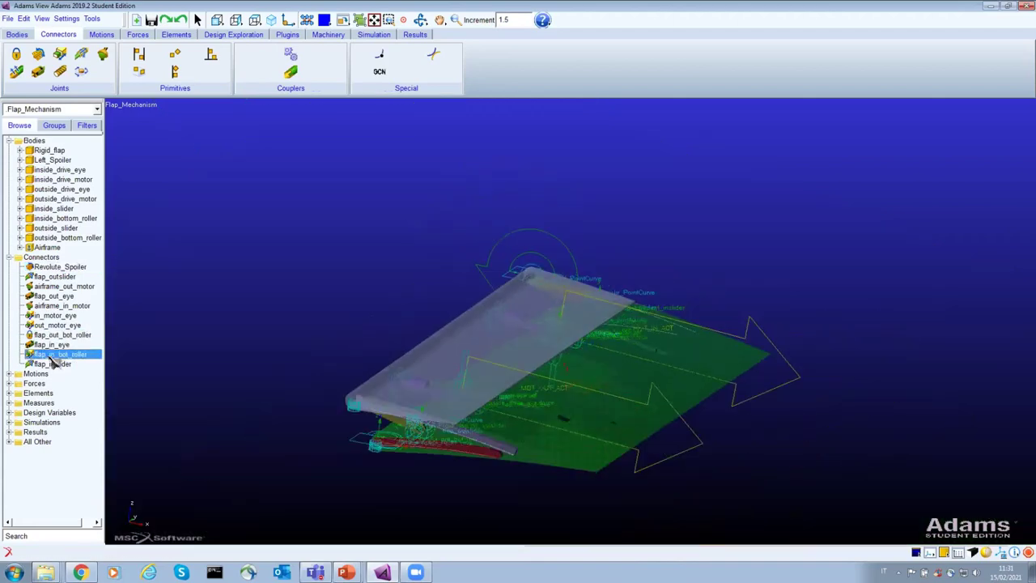
click(50, 287)
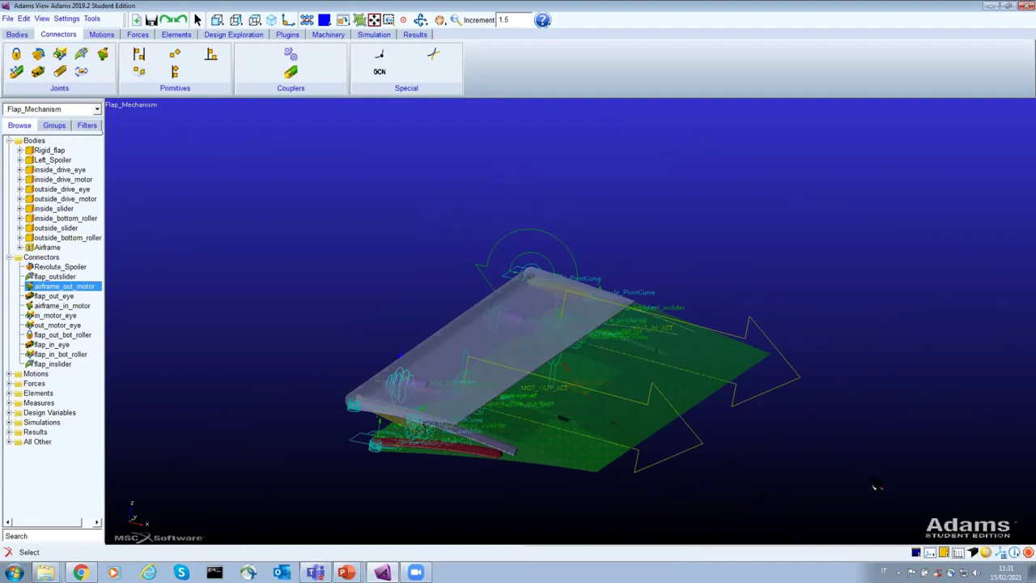
key(s)
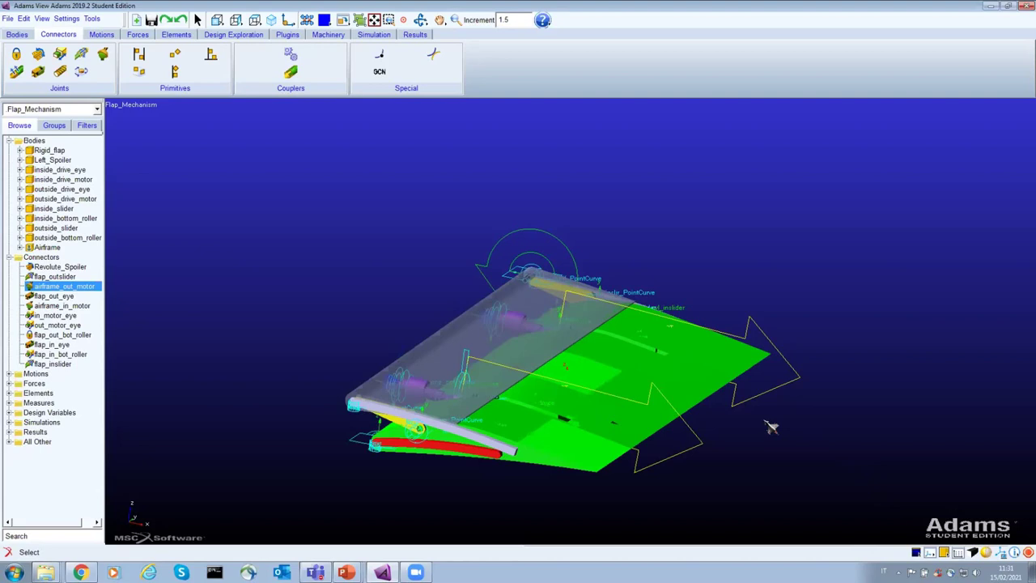
- Review the definition of the inside actuator motion MOT_IN_ACT, including its full time function, and close it without changes
click(8, 373)
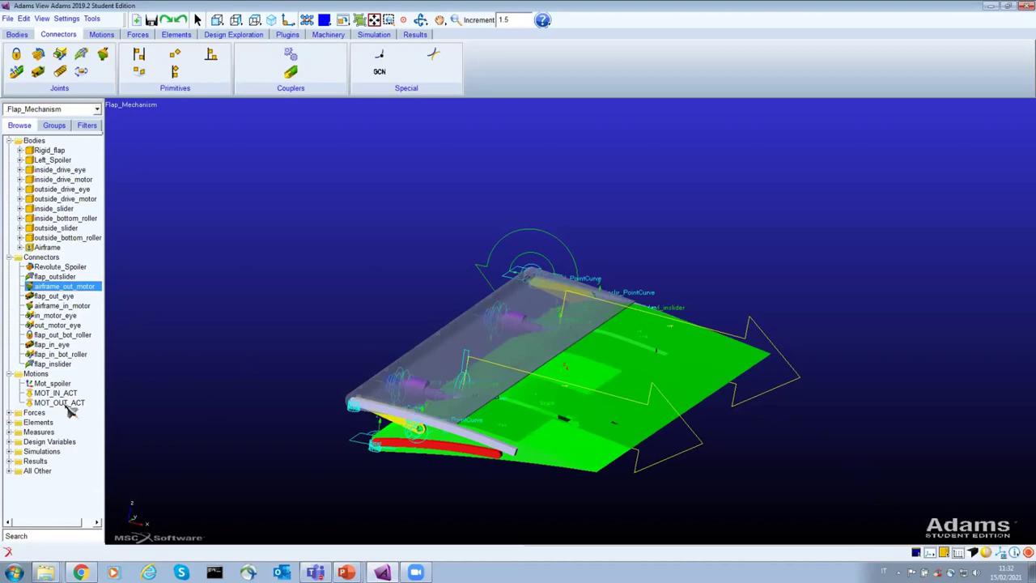
right_click(80, 395)
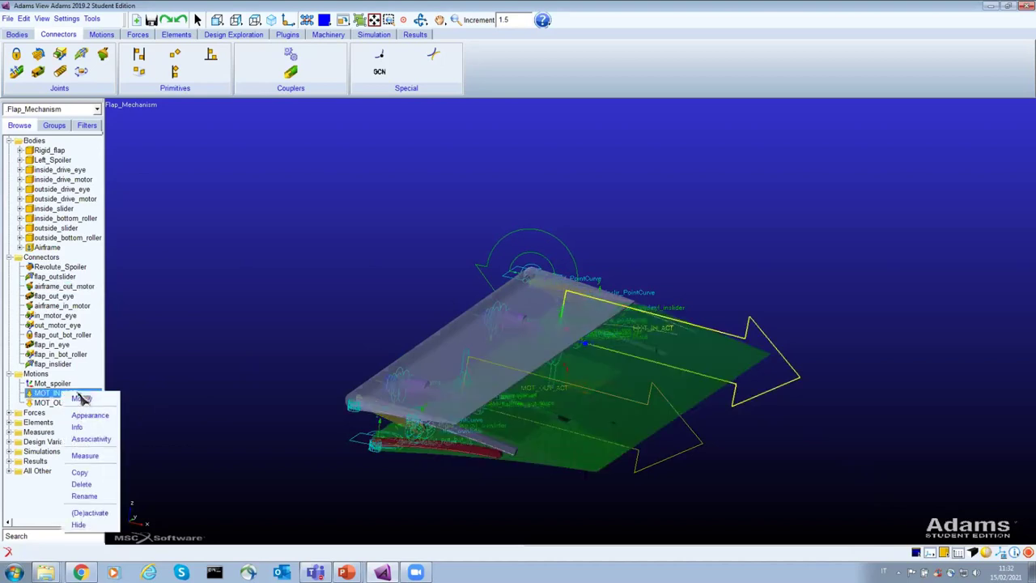
click(81, 398)
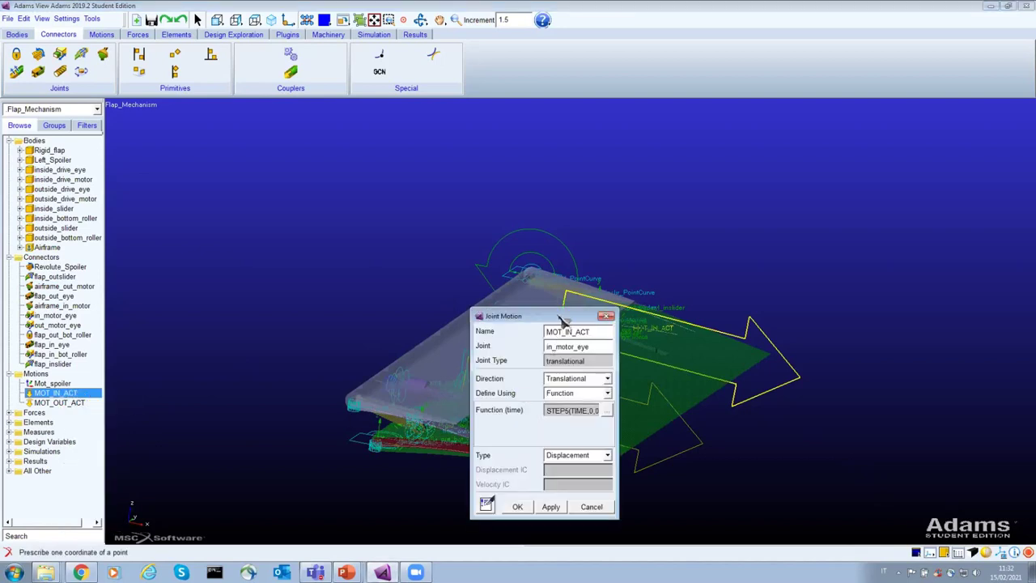
drag(563, 322, 298, 50)
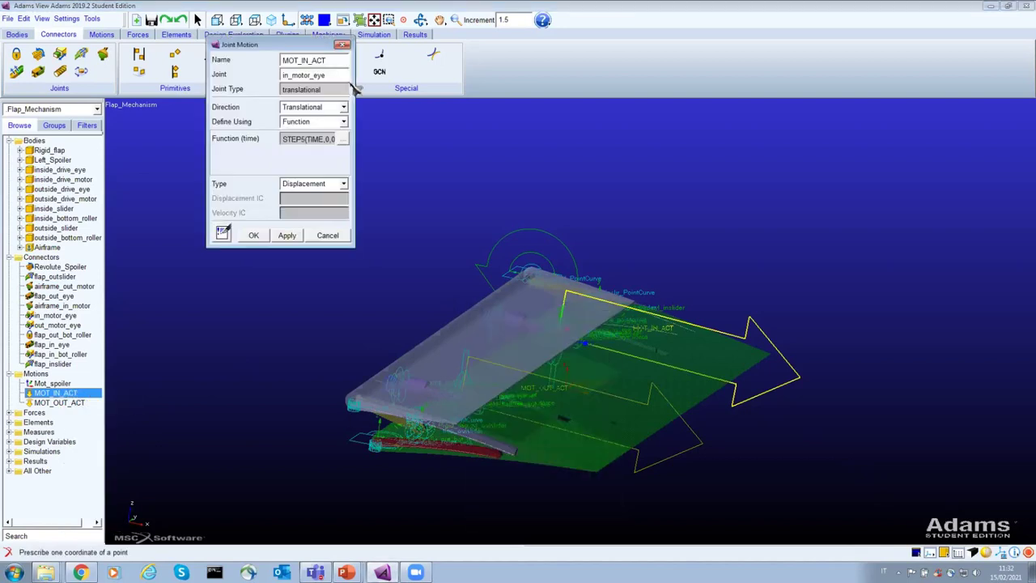
right_click(69, 394)
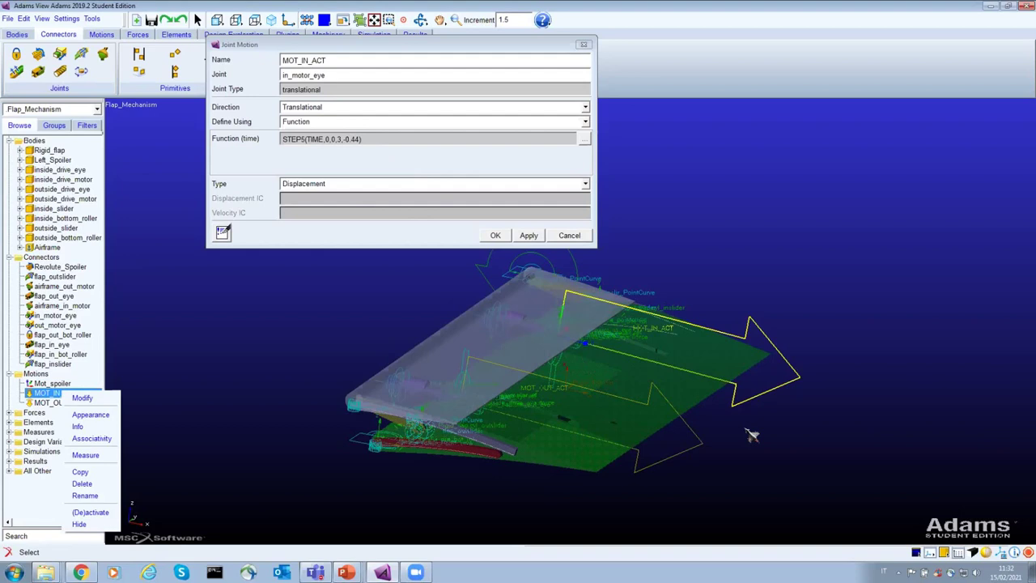
click(579, 236)
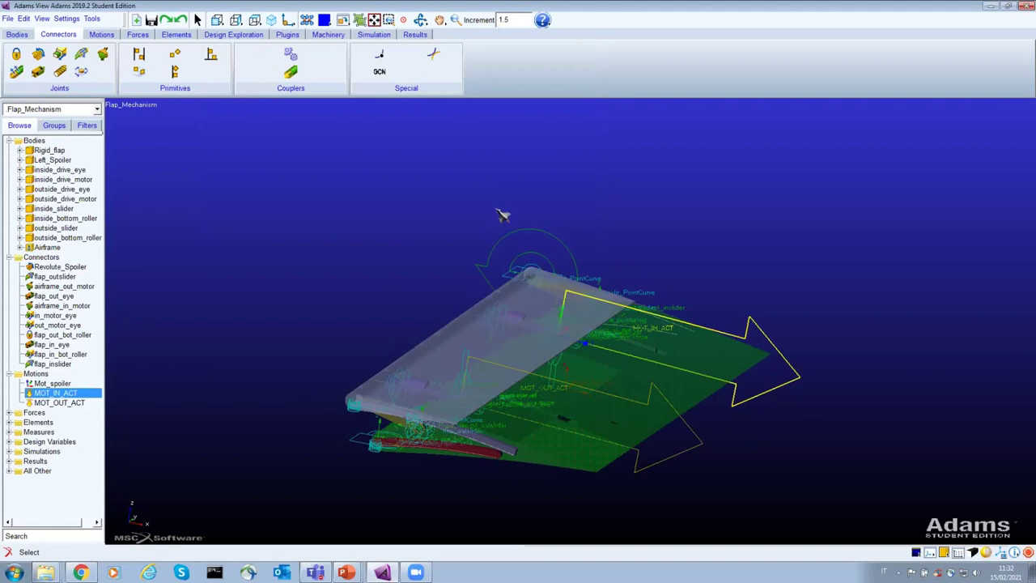
- Verify the flap mechanism model and examine the report's degrees of freedom, redundant constraints and verification result
click(94, 19)
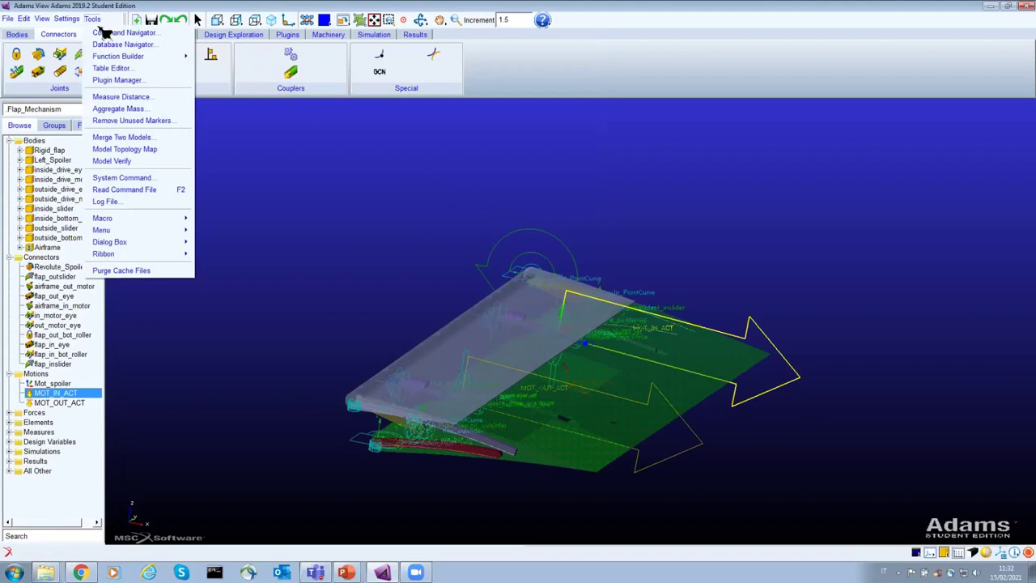
click(125, 161)
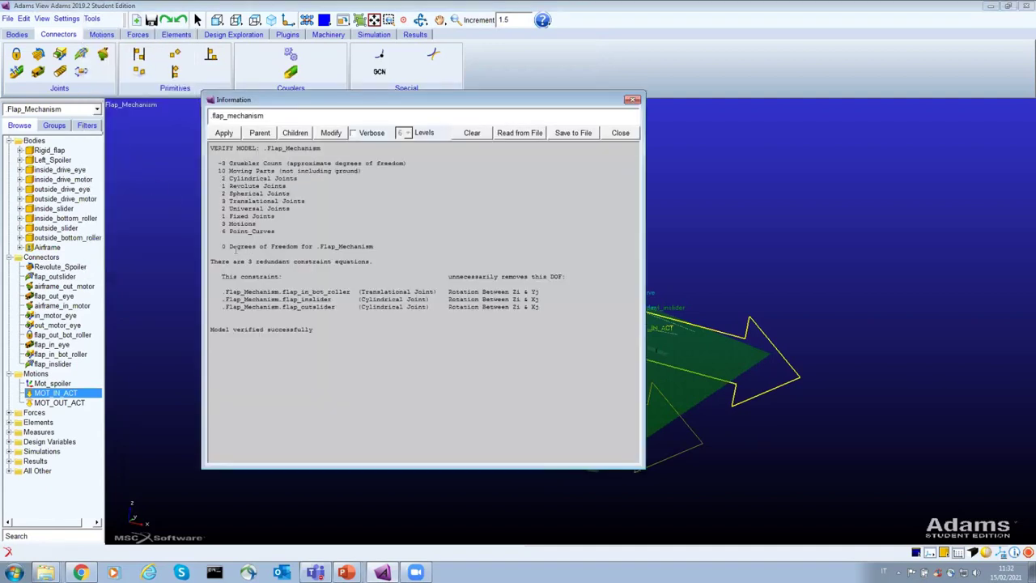
drag(224, 246, 376, 246)
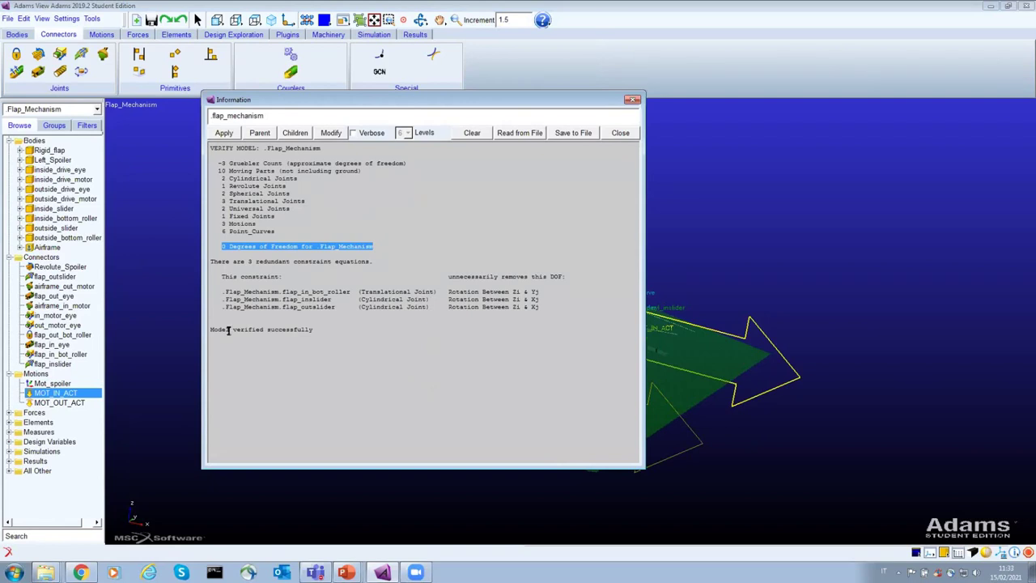
drag(229, 329, 314, 329)
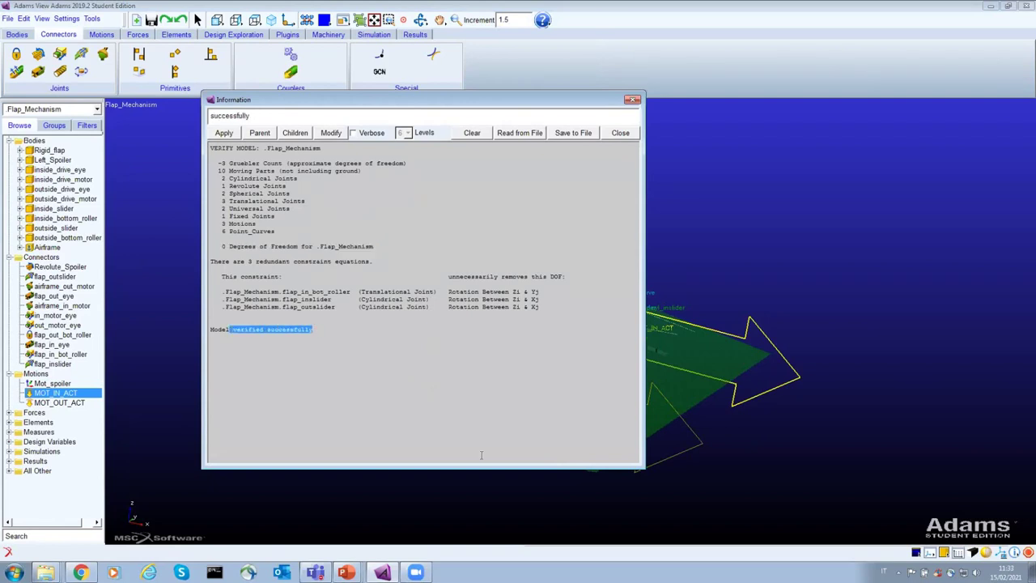
click(621, 134)
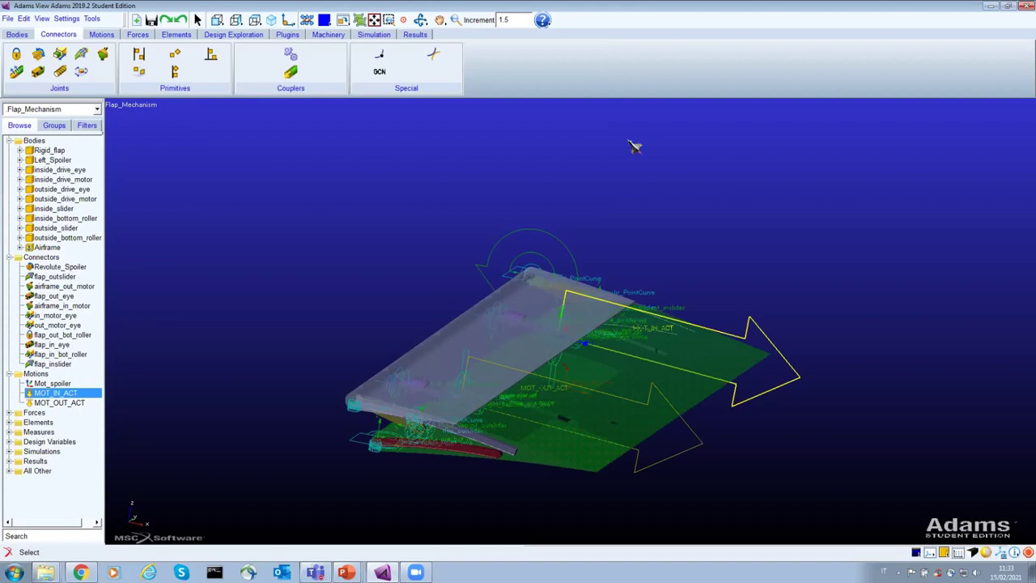
- Run an interactive simulation of the flap mechanism with an end time of 8 and 800 steps
key(t)
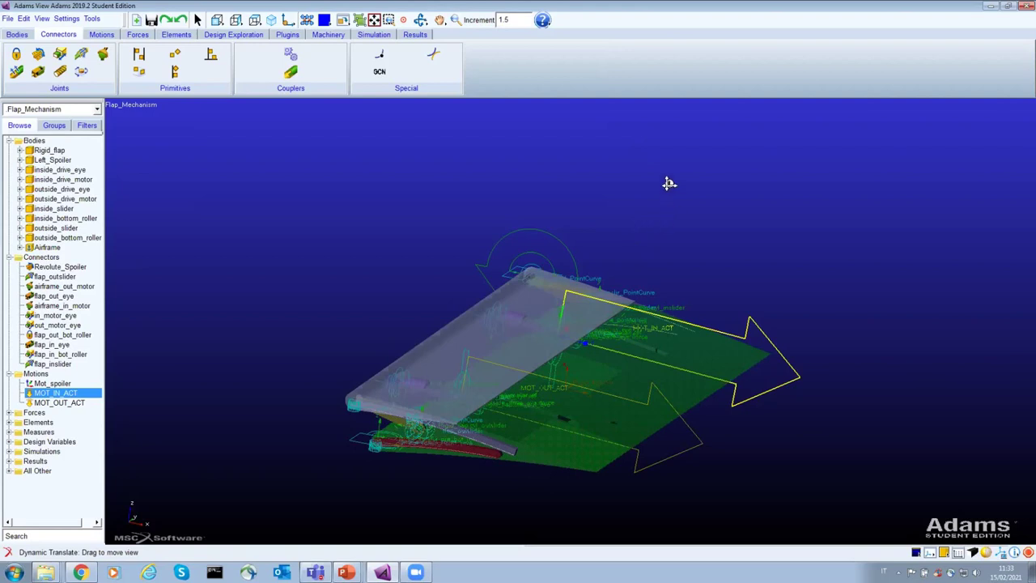
drag(669, 184, 675, 224)
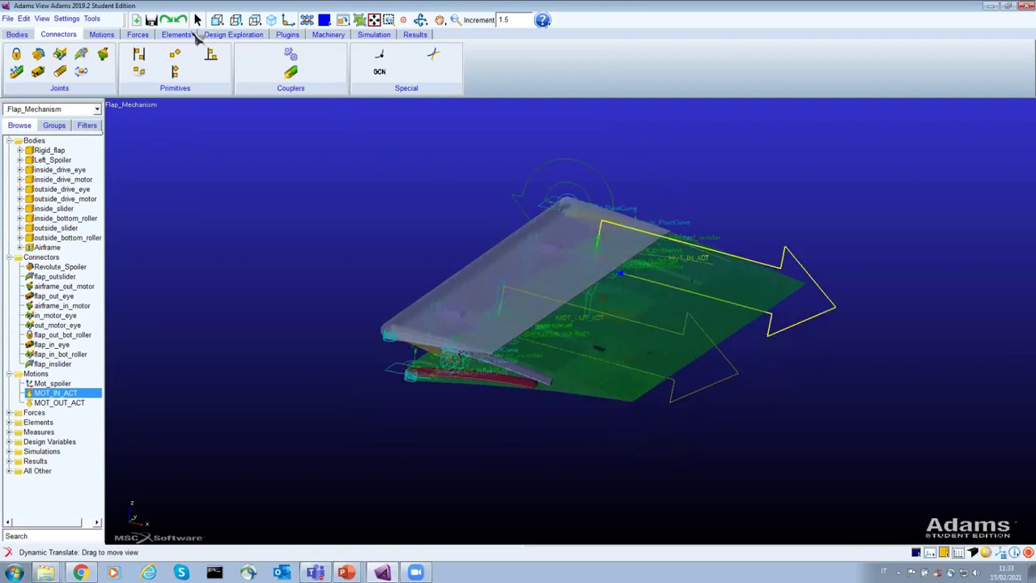
click(375, 36)
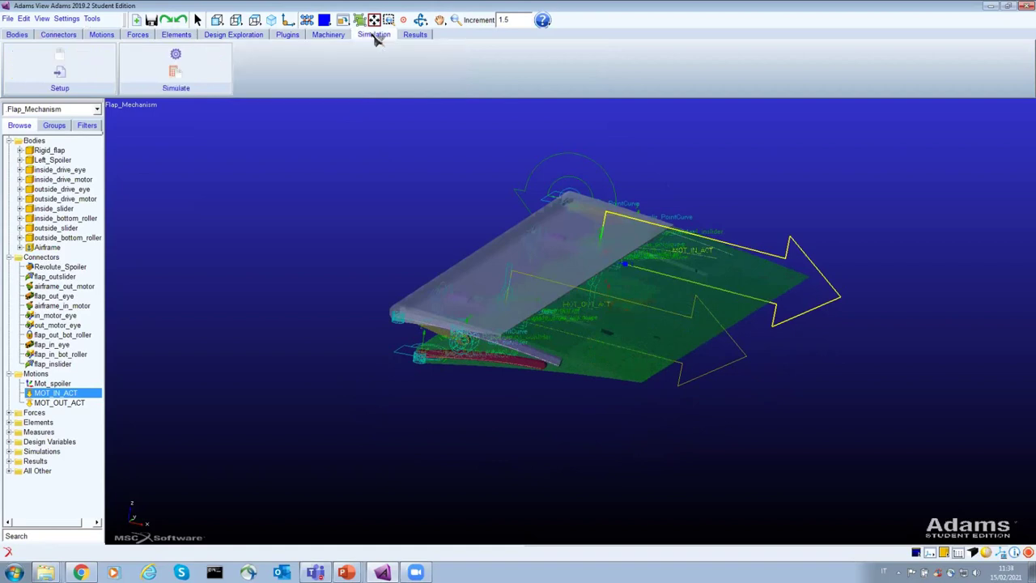
click(177, 54)
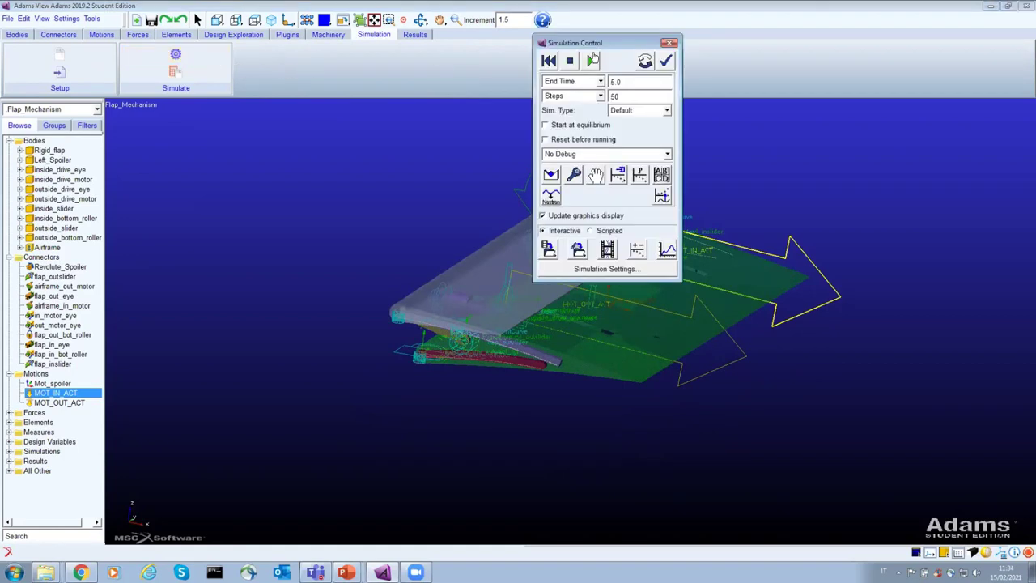
drag(600, 49, 934, 44)
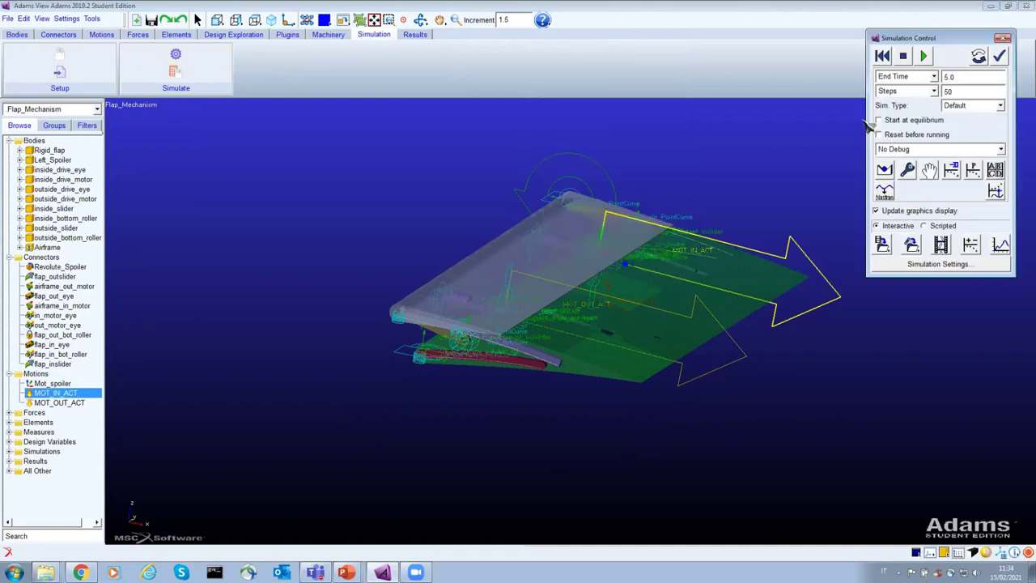
double_click(963, 77)
text(8)
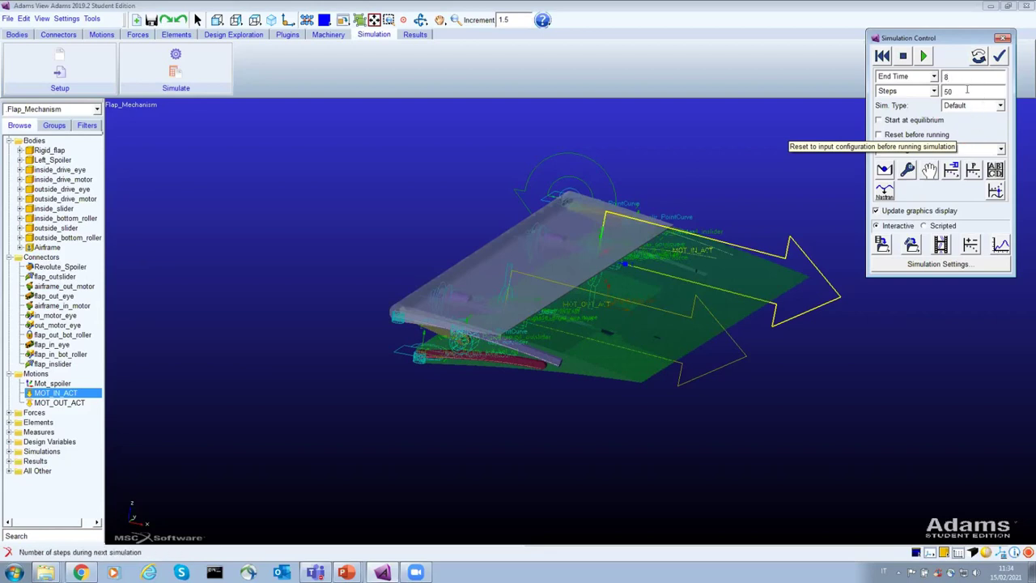
drag(967, 91, 939, 90)
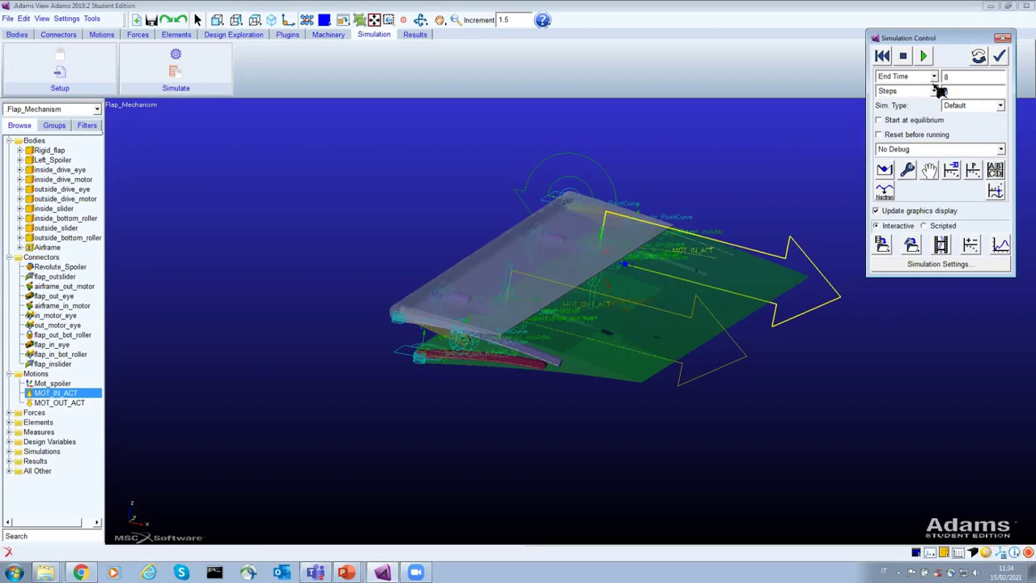
text(800)
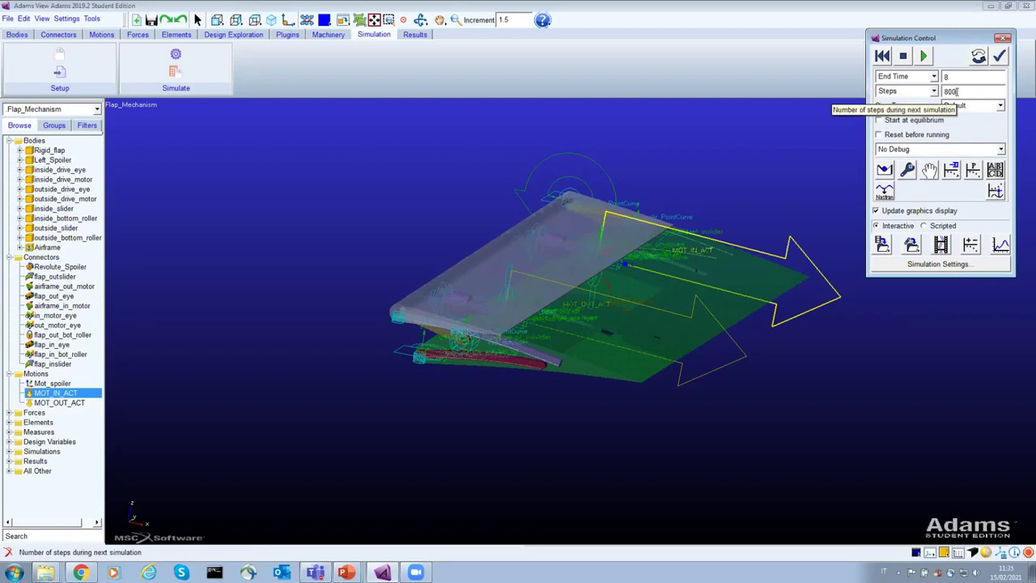
click(922, 56)
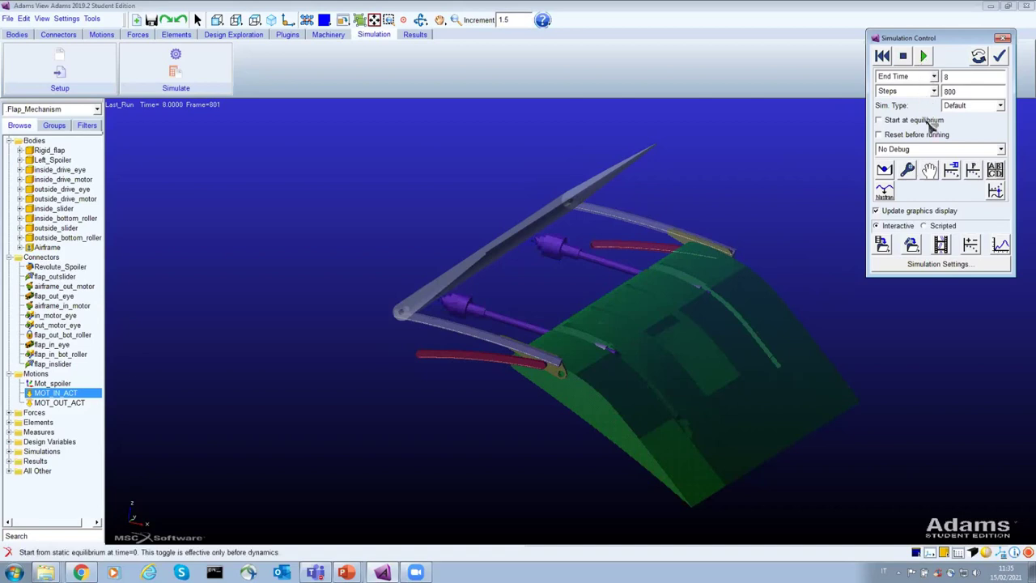
- Open the animation controls for the last run and replay the flap and spoiler movement several times
click(943, 252)
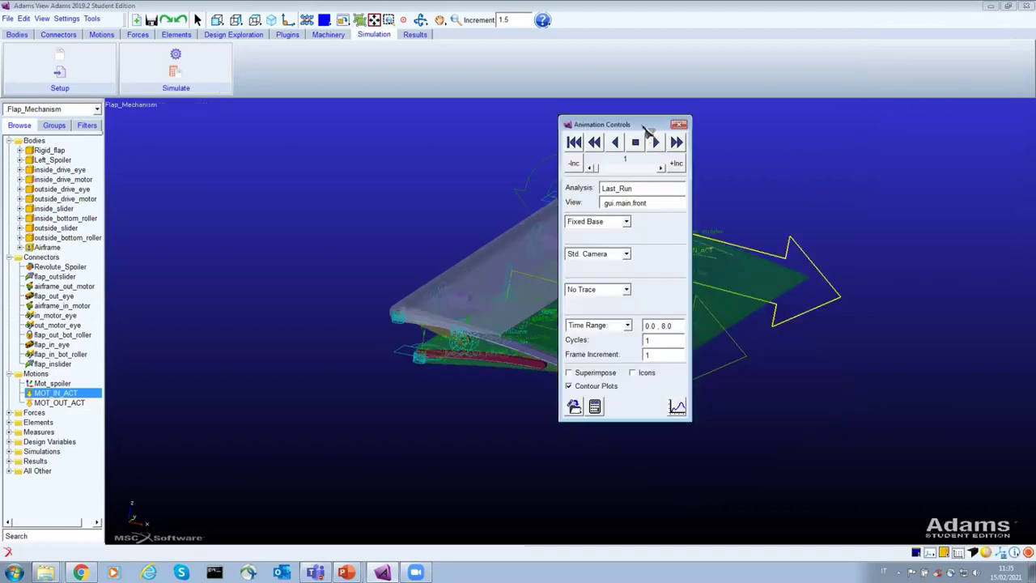
drag(644, 126, 951, 38)
click(963, 55)
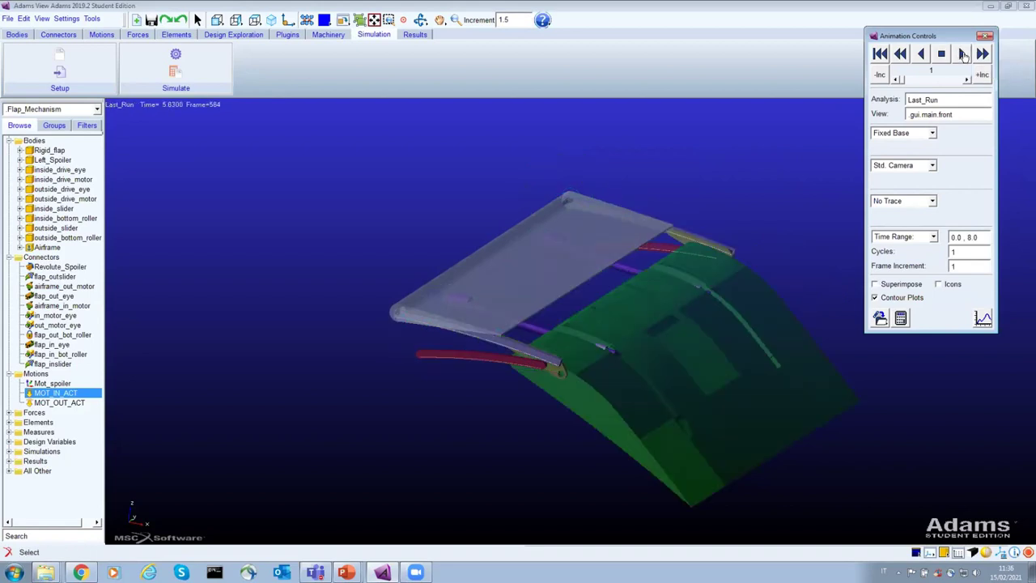
click(962, 53)
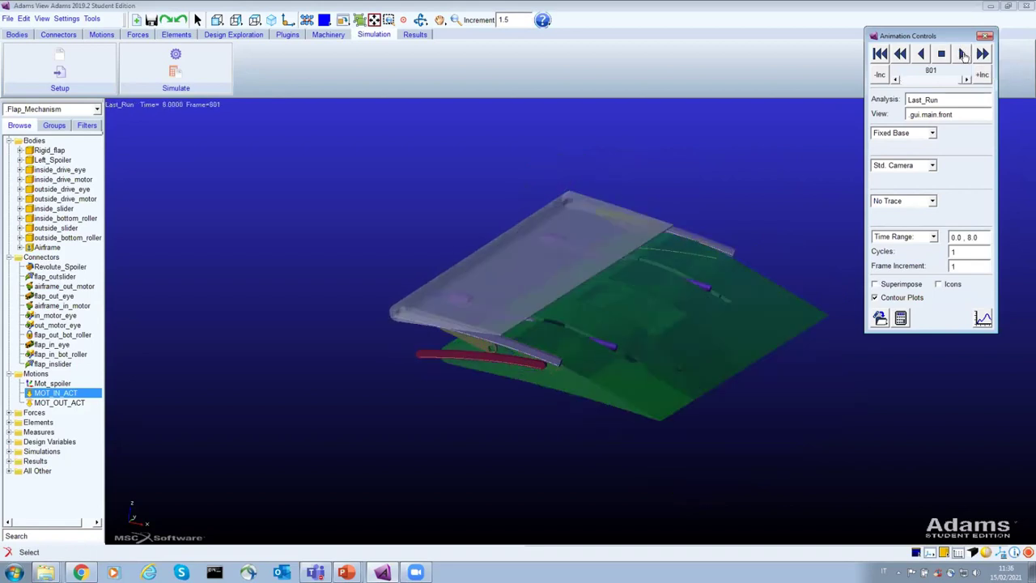
click(962, 53)
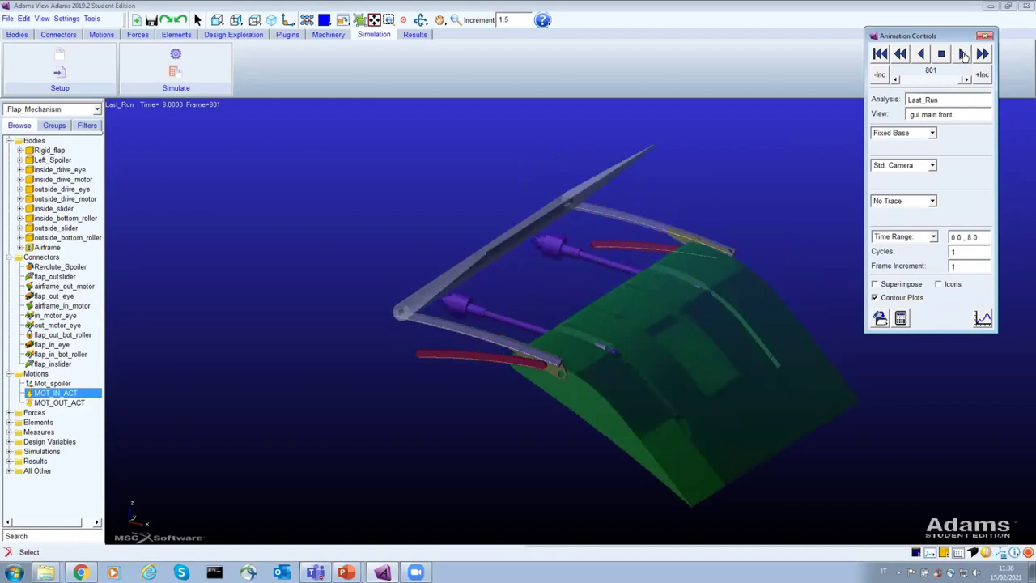
click(962, 54)
- Play the animation with Superimpose enabled, stop it, turn Superimpose off and replay the run from the start
click(898, 285)
click(962, 54)
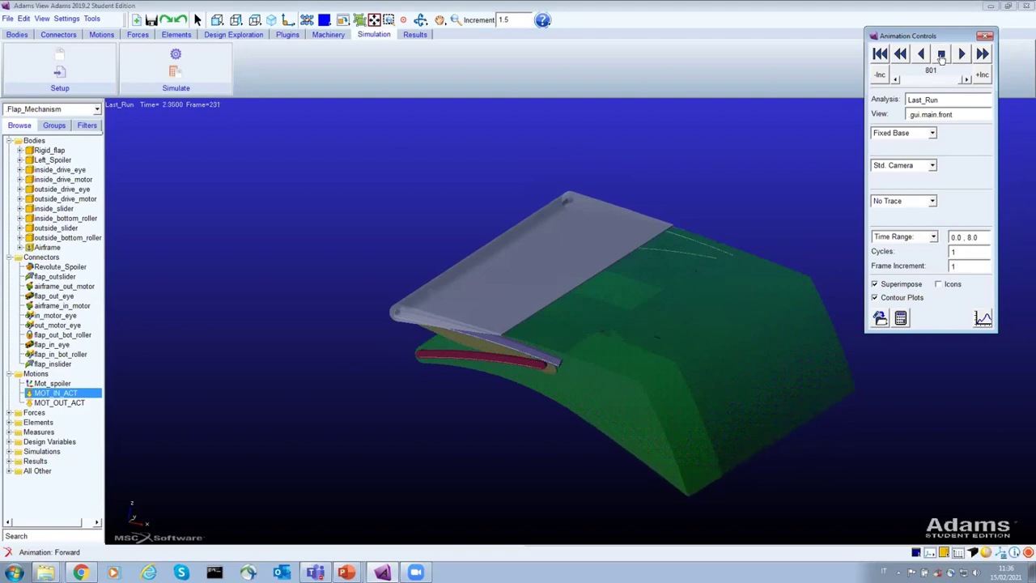
click(941, 54)
click(900, 284)
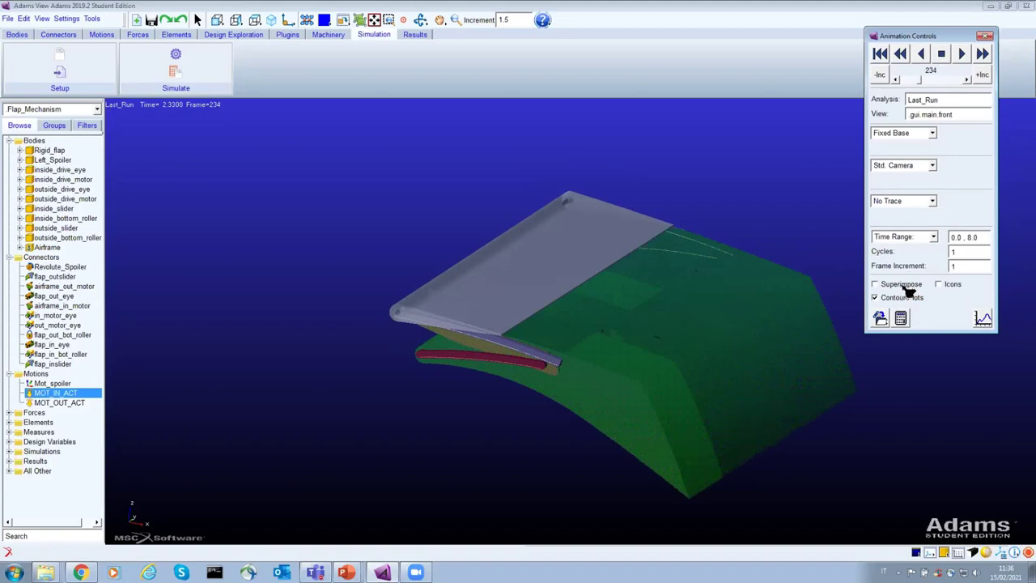
click(880, 53)
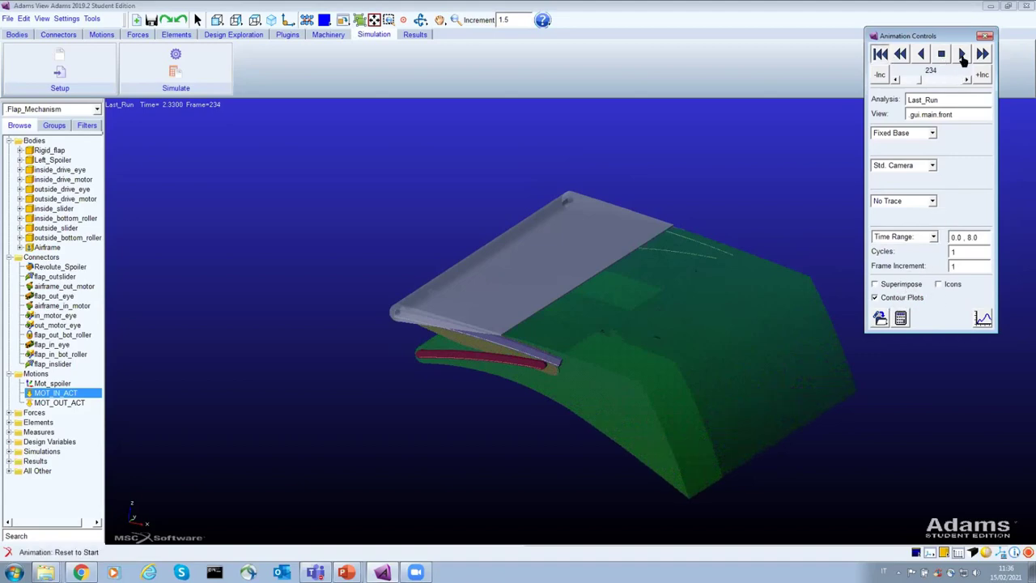
click(962, 54)
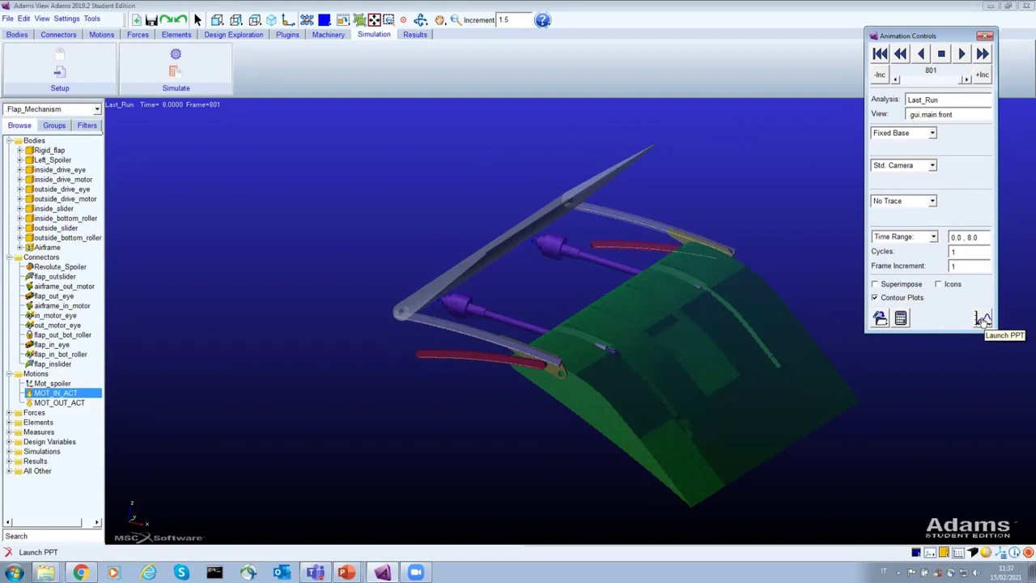
- Switch to Adams PostProcessor and plot the X component of the Rigid_flap body's CM_Position against time
click(415, 36)
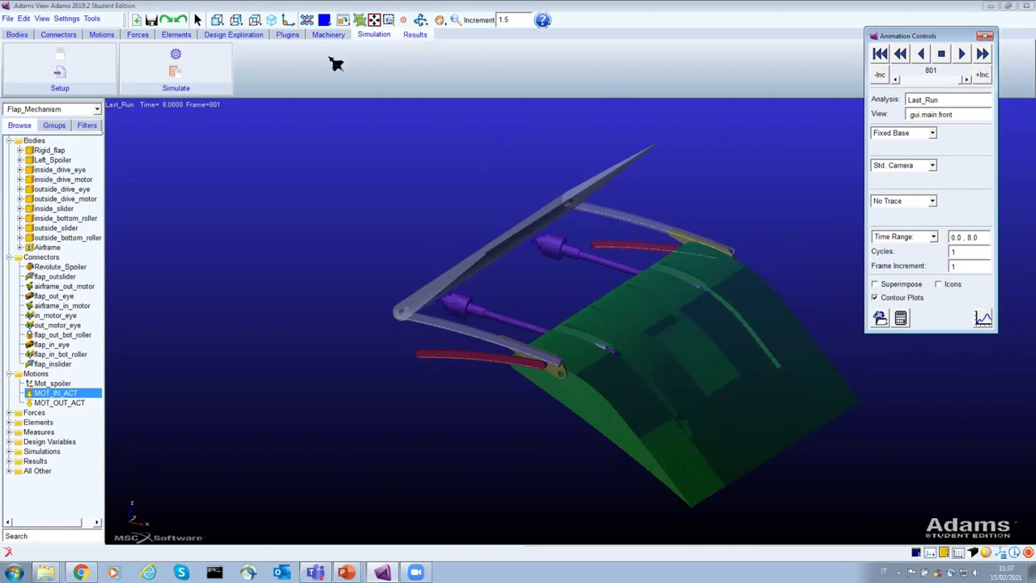
click(175, 65)
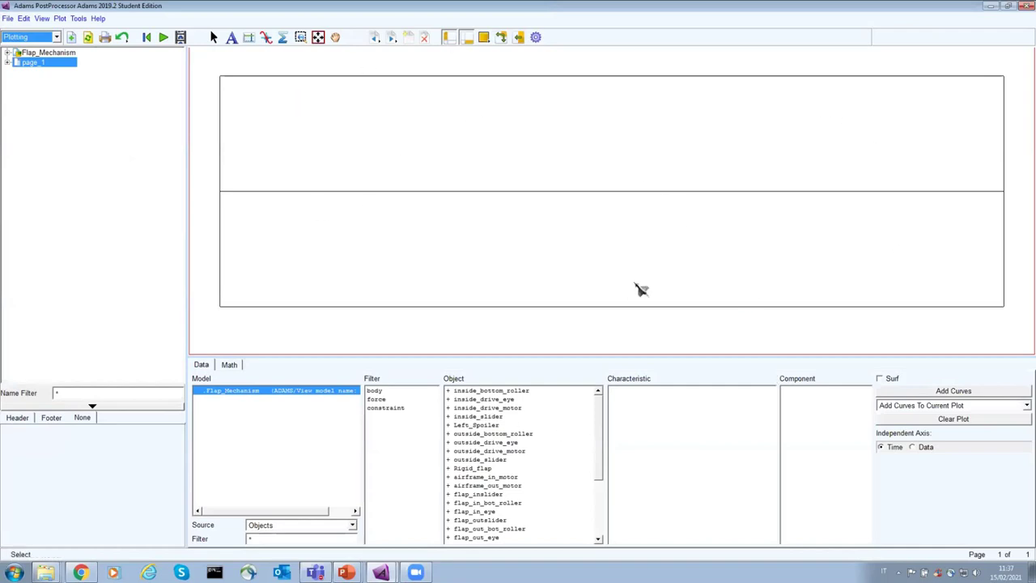
click(394, 392)
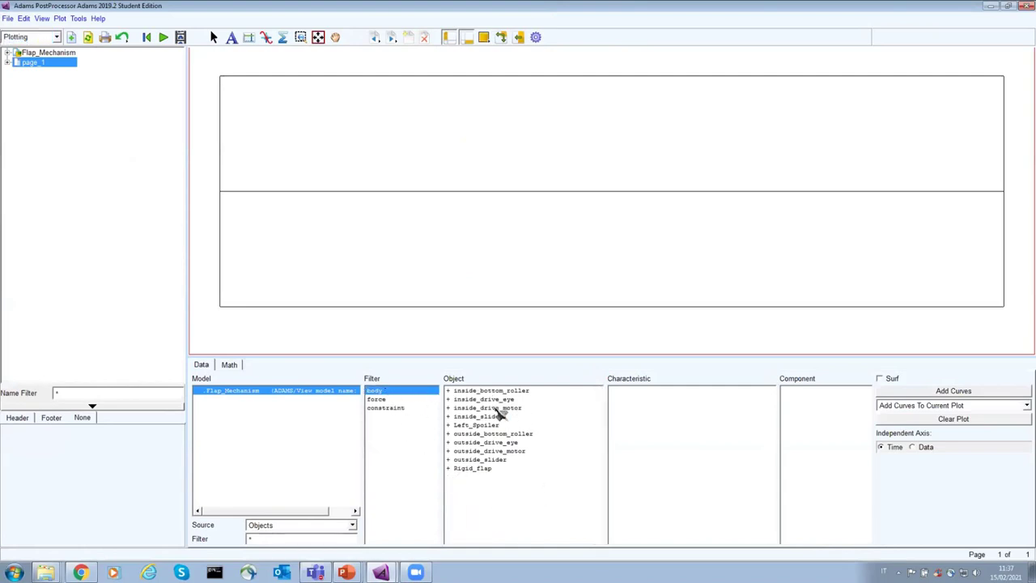
click(490, 470)
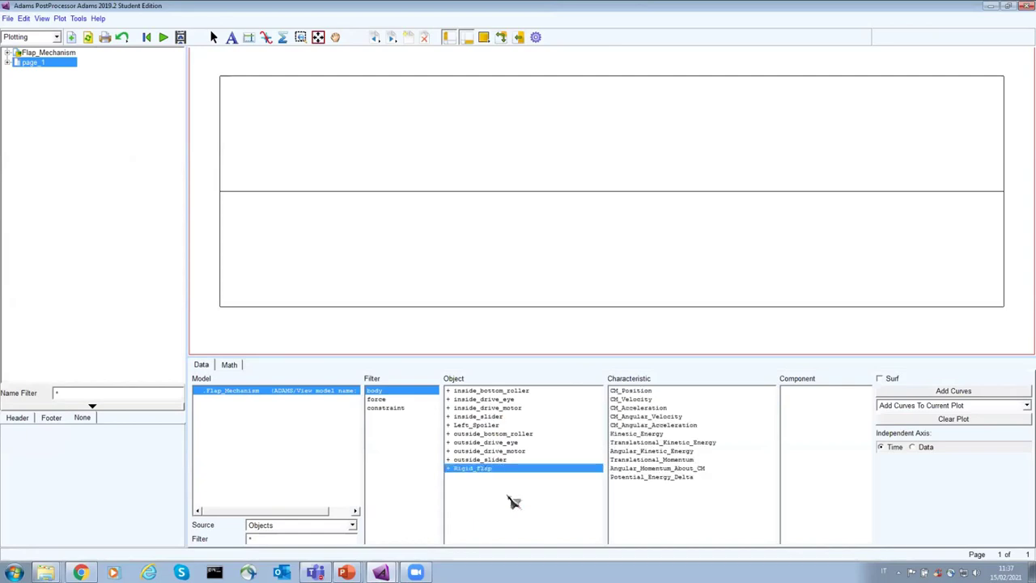
click(652, 391)
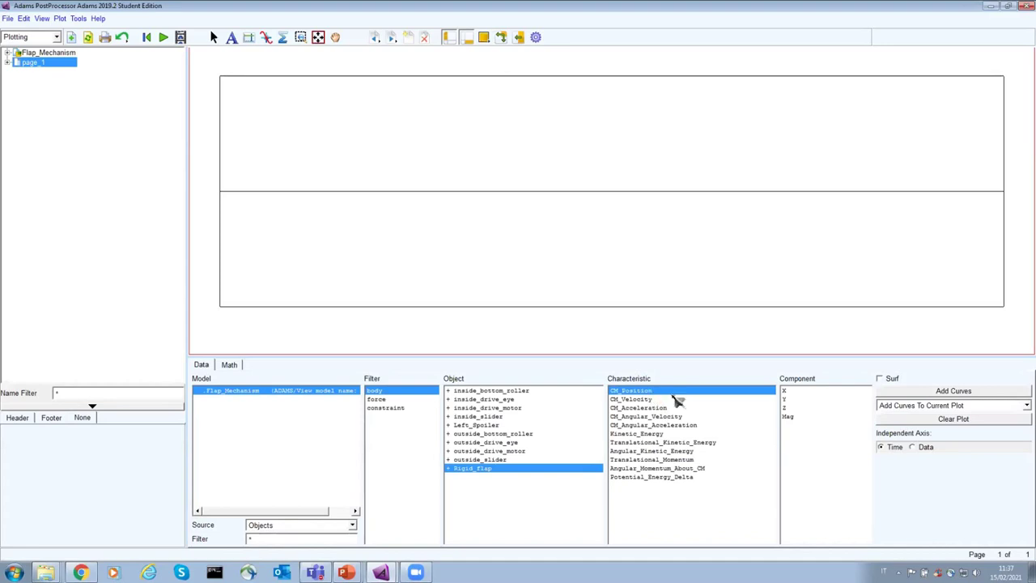
click(804, 393)
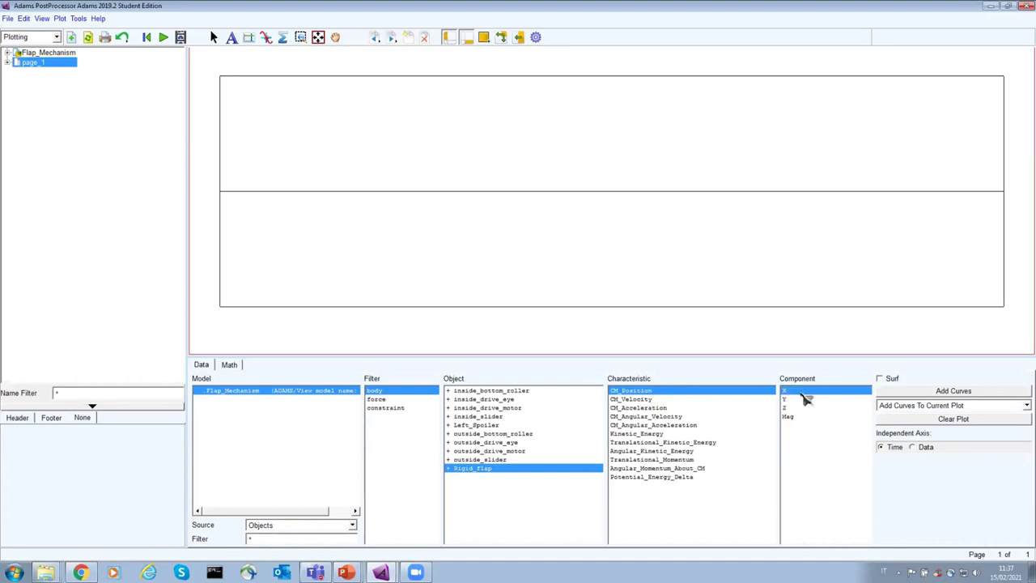
click(914, 393)
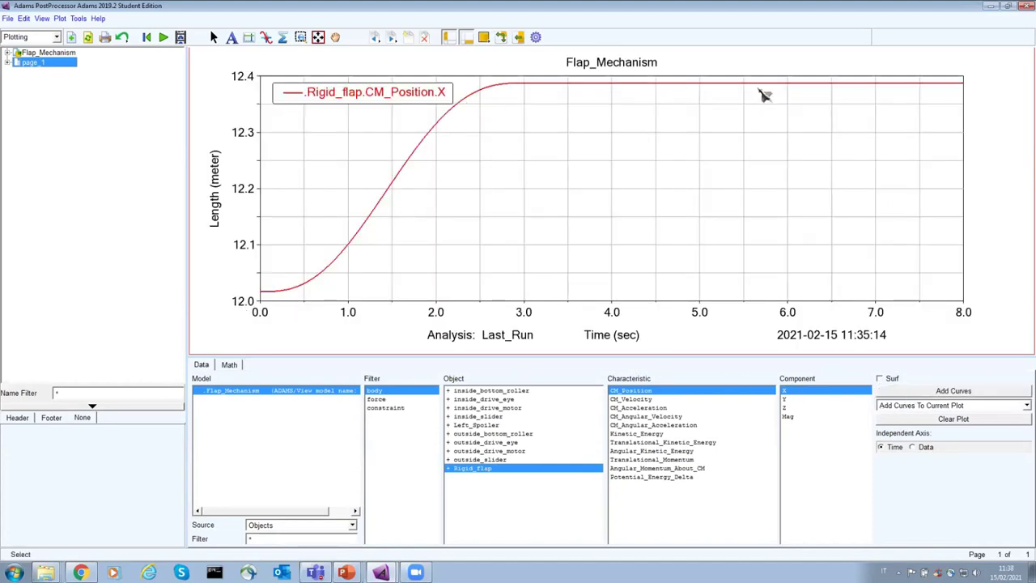
- Enable Surf for plotting and display the Y and Z components of the Rigid_flap body's CM_Position in turn
click(880, 378)
click(835, 397)
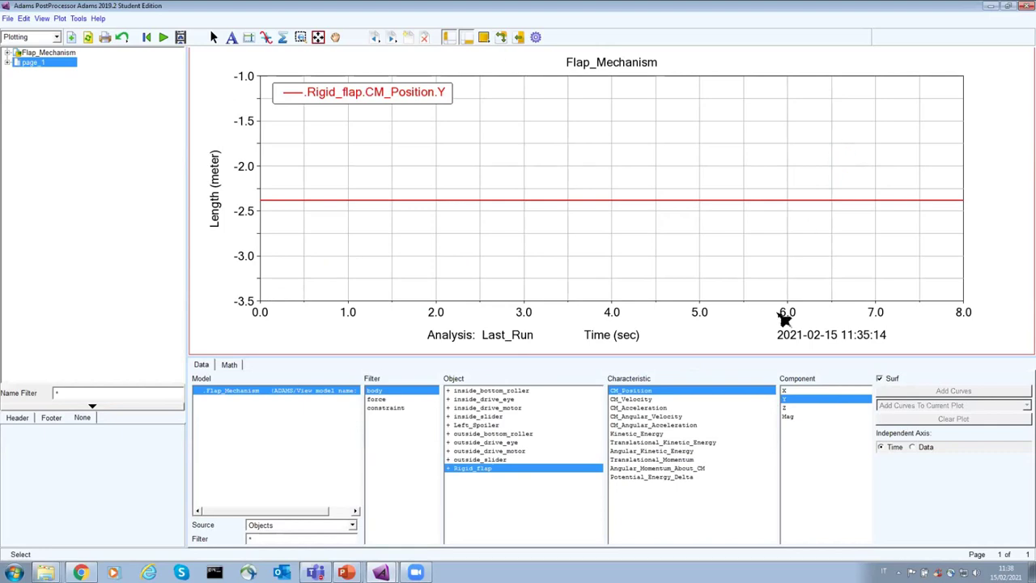
click(812, 408)
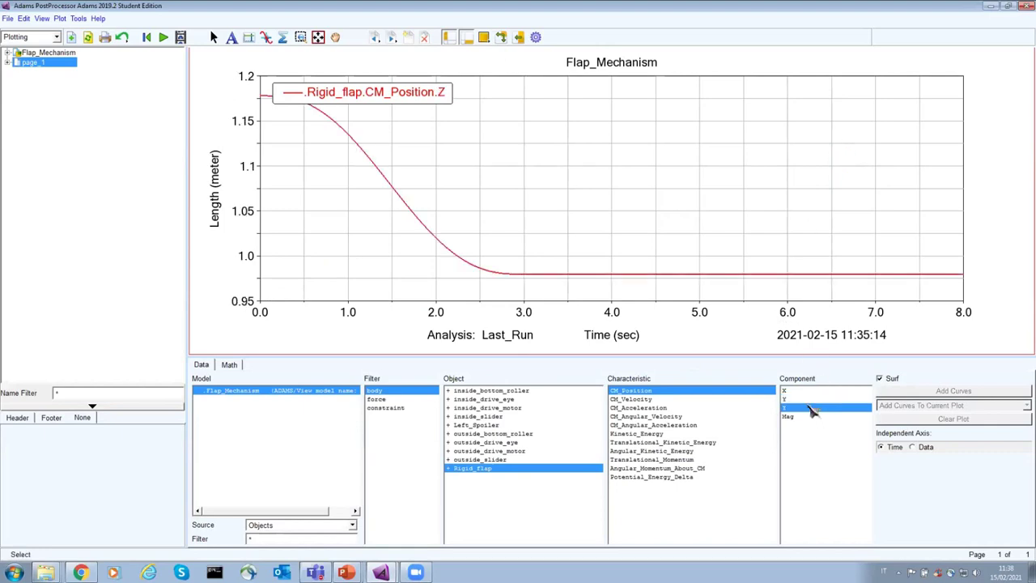
- Review the Rigid_flap body's CM_Velocity and CM_Acceleration curves in the X and Z components
click(683, 399)
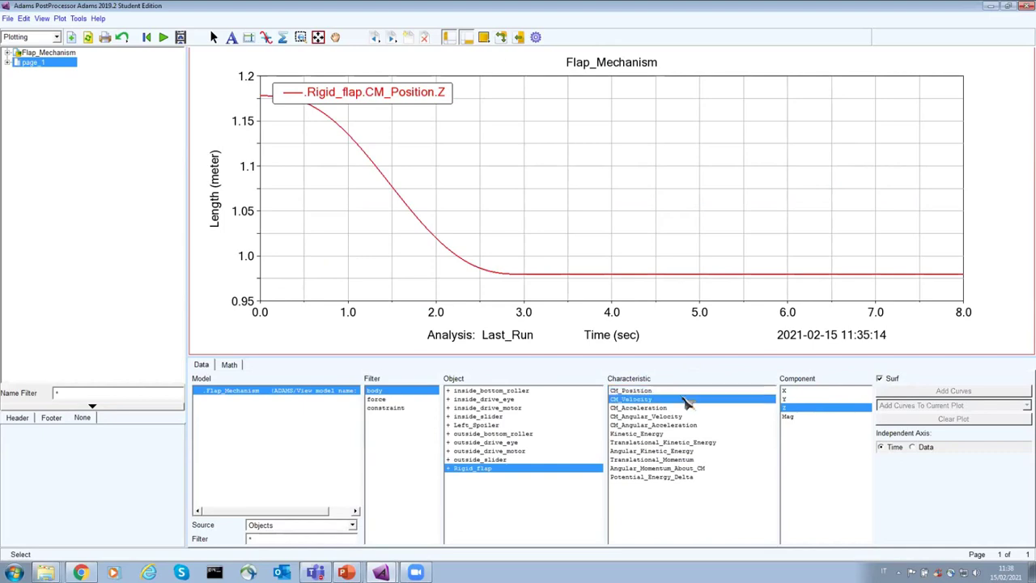
click(792, 392)
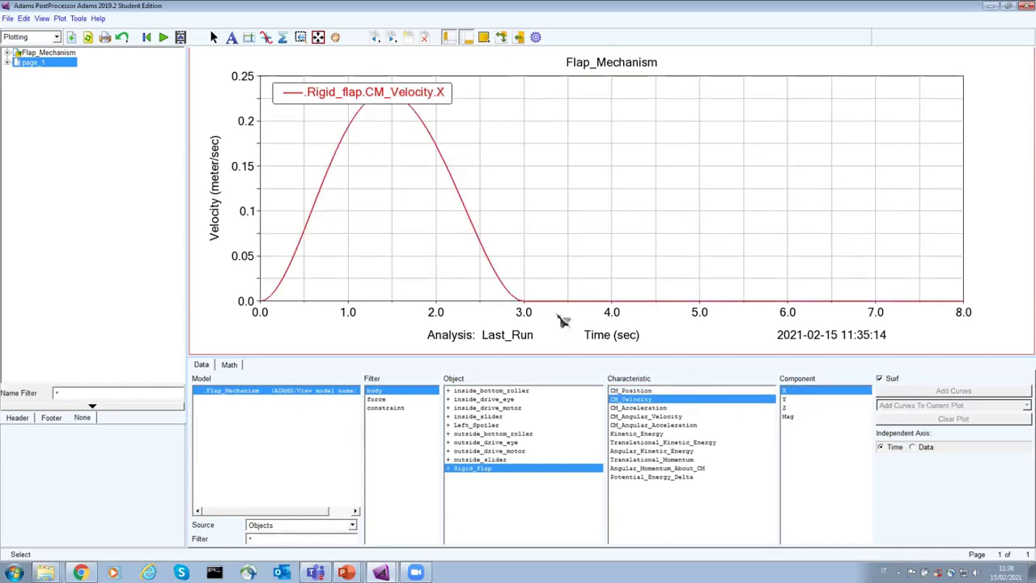
click(786, 408)
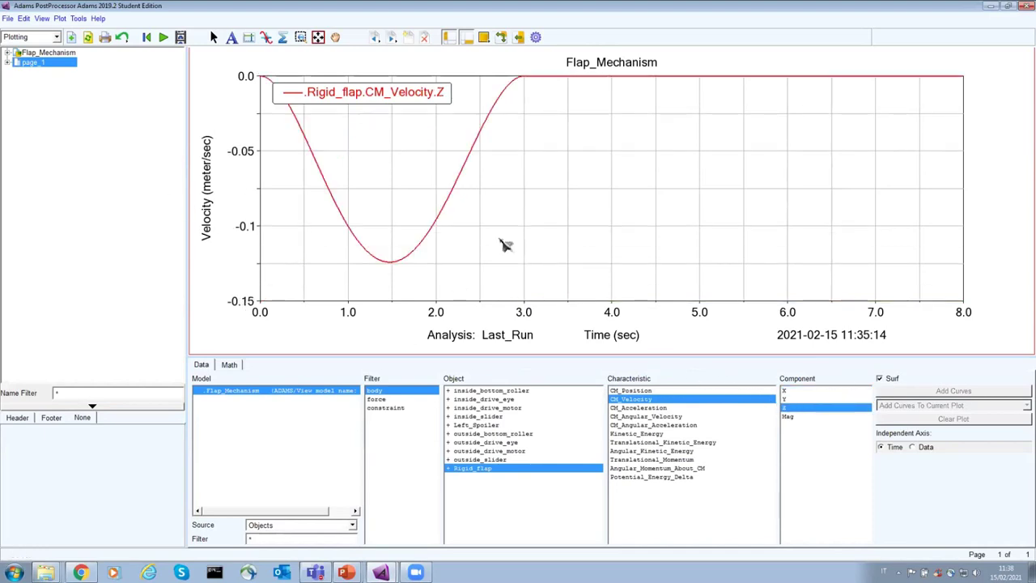
click(654, 408)
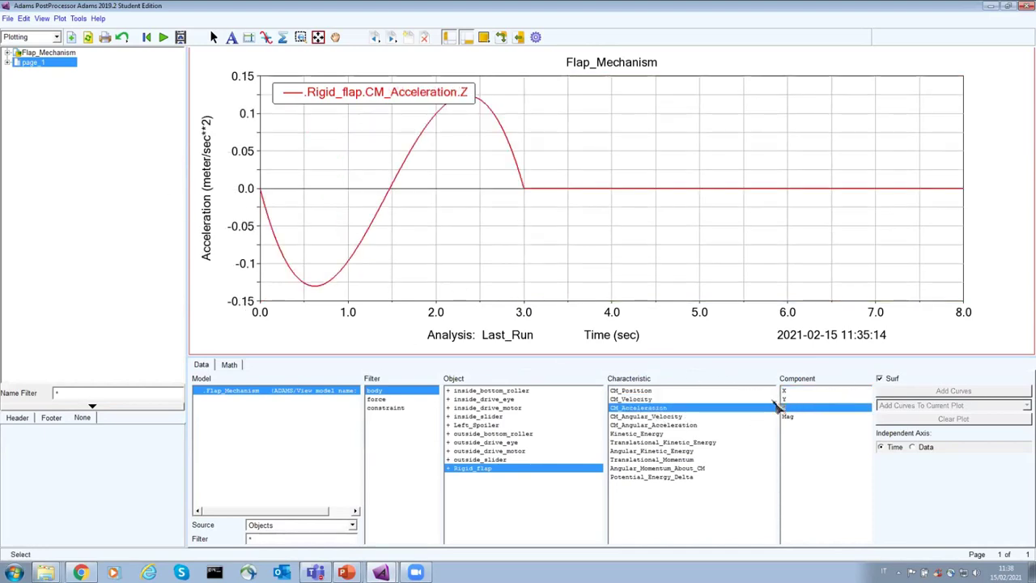
click(801, 392)
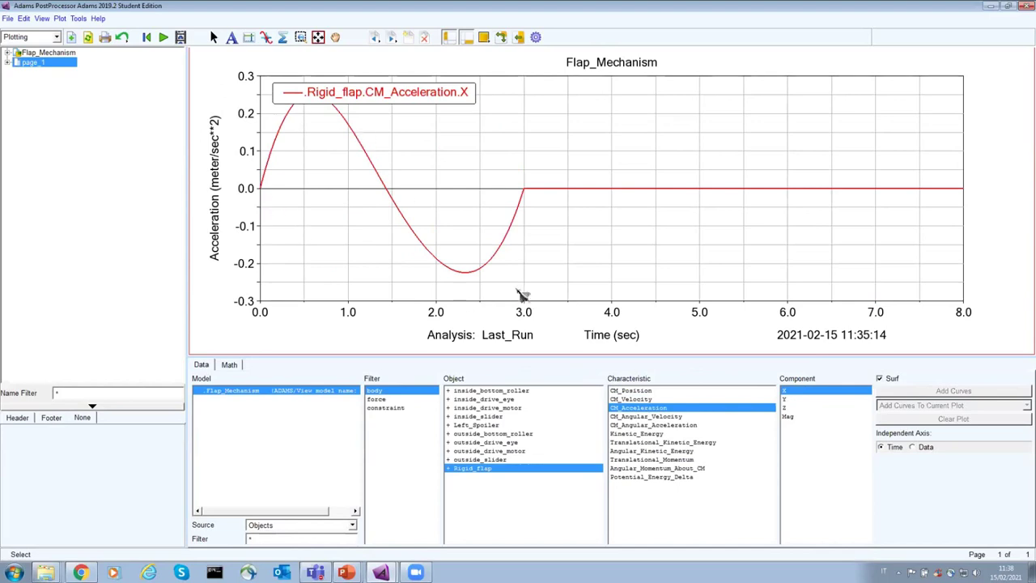
click(790, 408)
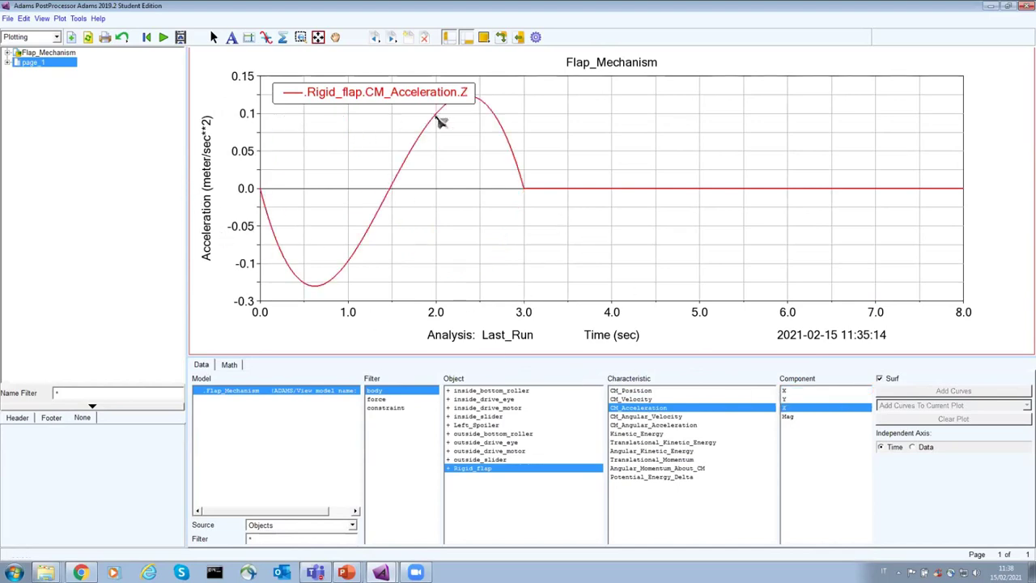
- Plot Left_Spoiler's CM_Position, CM_Velocity and CM_Acceleration together in Z and X, and view its CM_Angular_Velocity in X
drag(664, 391, 665, 409)
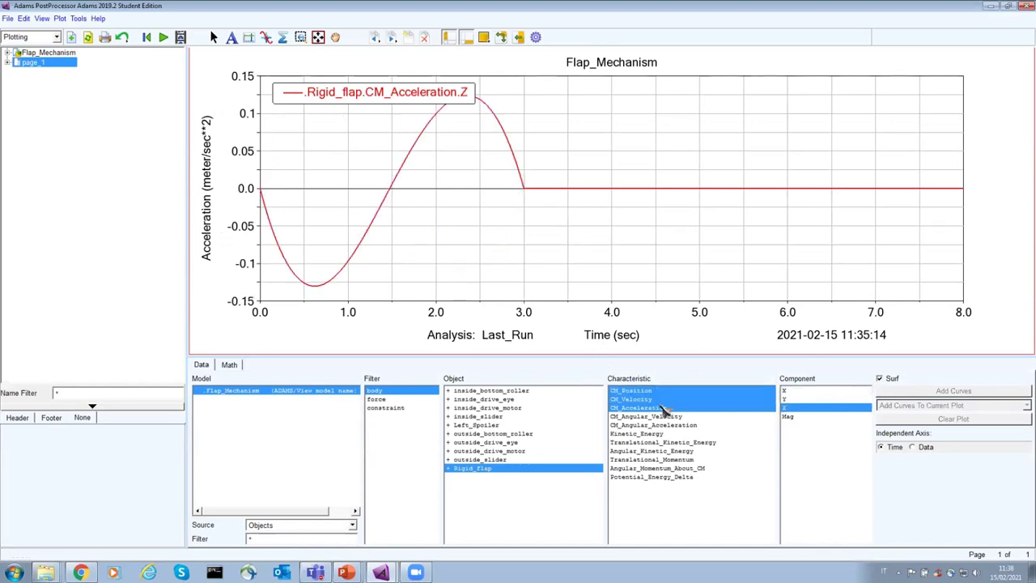
click(488, 423)
click(813, 391)
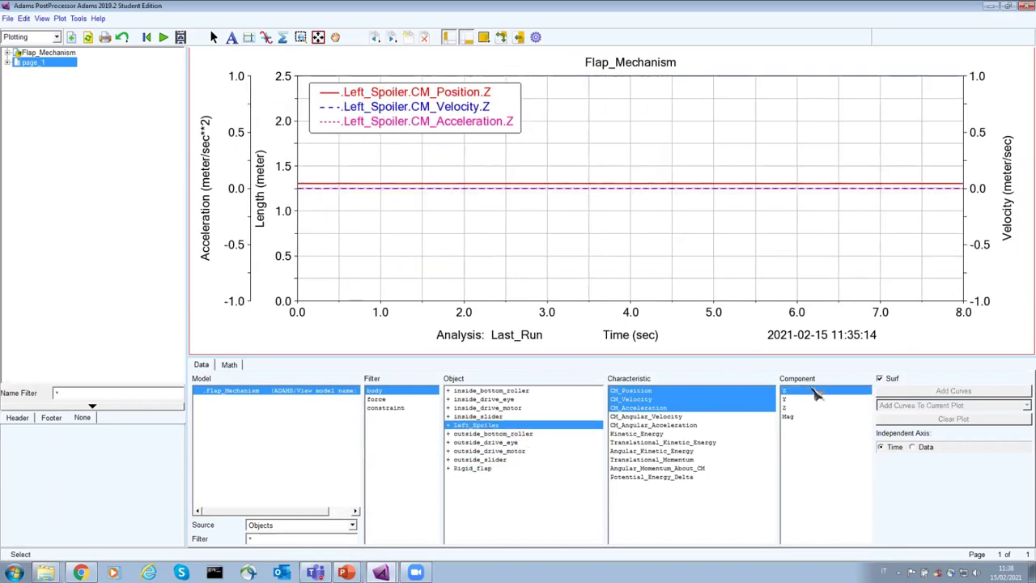
click(694, 417)
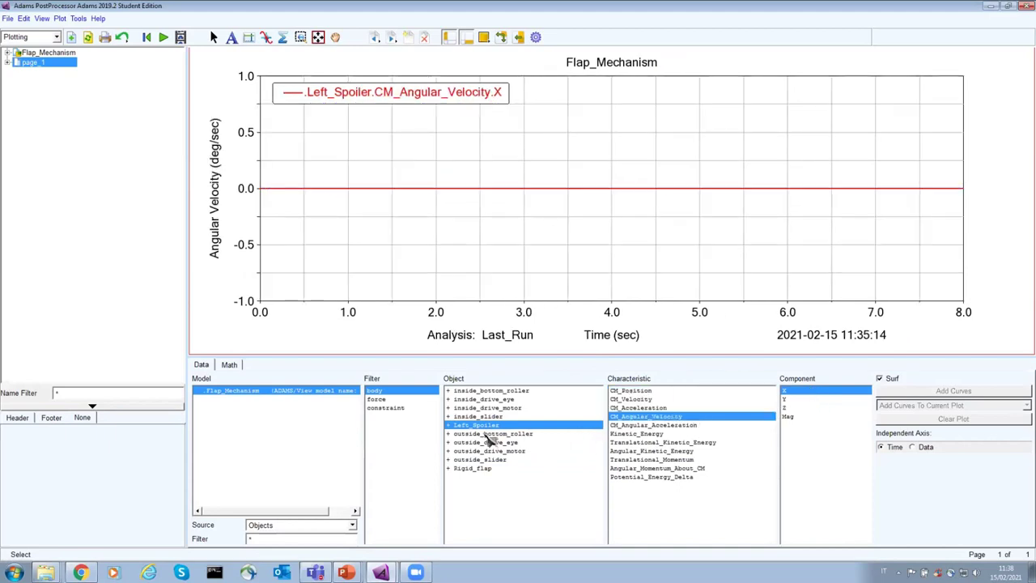
- Compare outside_bottom_roller, outside_drive_eye and outside_drive_motor by CM_Angular_Velocity X, CM_Position X and Kinetic_Energy magnitude
drag(490, 435, 546, 451)
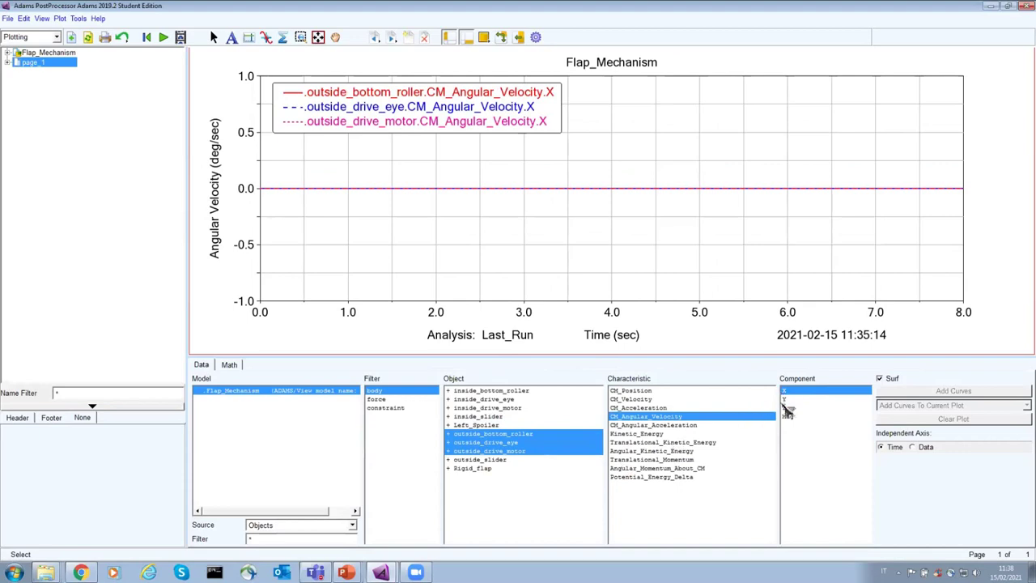
click(674, 398)
click(673, 390)
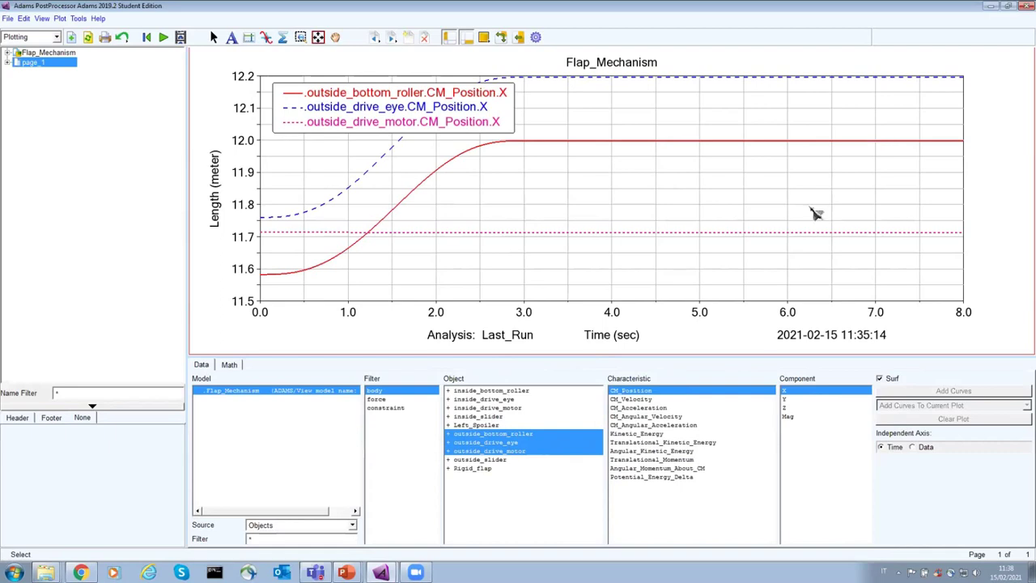
click(665, 434)
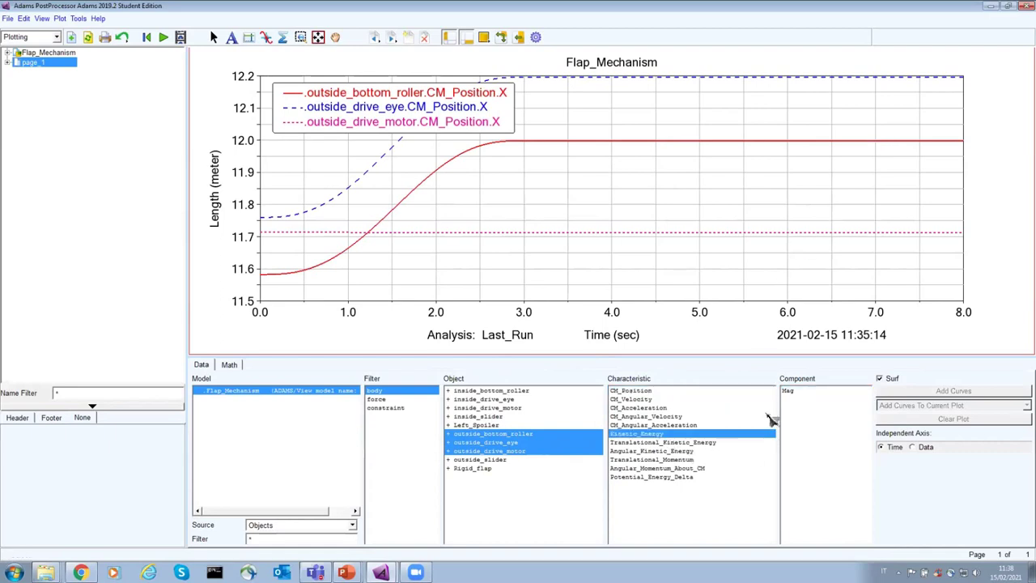
click(790, 392)
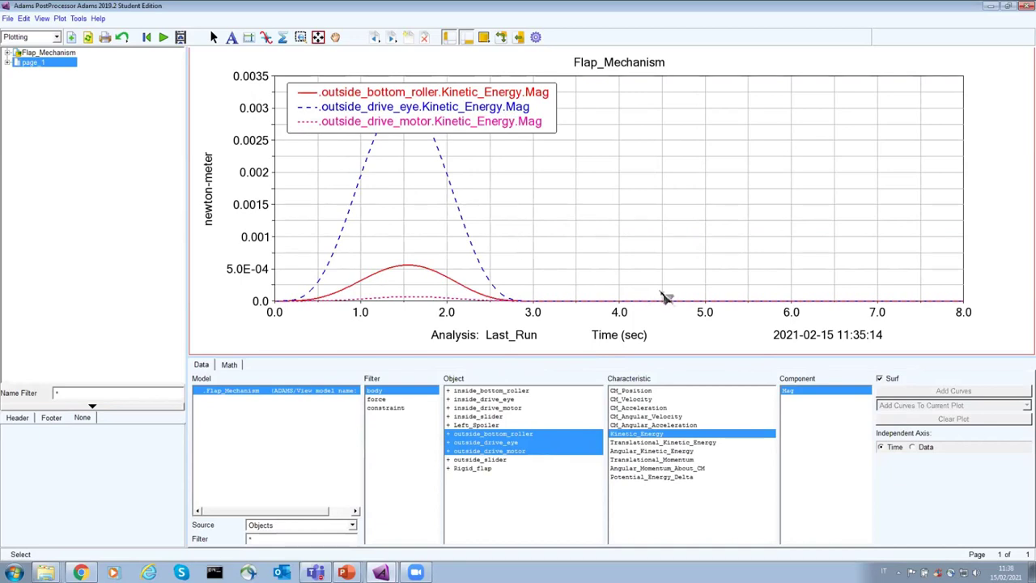
- Plot the X component of Element_Force for the constraints airframe_in_motor, airframe_out_motor and flap_inslider
click(384, 408)
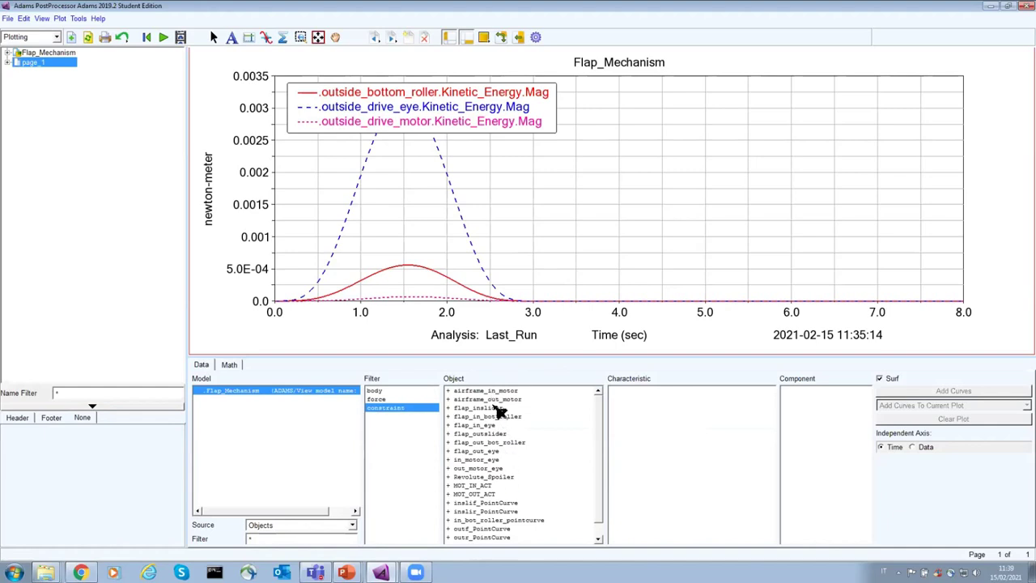
drag(500, 392, 485, 409)
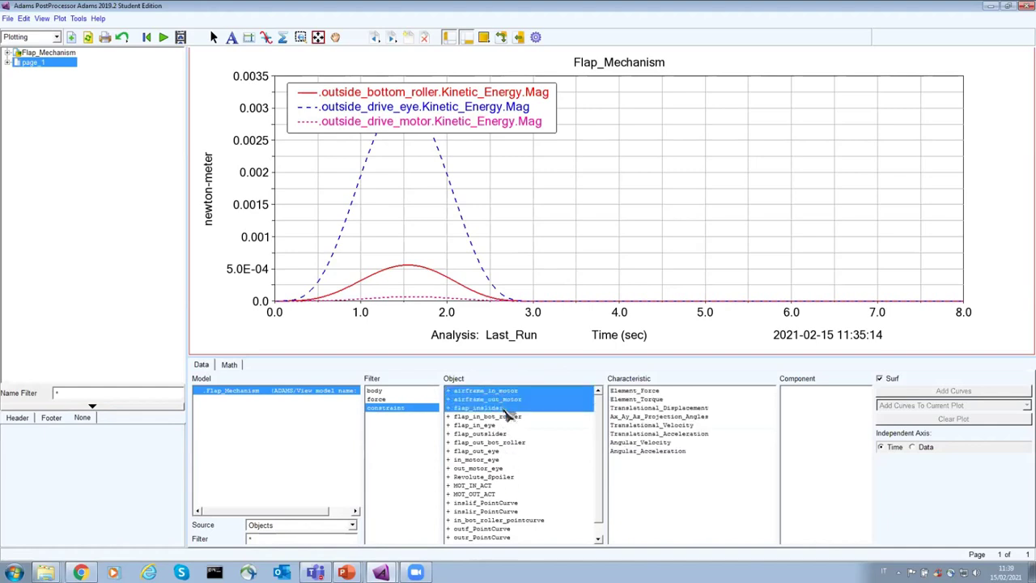
click(676, 392)
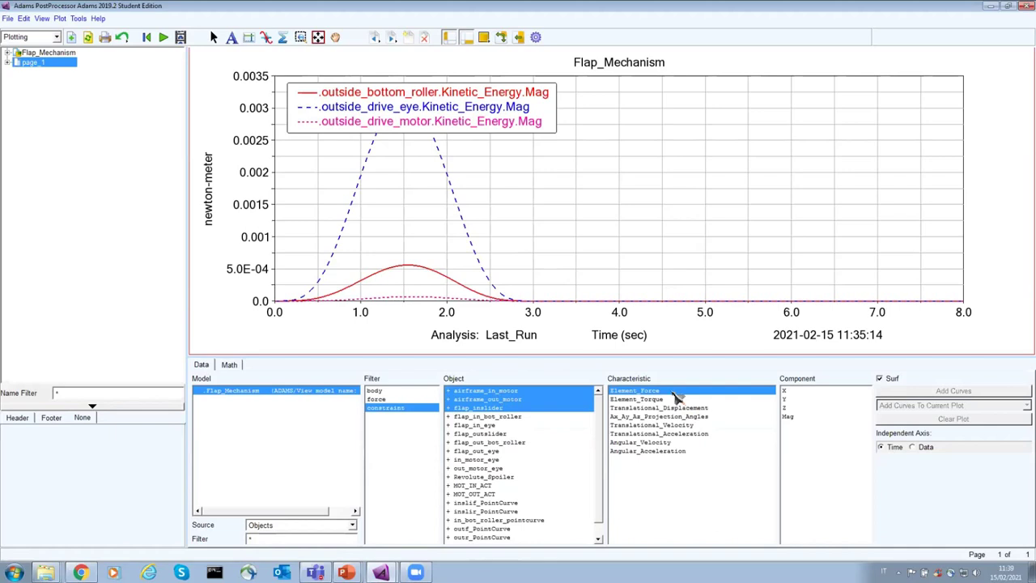
click(792, 392)
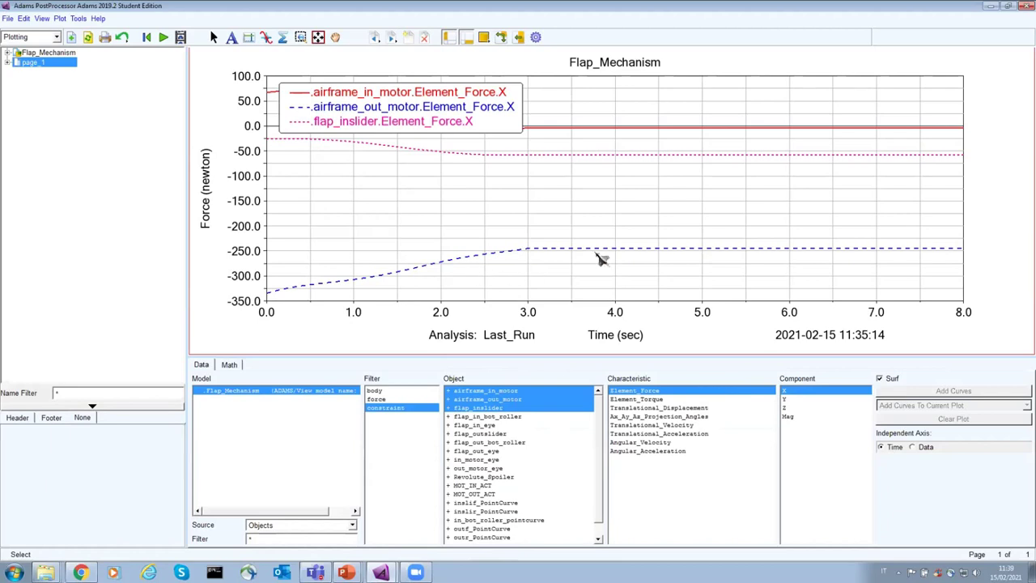
- View Element_Force X and Z for flap_in_eye, flap_outslider and flap_out_bot_roller together, and isolate the flap_outslider Z curve
drag(477, 425, 488, 444)
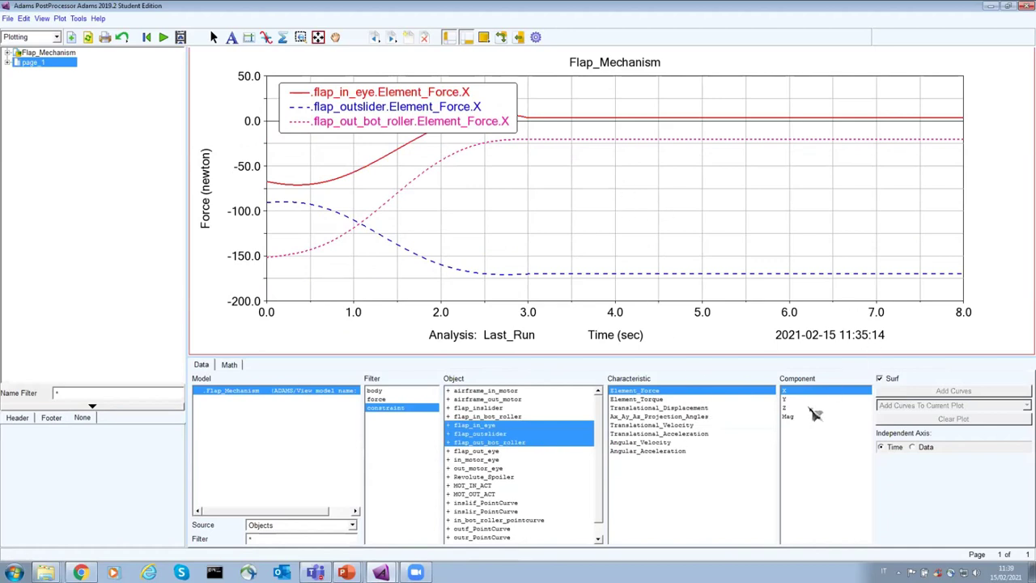
click(811, 408)
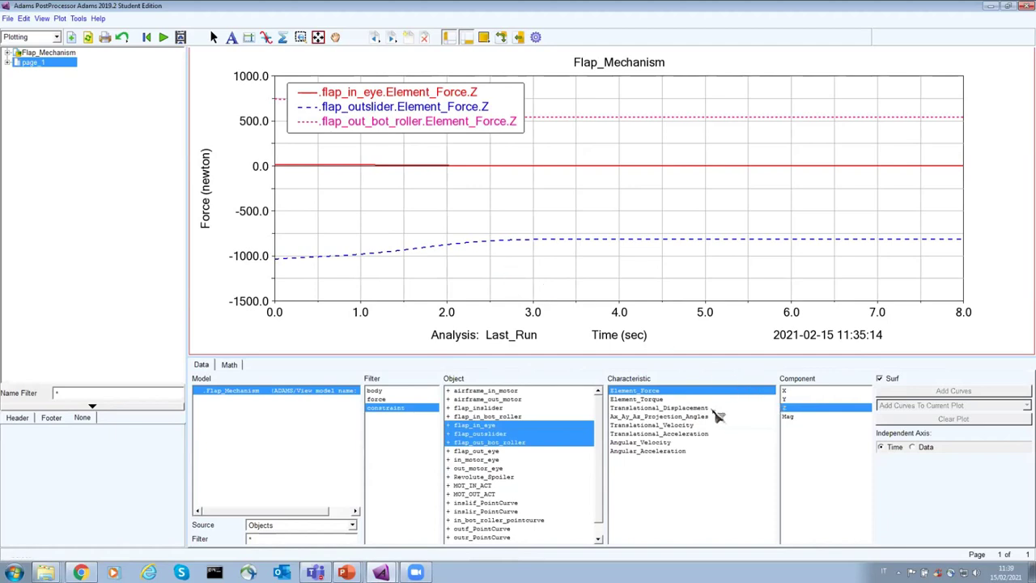
click(553, 436)
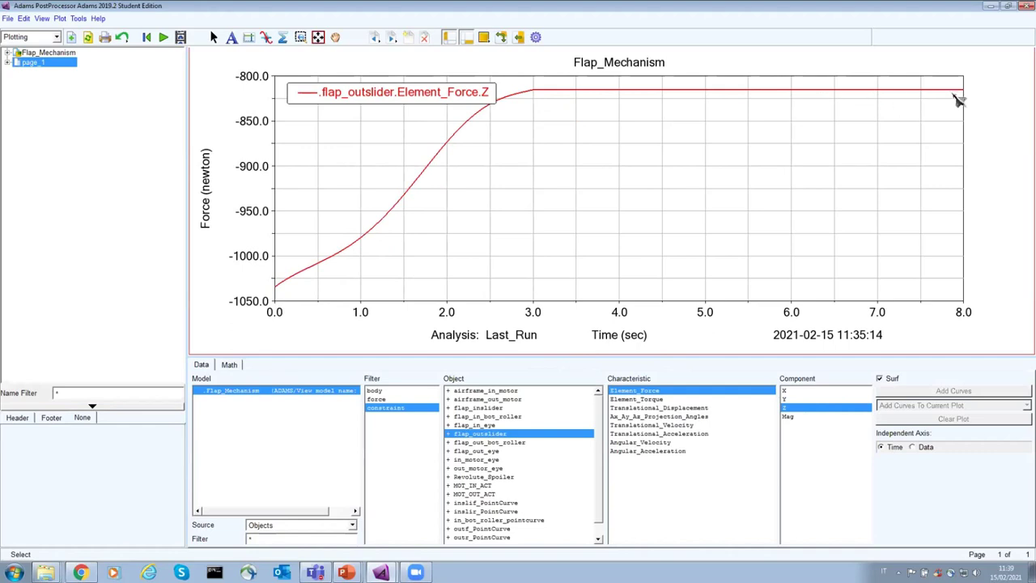
- Examine the MOT_IN_ACT motion's Element_Force Z, followed by the magnitudes of its Power_Consumption, Element_Torque and Element_Force
click(491, 485)
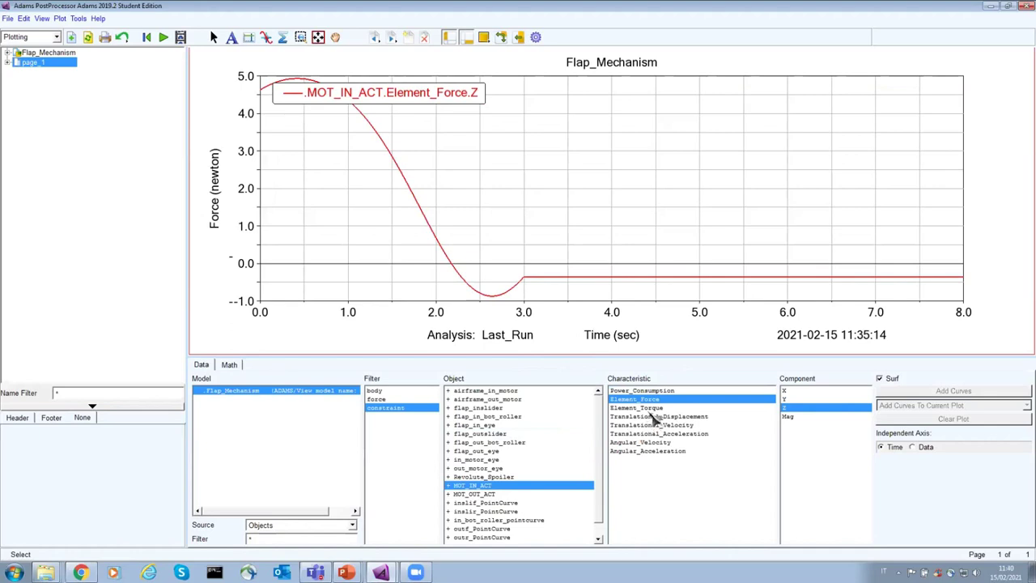
click(653, 390)
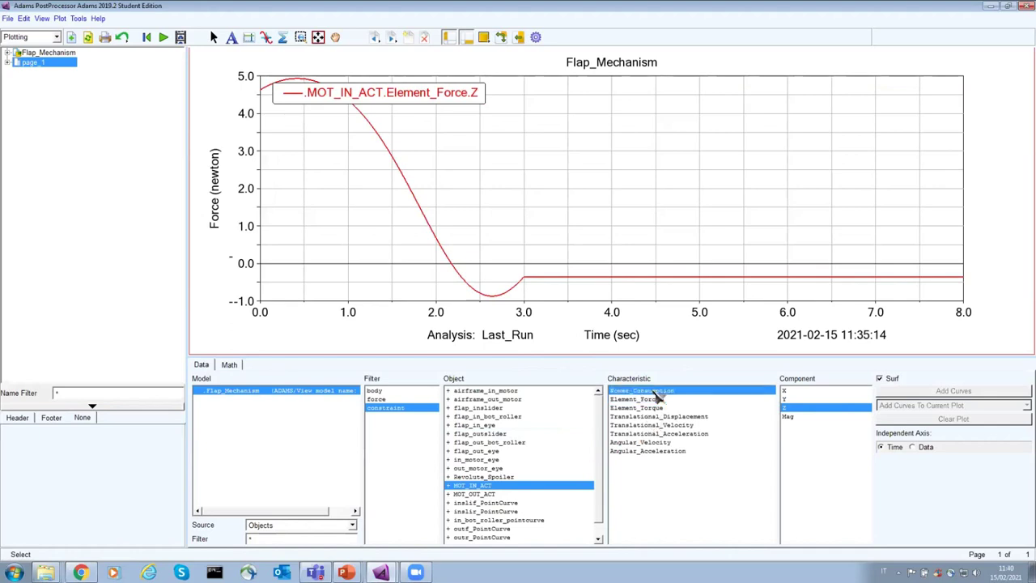
click(787, 391)
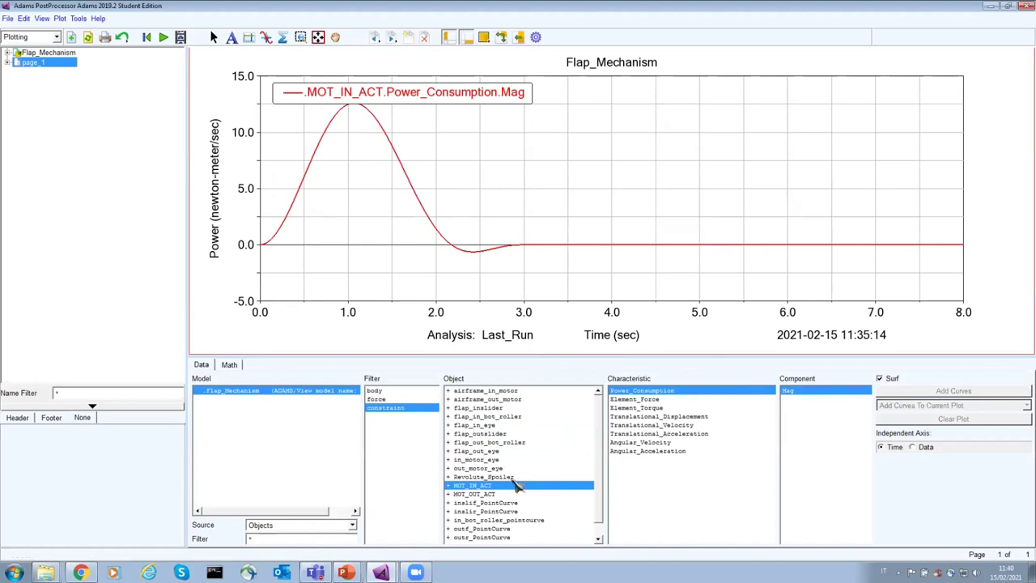
click(667, 408)
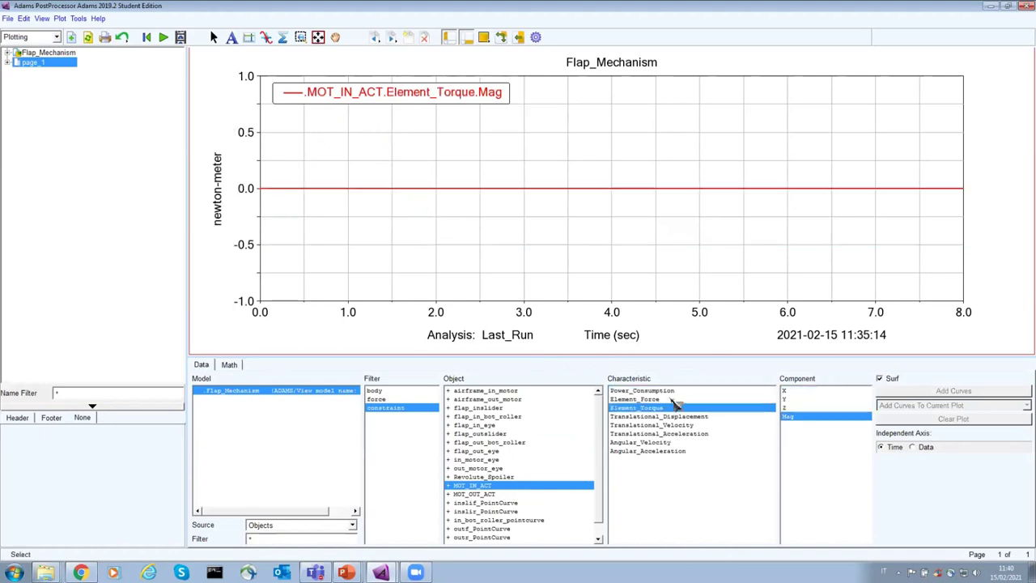
click(672, 400)
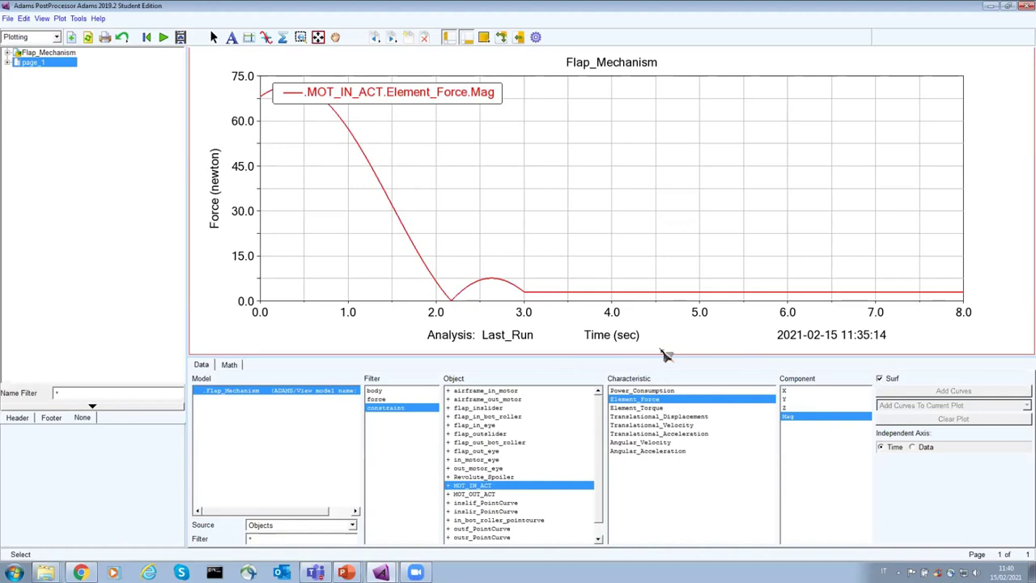
- Return to the body results and display the X component of Rigid_flap's CM_Position again
click(419, 391)
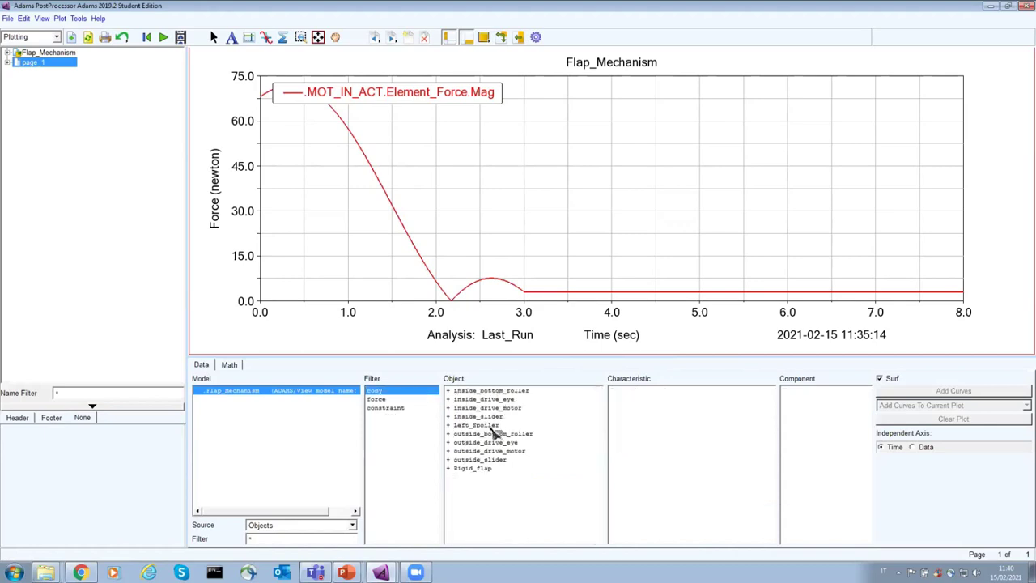
click(490, 468)
click(657, 392)
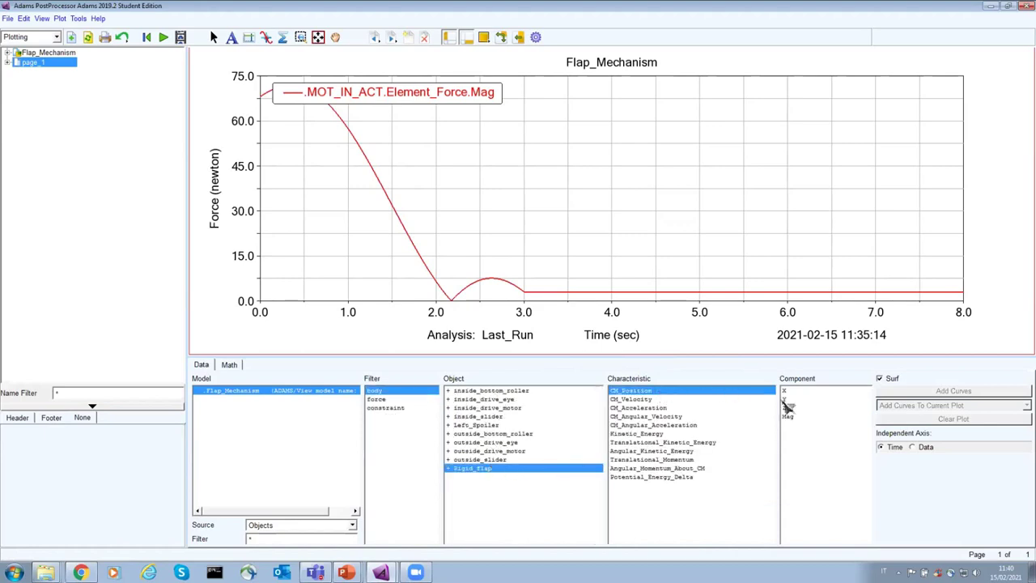
click(785, 391)
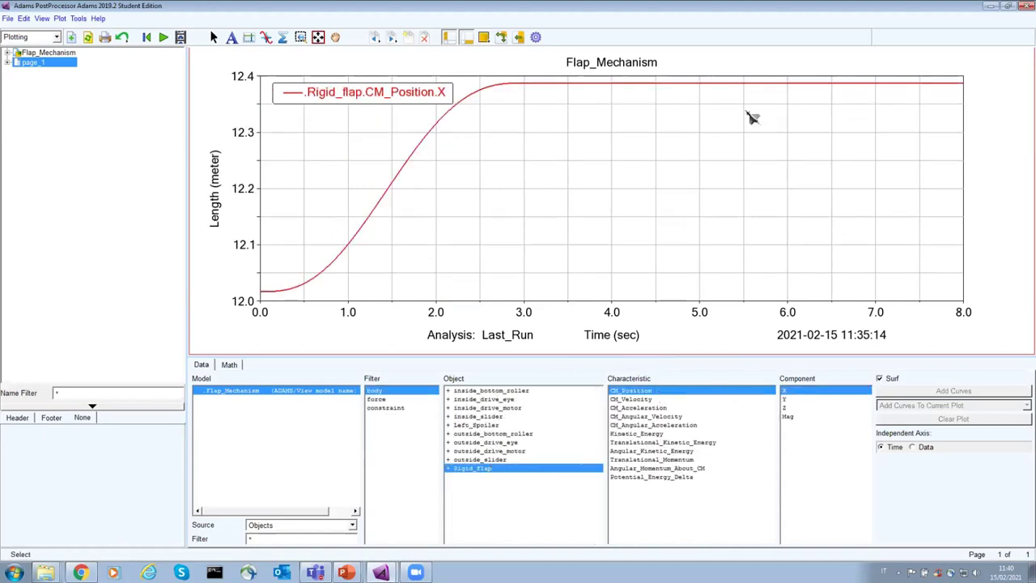
- Plot the Power_Consumption magnitude of the MOT_IN_ACT constraint against time and switch back to Adams View
click(399, 408)
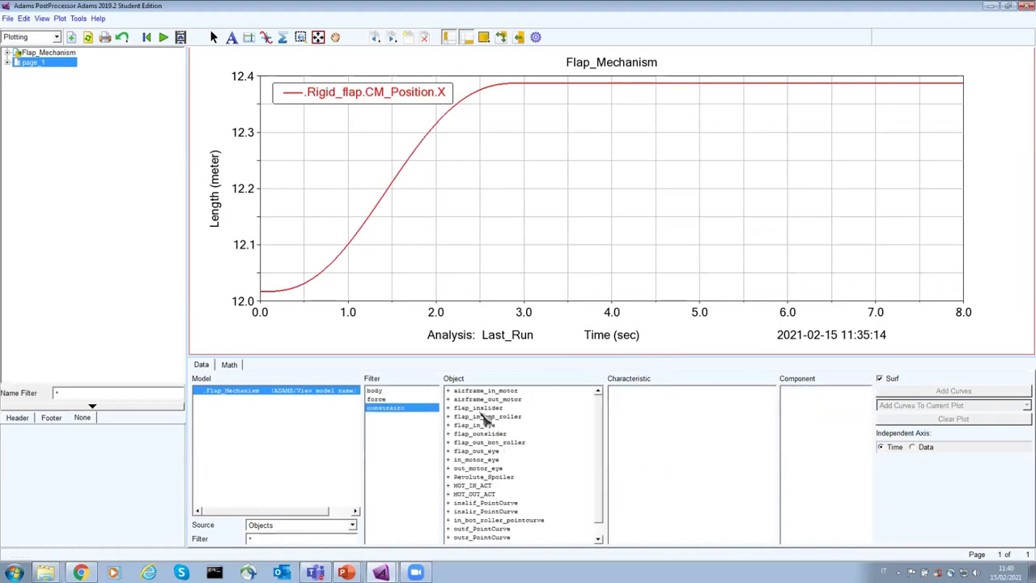
drag(484, 418, 490, 443)
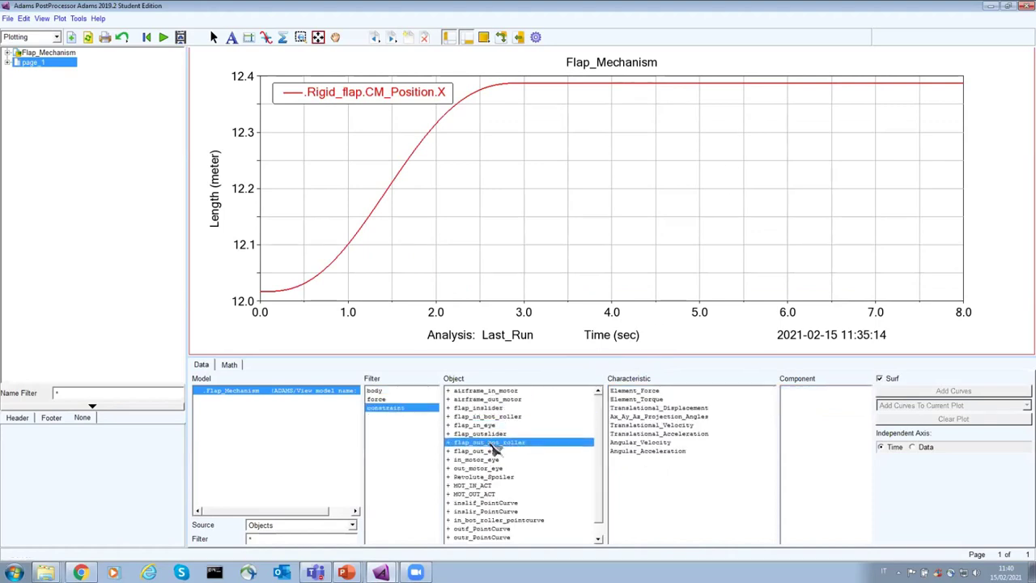
click(496, 486)
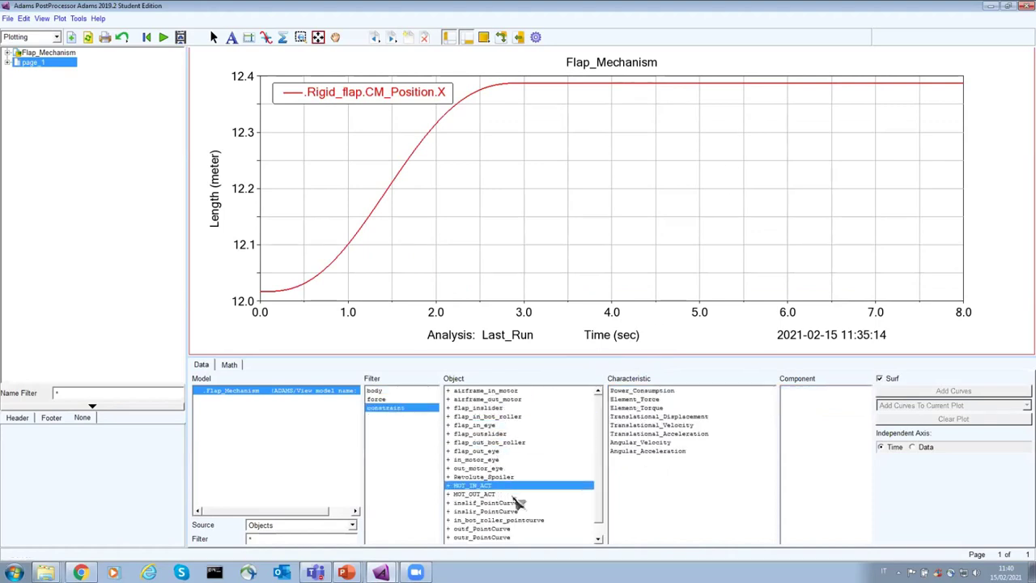
click(662, 392)
click(789, 395)
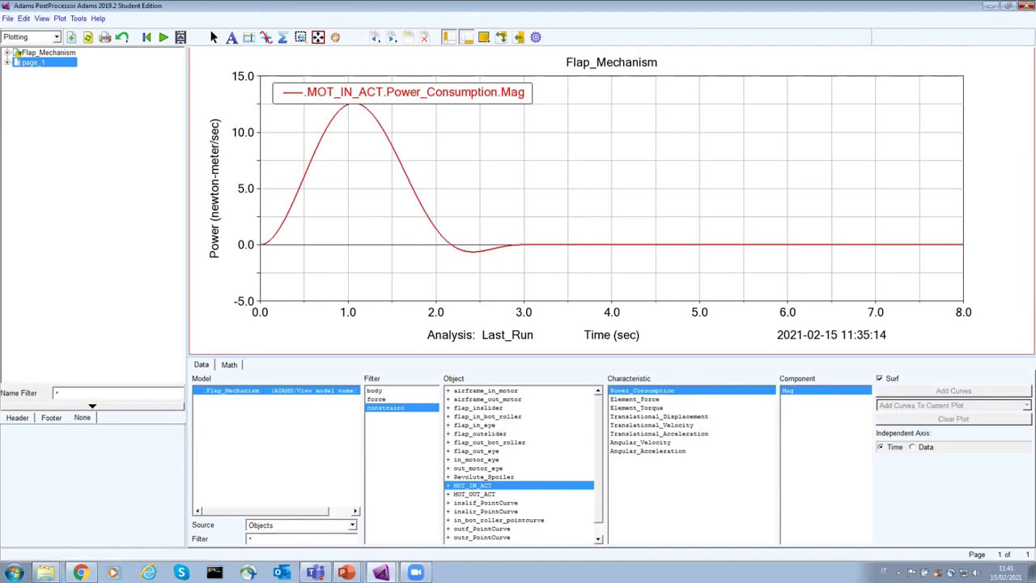
key(F8)
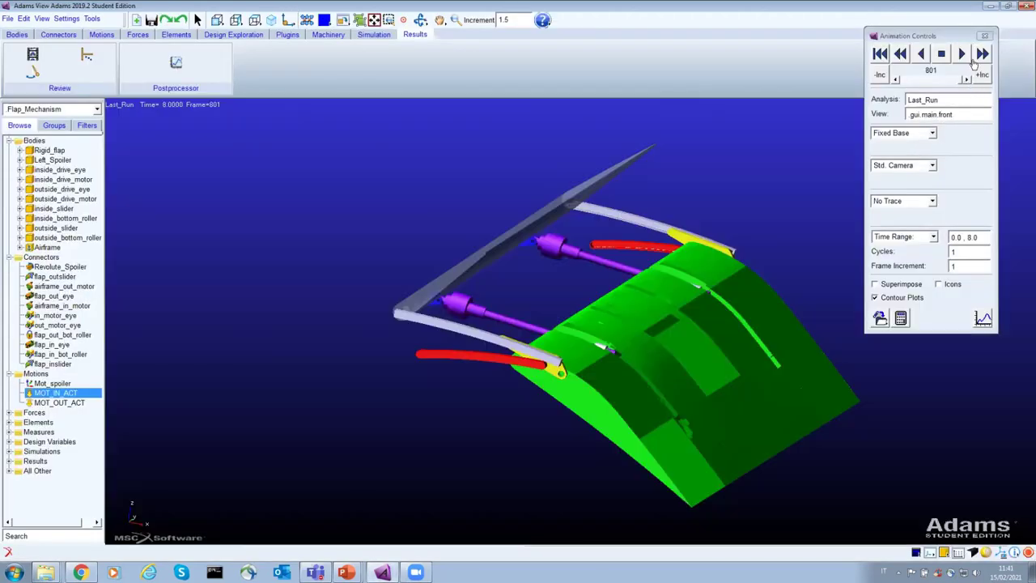
- Leave the animation review and load the command file 3_Flap_mea.cmd into the flap model
key(Escape)
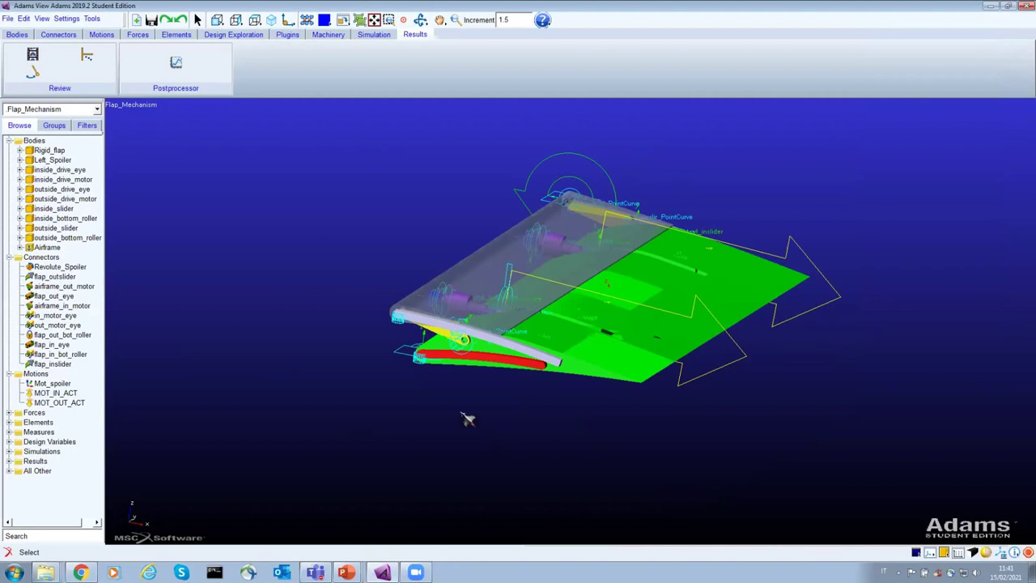
click(93, 19)
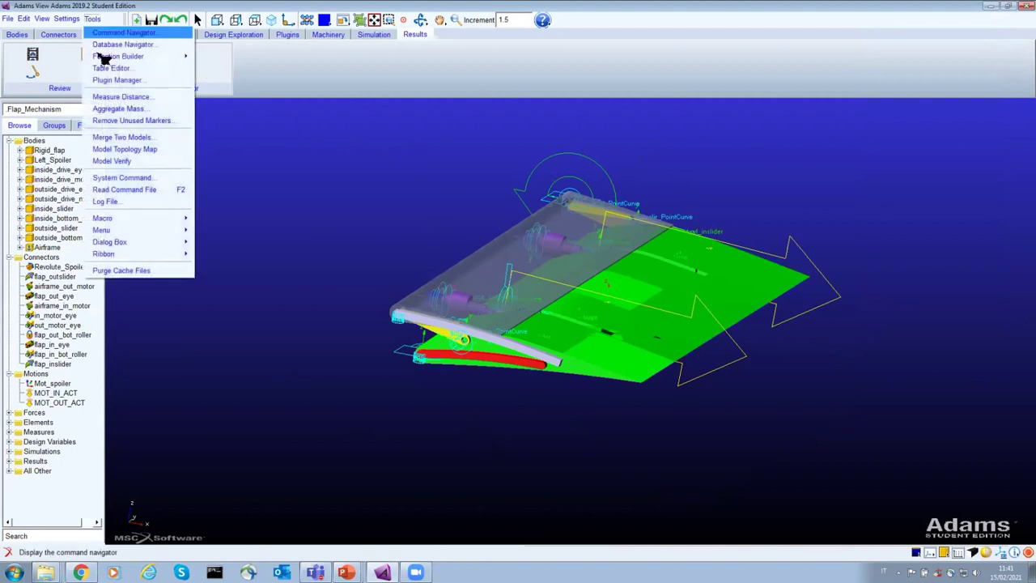
click(127, 193)
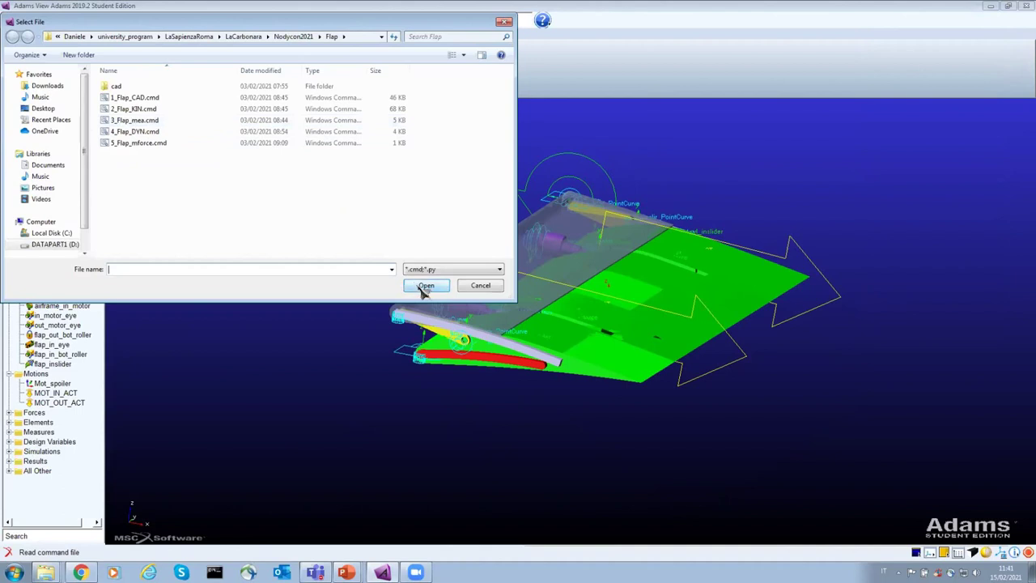
click(163, 120)
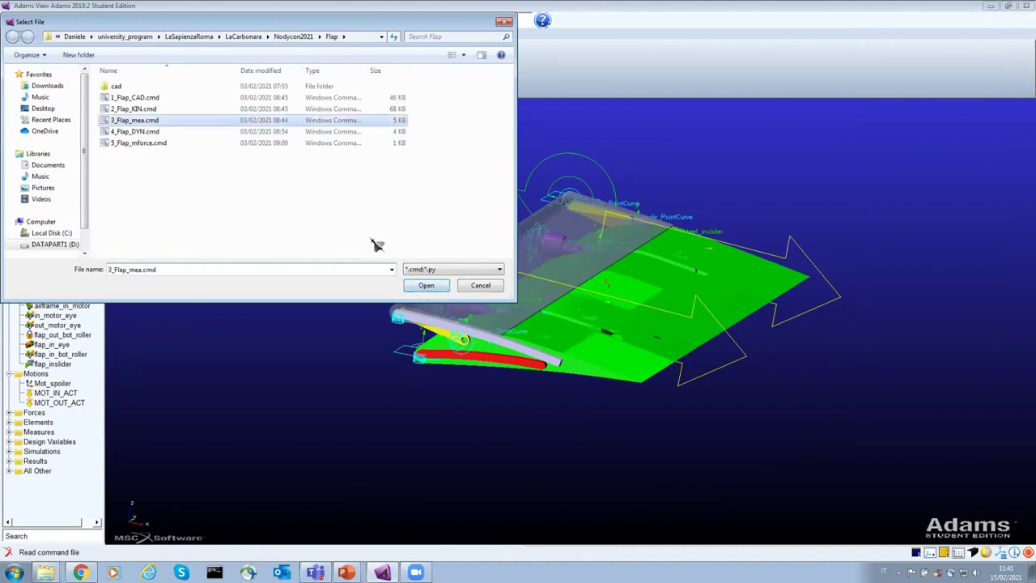
click(438, 290)
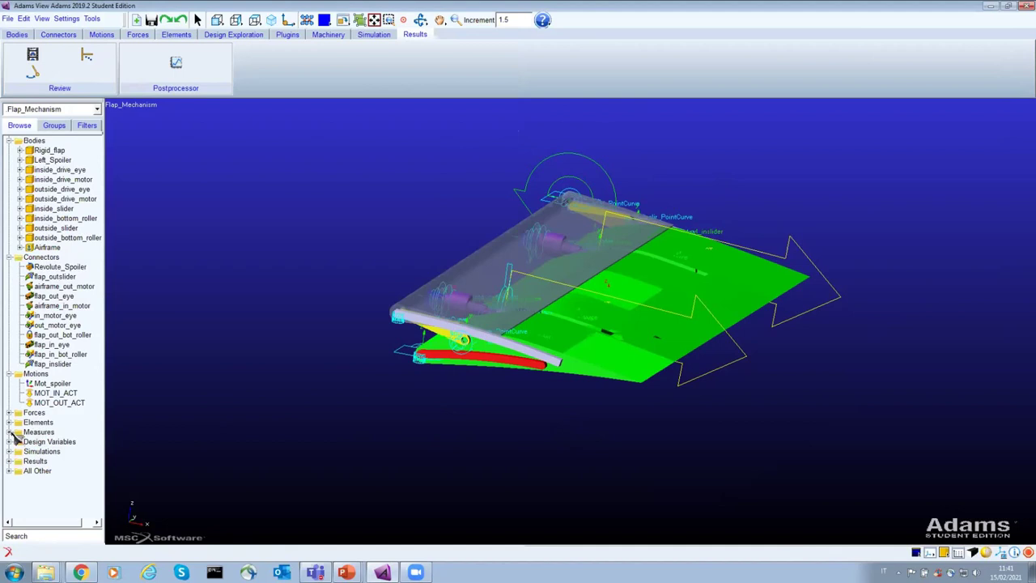
- Examine the model's imported measures and its simulation scripts in the model tree
click(9, 432)
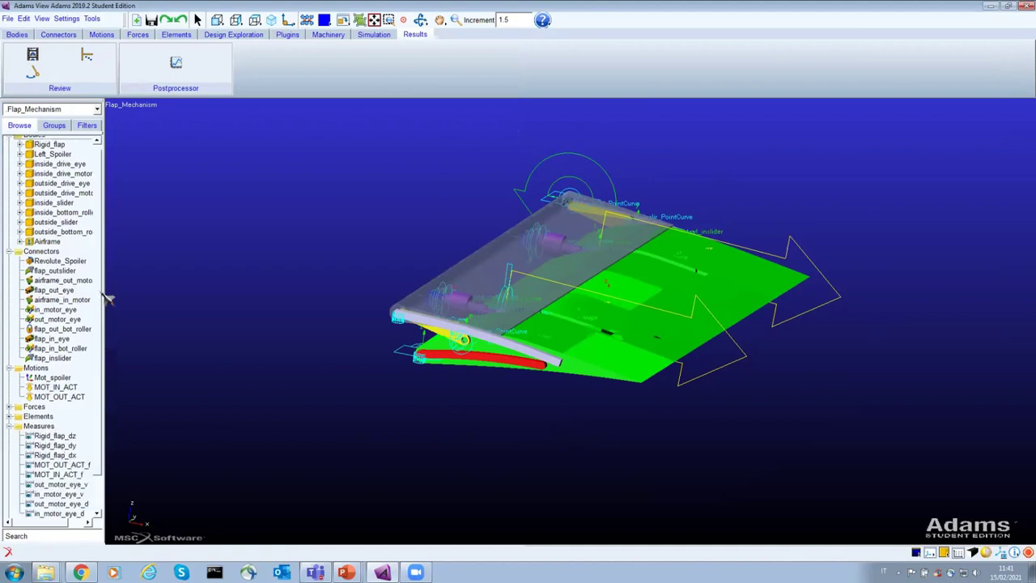
scroll(99, 340, down, 2)
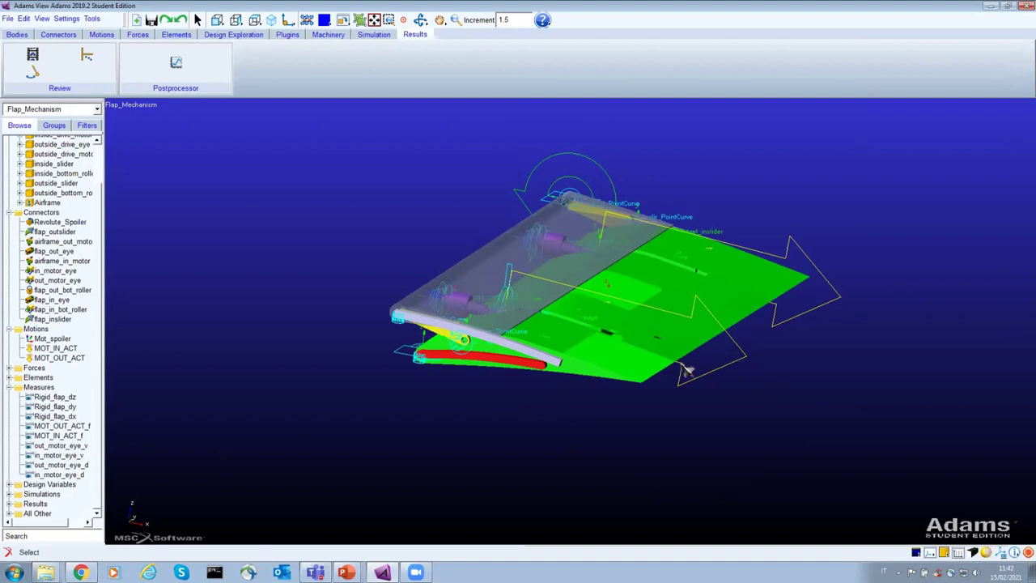
click(11, 495)
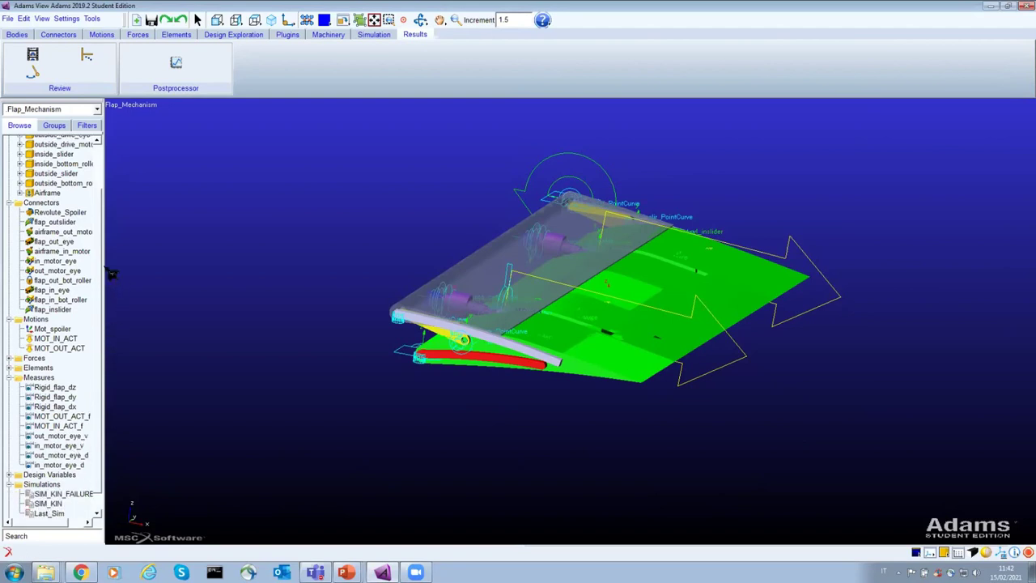
scroll(103, 275, down, 1)
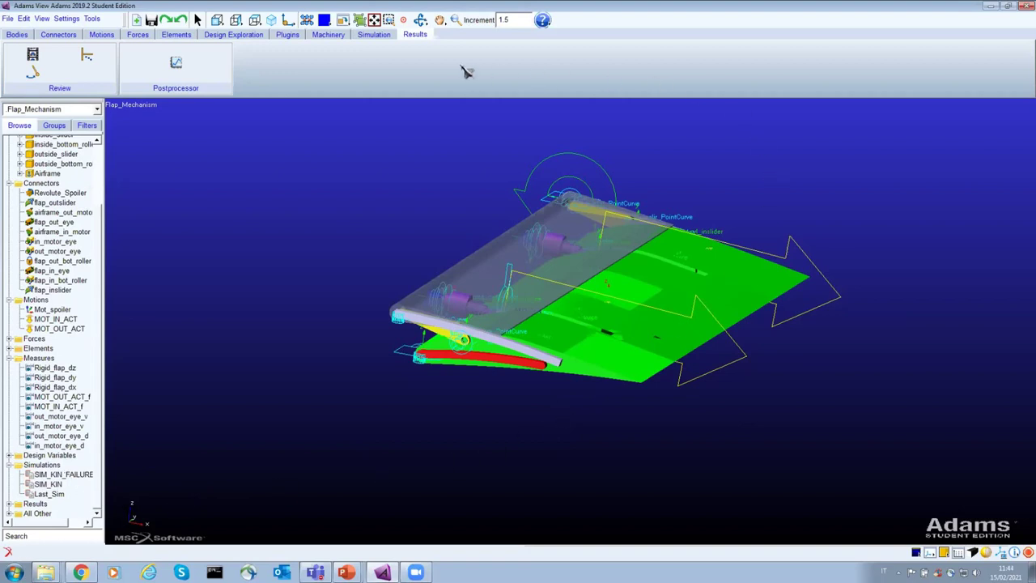
- Choose the SIM_KIN script for a scripted simulation and run it
click(378, 36)
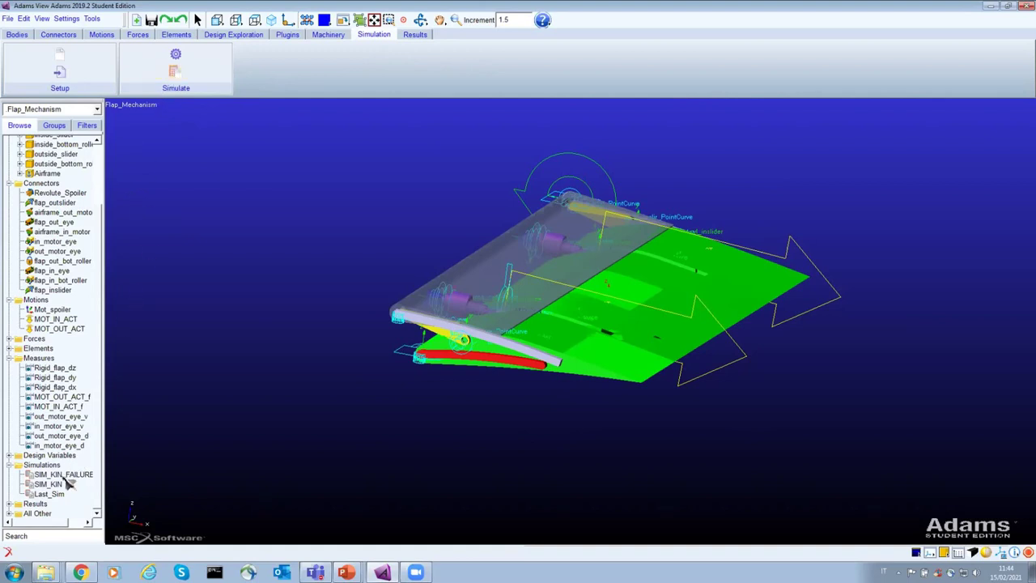
click(177, 73)
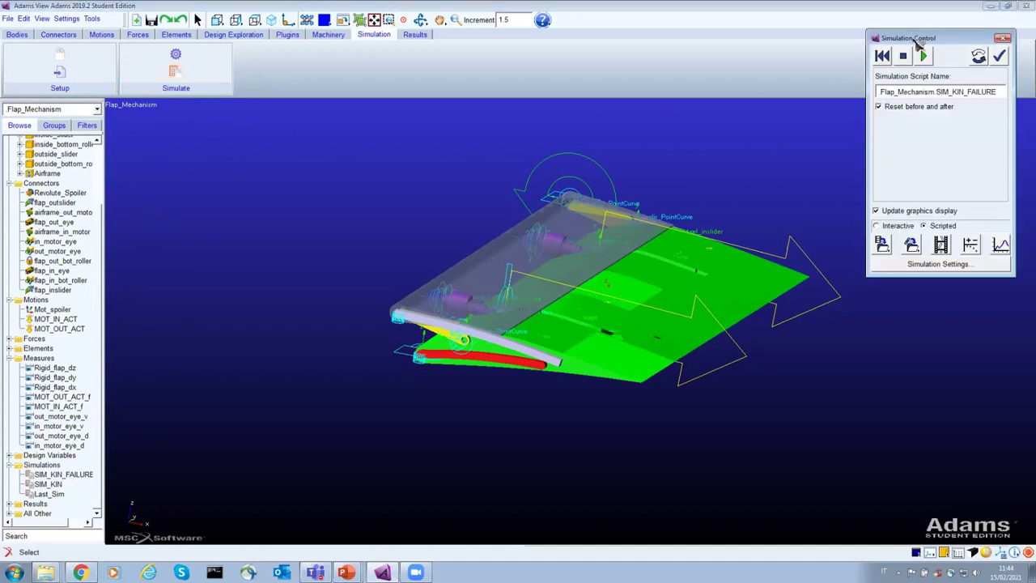
drag(915, 42, 208, 106)
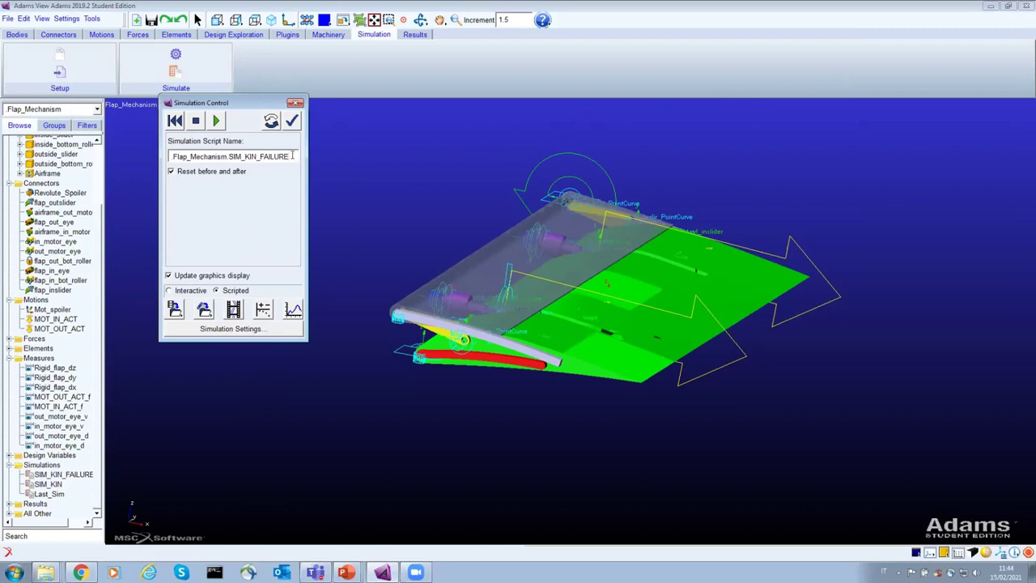
right_click(292, 157)
mouse_move(314, 164)
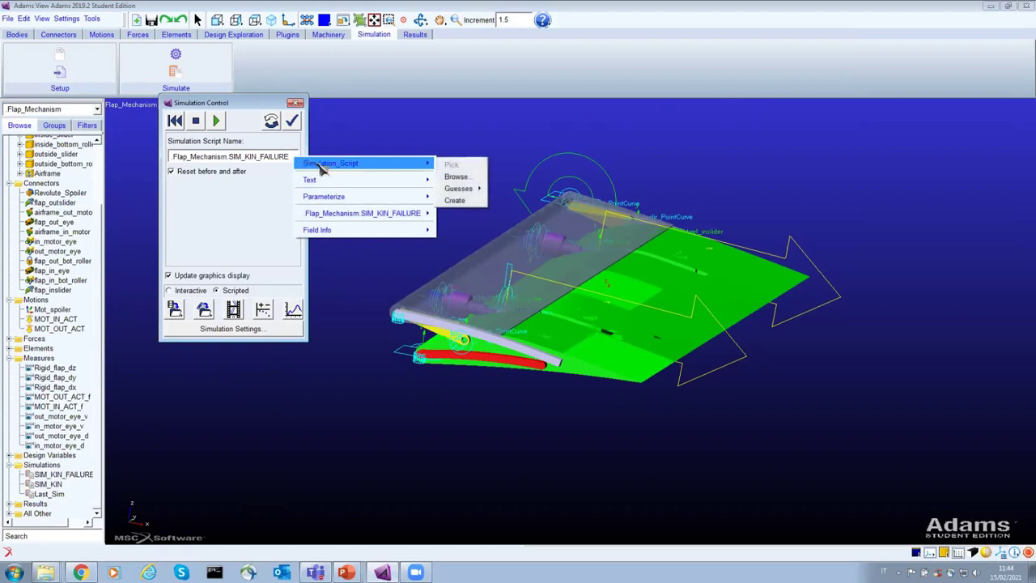
mouse_move(462, 191)
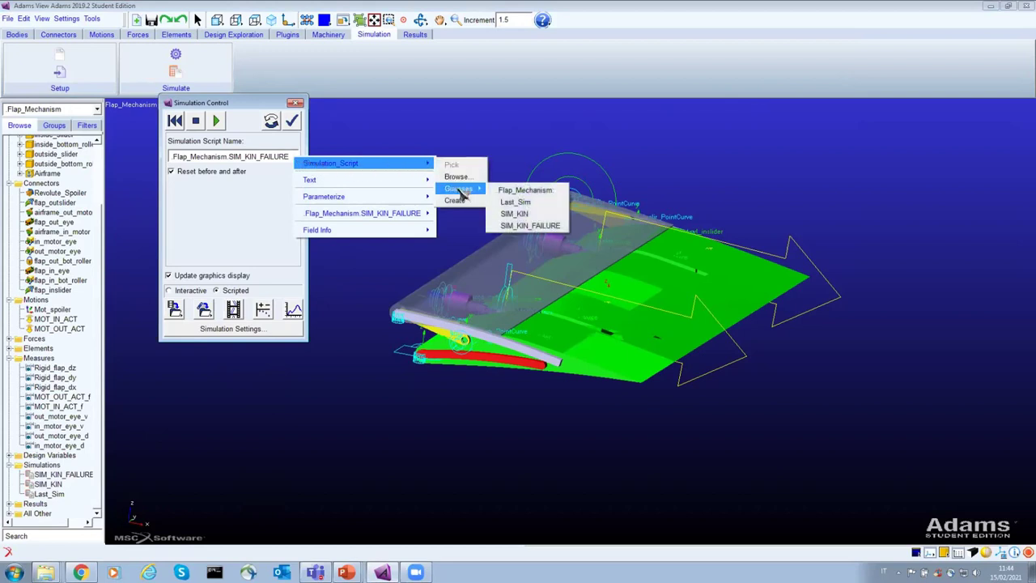
click(516, 217)
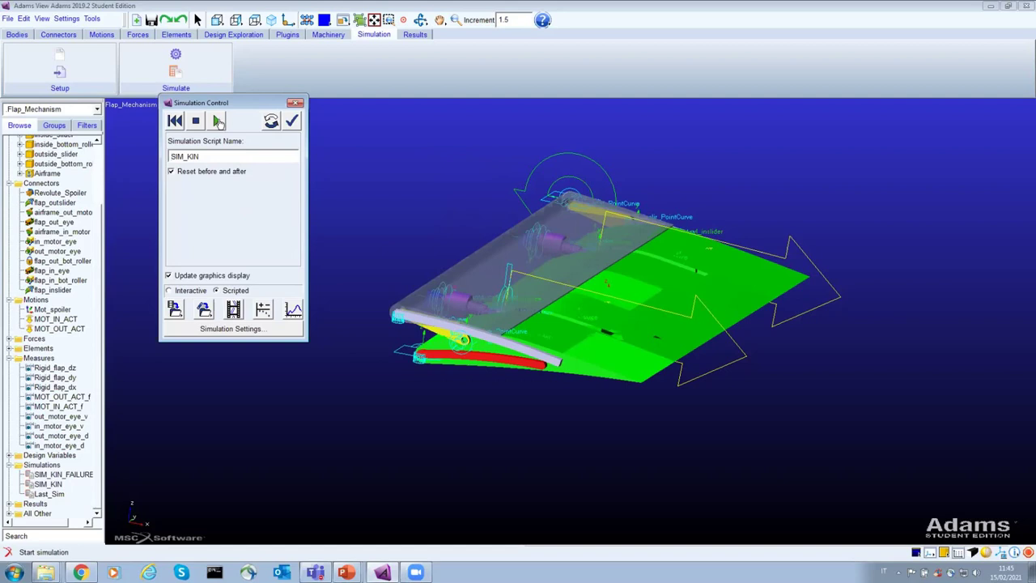
click(218, 121)
- Save the results of the SIM_KIN run under the name a1k
click(175, 311)
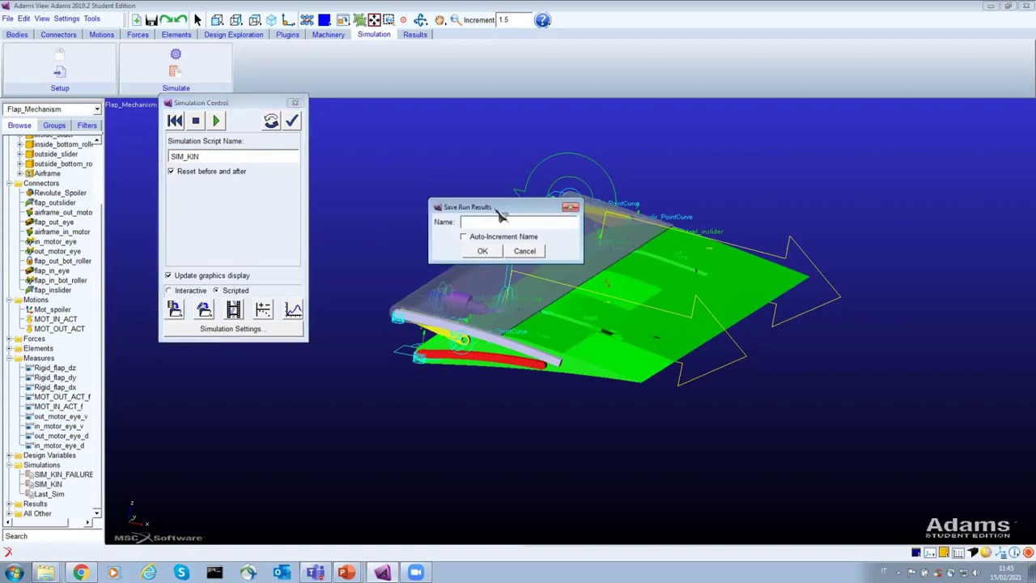
drag(499, 210, 443, 115)
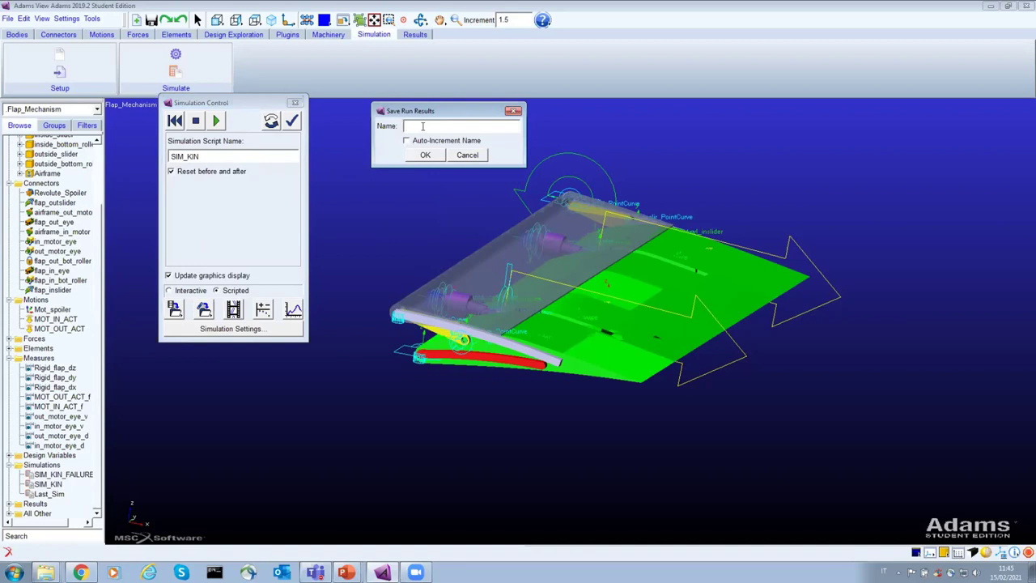
text(a1)
text(k)
click(433, 157)
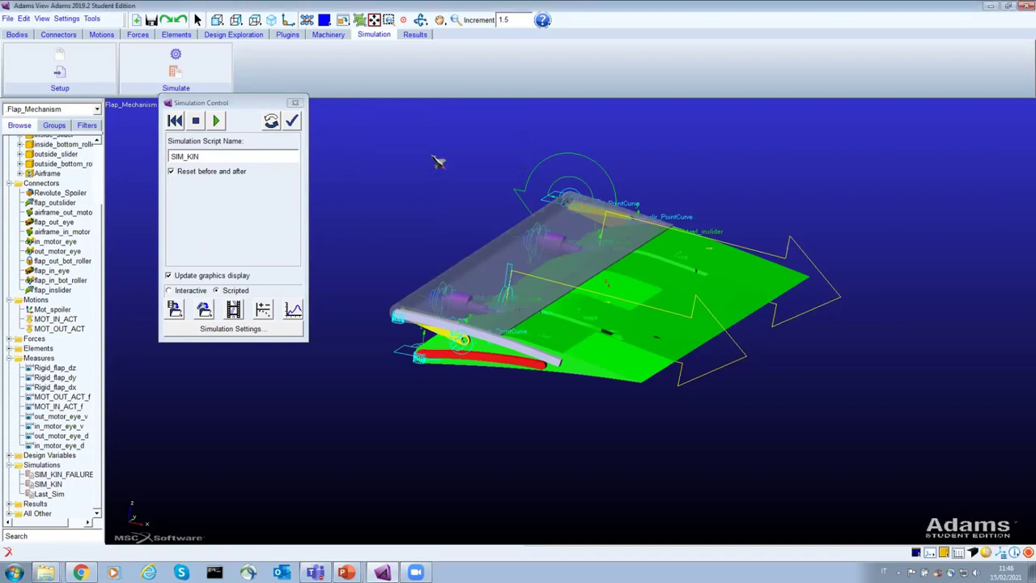
- Show the stored results in the model tree and fold away the motions and connectors
click(9, 504)
scroll(98, 332, down, 1)
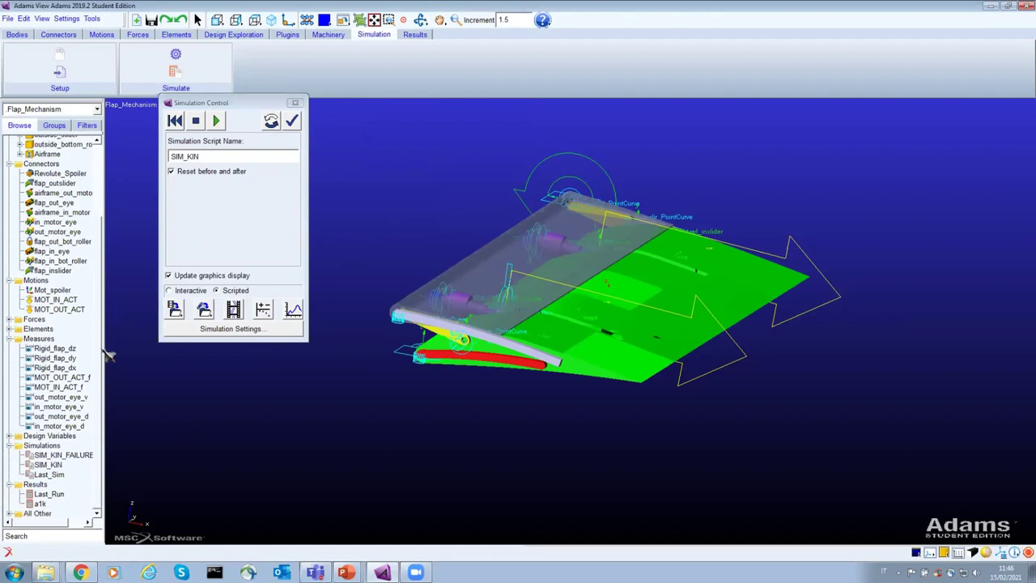
click(9, 281)
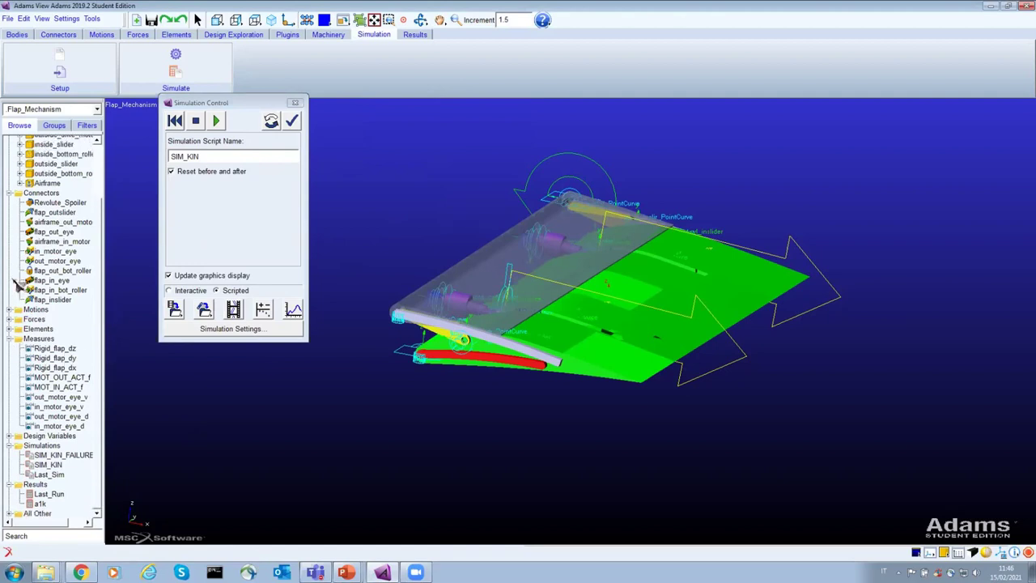
click(10, 194)
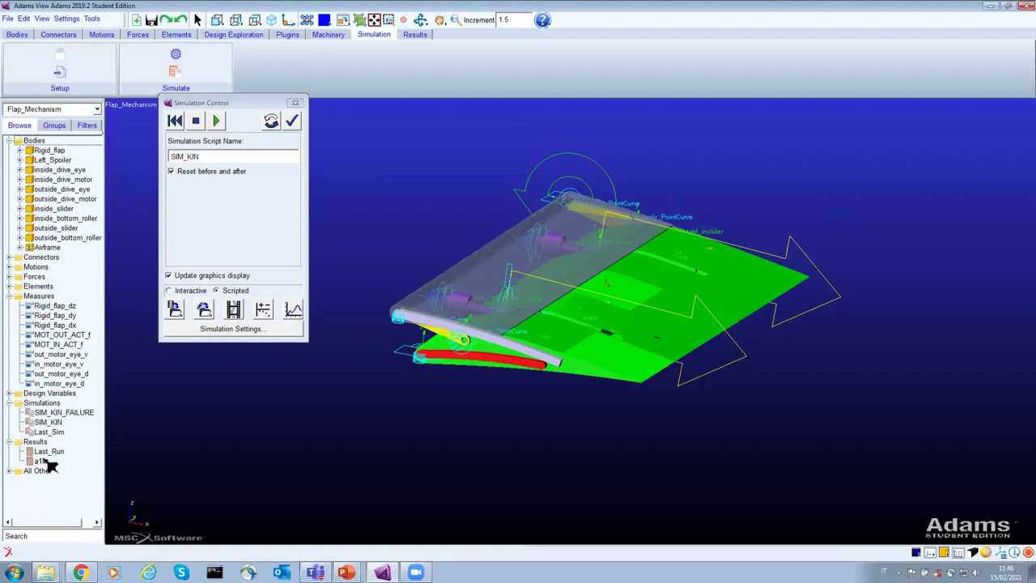
- Replace the script in the simulation settings with SIM_KIN_FAILURE
click(227, 156)
right_click(229, 158)
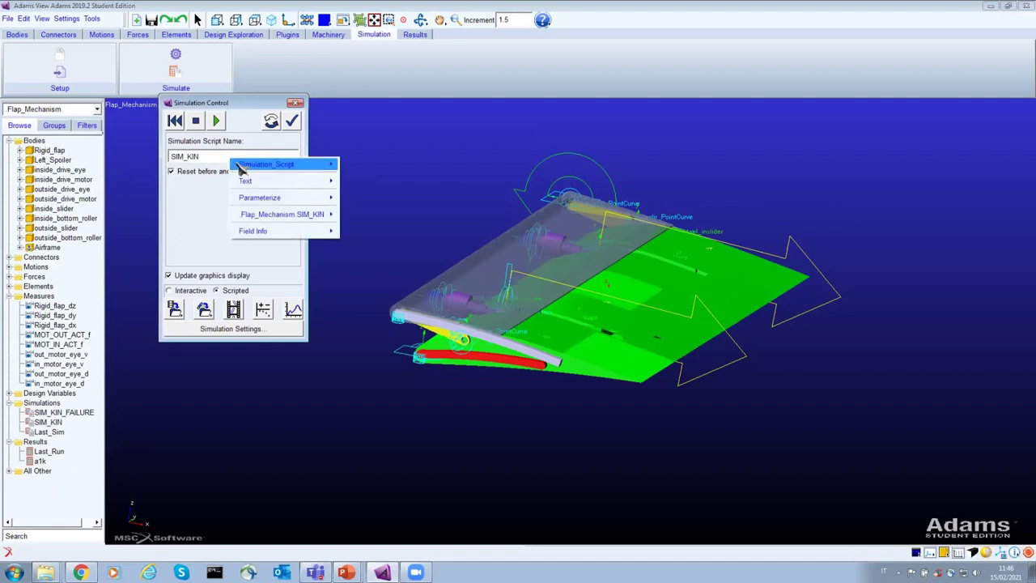
mouse_move(266, 163)
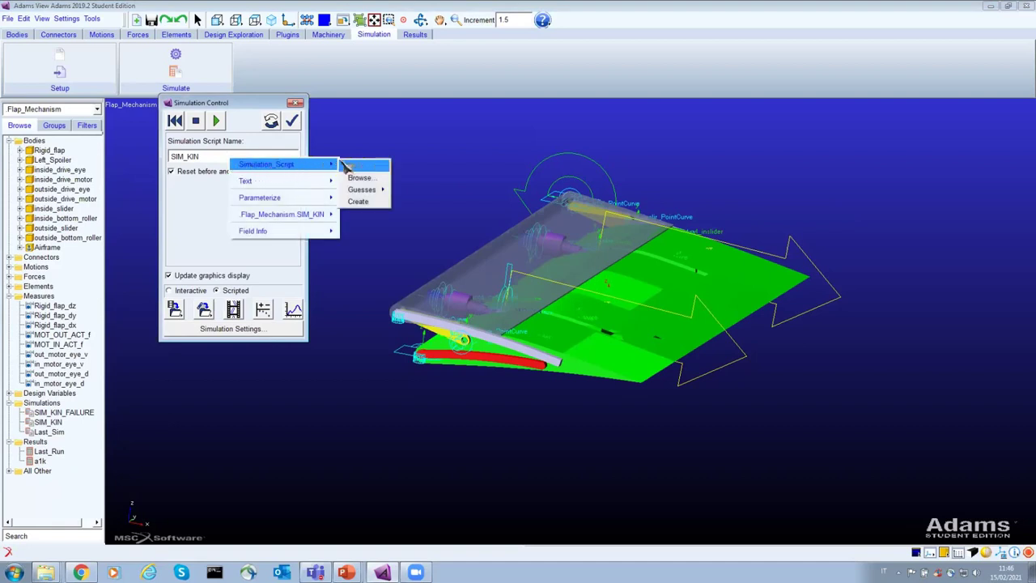
mouse_move(370, 191)
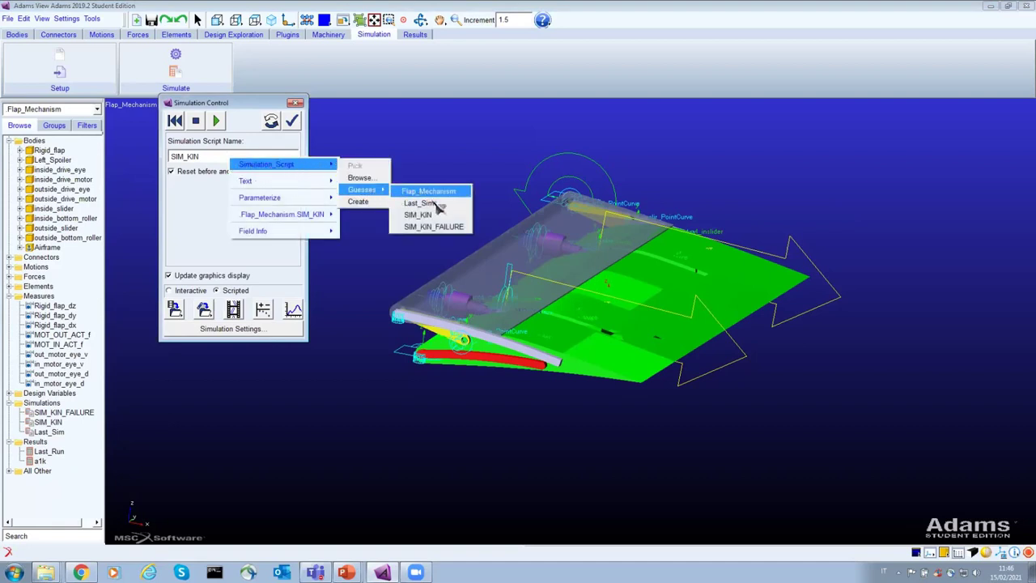
click(447, 228)
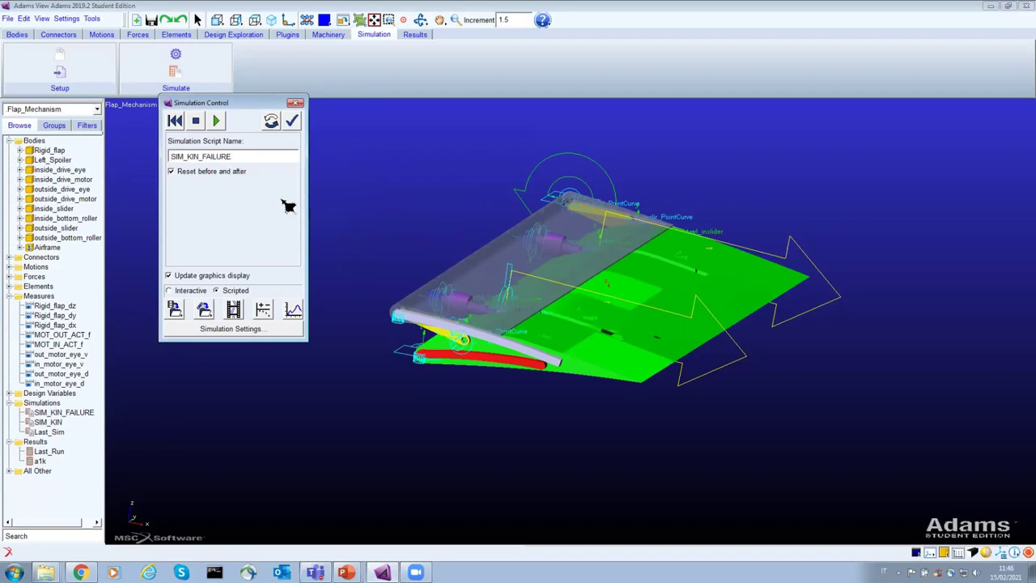
- Review the Adams Solver commands of the SIM_KIN_FAILURE script and close it without changes
right_click(262, 155)
mouse_move(364, 212)
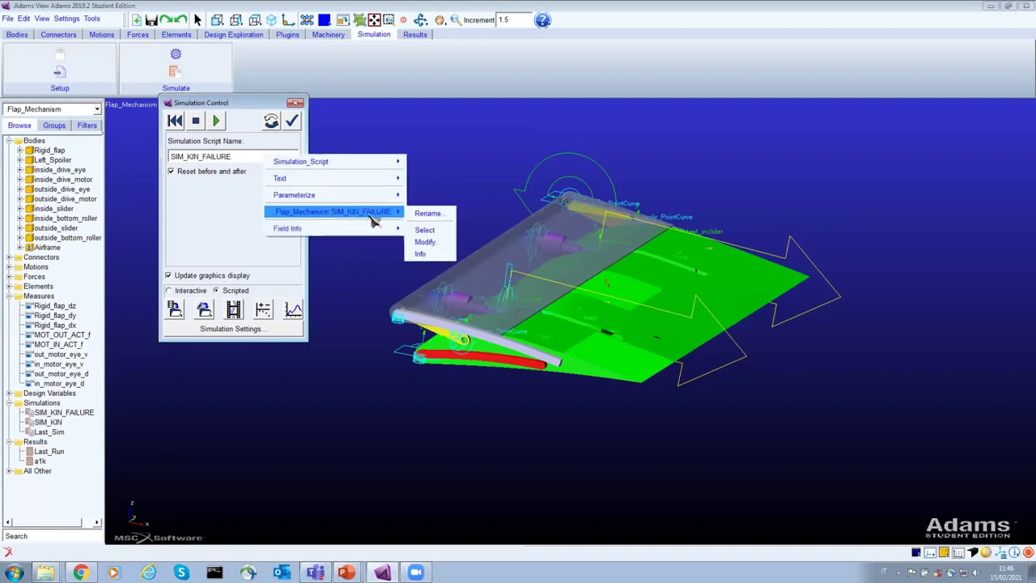
click(424, 241)
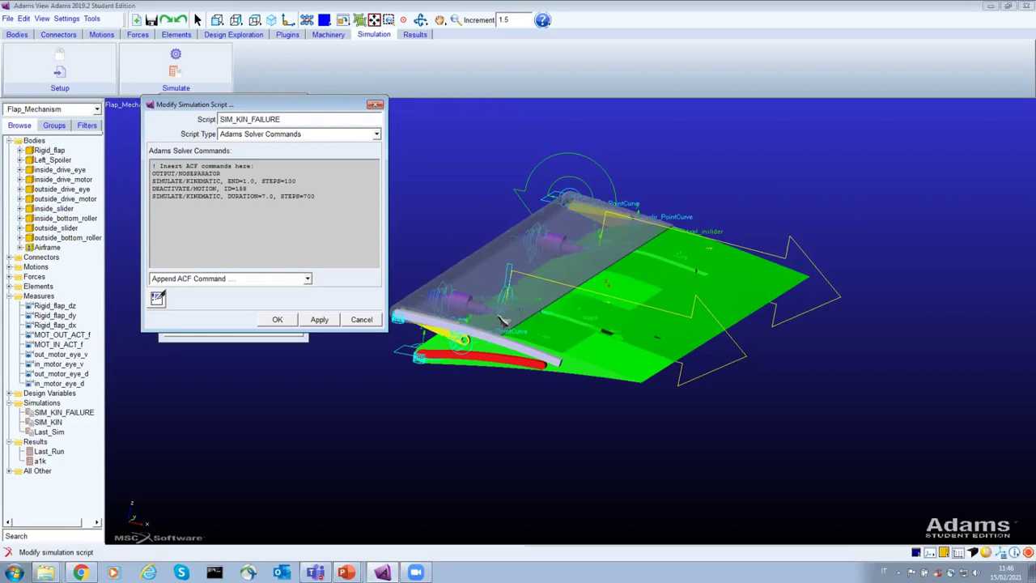
click(362, 318)
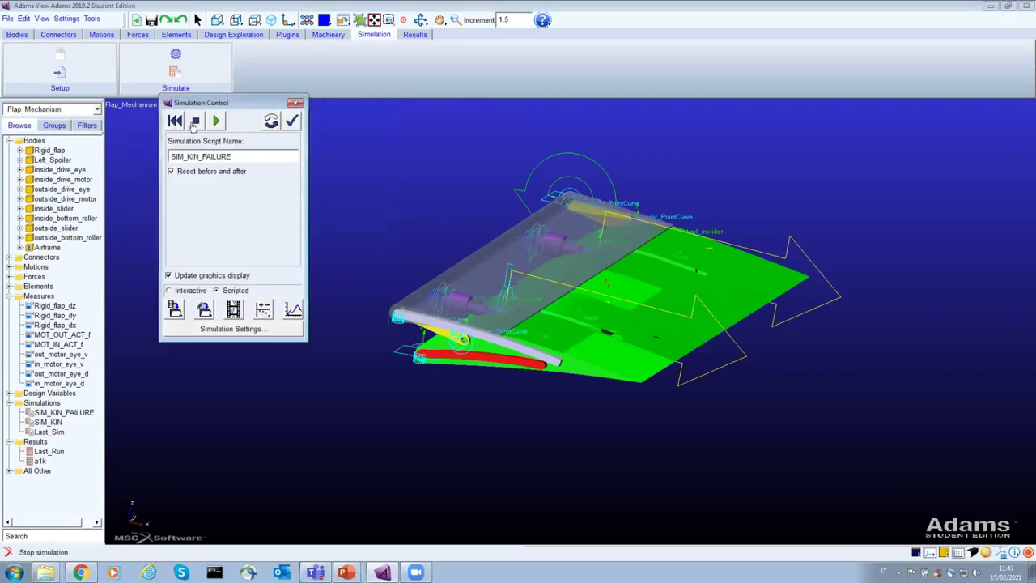
- Run the SIM_KIN_FAILURE simulation and save its results as a1kfail
click(217, 120)
click(174, 309)
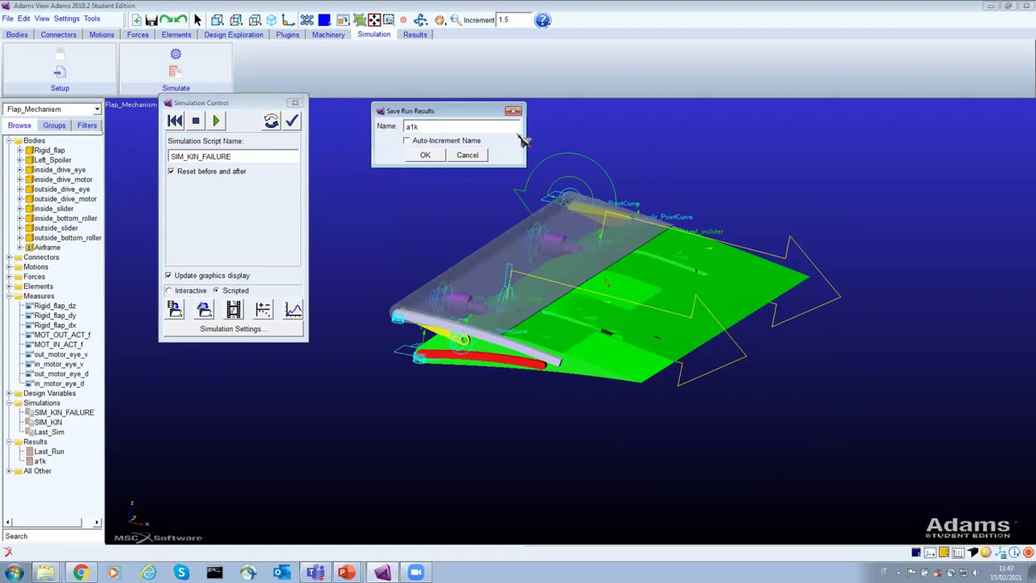
text(_fail)
key(BackSpace)
key(BackSpace)
key(BackSpace)
key(BackSpace)
key(BackSpace)
text(f)
click(436, 154)
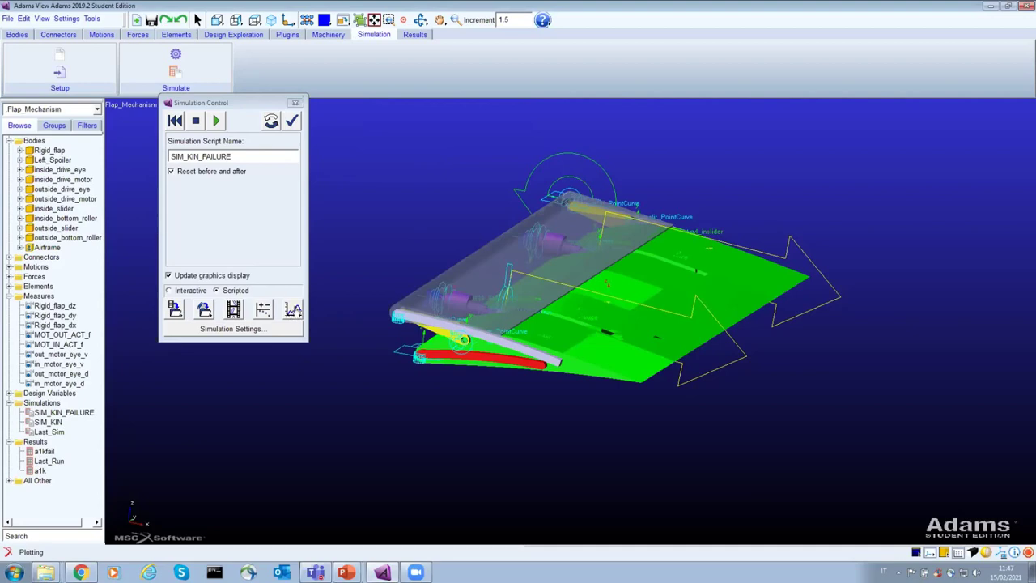
- On a new page in Adams PostProcessor, select the a1k and a1kfail runs together with Measures as the data source
click(294, 312)
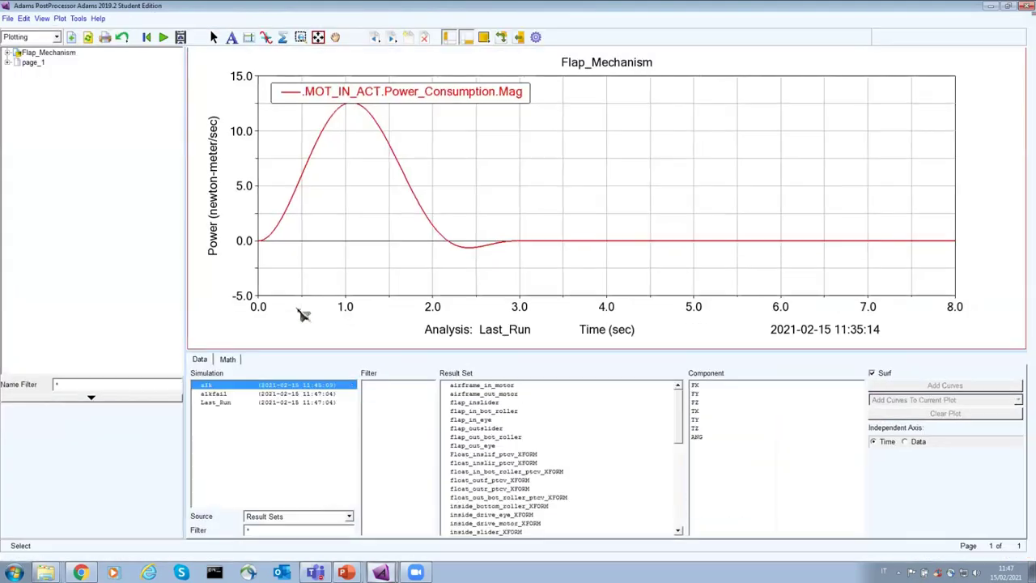
click(408, 41)
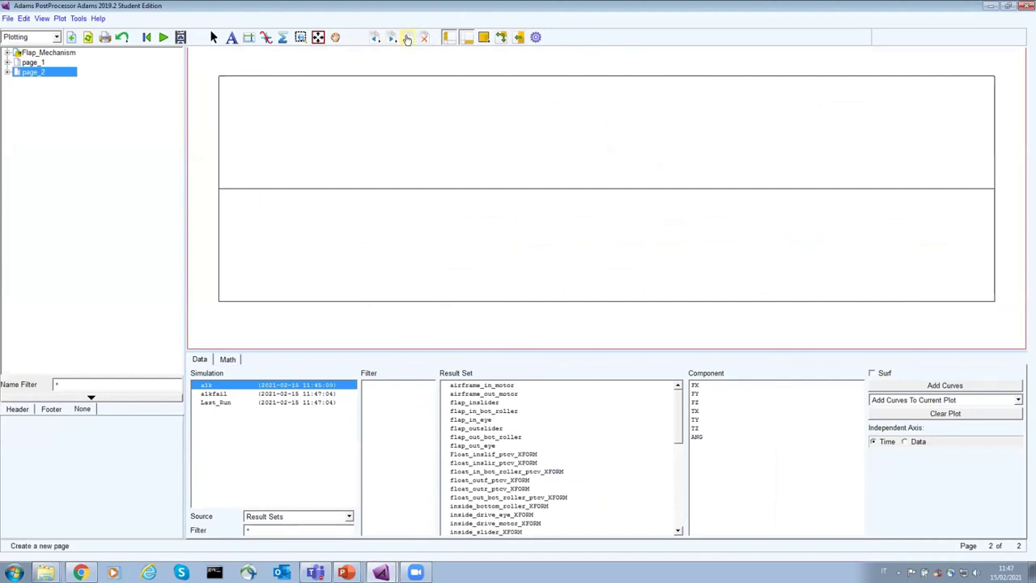
ctrl+click(230, 394)
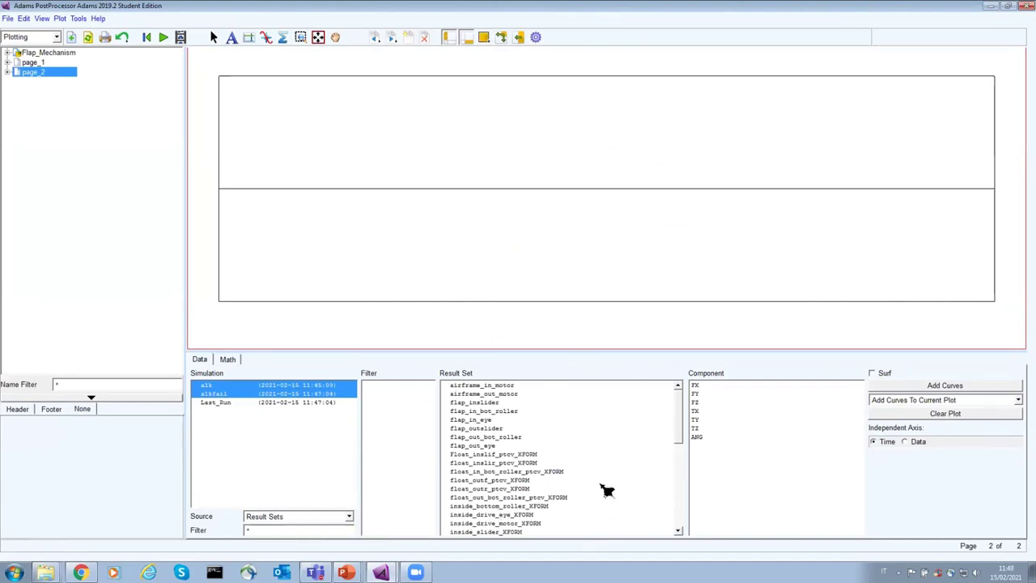
click(294, 524)
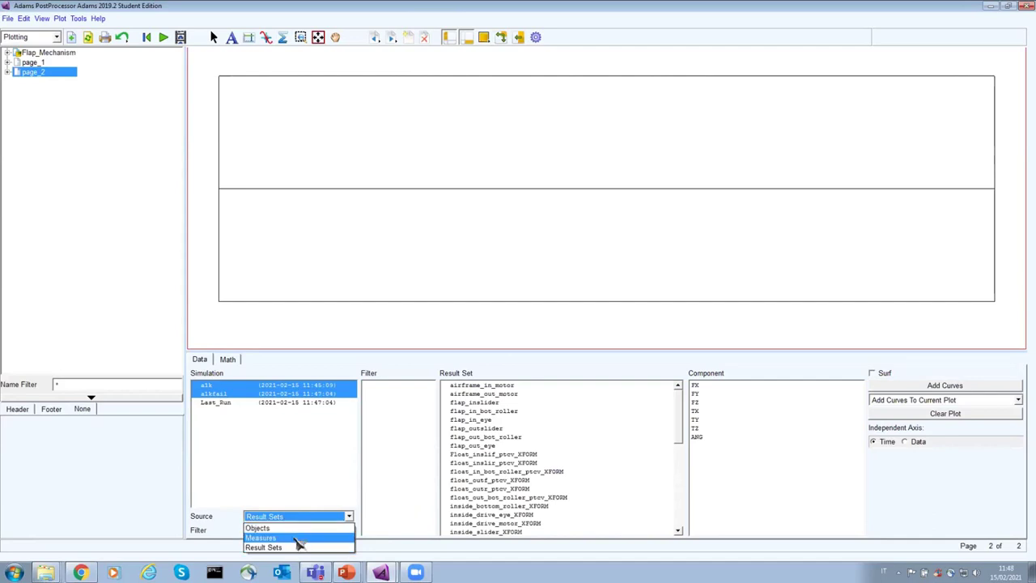
click(267, 537)
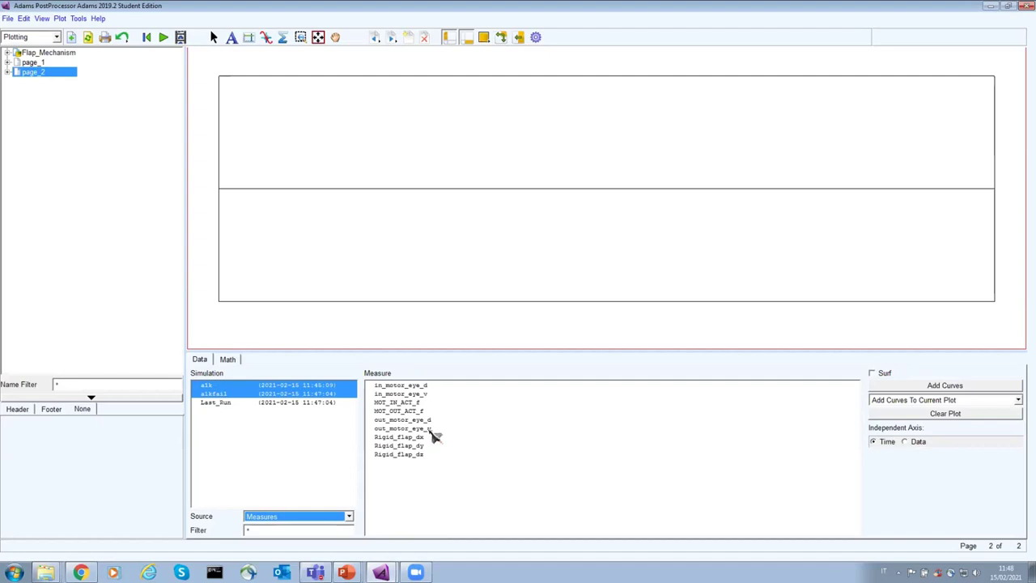
- Plot the Rigid_flap_dx measure of the a1k and a1kfail runs against time on page_2
click(428, 438)
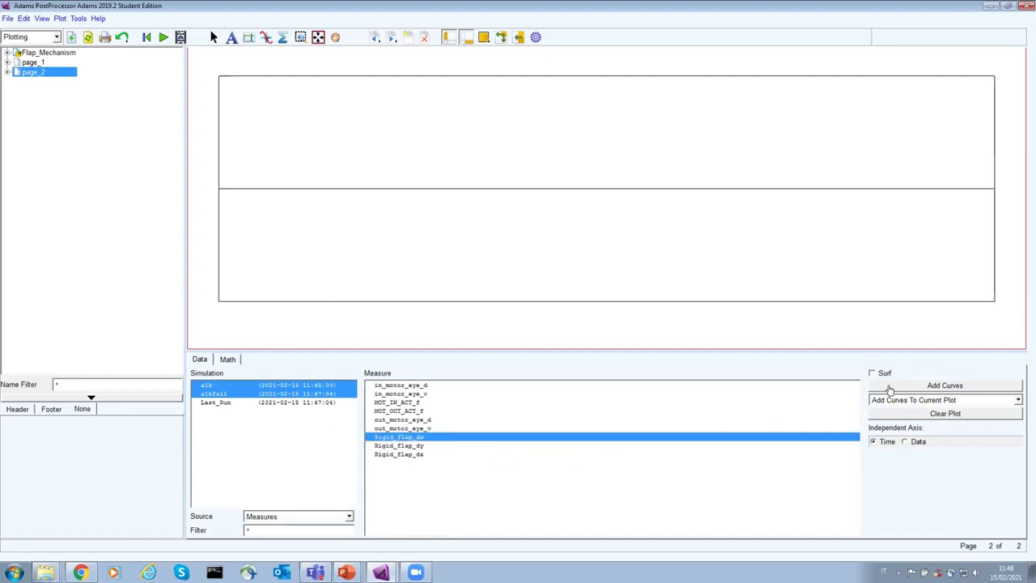
click(929, 388)
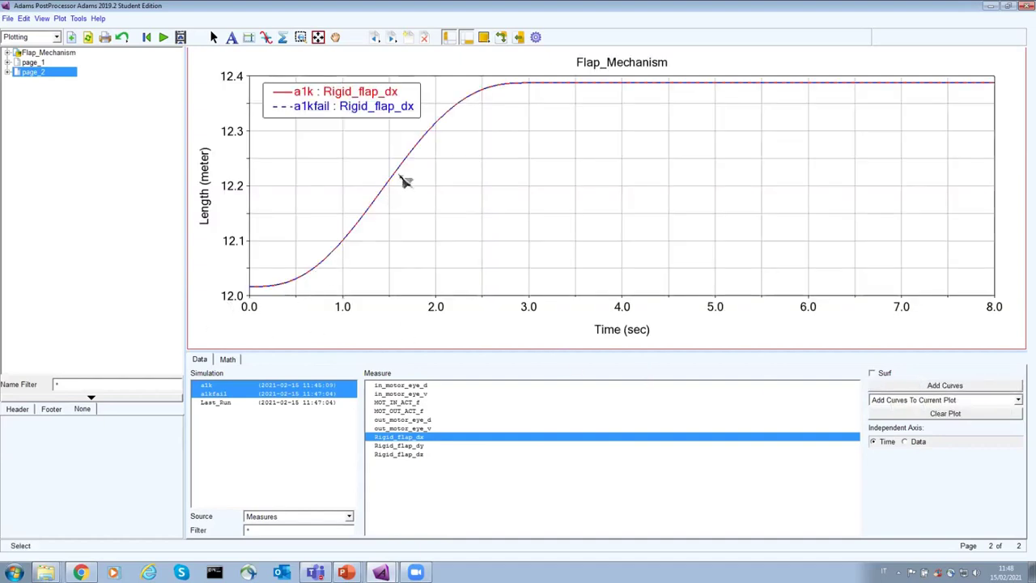
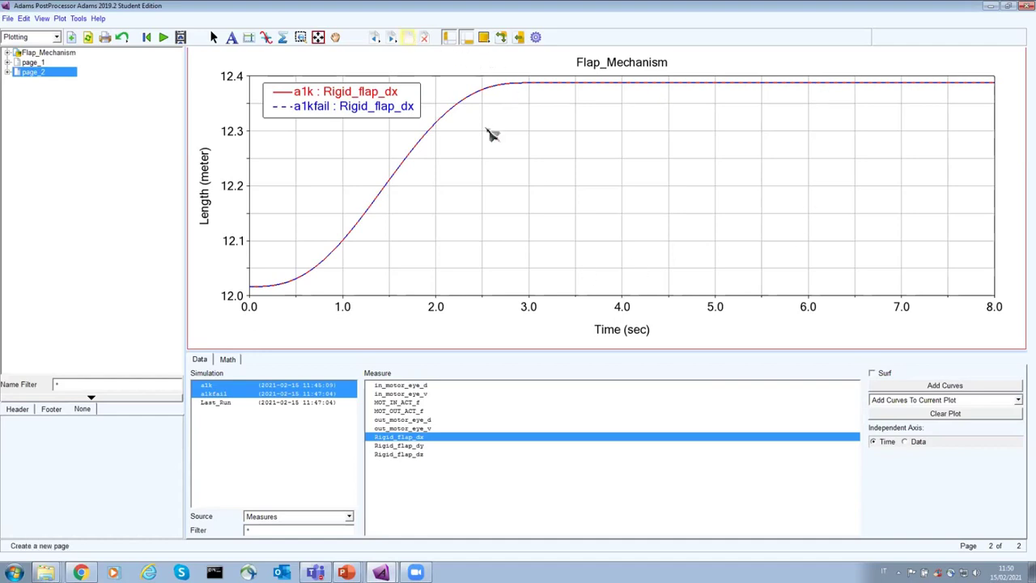
click(877, 376)
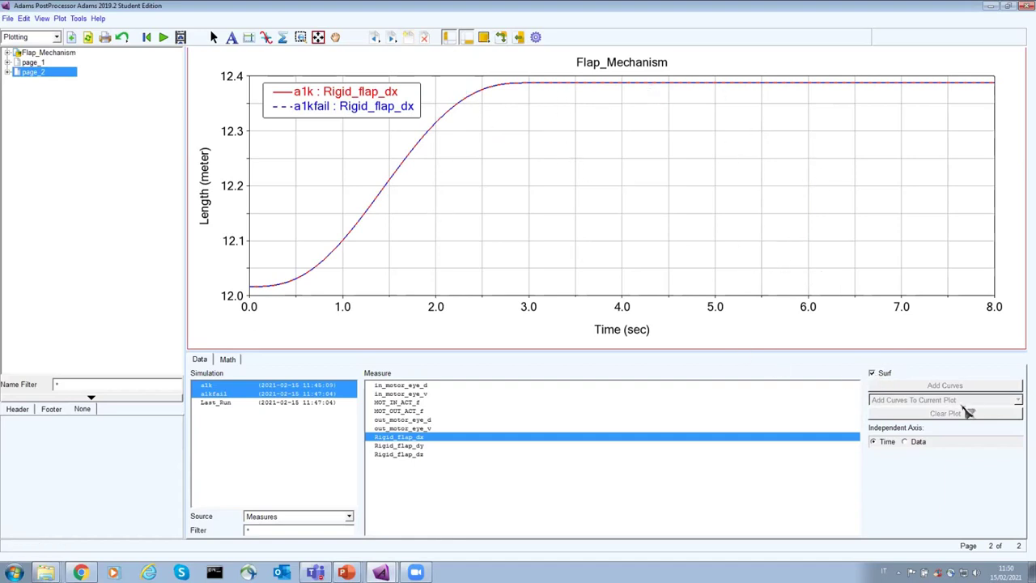
click(885, 374)
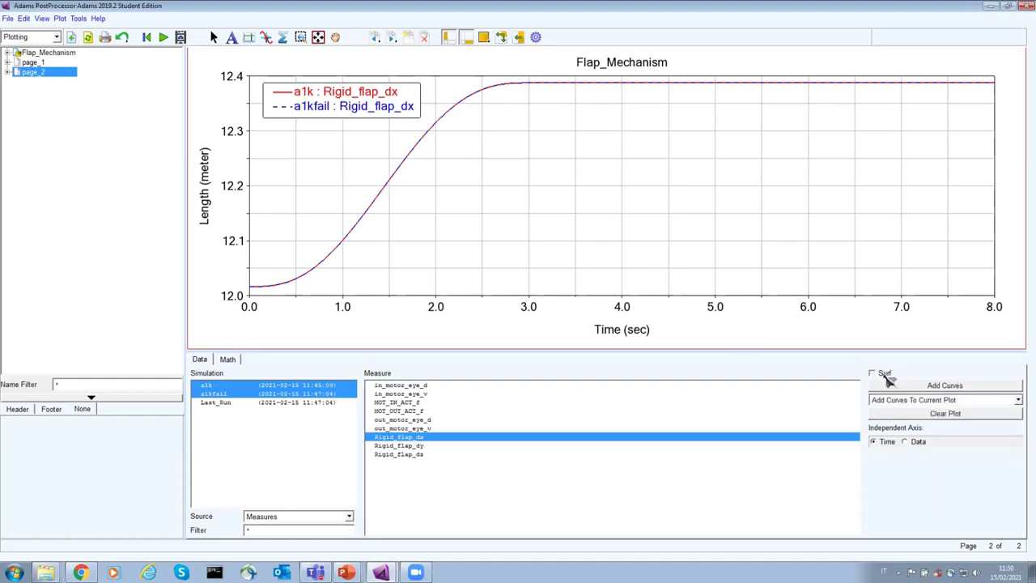
- Create a new page and plot the Rigid_flap_dy measure of the a1k and a1kfail runs against time
click(408, 39)
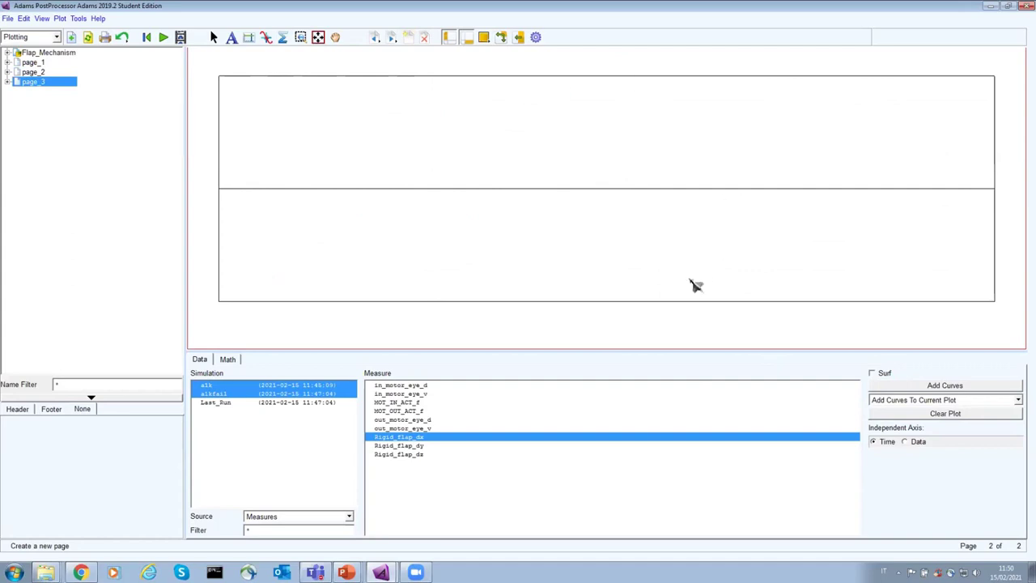
click(446, 446)
click(875, 390)
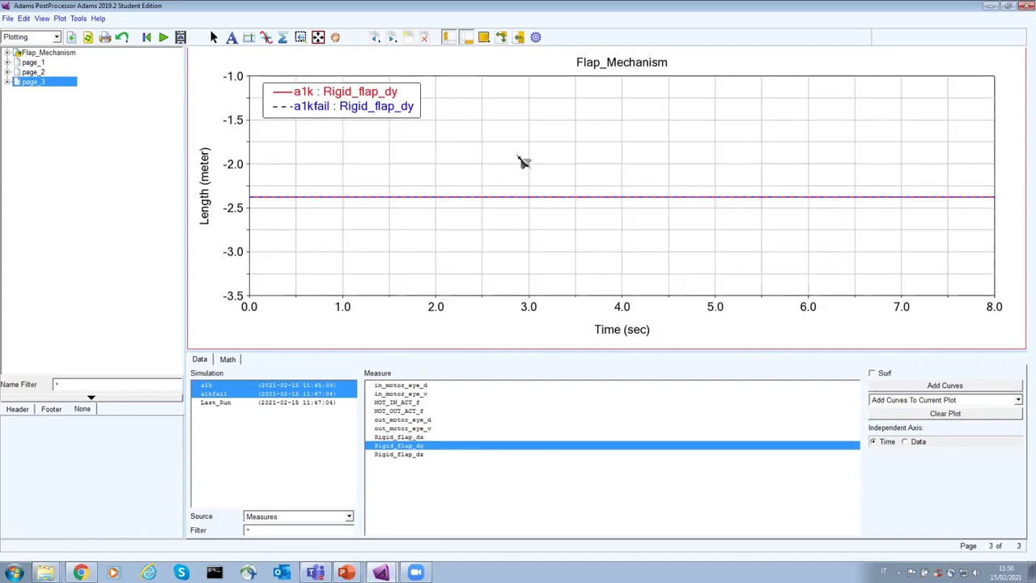
- Surf the Rigid_flap_dz measure for the a1k and a1kfail runs on page_3
click(432, 455)
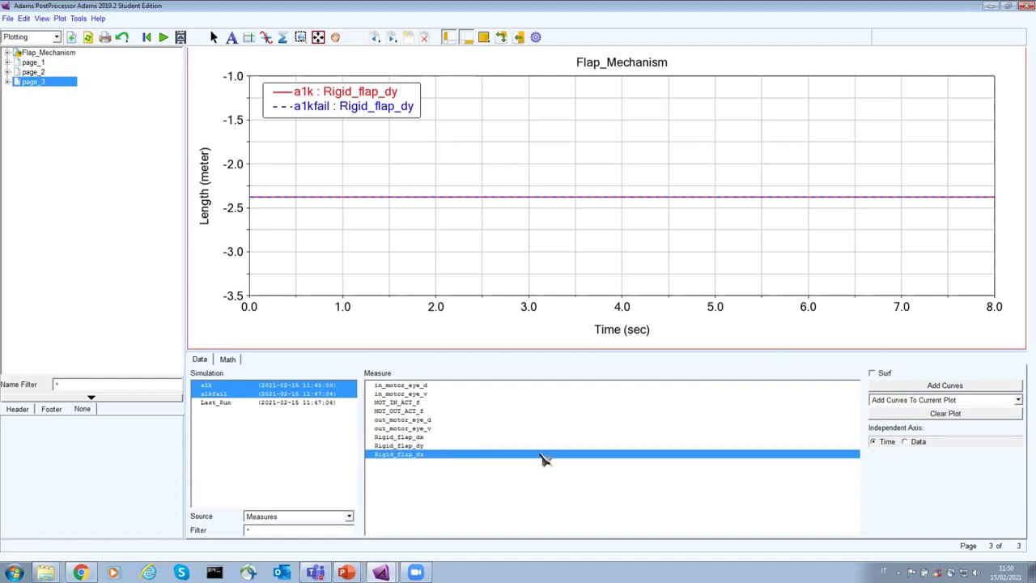
click(881, 374)
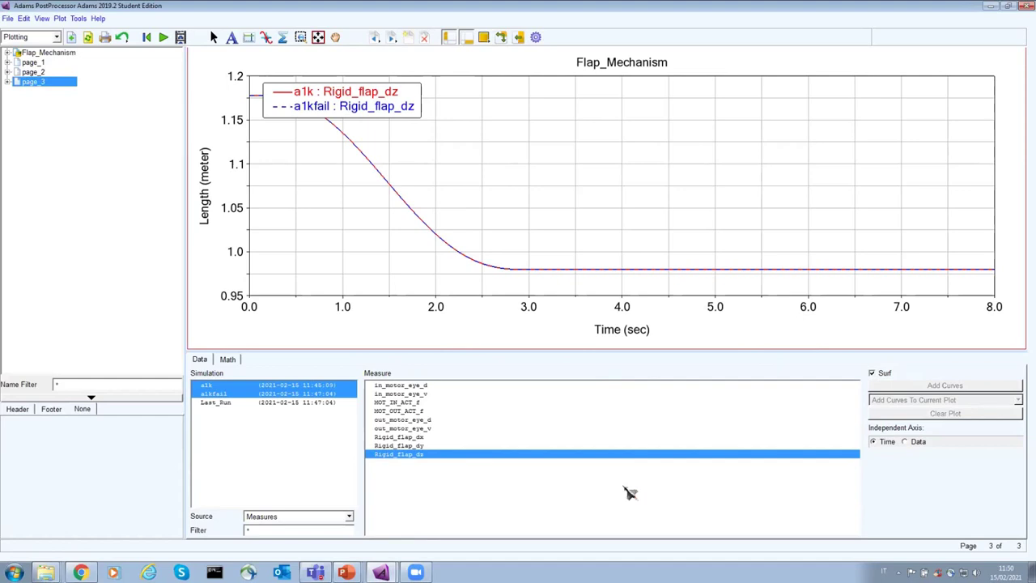
- Plot MOT_IN_ACT_f for both runs on a new page and move the legend into the empty area between the curves
click(441, 40)
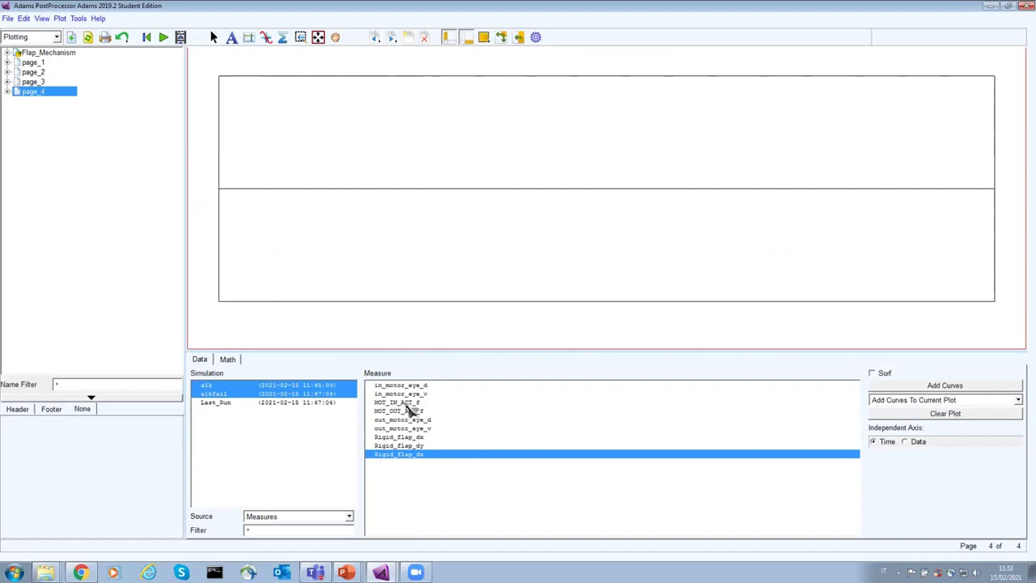
click(409, 403)
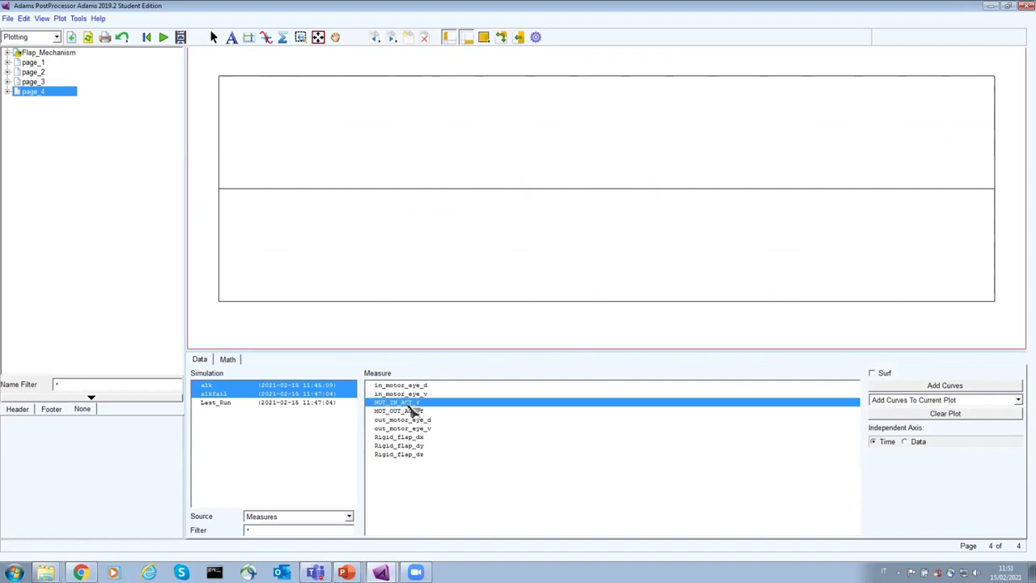
click(886, 387)
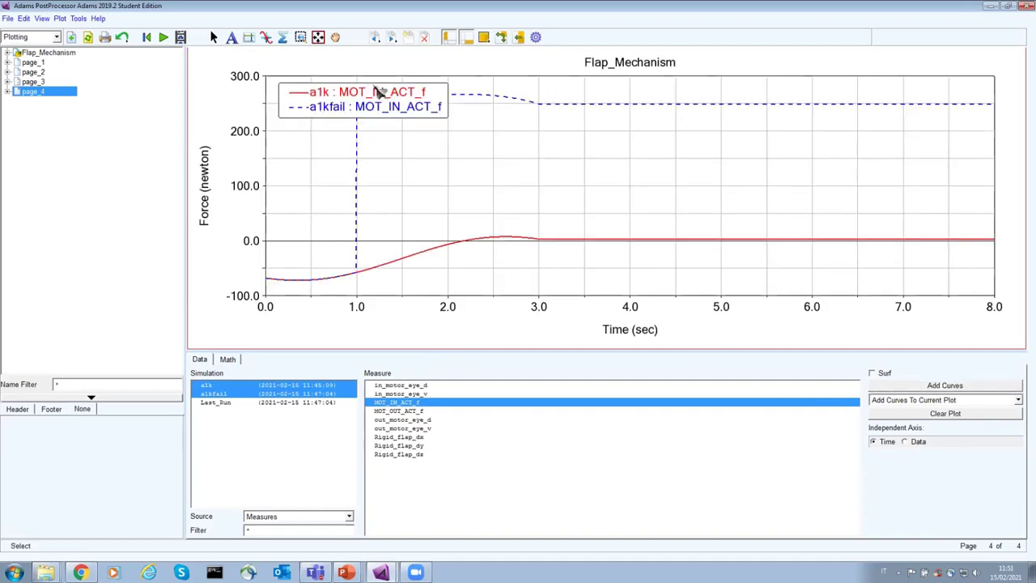
drag(378, 92, 866, 160)
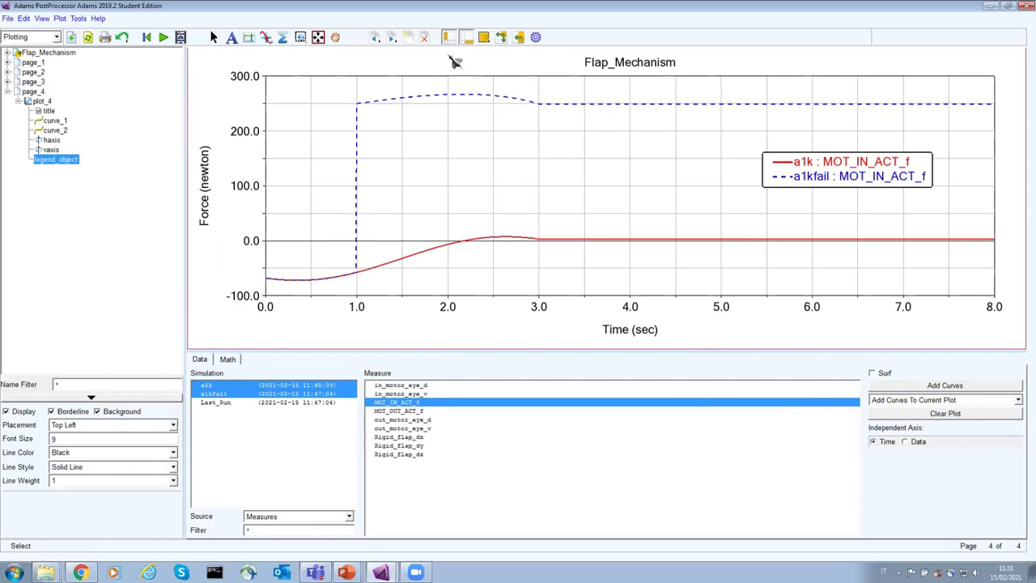
- Plot MOT_OUT_ACT_f for both runs on another new page and move the legend to the plot's upper right, clear of the curves
click(408, 37)
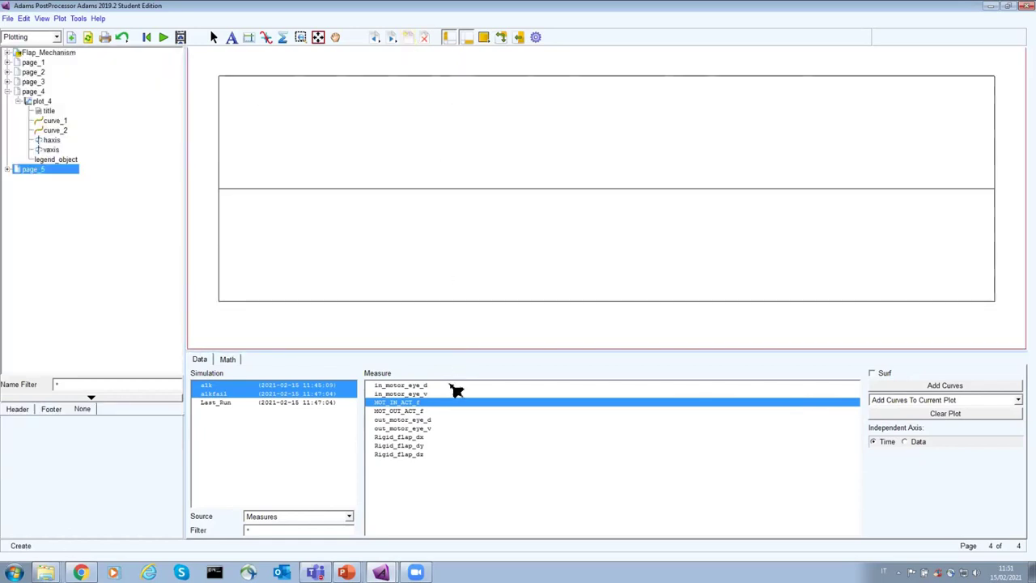
click(417, 411)
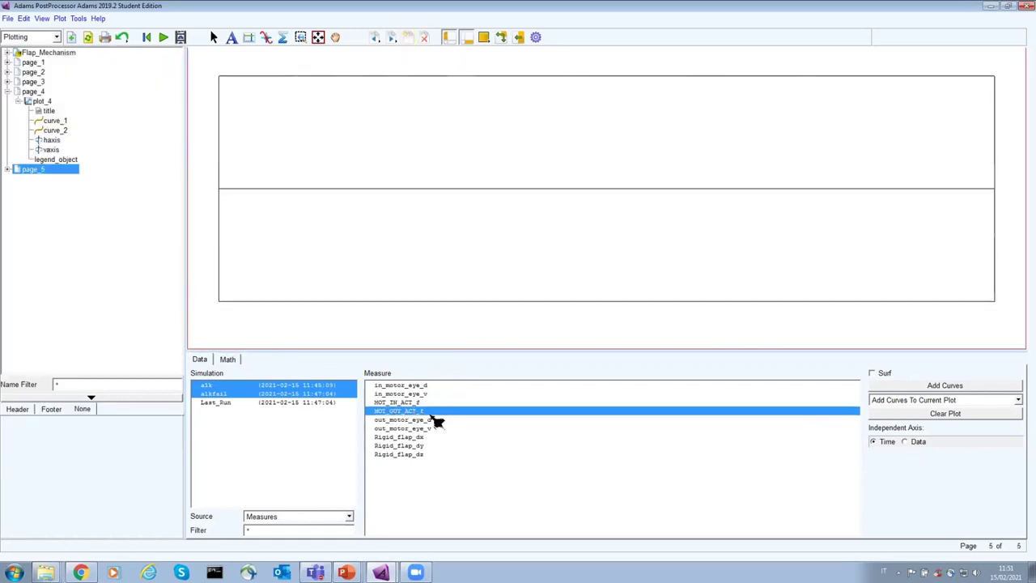
click(898, 387)
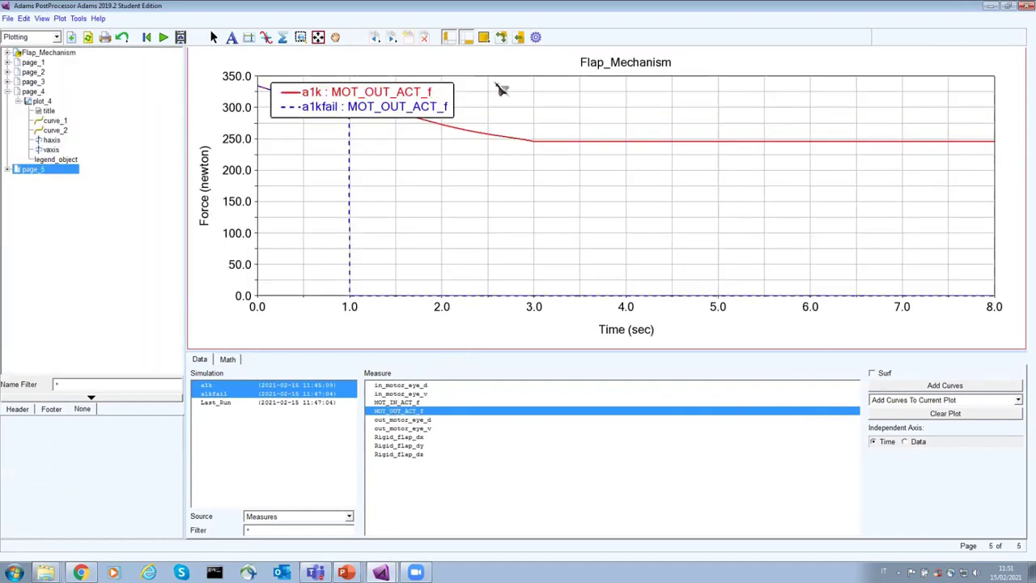
drag(497, 88, 899, 96)
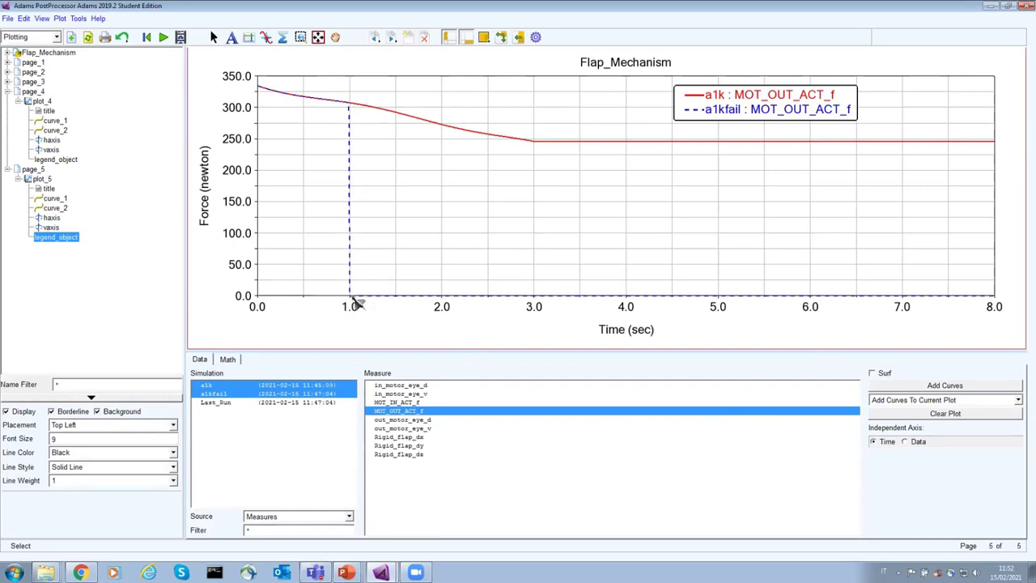
- Go back to the page with the MOT_IN_ACT_f plot, and return to Adams View
click(375, 38)
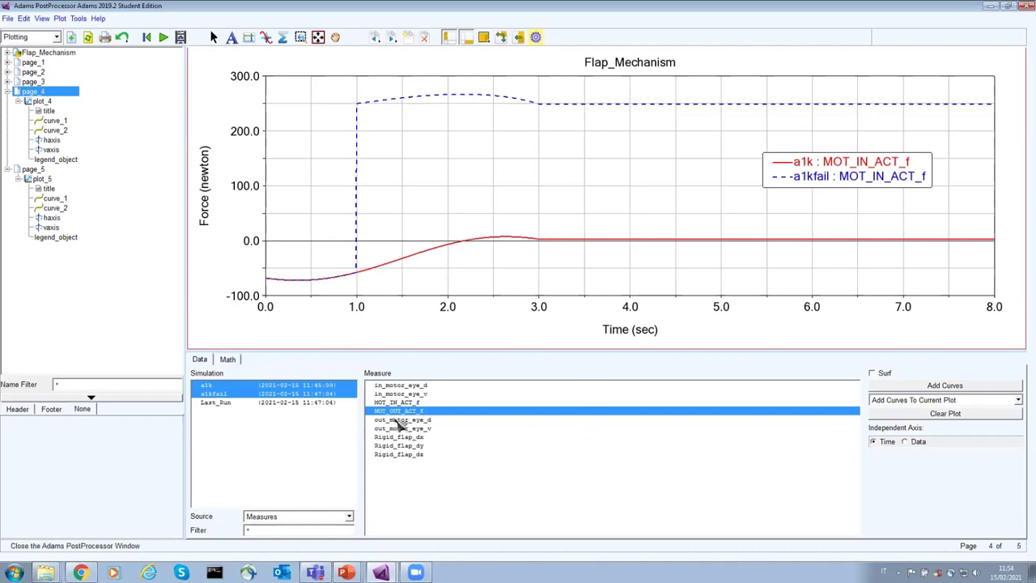
key(F8)
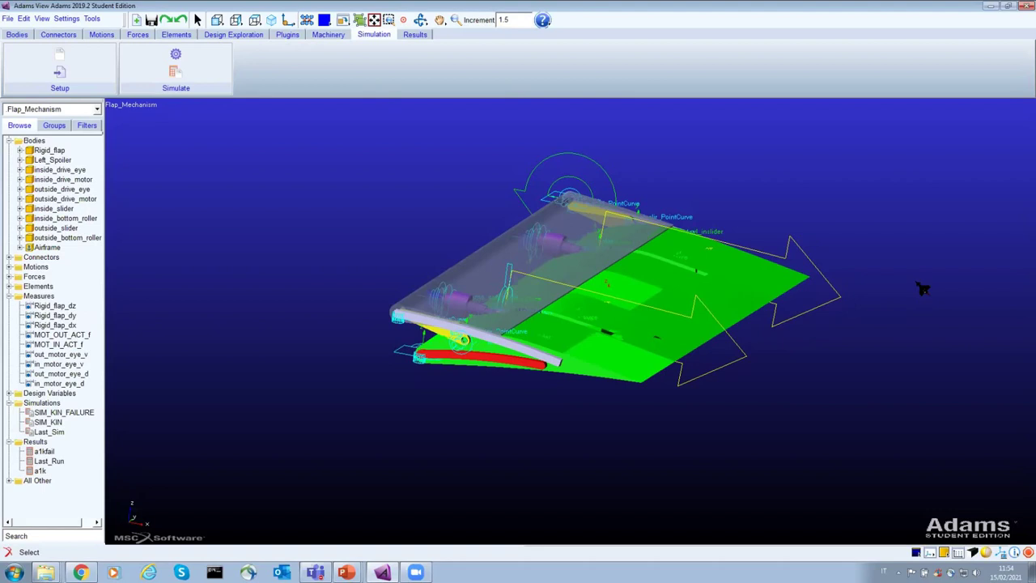
- Check the function that defines the MOT_IN_ACT joint motion and close its settings without changes
right_click(789, 261)
mouse_move(834, 264)
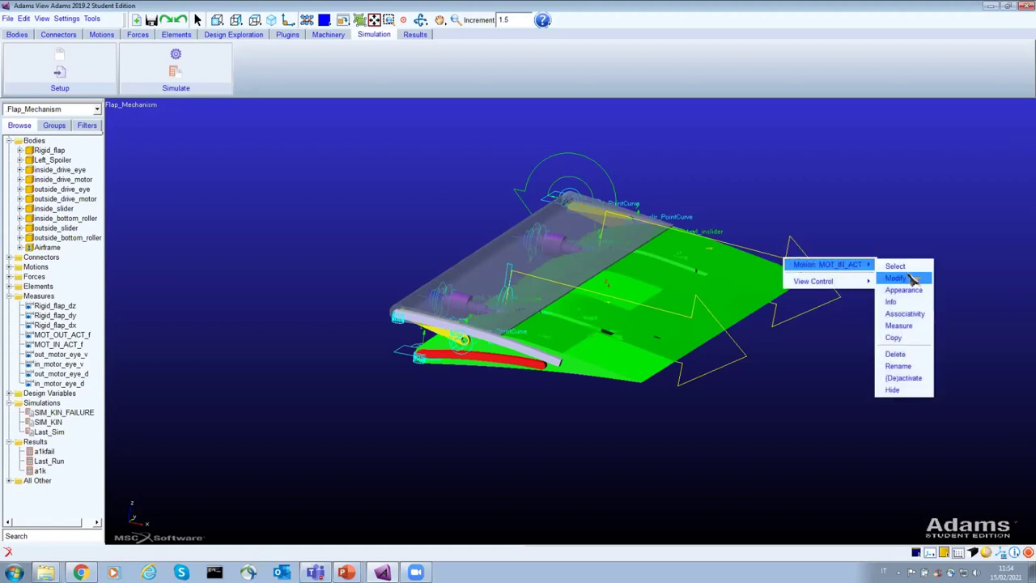
click(895, 278)
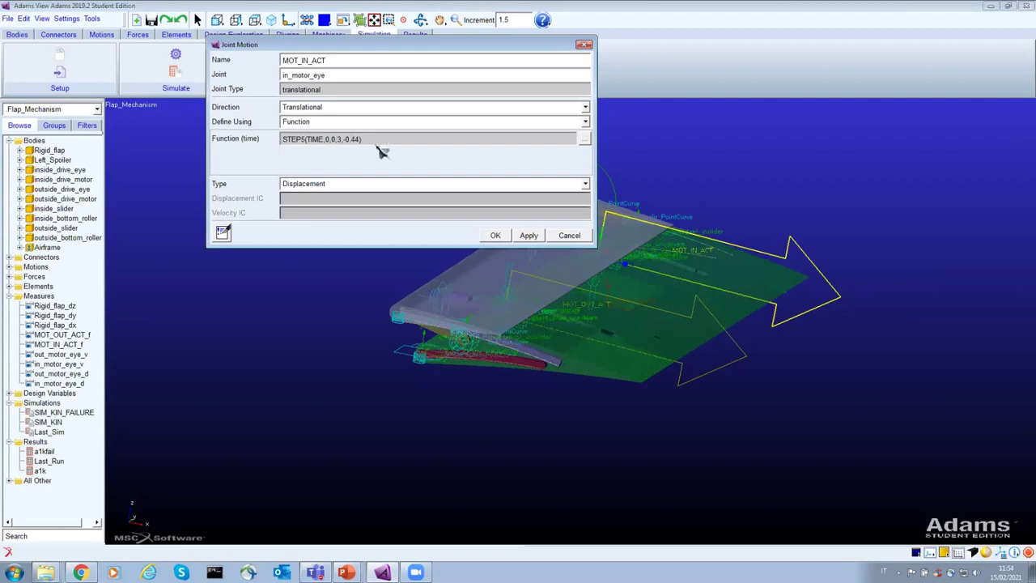
click(586, 236)
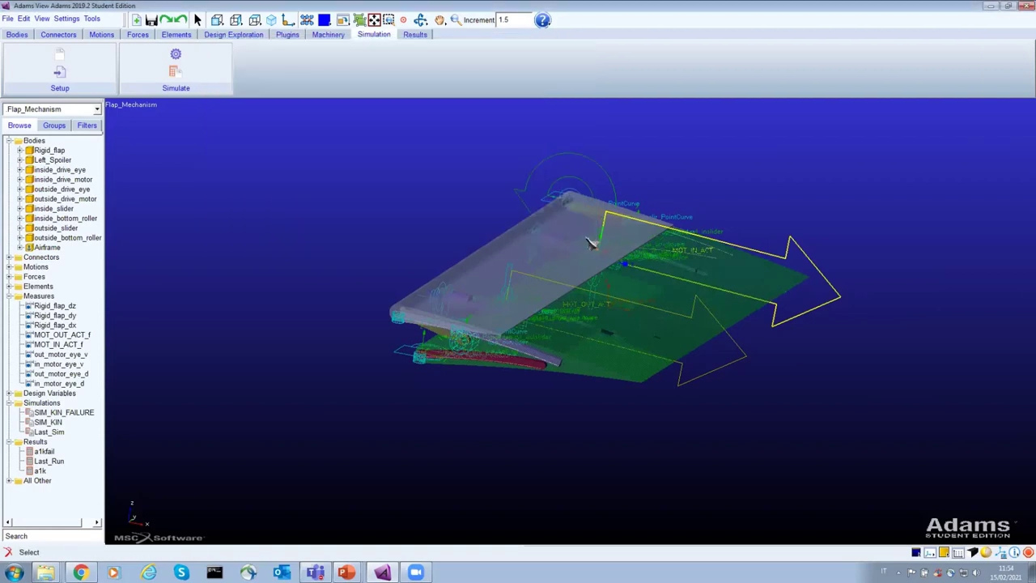
- Read the command file 4_Flap_DYN.cmd into the Flap_Mechanism model
click(98, 22)
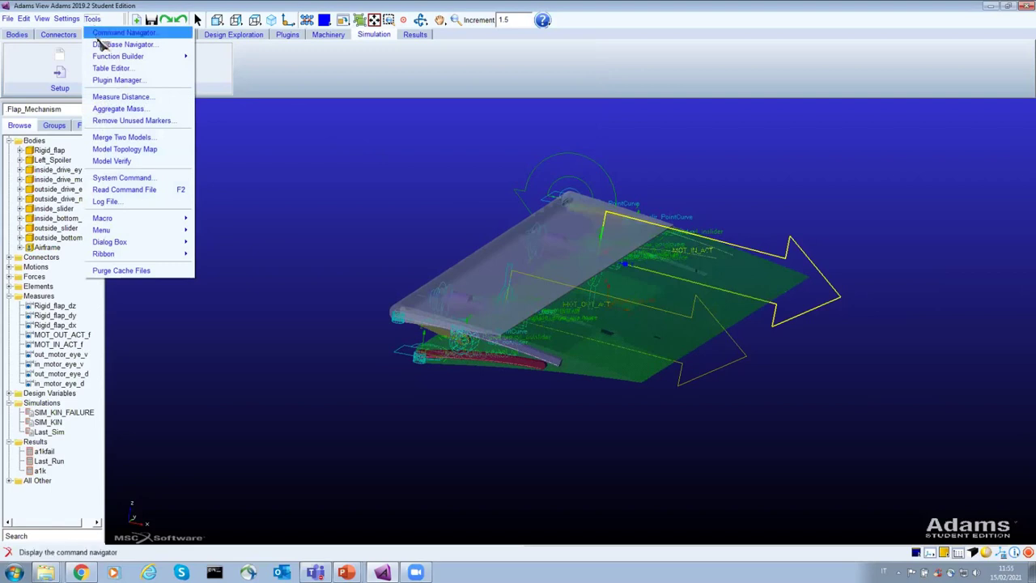
click(127, 191)
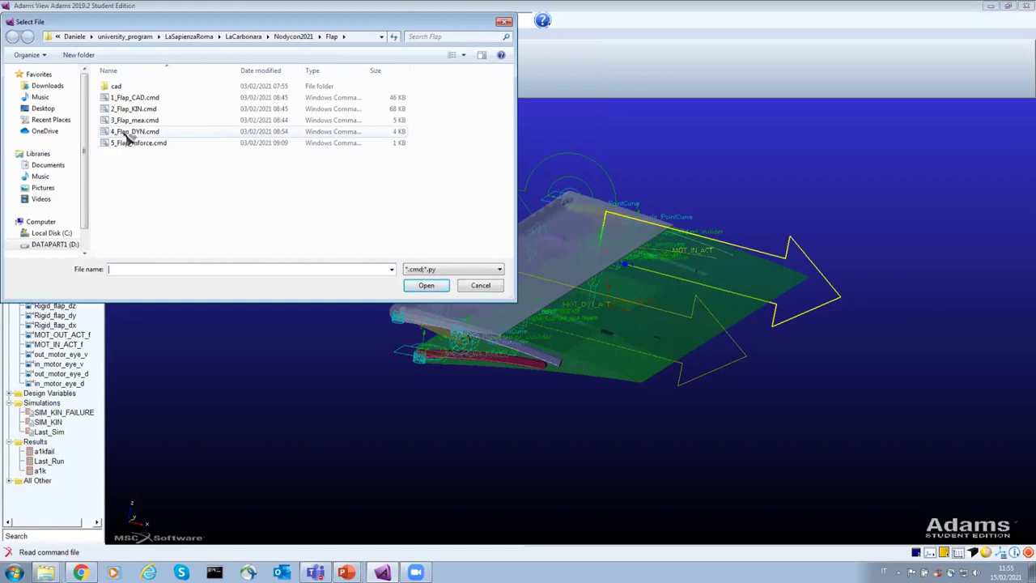
click(137, 131)
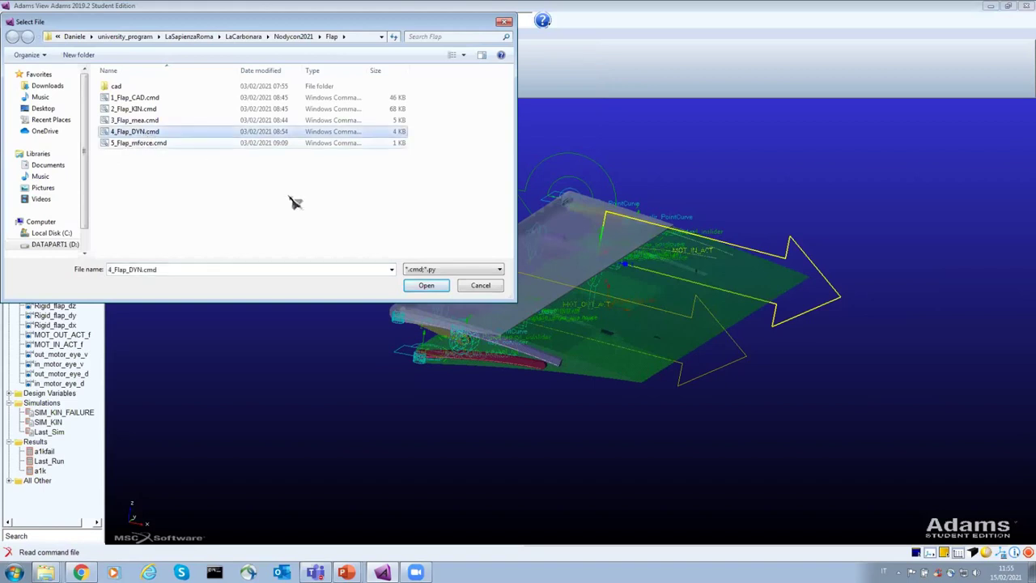
click(426, 286)
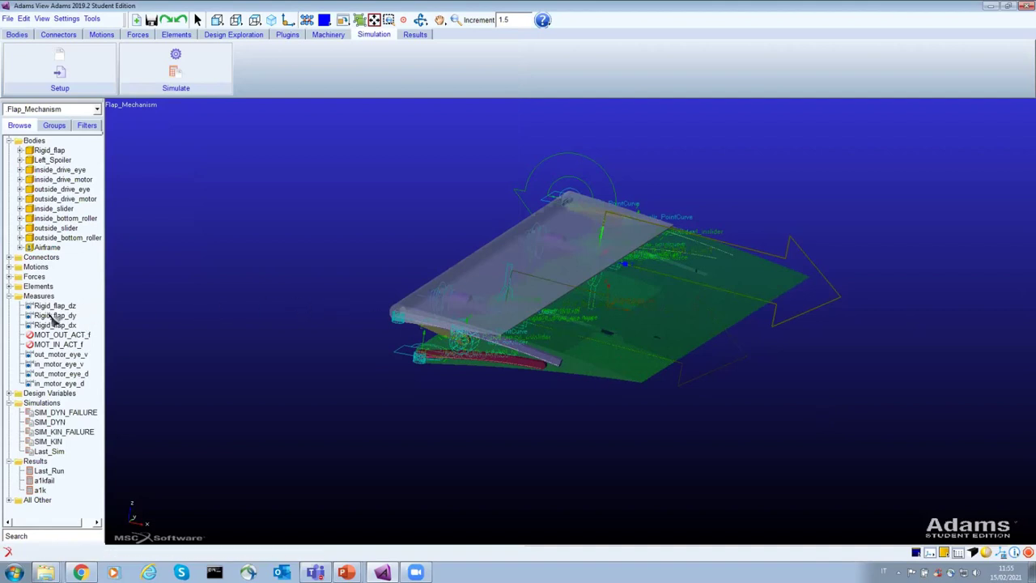
- Examine the full runtime function of the FlapForceInVec force in the Function Builder, and cancel out of the force settings
click(8, 276)
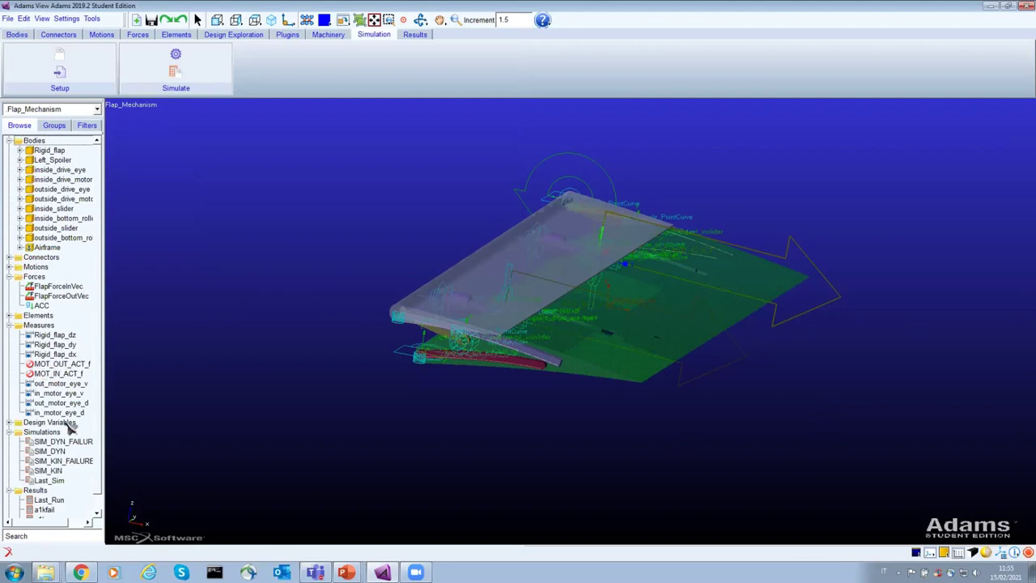
click(71, 288)
right_click(73, 291)
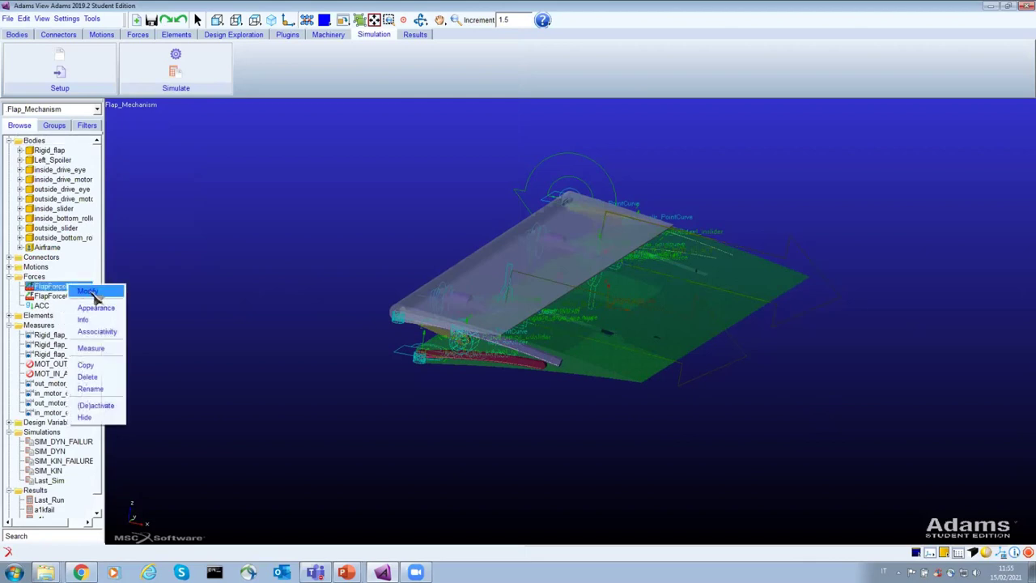
click(91, 293)
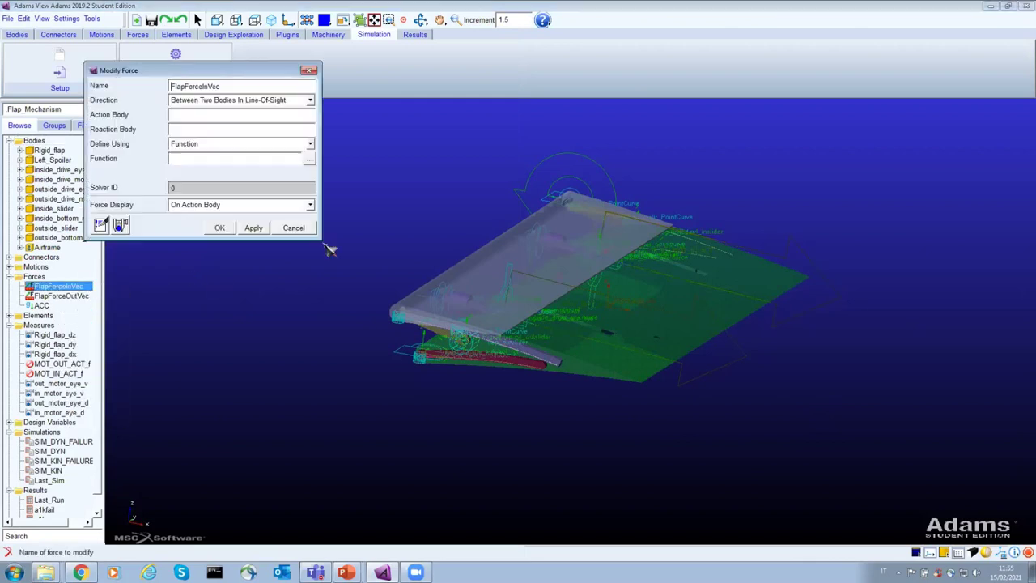
click(314, 158)
drag(252, 68, 500, 144)
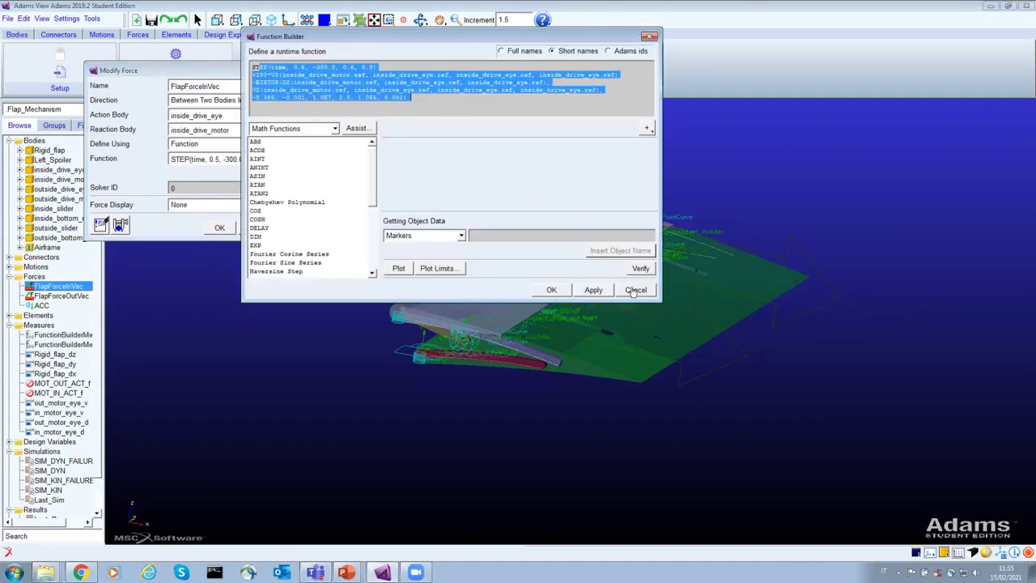
drag(536, 37, 754, 97)
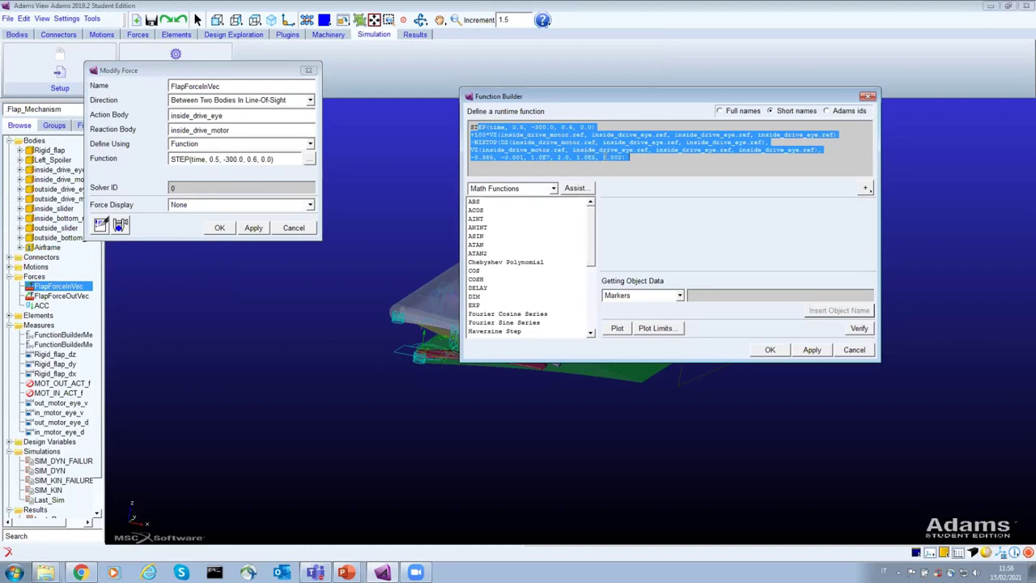
click(853, 350)
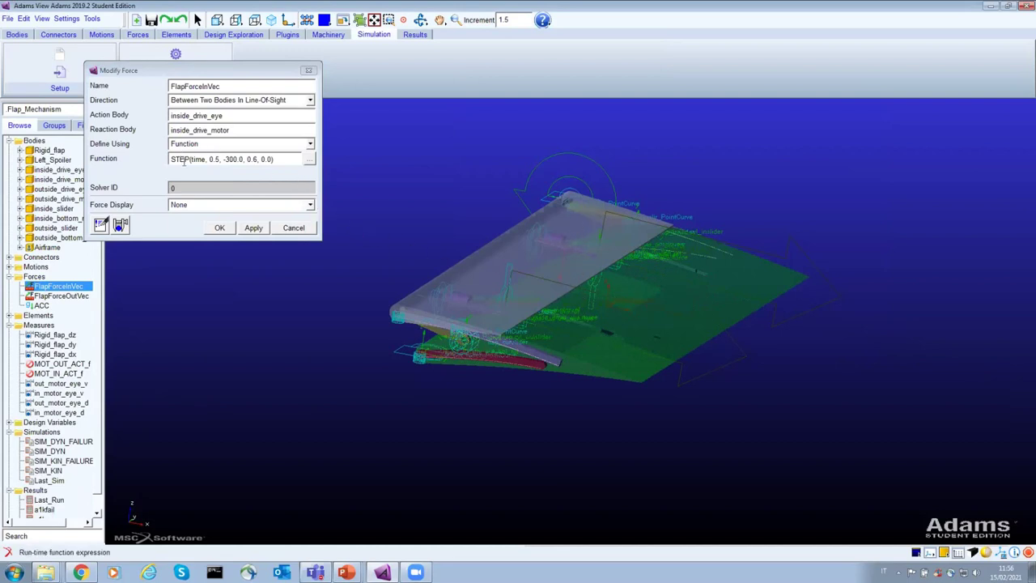
click(310, 159)
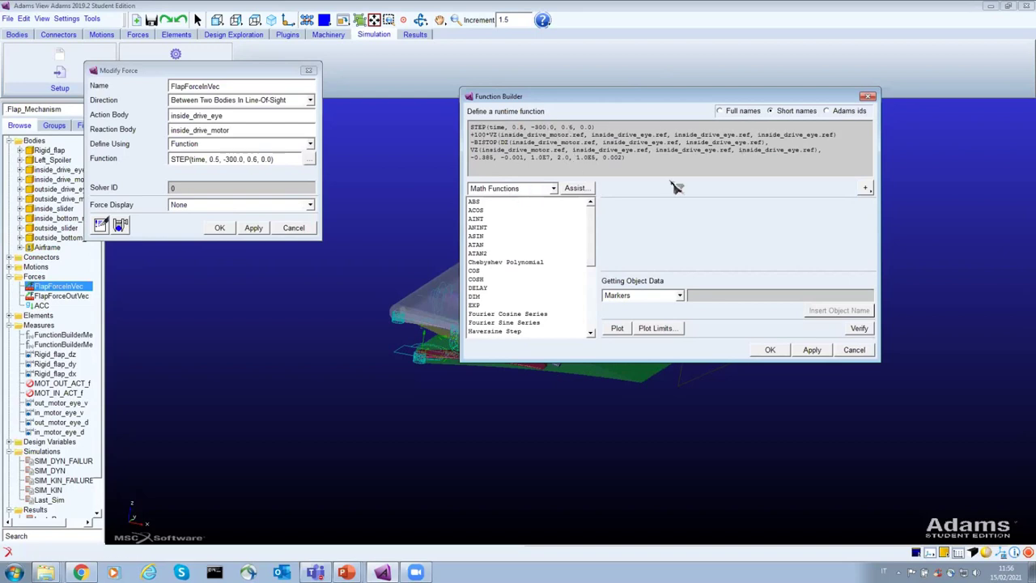
click(854, 349)
click(293, 227)
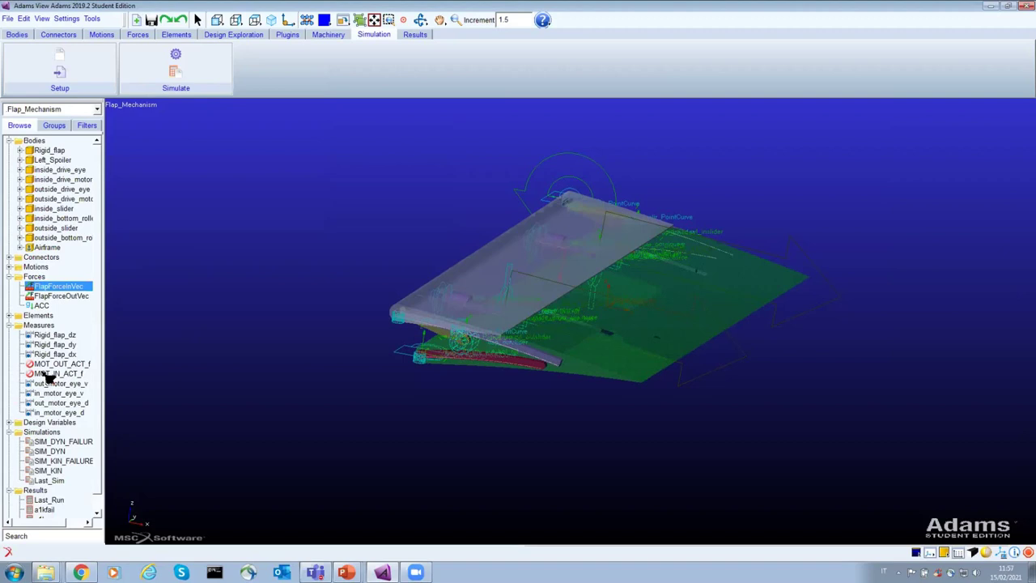
- Set the scripted simulation to use the SIM_DYN script and run it
scroll(102, 347, down, 1)
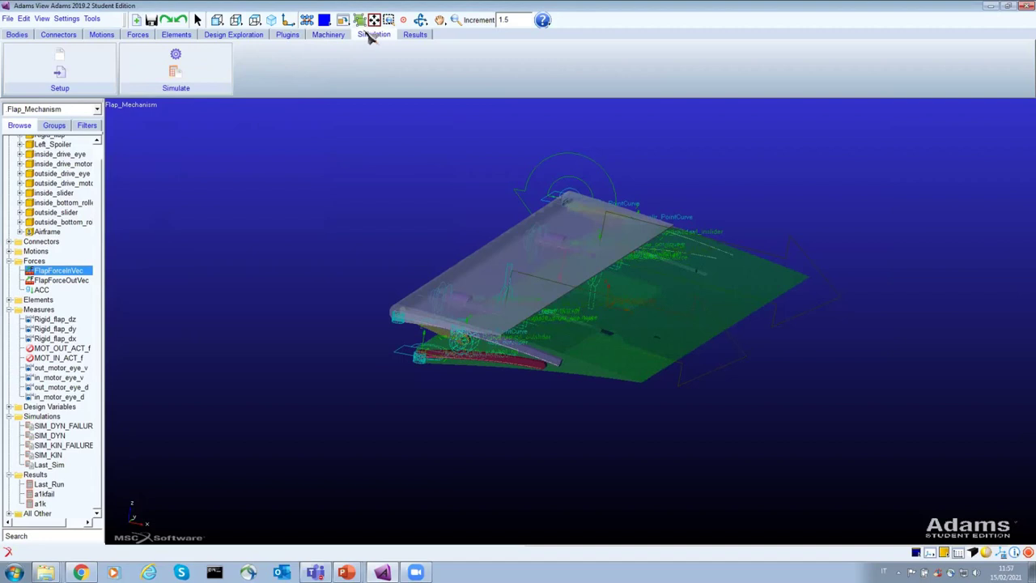
click(176, 77)
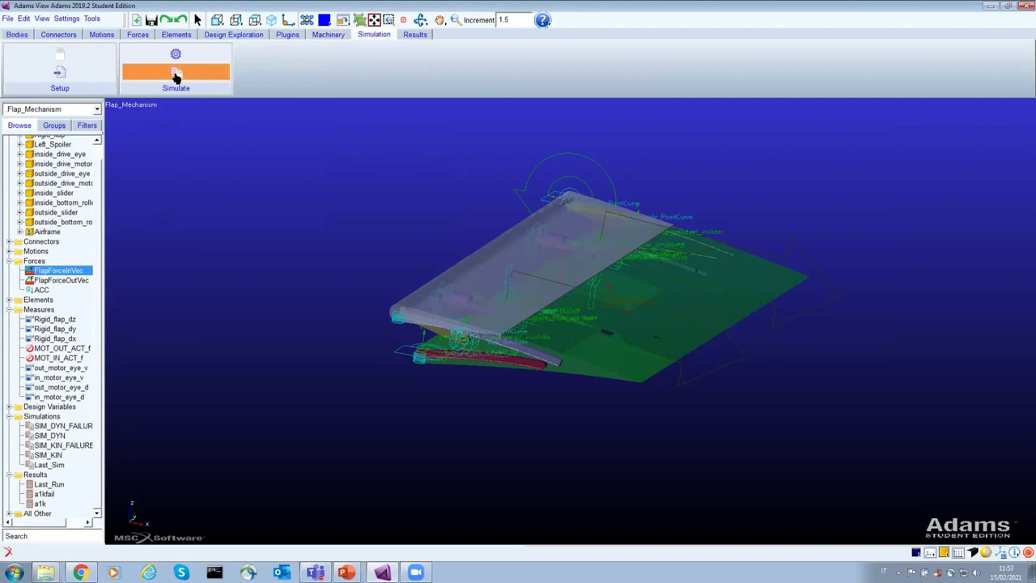
drag(243, 103, 416, 39)
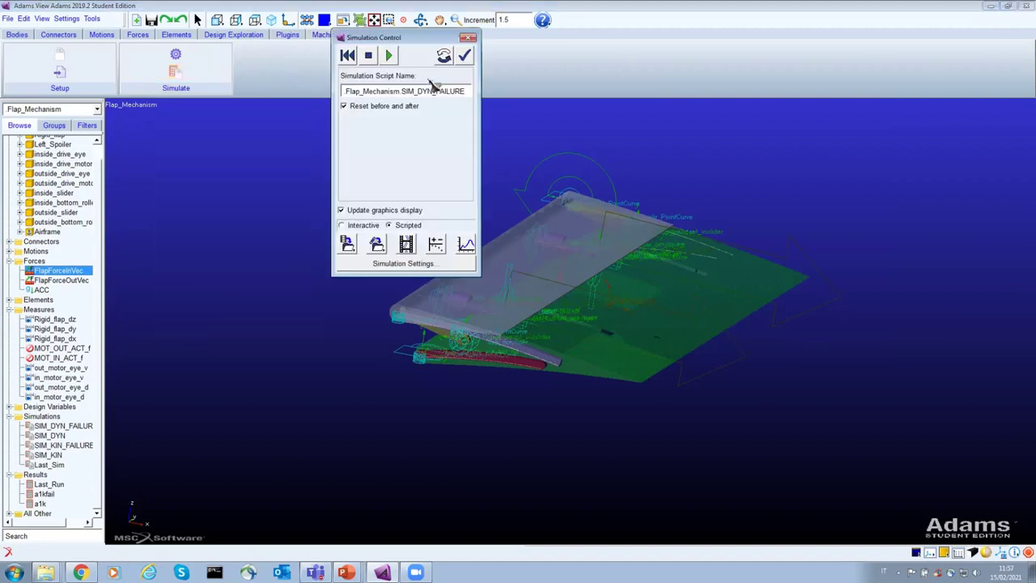
right_click(430, 91)
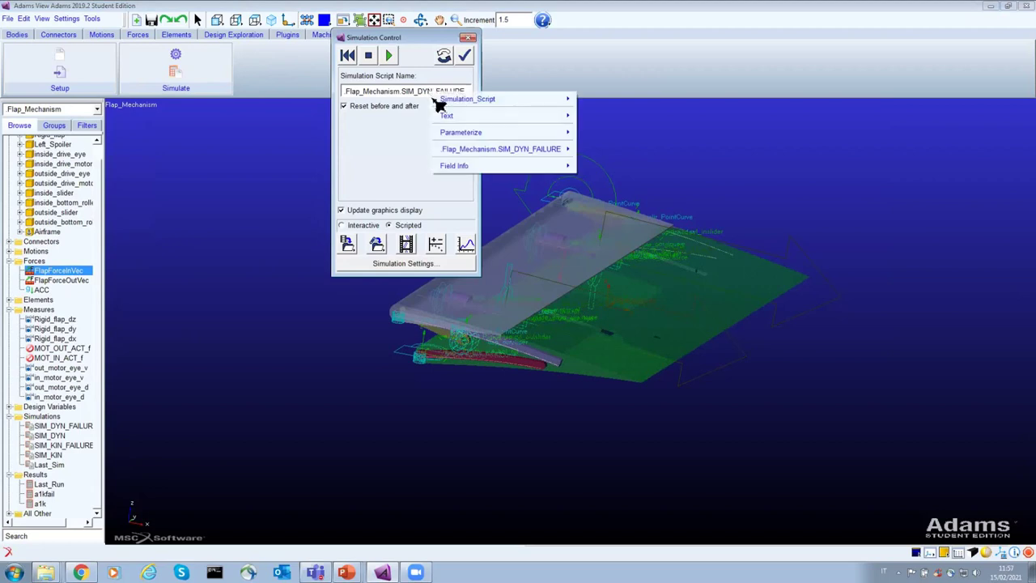
mouse_move(446, 103)
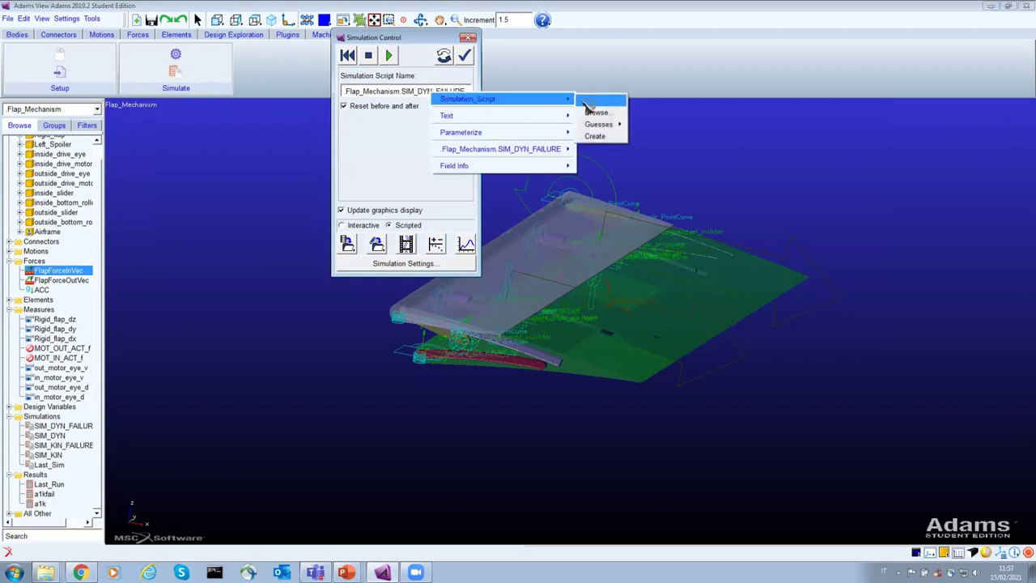
mouse_move(592, 127)
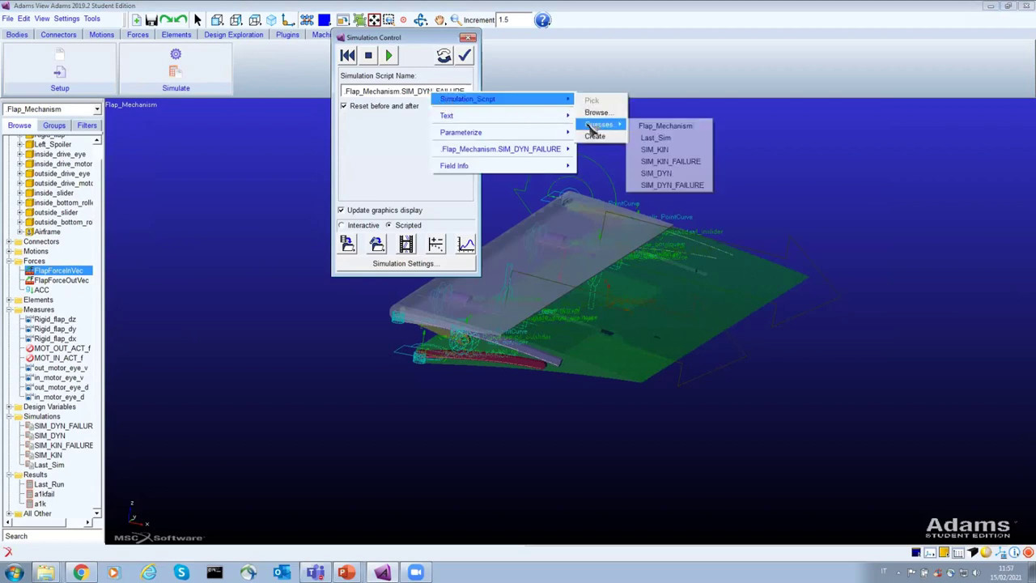
click(655, 174)
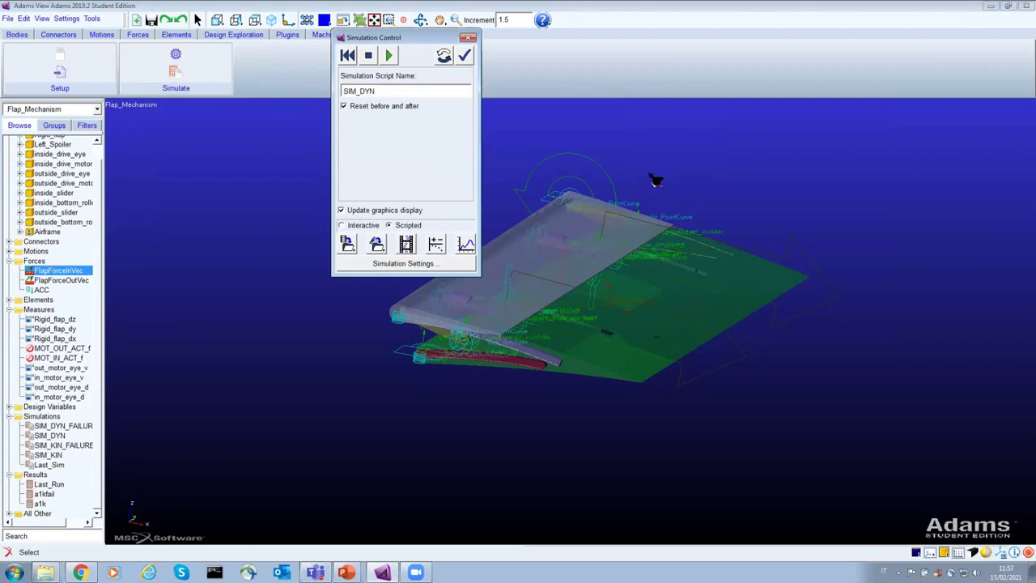
click(388, 57)
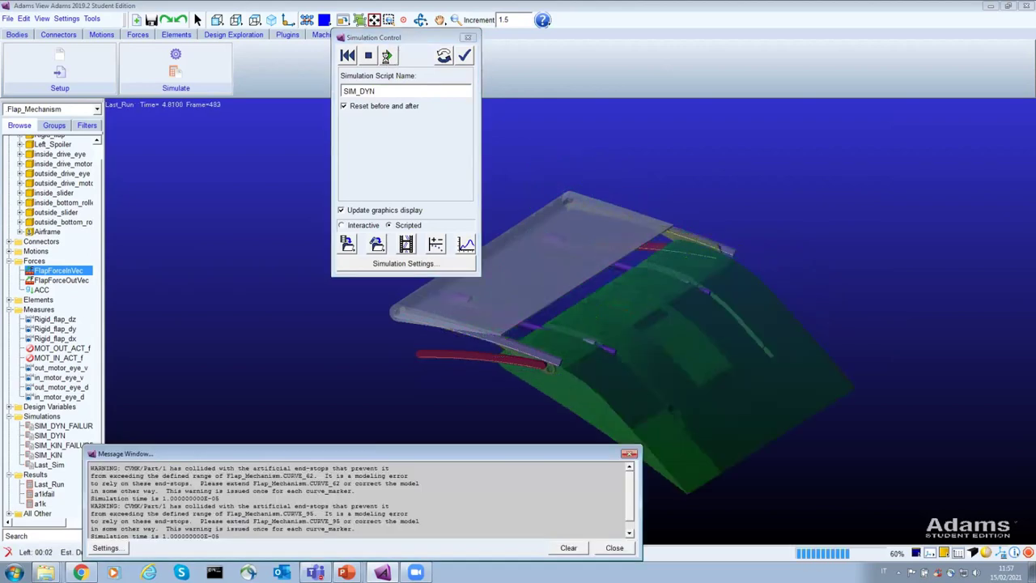
- Save the dynamic run's results as a2d and close the message window
click(347, 244)
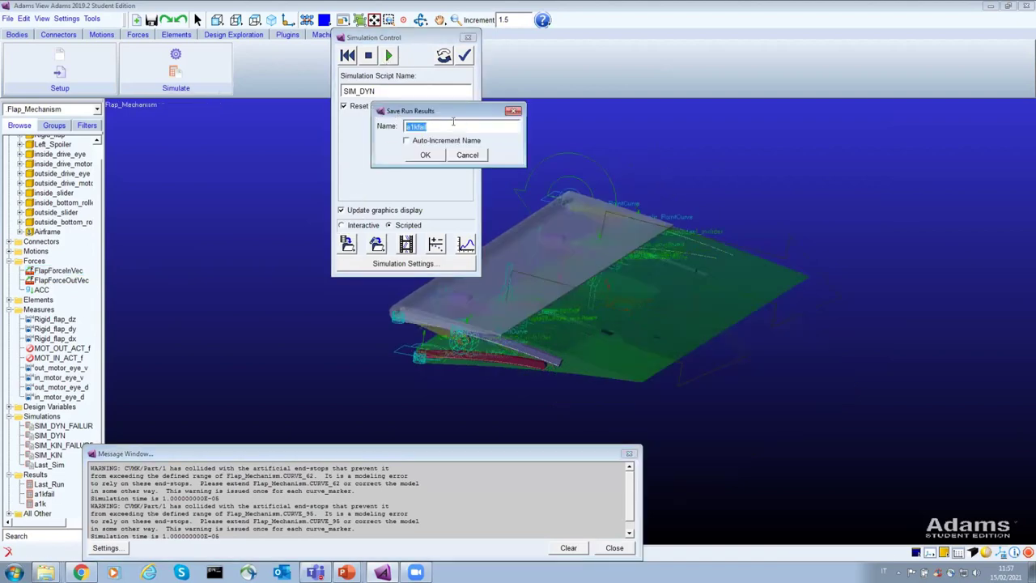
text(a2d)
click(429, 154)
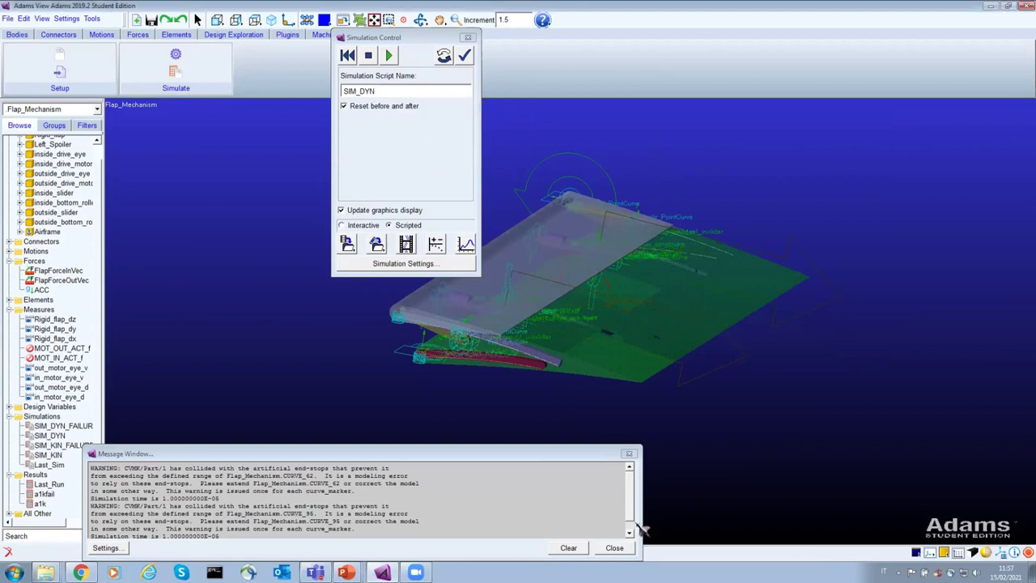
click(614, 547)
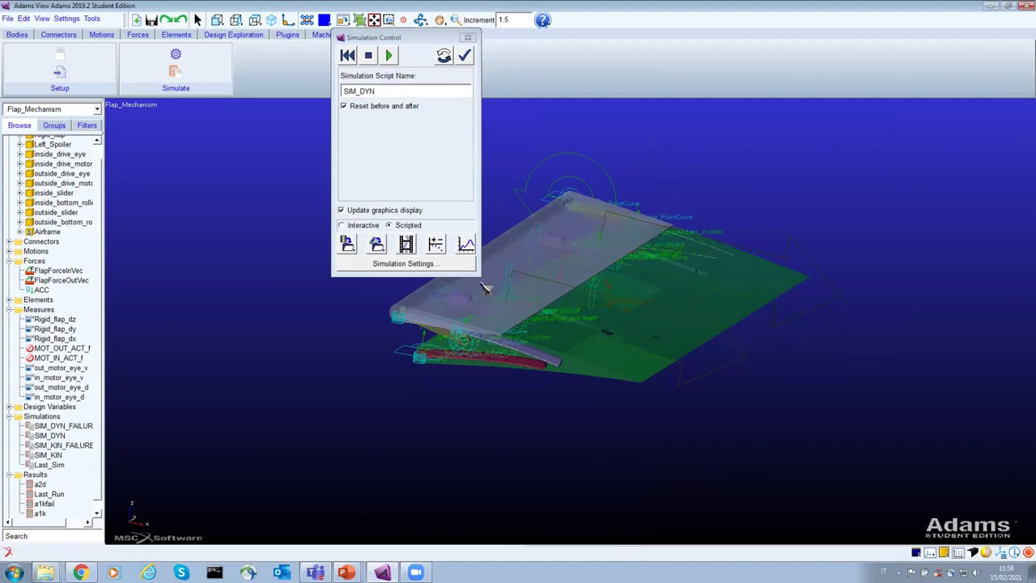
- Switch to Adams PostProcessor, add a new page and plot the Rigid_flap_dx measure for the a1k and a2d simulations
click(467, 246)
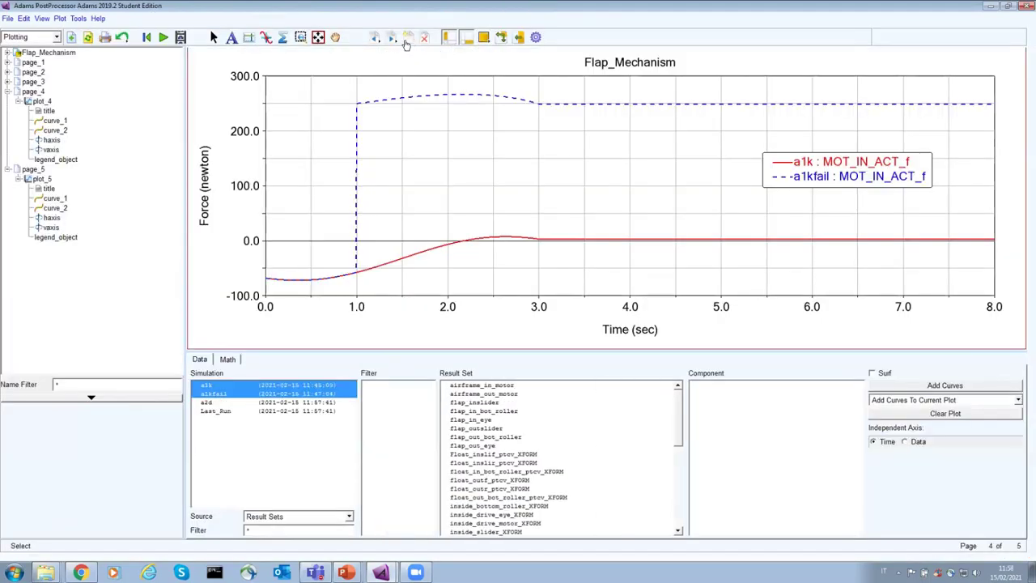
click(407, 40)
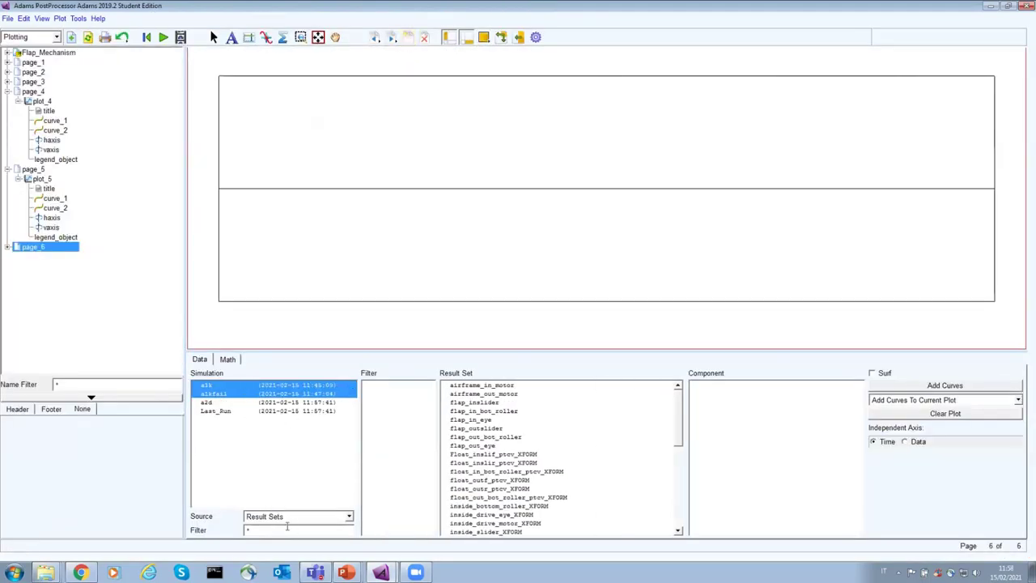
click(293, 518)
click(296, 537)
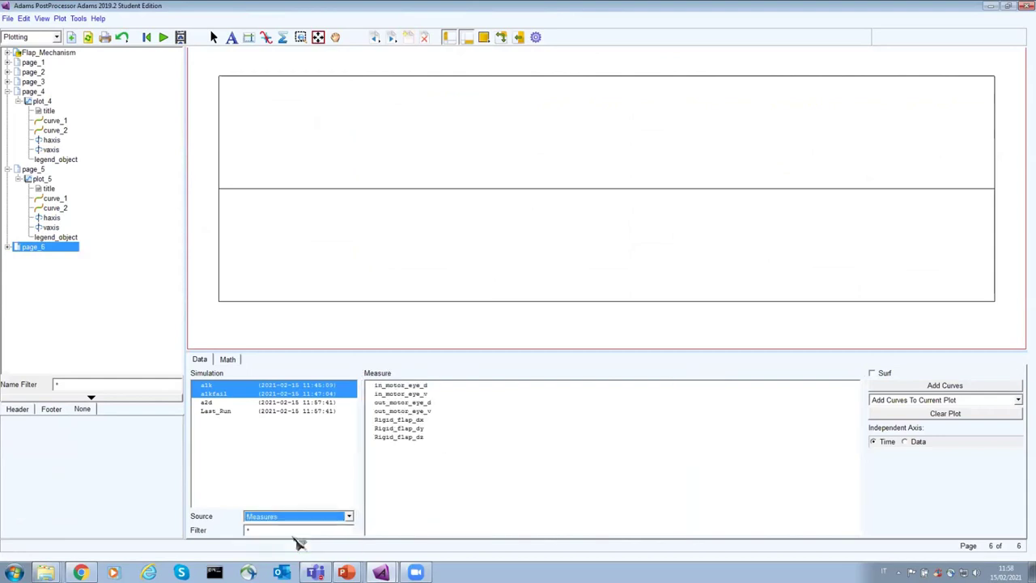
ctrl+click(228, 396)
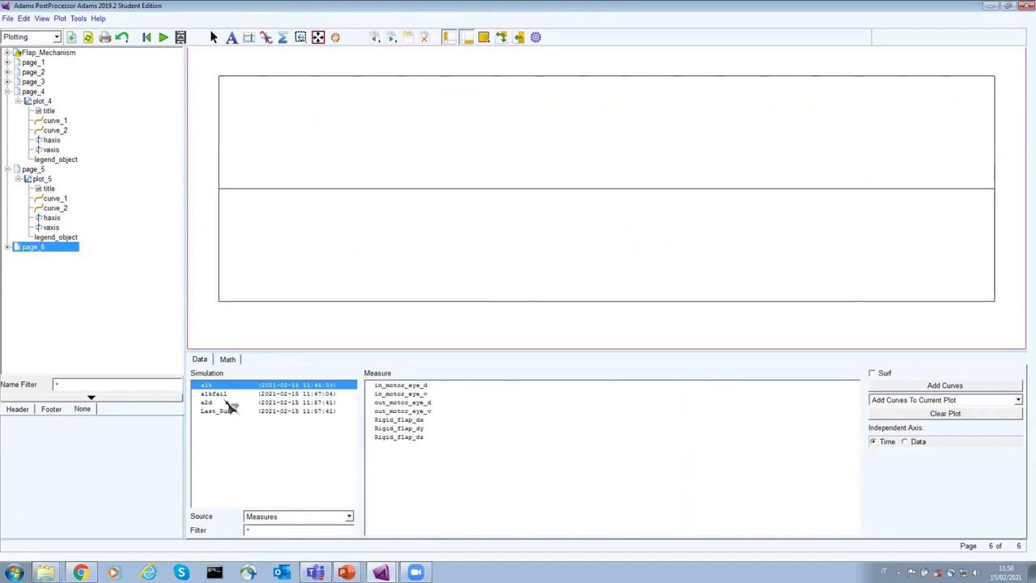
ctrl+click(228, 402)
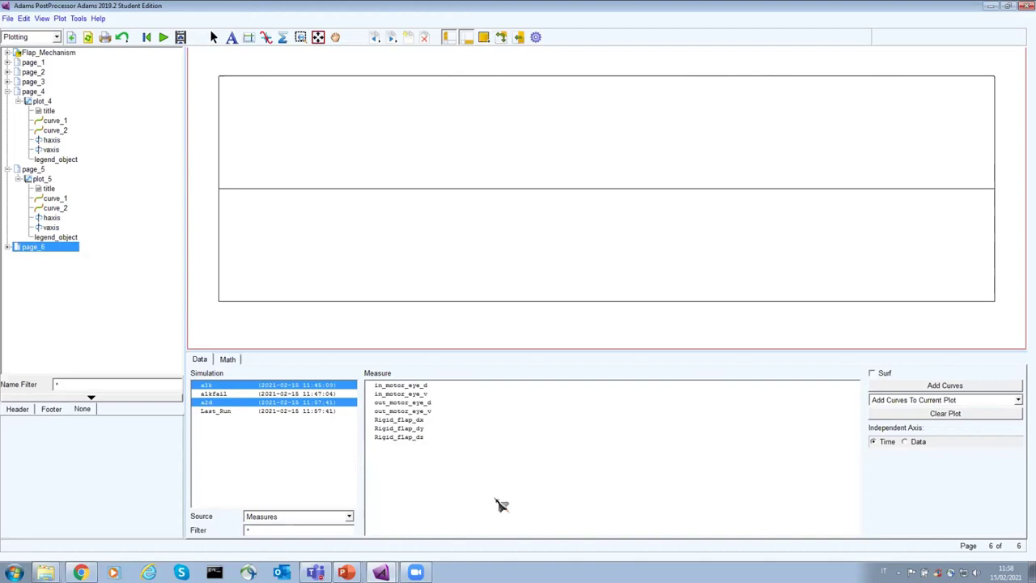
click(411, 420)
click(890, 387)
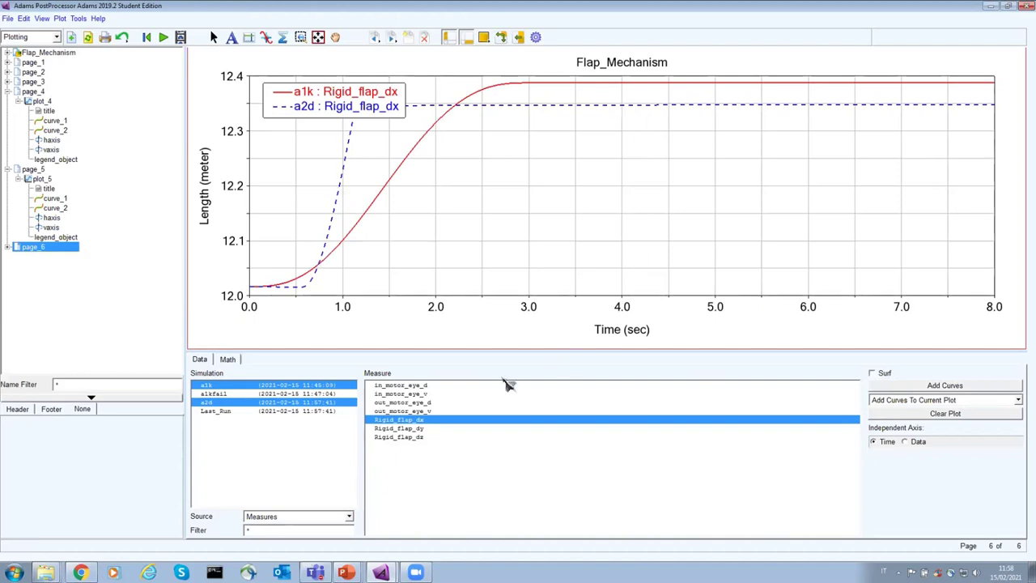
- Surf the in_motor_eye_d, Rigid_flap_dx and in_motor_eye_v measures for both simulations, moving the legend clear of the curves
click(431, 386)
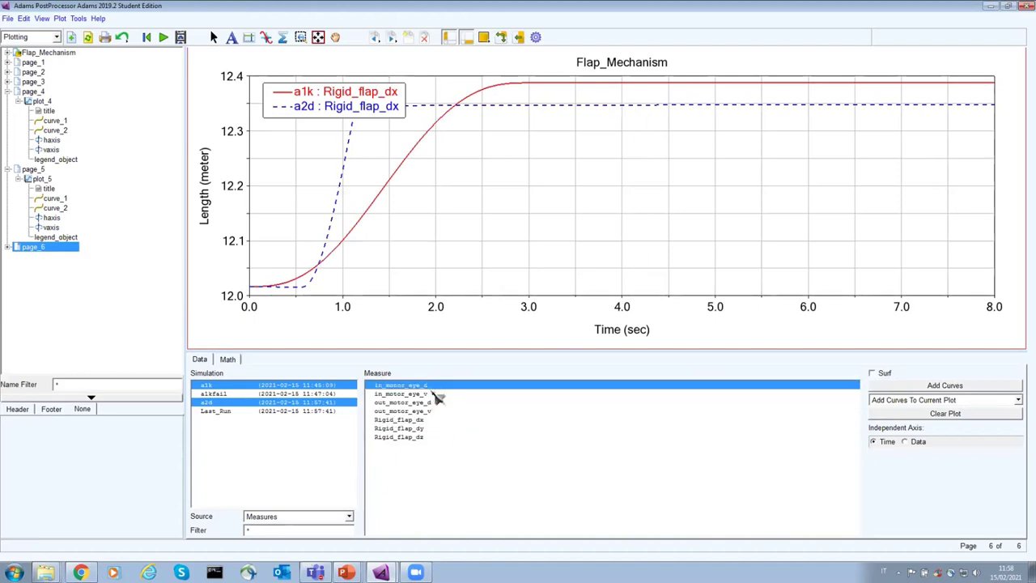
click(886, 374)
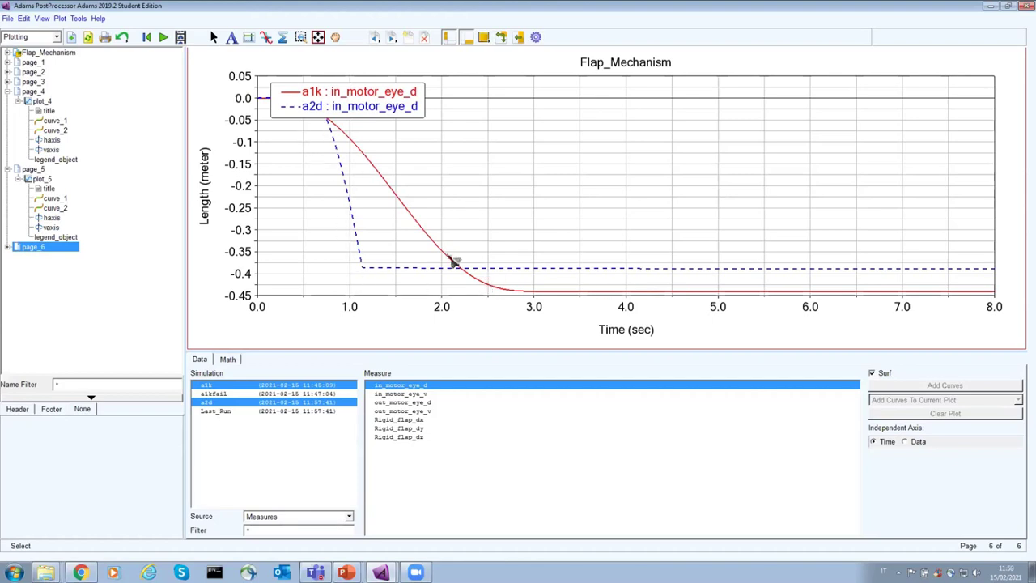
click(401, 420)
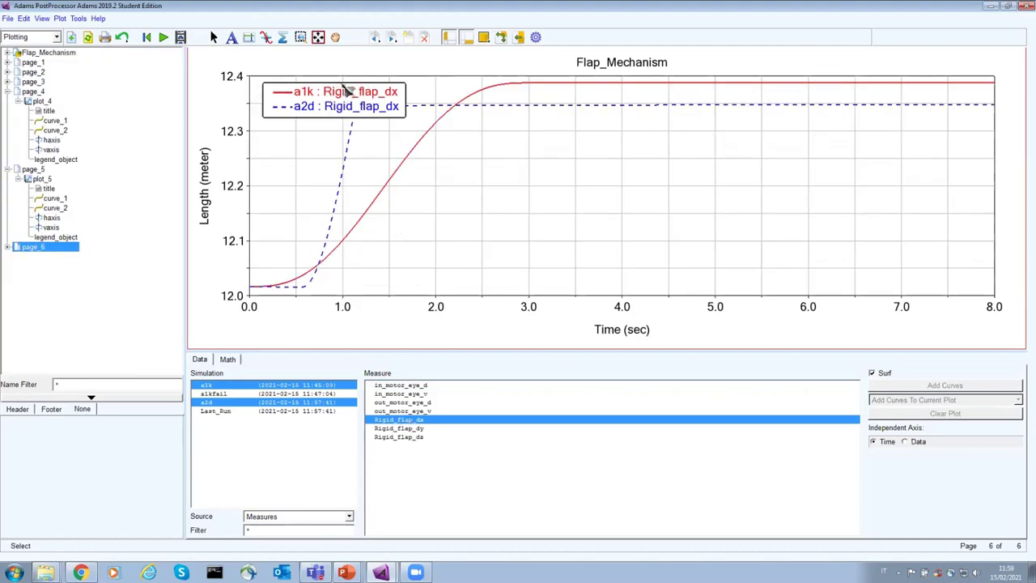
drag(344, 90, 782, 183)
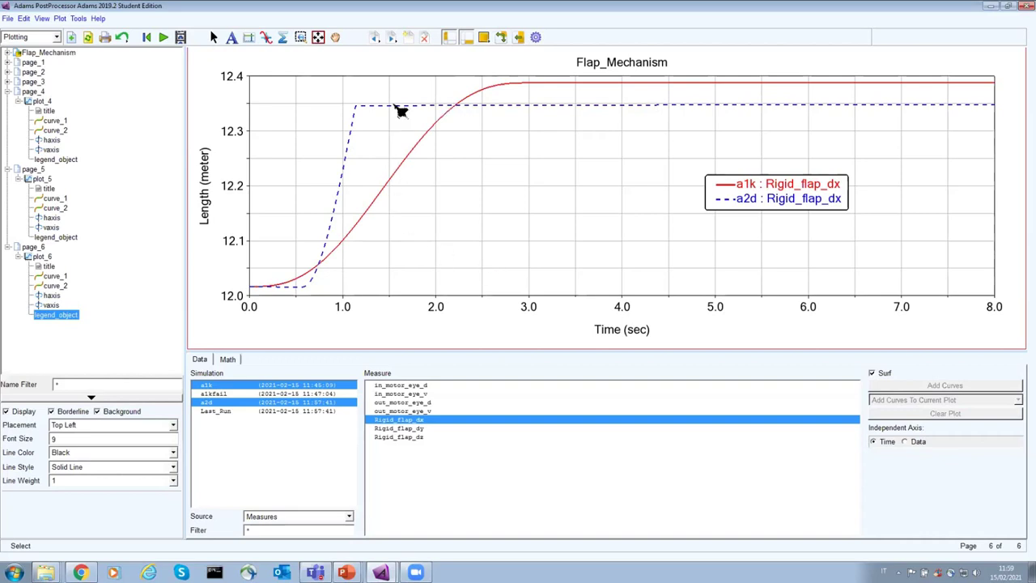
click(439, 394)
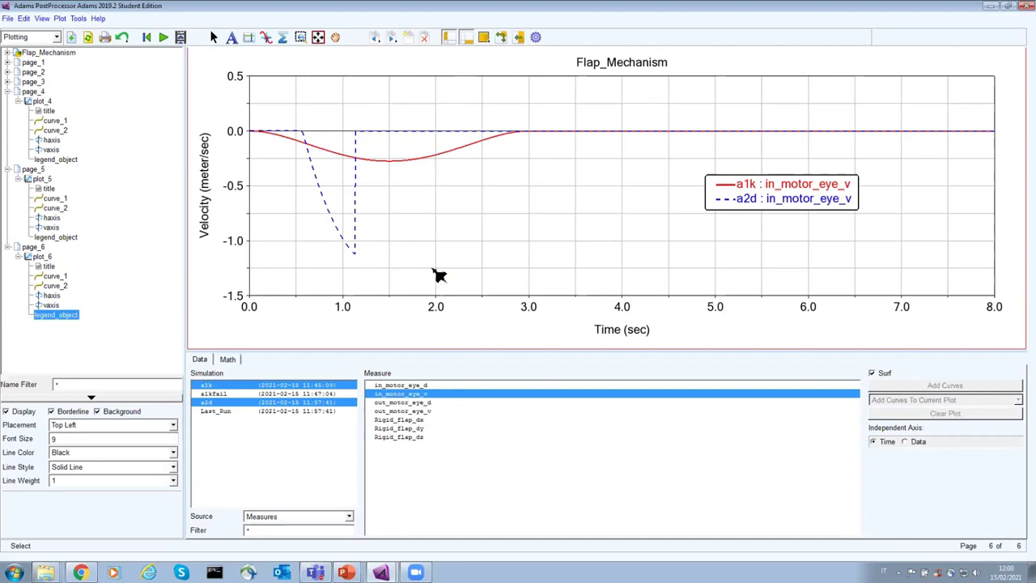
- Add another page and plot the FX component of the flap_in_bot_roller result set for a1k and a2d
click(407, 37)
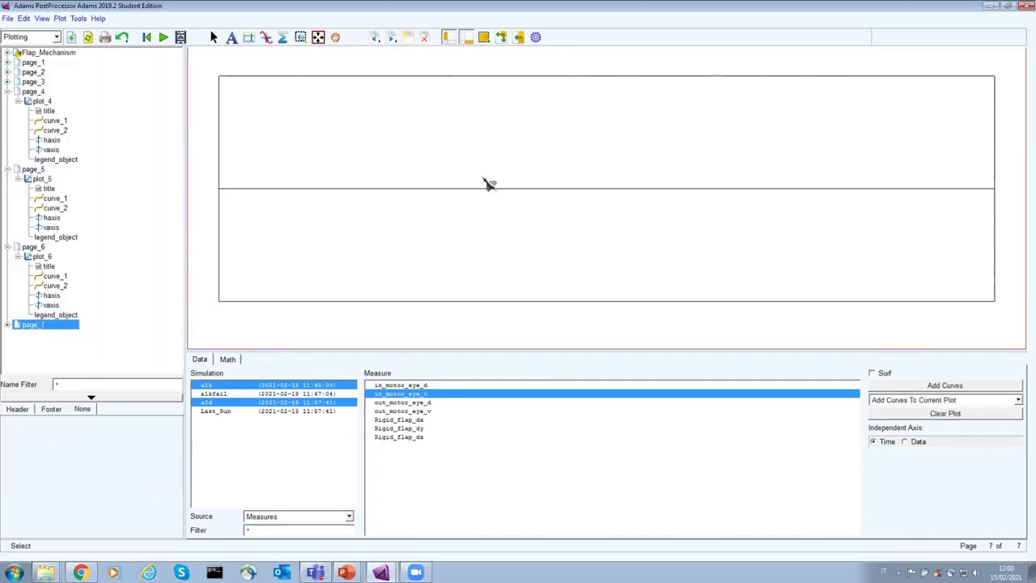
click(332, 524)
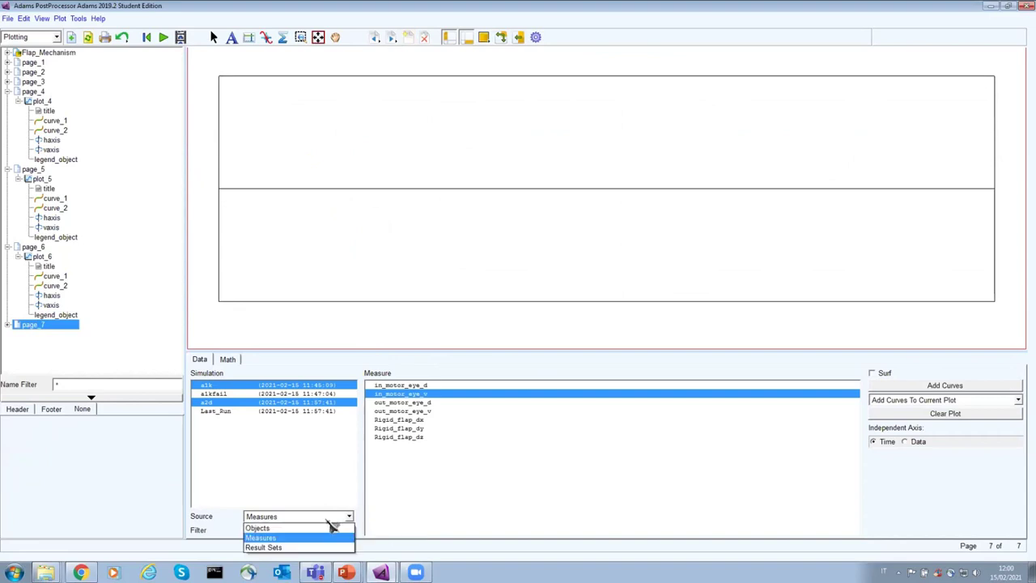
click(334, 547)
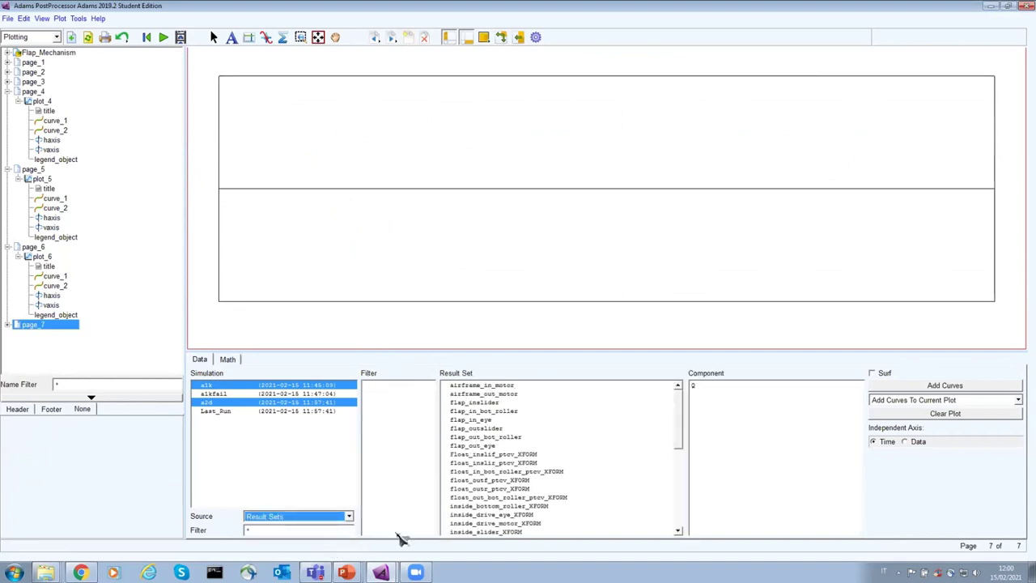
click(682, 427)
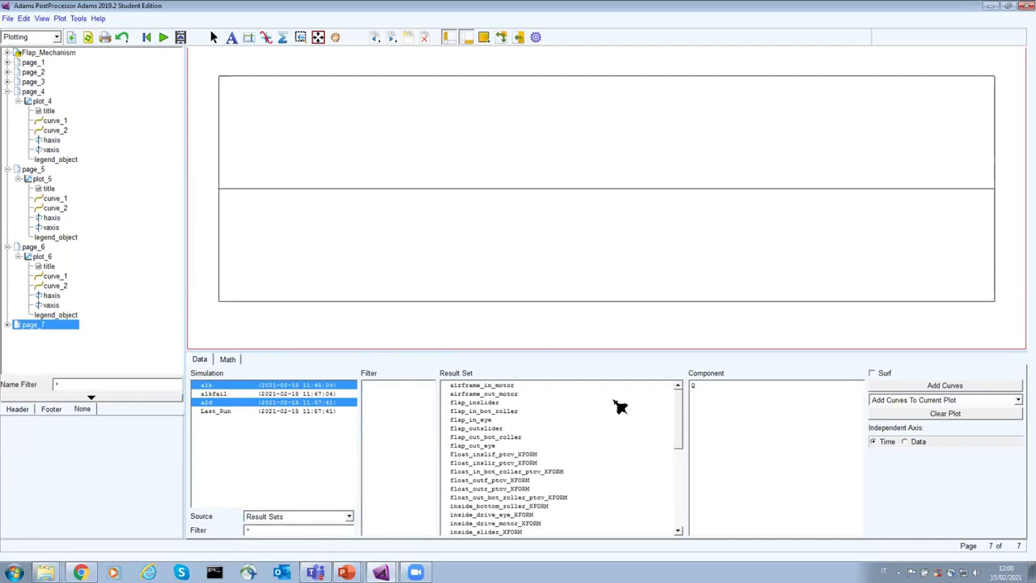
click(484, 413)
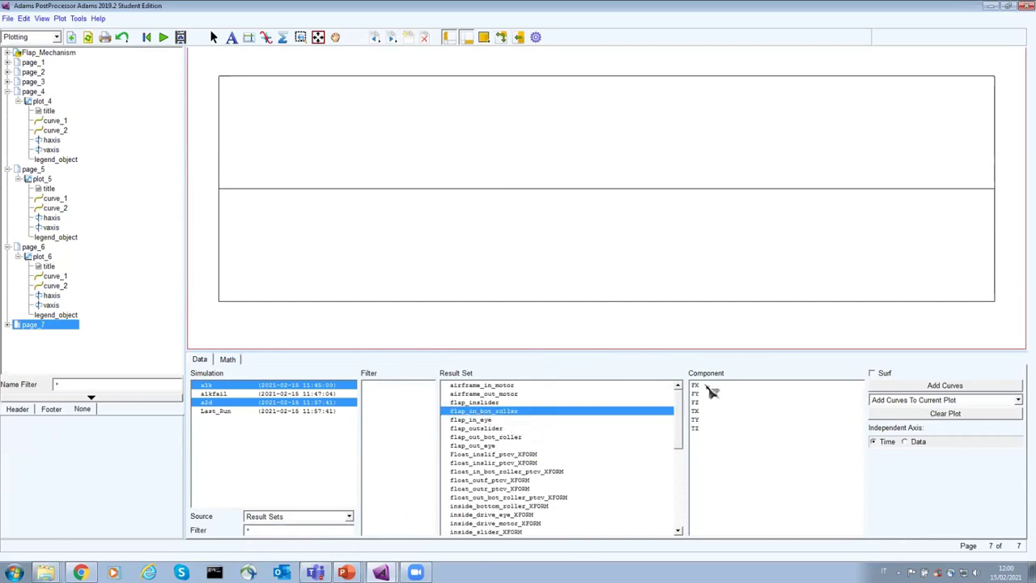
drag(709, 391, 709, 397)
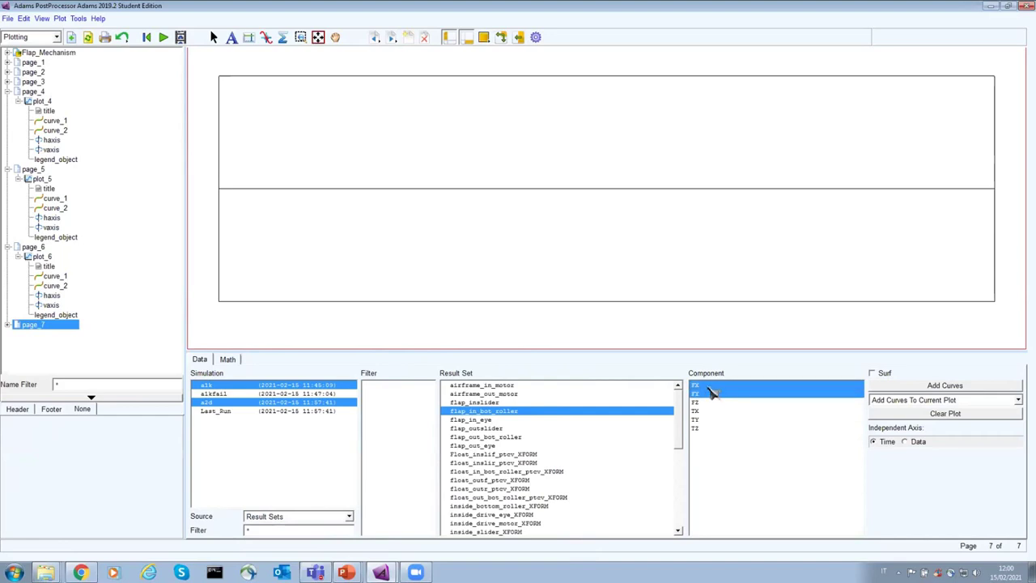
click(878, 389)
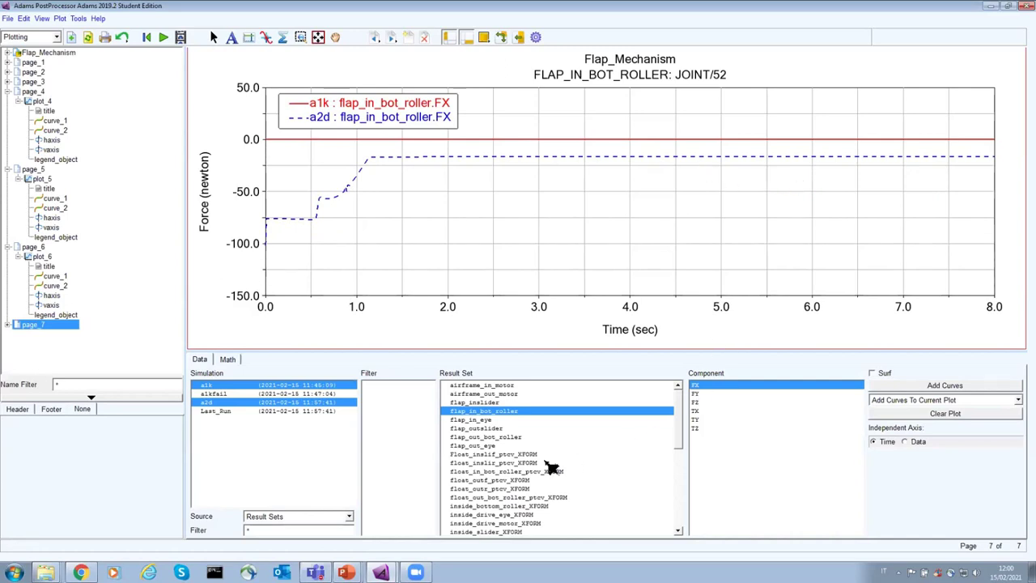
- Surf the FX force curves of flap_out_bot_roller, inslir_PointCurve and in_bot_roller_pointcurve for both simulations
click(522, 437)
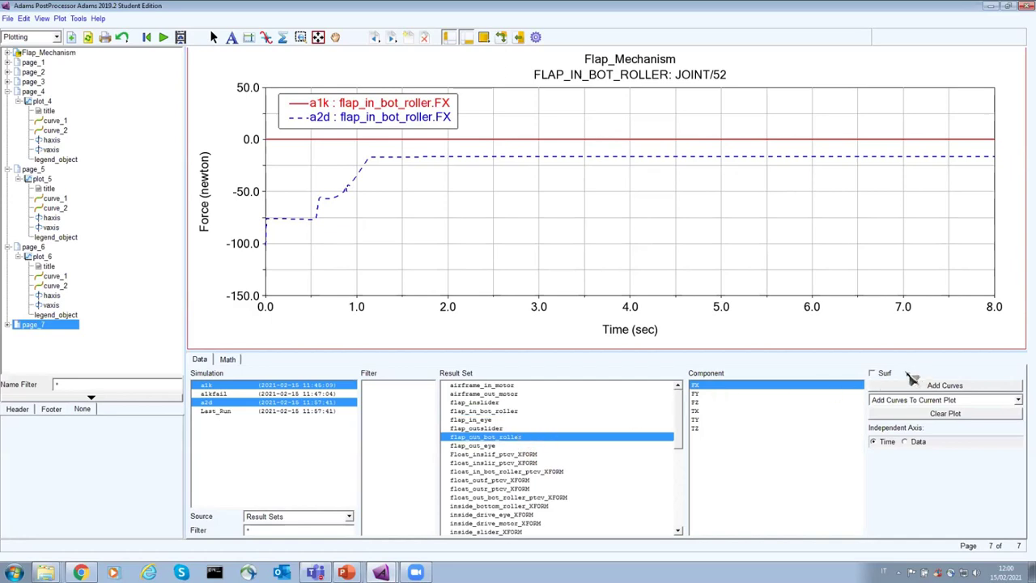
click(883, 374)
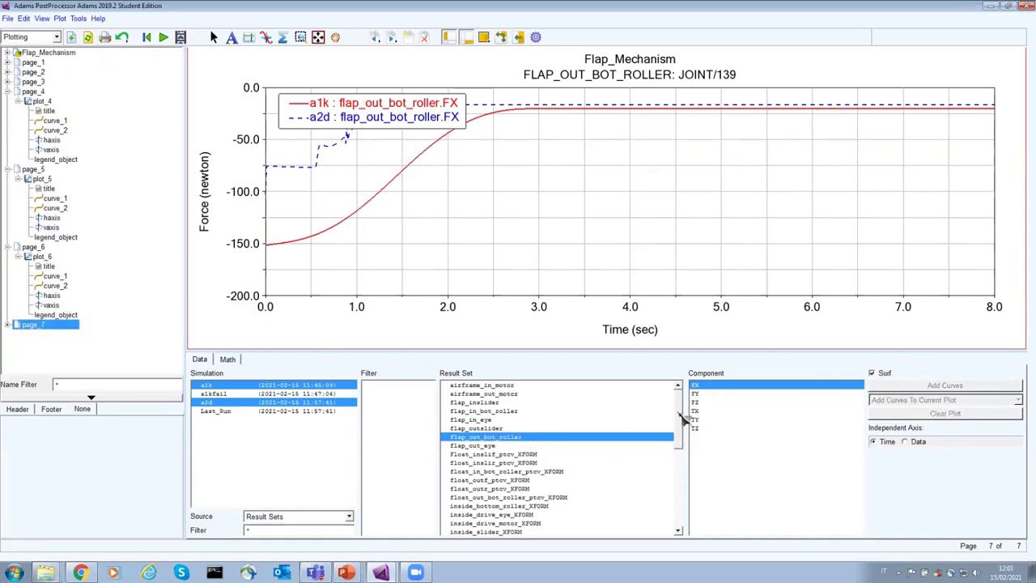
drag(680, 417, 684, 457)
click(565, 445)
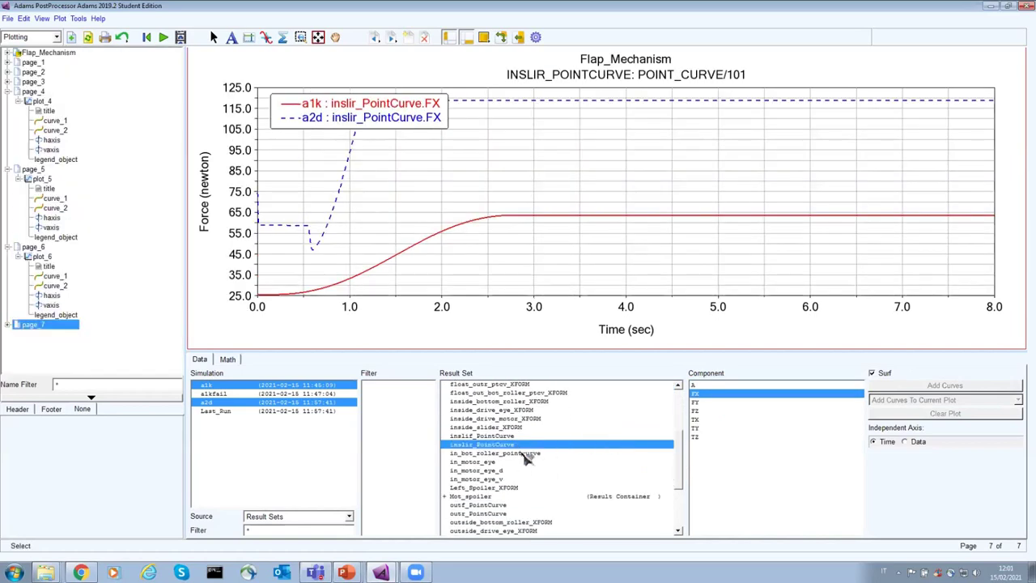
click(526, 454)
click(475, 471)
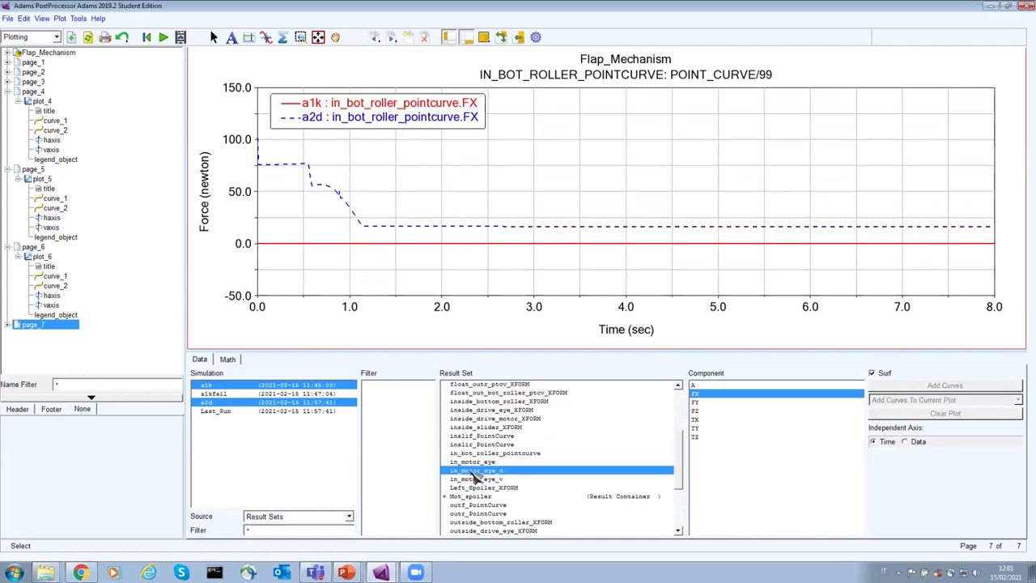
- Examine the FY, FZ, TX and TY components of the outf_PointCurve result set for both simulations
click(490, 505)
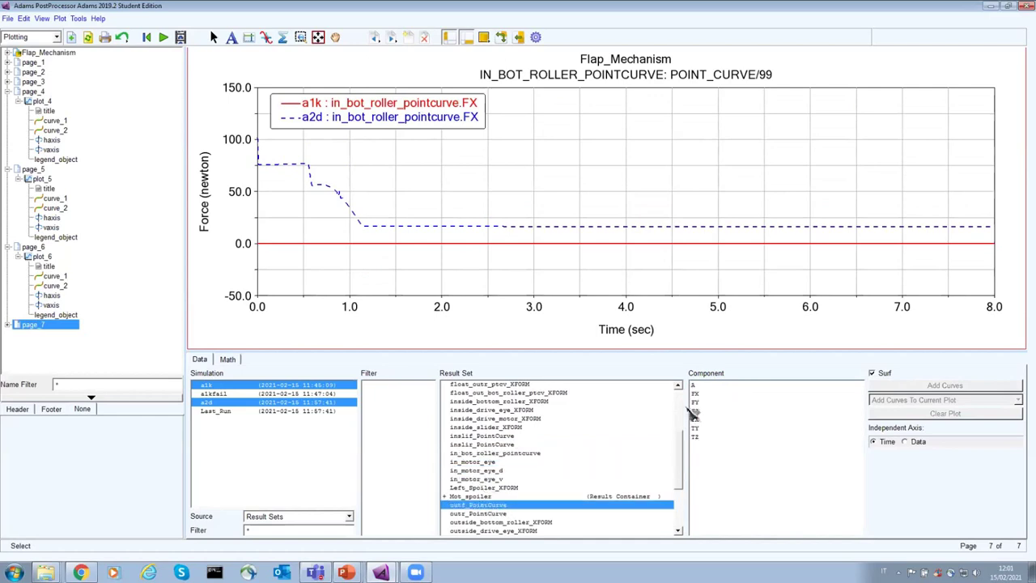
click(696, 403)
click(704, 411)
click(710, 419)
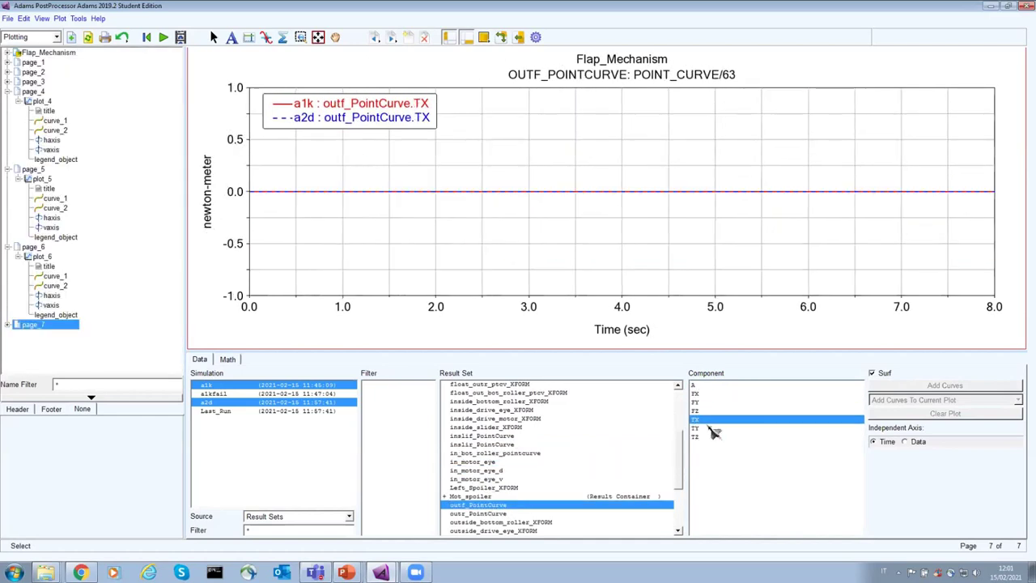
click(711, 429)
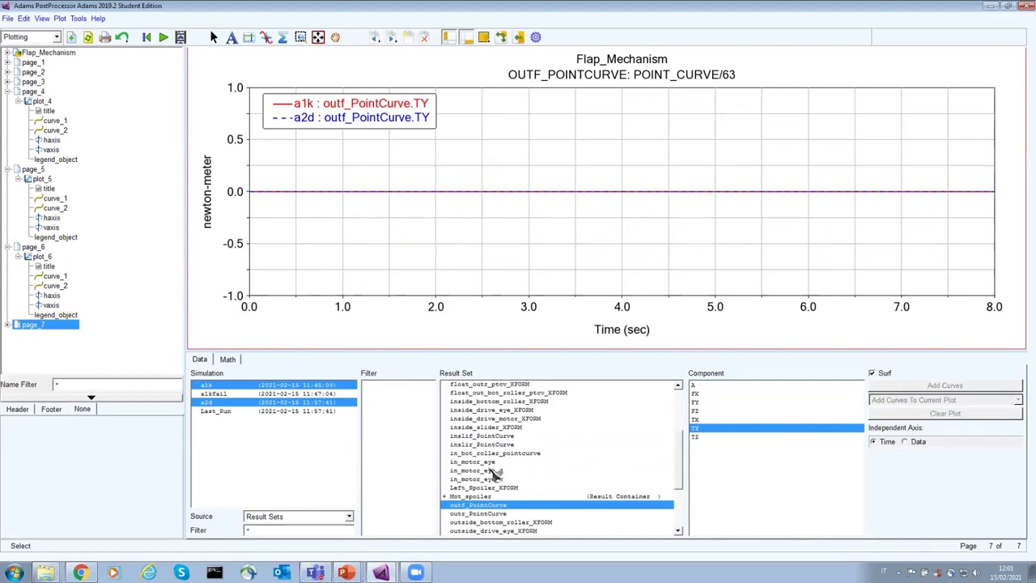
- View the TY component of inslir_PointCurve and the Y and X displacements of inside_drive_motor_XFORM, leaving the X component plotted
click(513, 444)
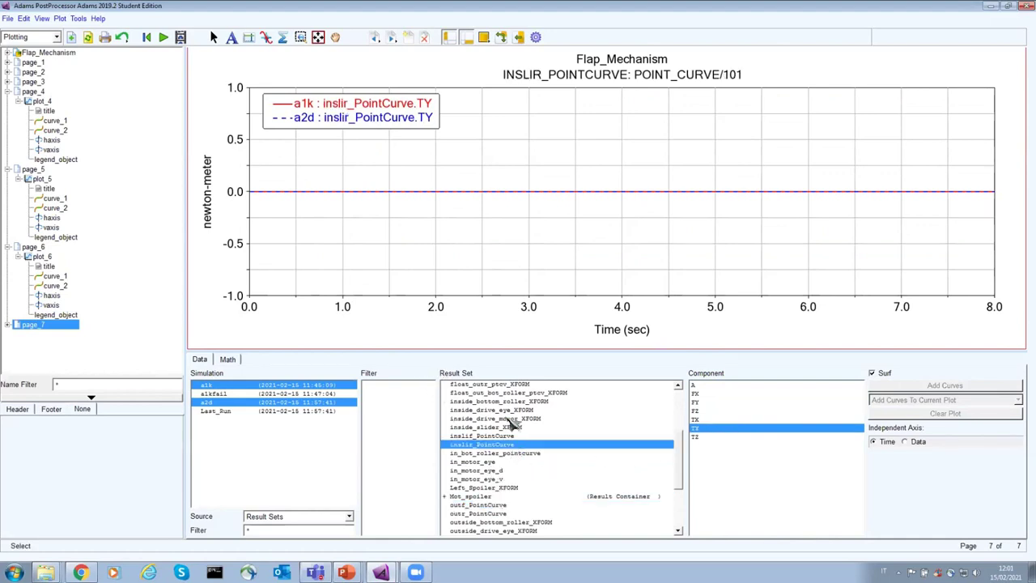
click(513, 420)
click(717, 395)
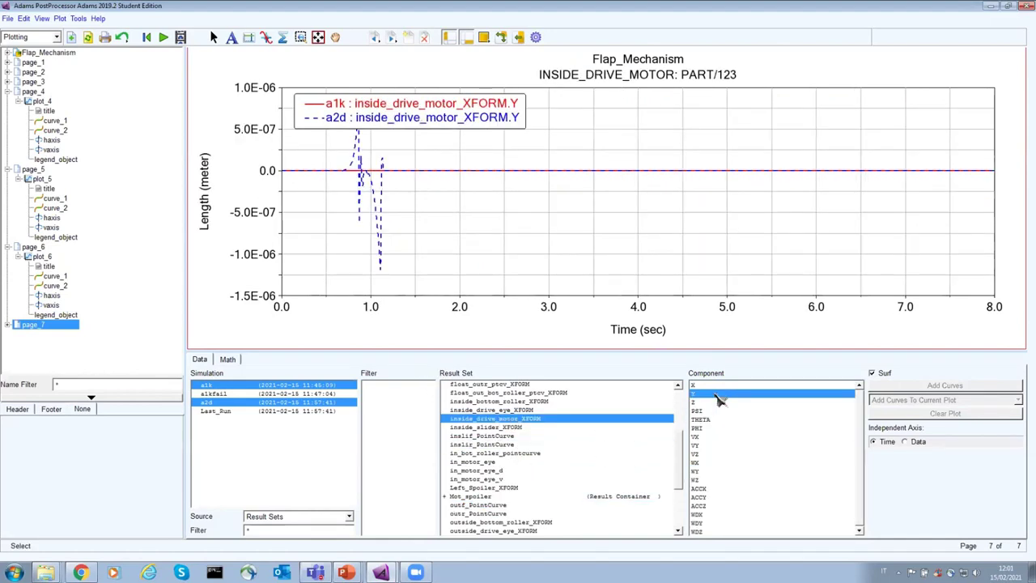
click(716, 386)
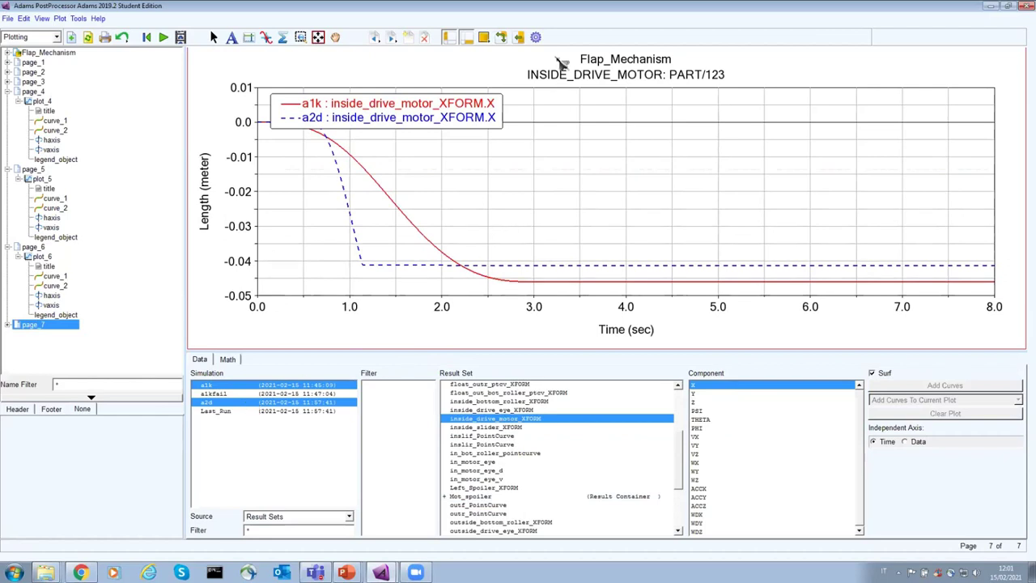
- Switch back to Adams View and choose SIM_DYN_FAILURE as the script for the scripted simulation
key(F8)
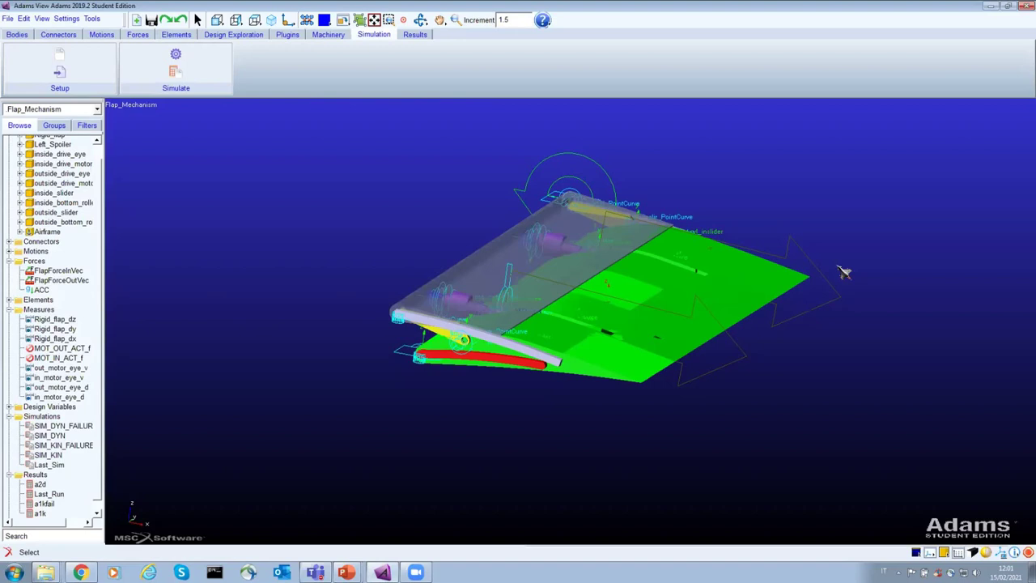
click(176, 72)
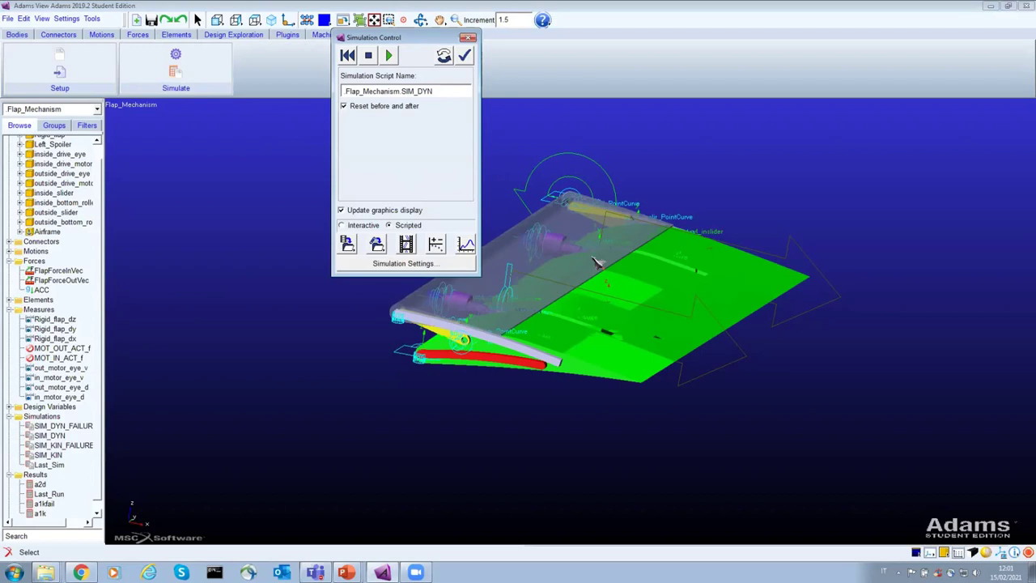
right_click(442, 93)
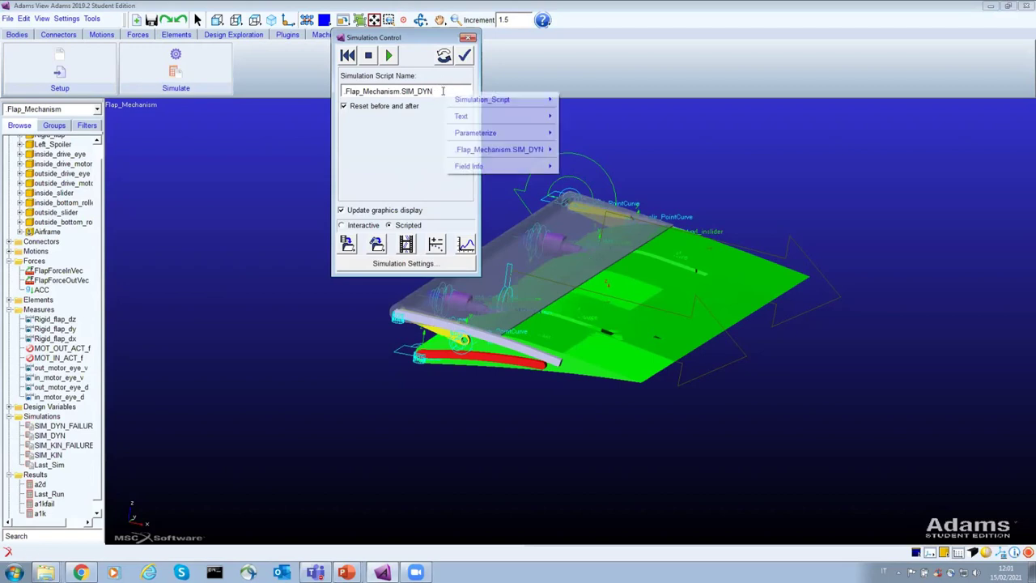
mouse_move(486, 103)
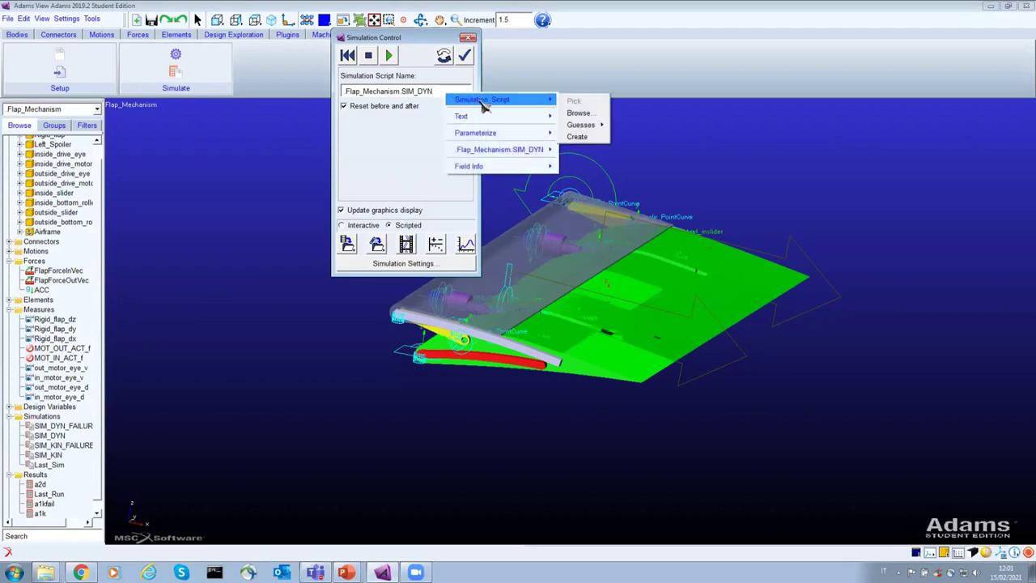
click(584, 113)
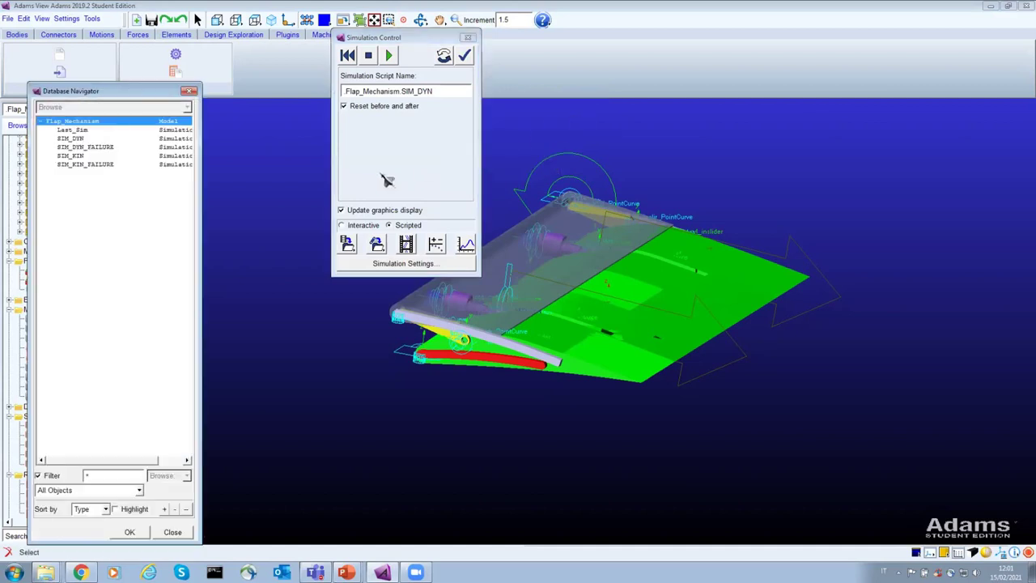
click(85, 147)
double_click(111, 153)
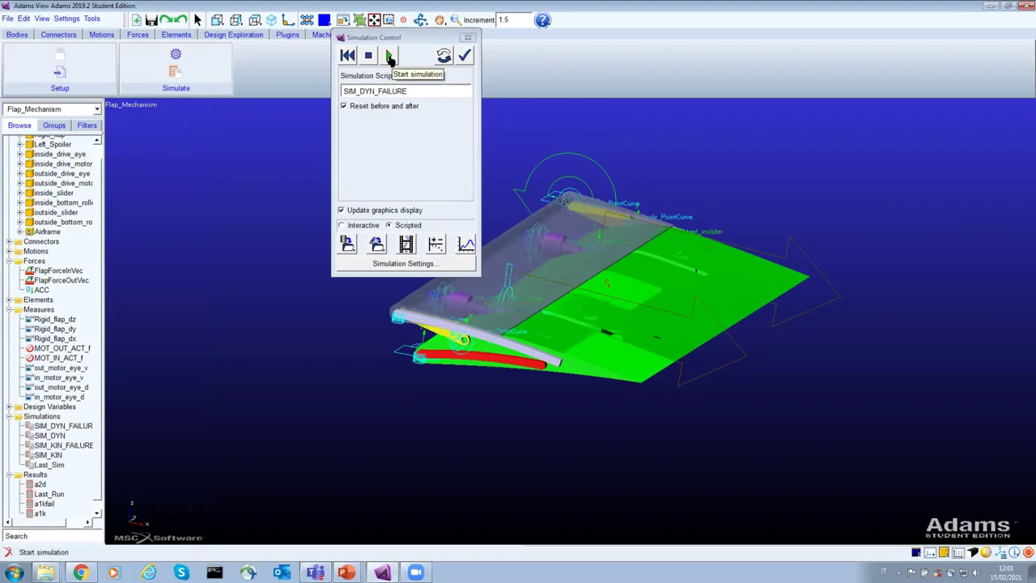
- Run the scripted simulation, dismiss the solver messages and save the run results as a2dfail
click(389, 57)
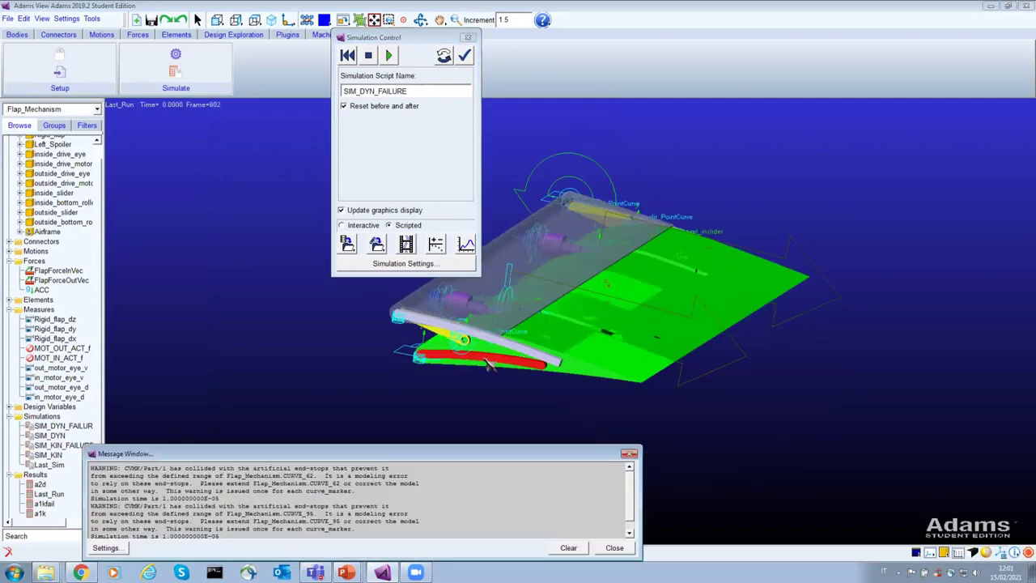
click(614, 547)
click(346, 242)
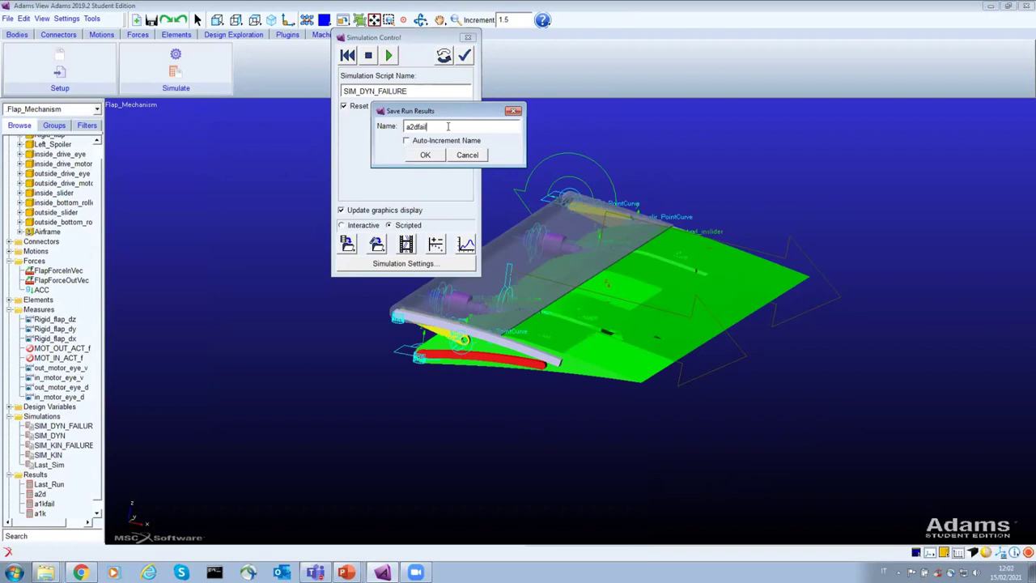
click(425, 155)
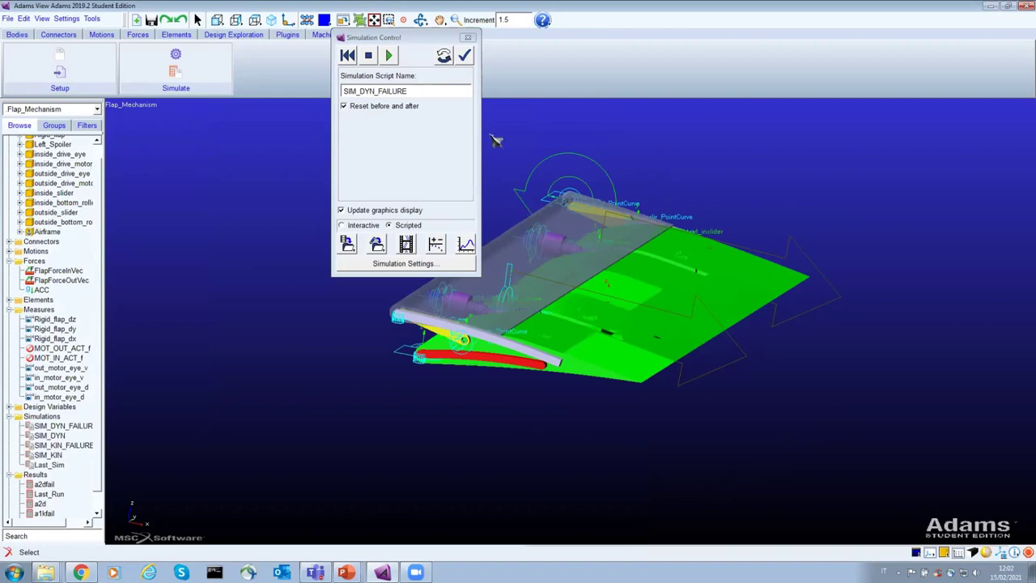
- Switch to Adams PostProcessor, add a new page and plot the in_motor_eye_d measure for a1kfail and a2dfail
key(F8)
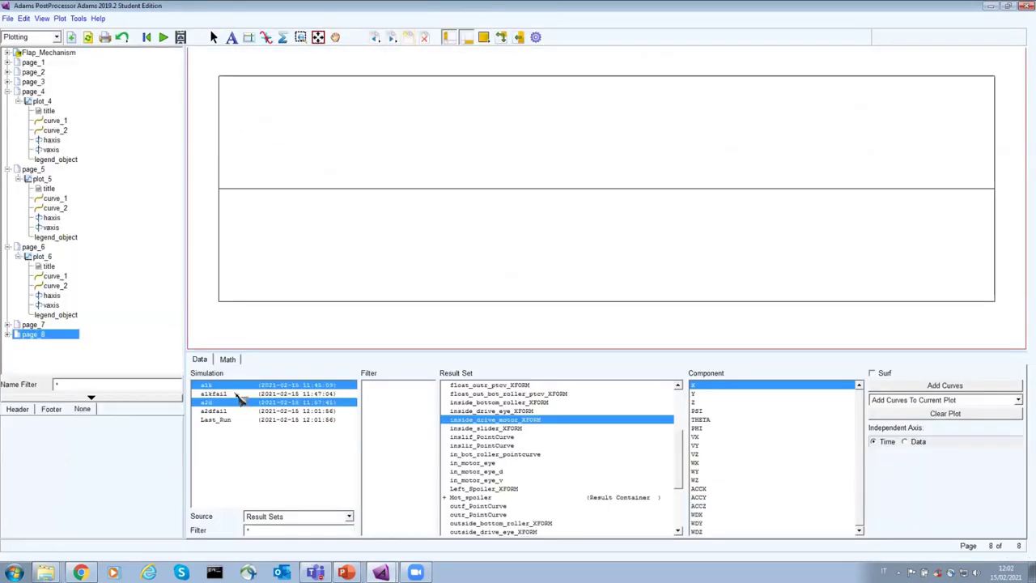
click(239, 394)
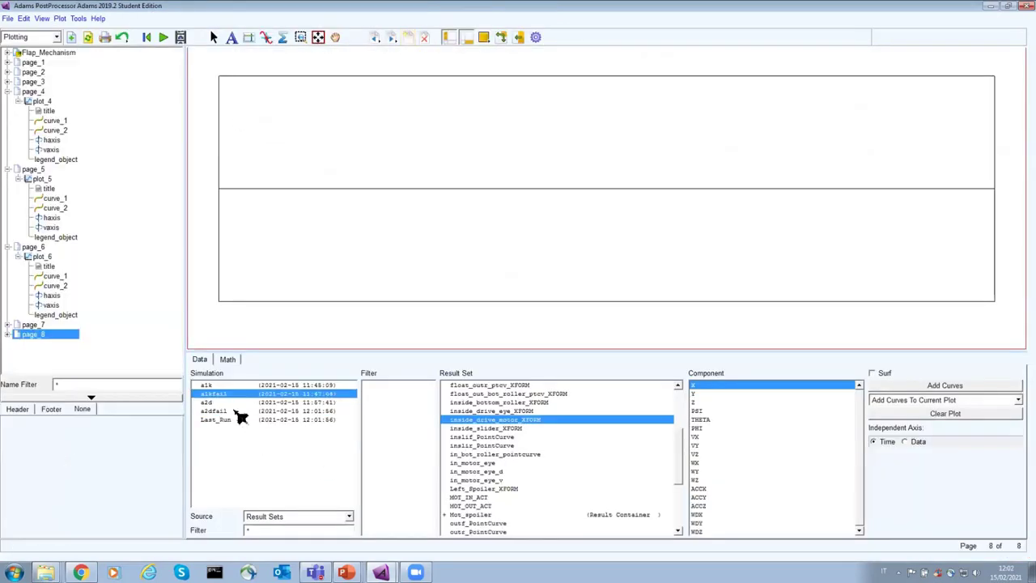
ctrl+click(234, 411)
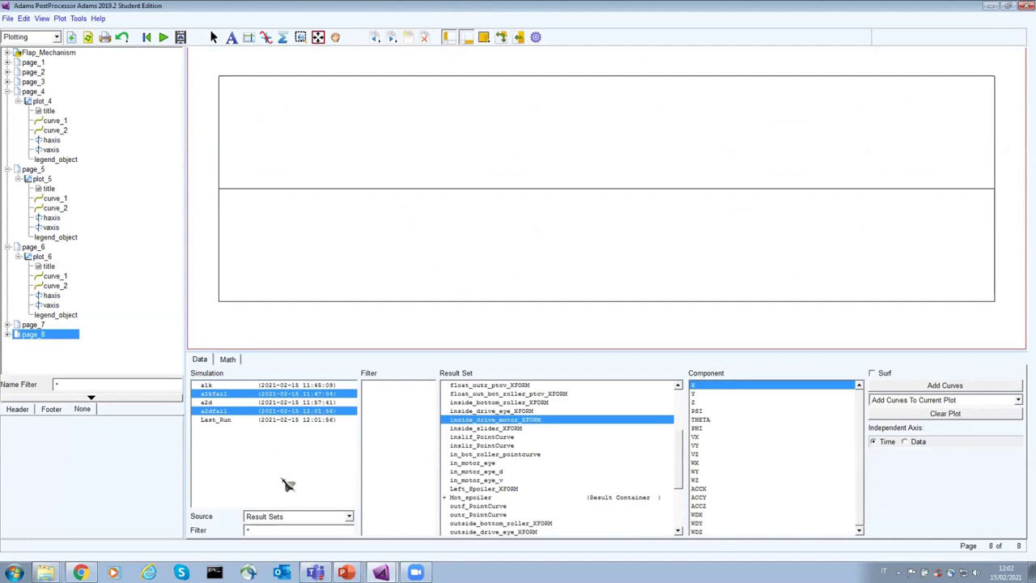
click(293, 517)
click(294, 541)
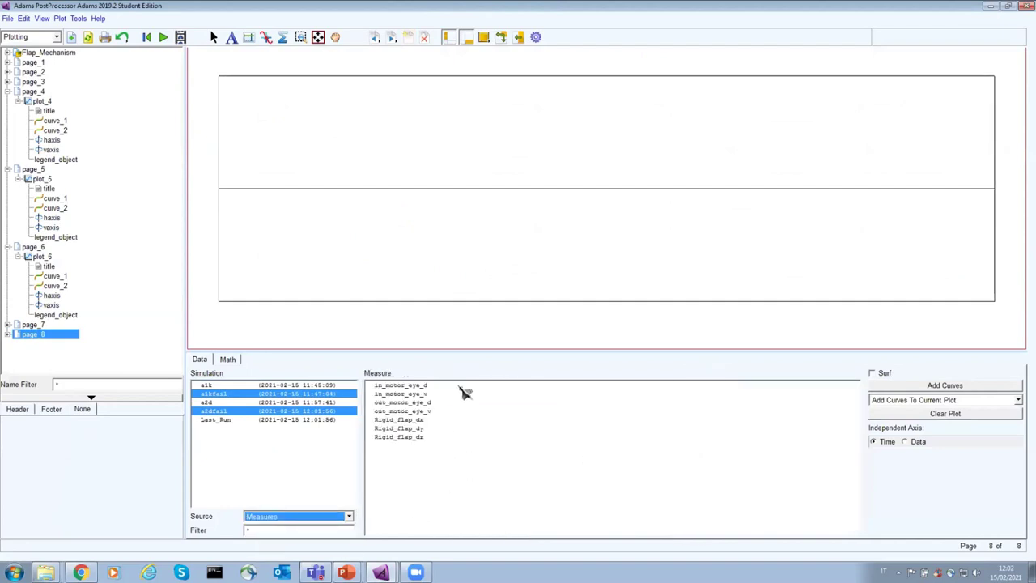
click(461, 387)
click(895, 387)
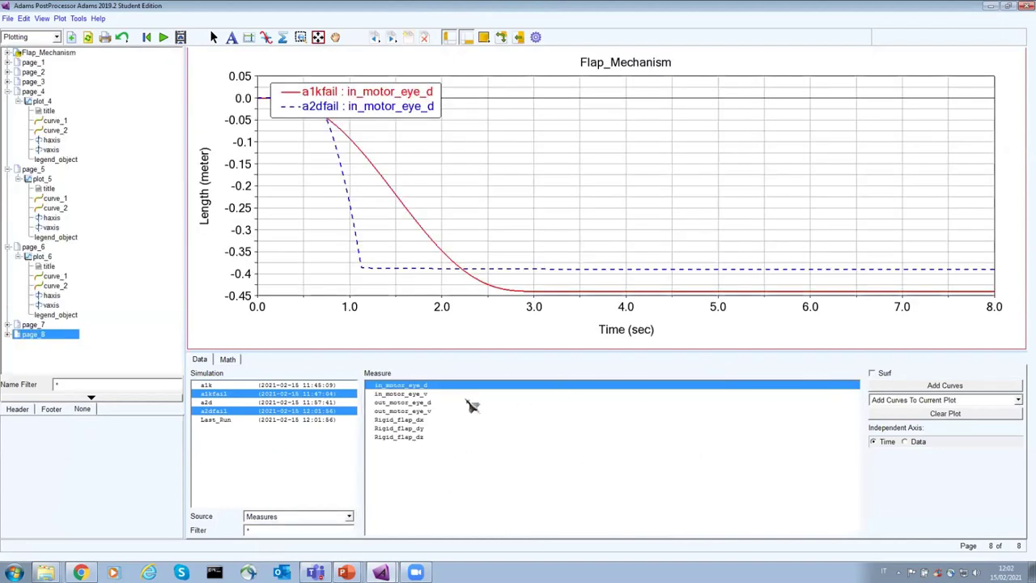
- Surf the in_motor_eye_v, out_motor_eye_d, out_motor_eye_v, Rigid_flap_dx, Rigid_flap_dy and Rigid_flap_dz measures for both failure simulations
click(888, 374)
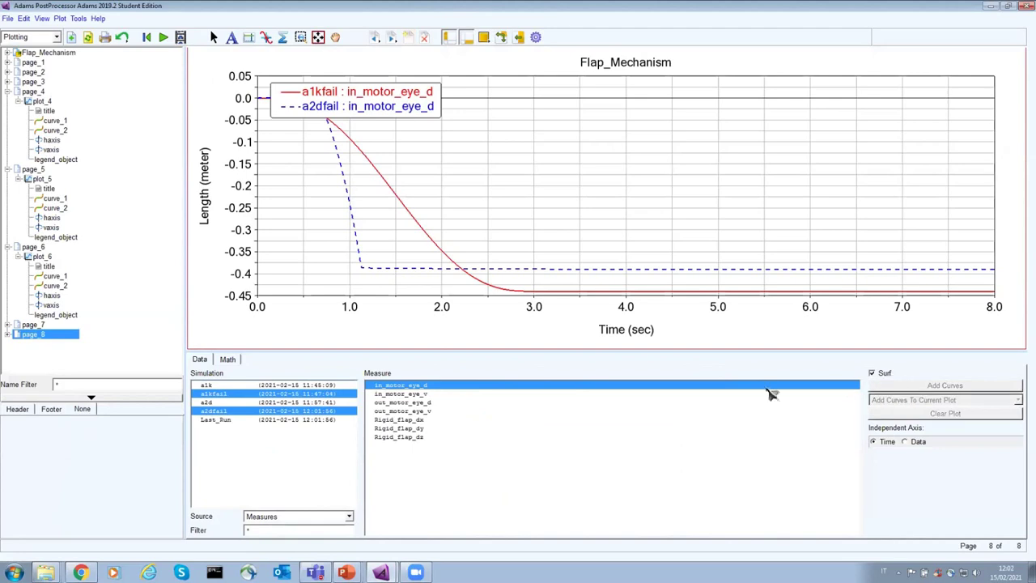
click(492, 394)
click(475, 402)
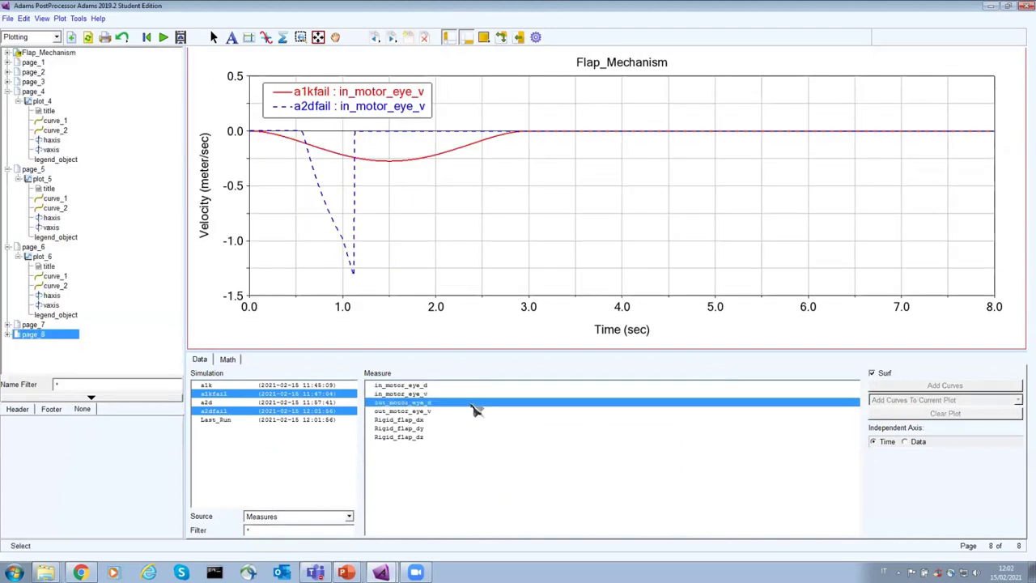
click(463, 412)
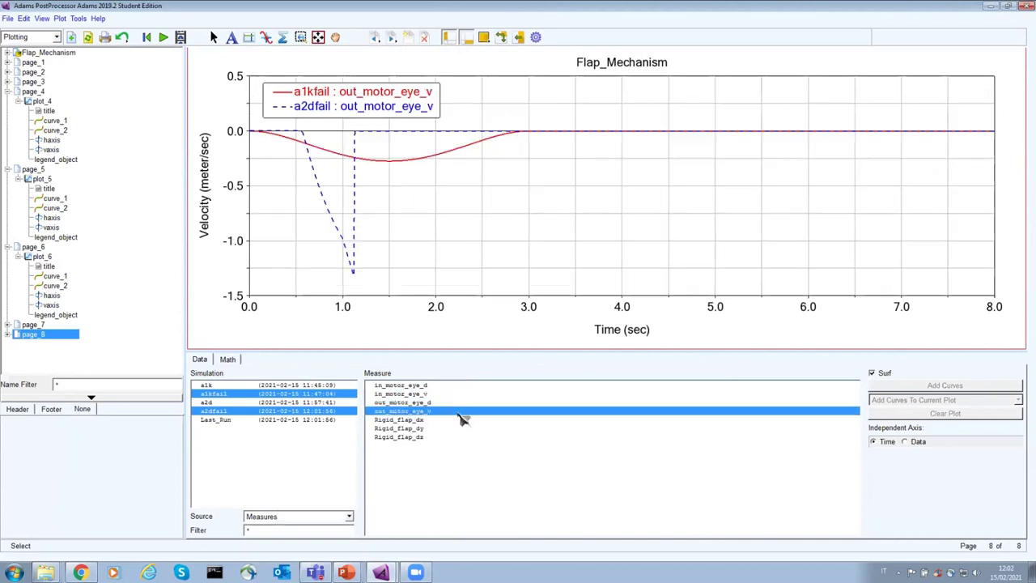
click(413, 420)
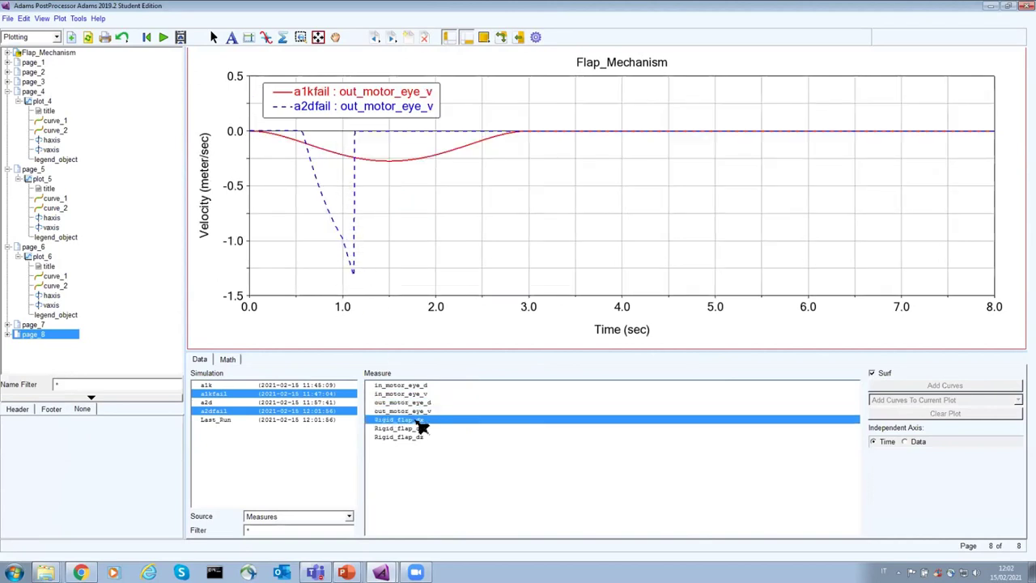
click(440, 429)
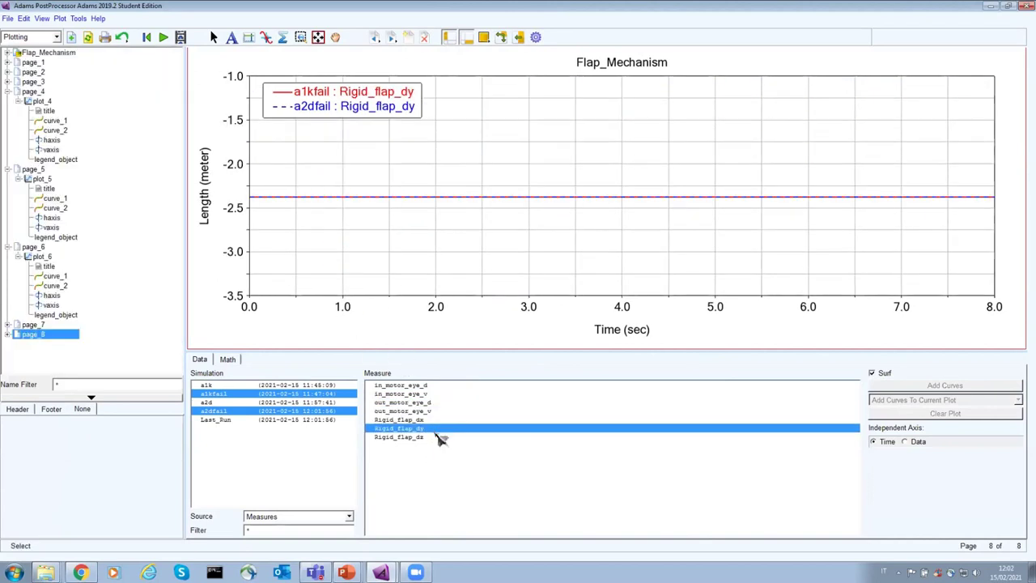
click(434, 438)
- View the FX and FY components of the flap_in_eye result set for both failure runs and move the legend clear of the curves
click(335, 518)
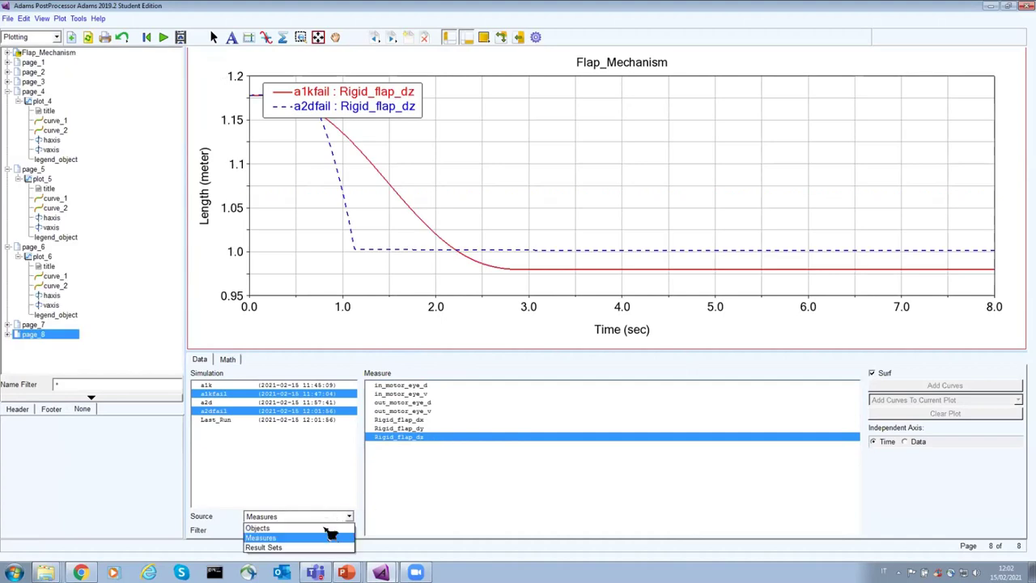
click(330, 548)
click(493, 421)
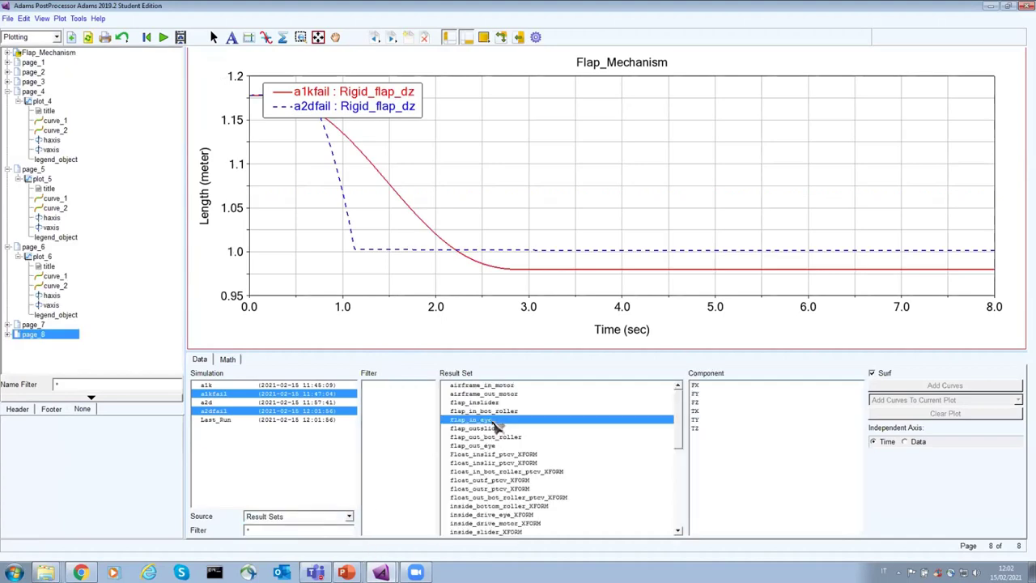
click(698, 386)
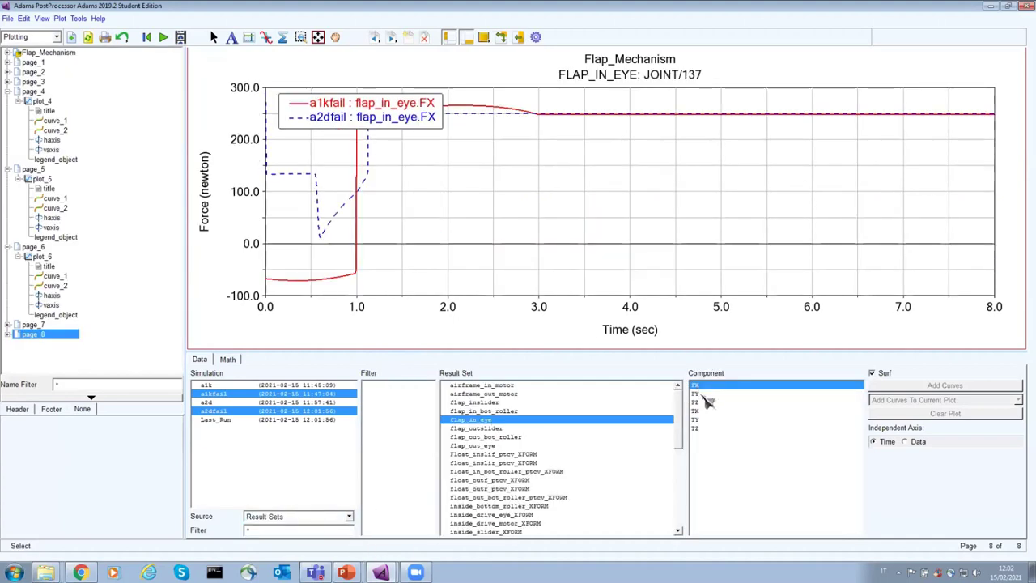
click(704, 395)
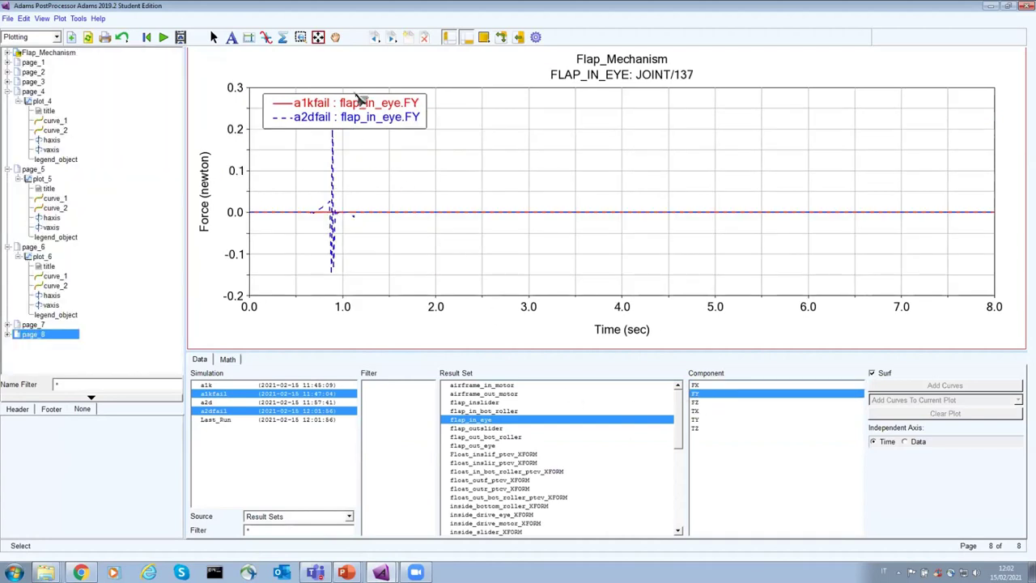
drag(376, 103, 607, 176)
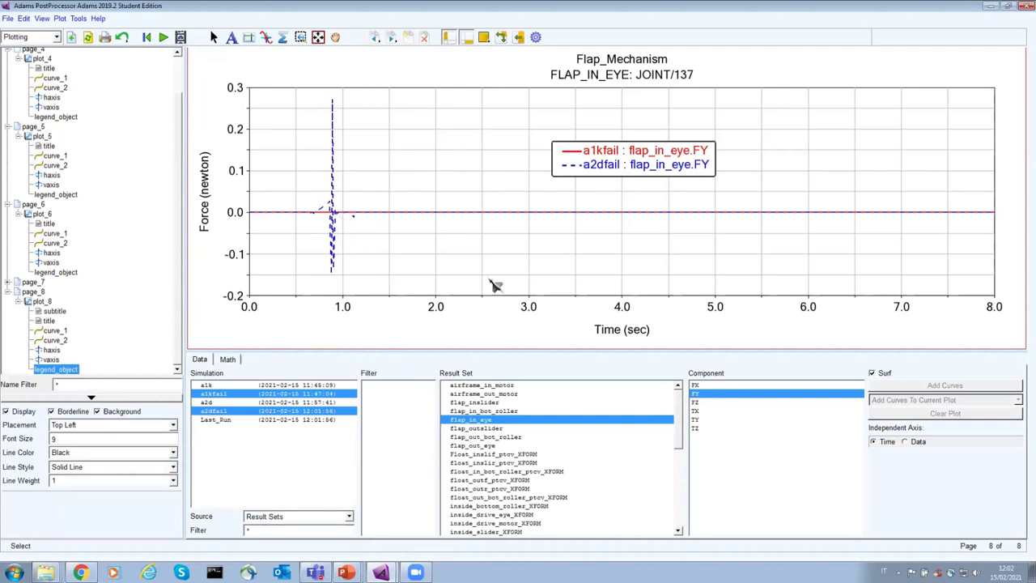
- View the FY and FZ forces of flap_outslider, then the Q component of in_motor_eye_v for both failure simulations
click(509, 429)
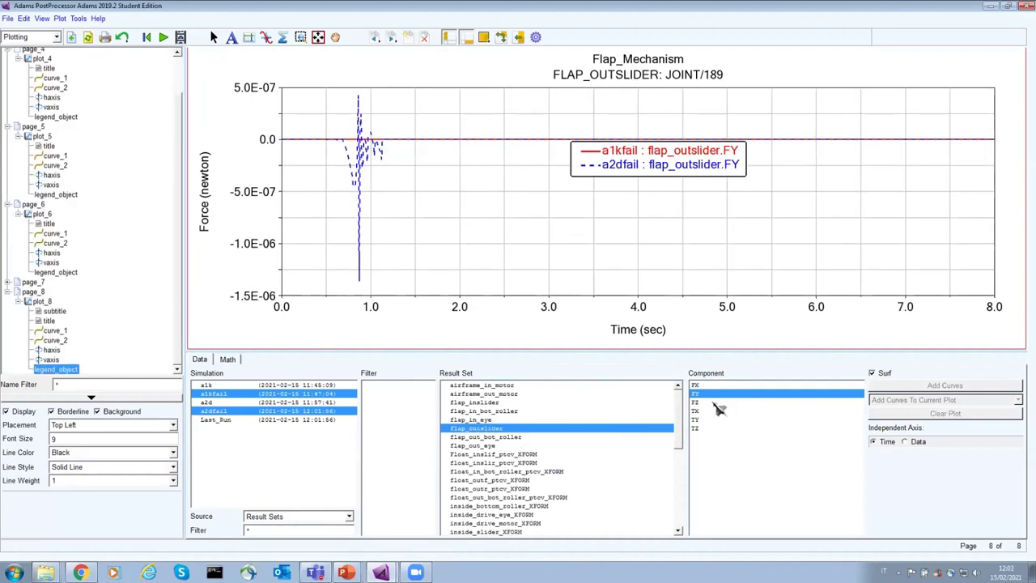
click(717, 403)
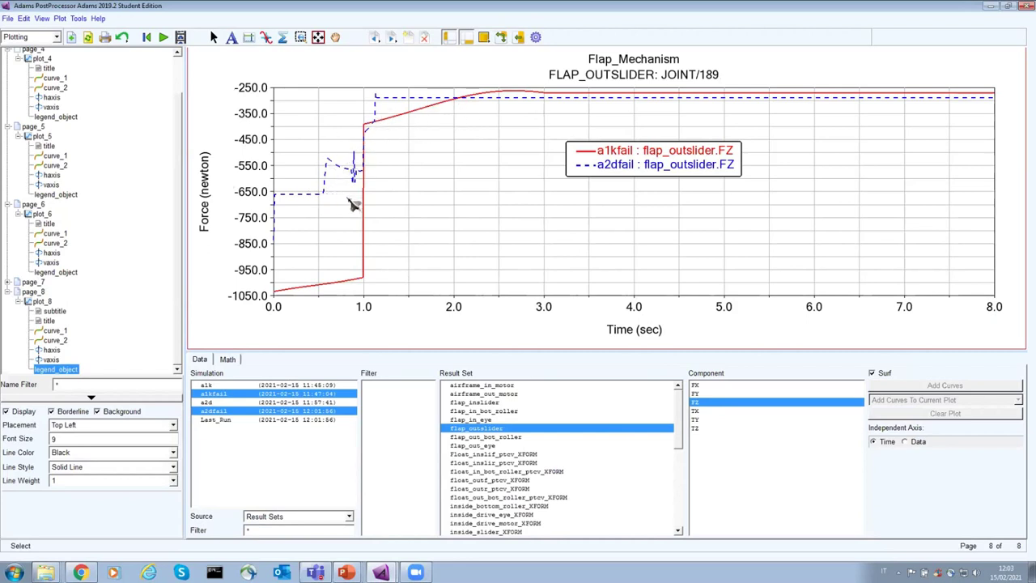
click(537, 473)
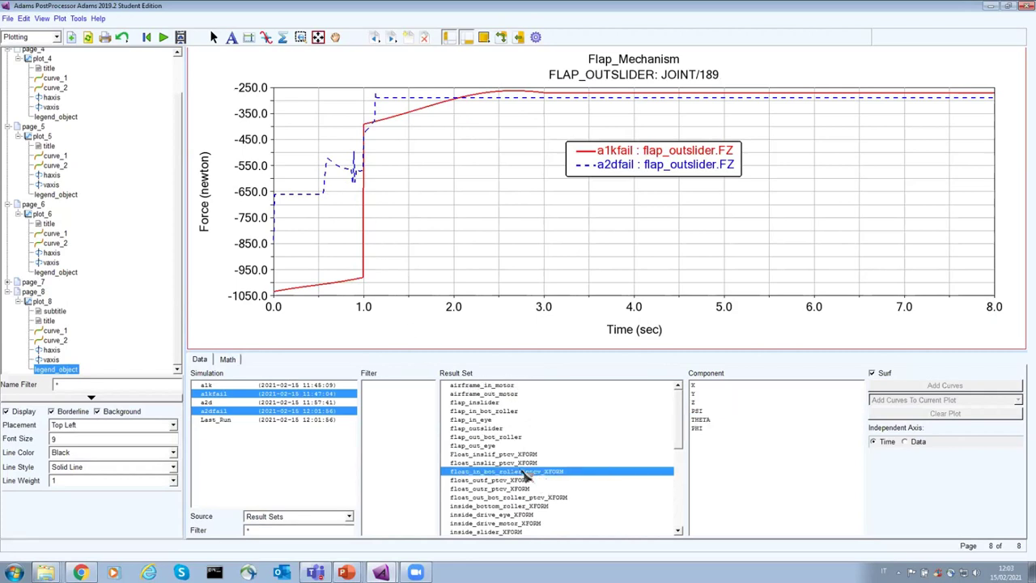
scroll(681, 424, down, 5)
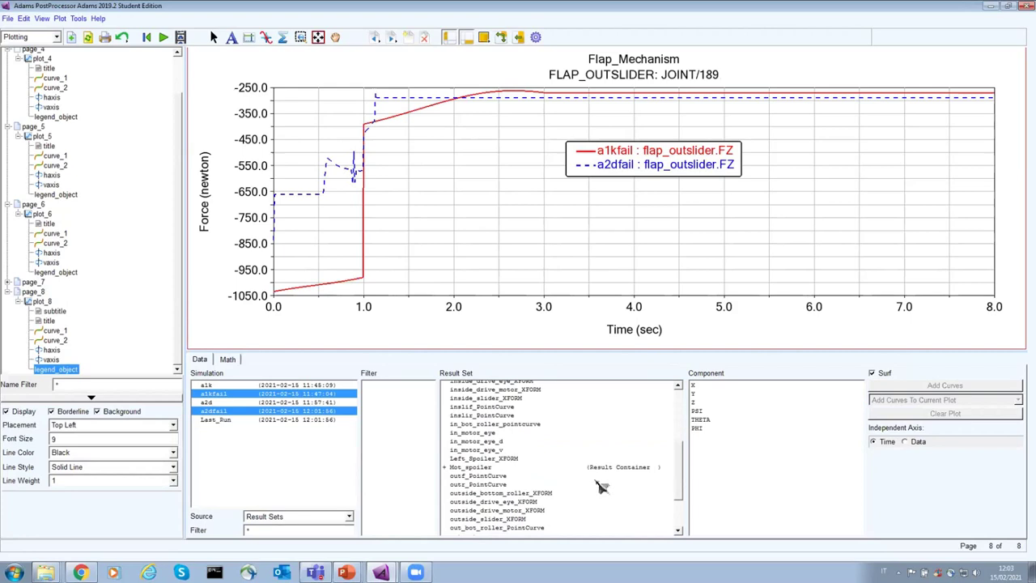
click(509, 450)
click(707, 387)
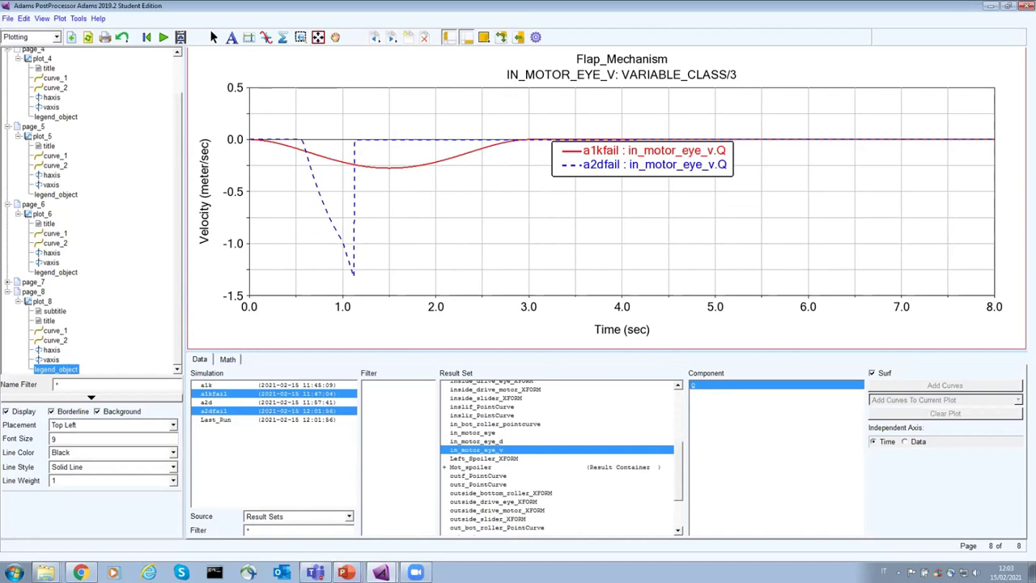
- Switch to the Workshop1 Nodycon2021 presentation in PowerPoint, present from the current slide and advance to the Multibody Kinematic Analysis 3.1 slide
mouse_move(345, 571)
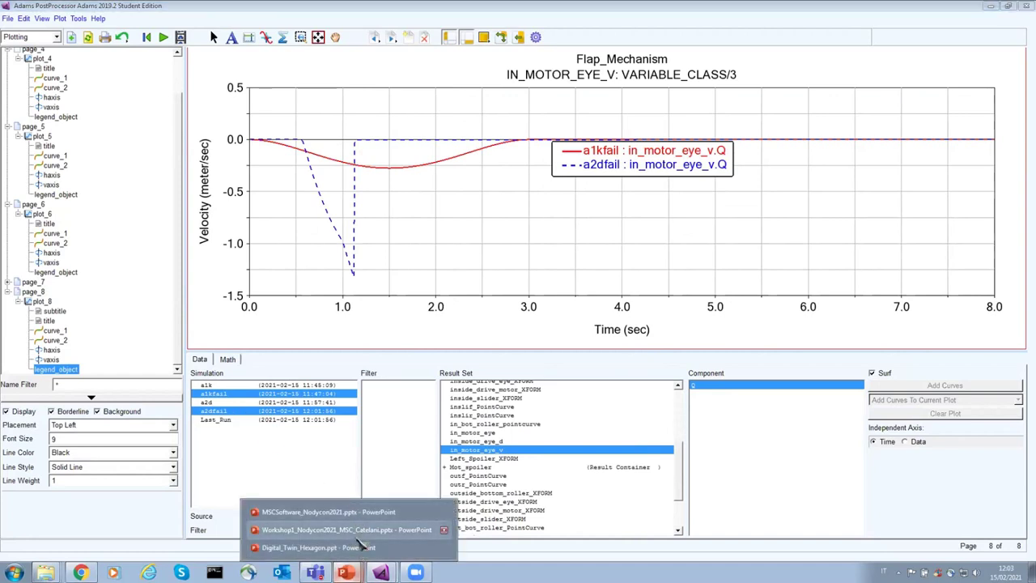
click(361, 531)
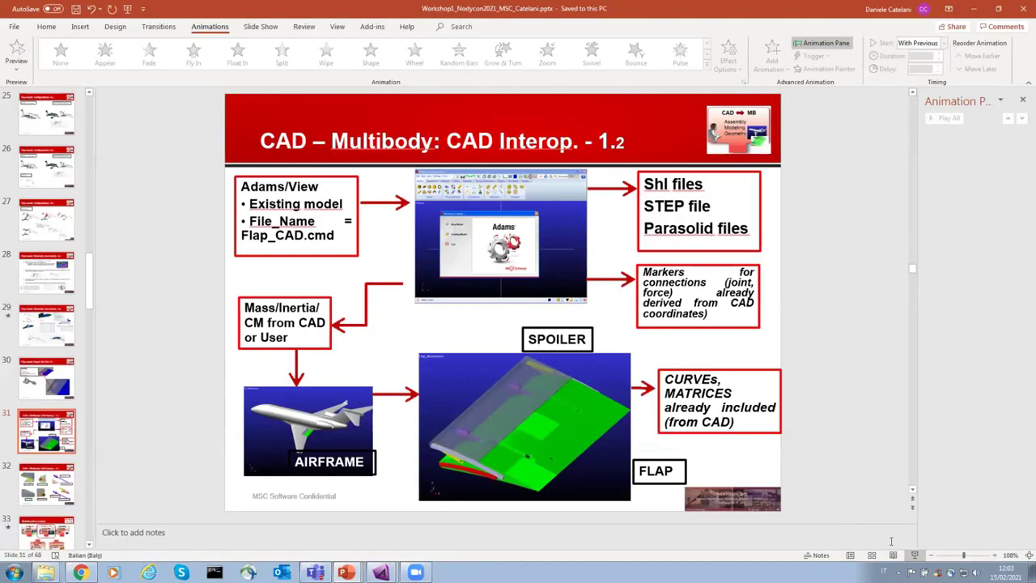
key(shift+F5)
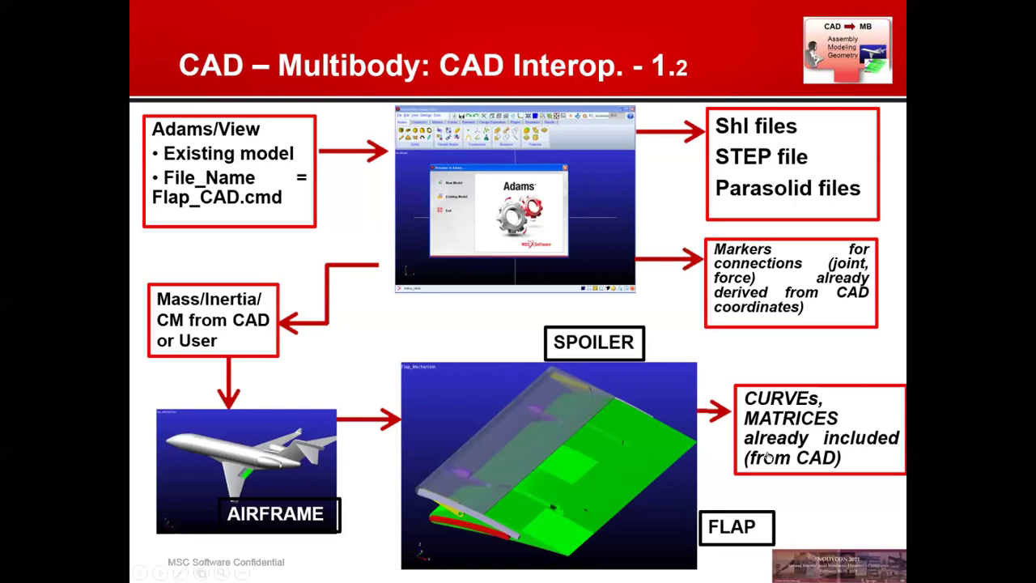
click(767, 457)
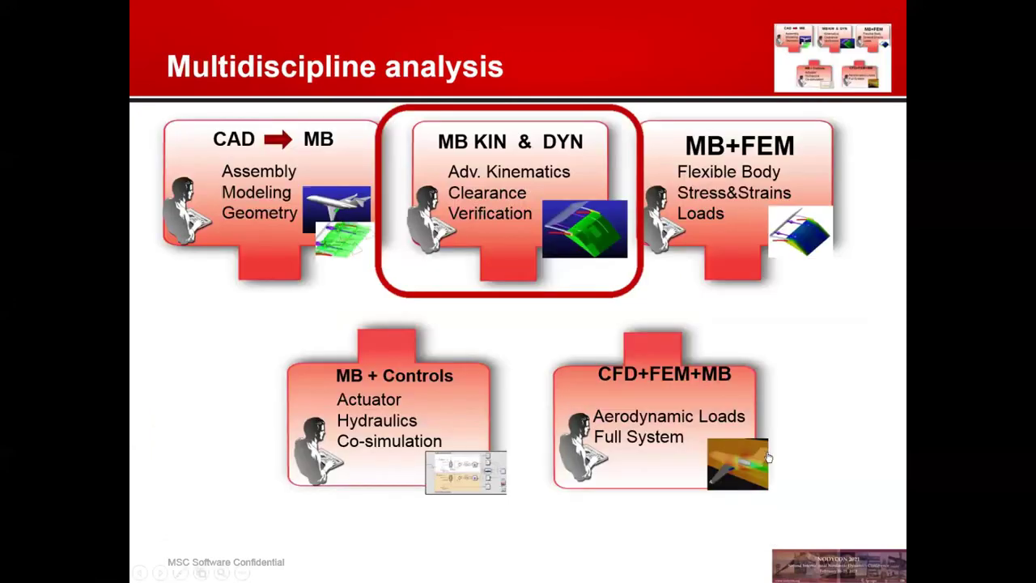
click(768, 458)
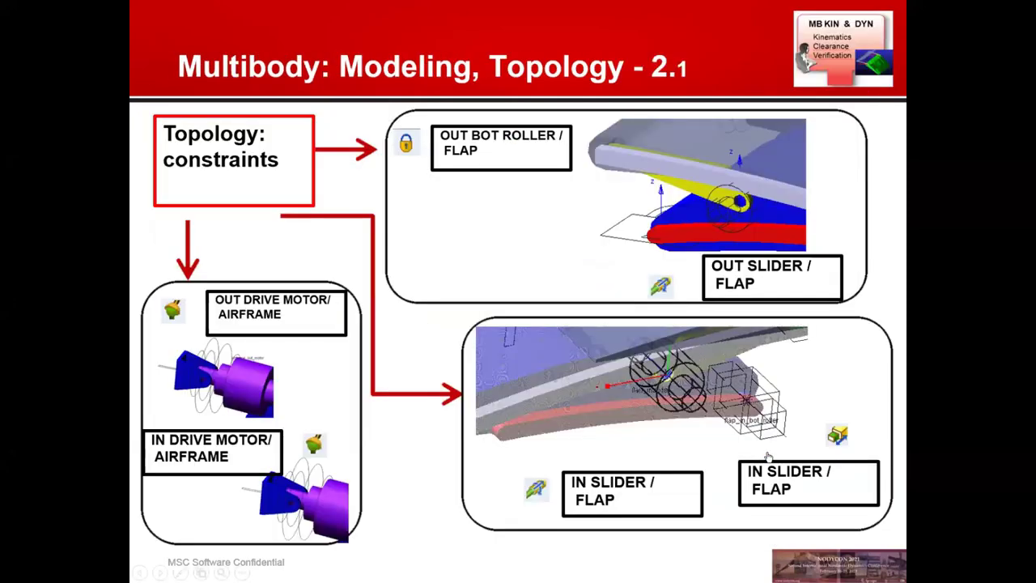
click(767, 457)
click(768, 457)
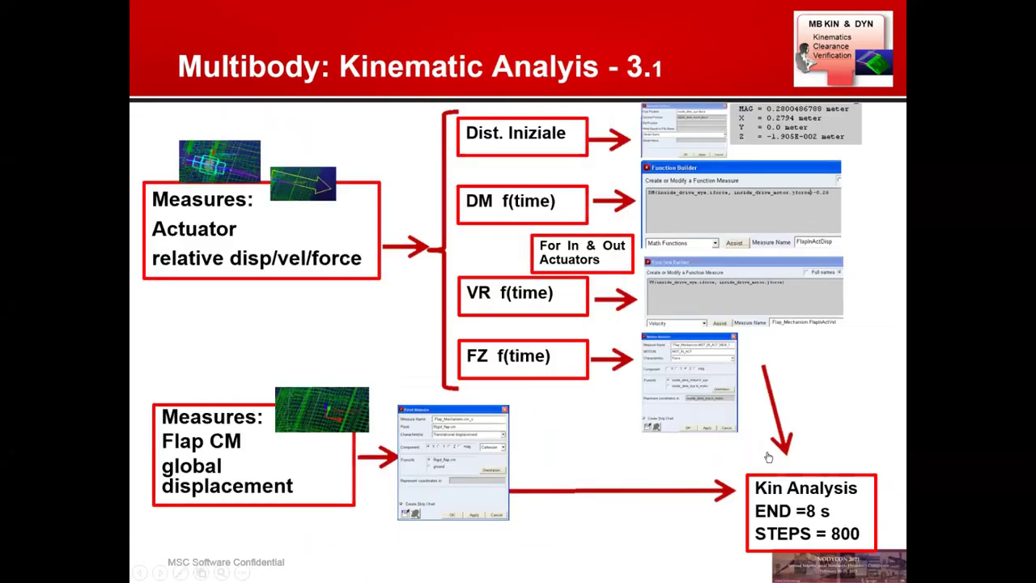
- Advance the presentation to the Multibody Kinematic Analysis 3.2 slide
click(773, 455)
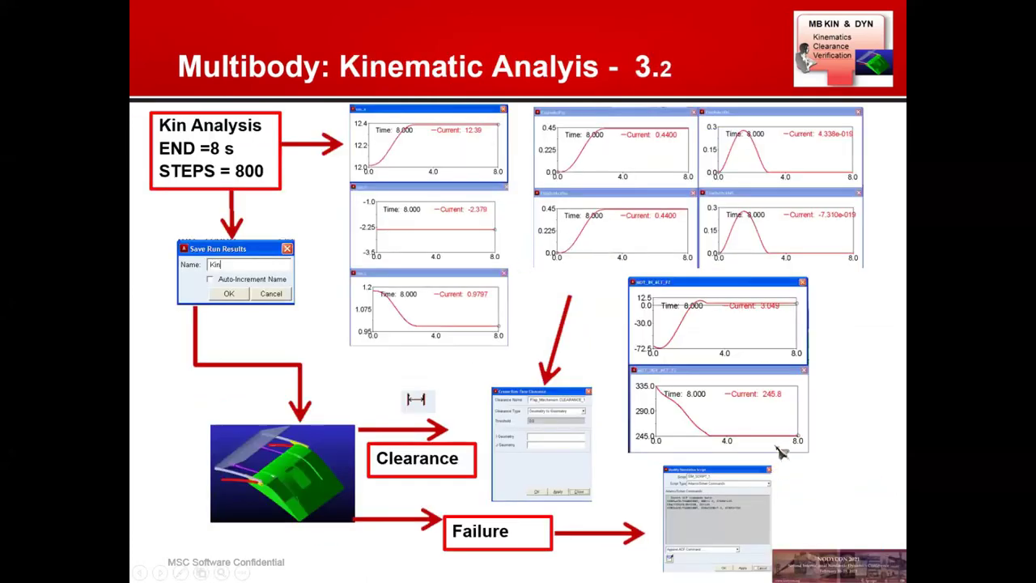
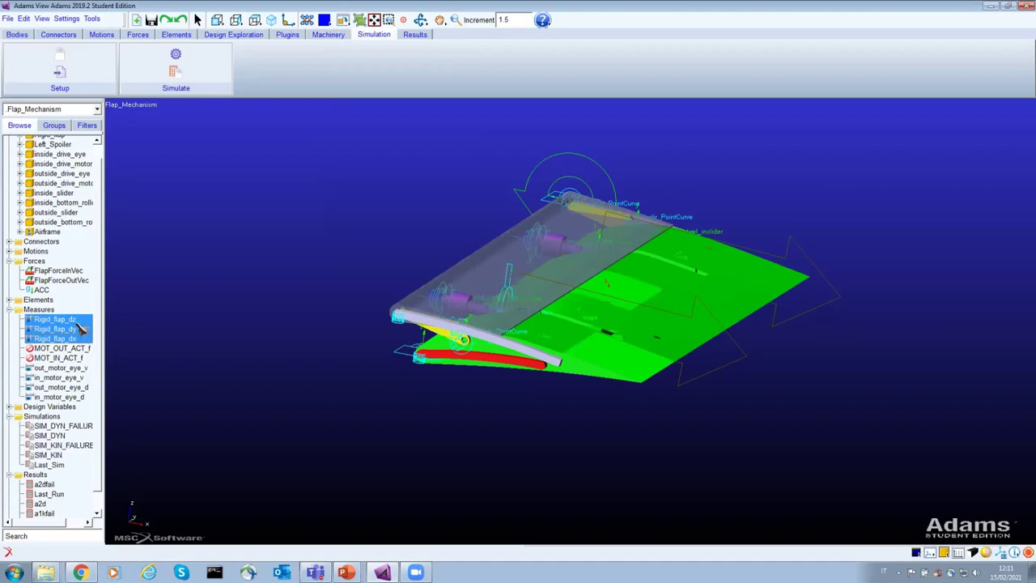
- In Adams View, delete the selected Rigid_flap_dx, Rigid_flap_dy and Rigid_flap_dz measures
click(29, 21)
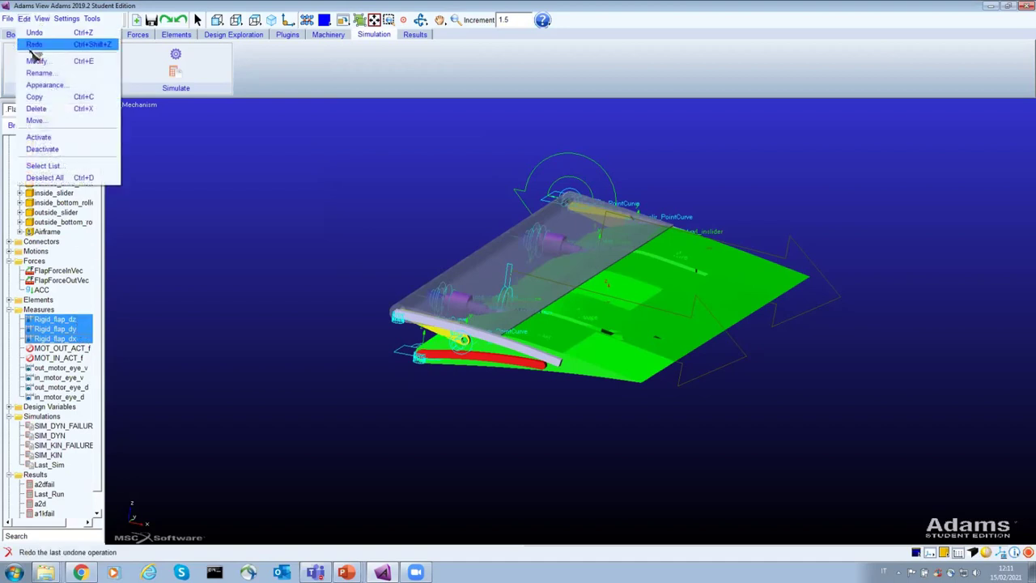
click(35, 109)
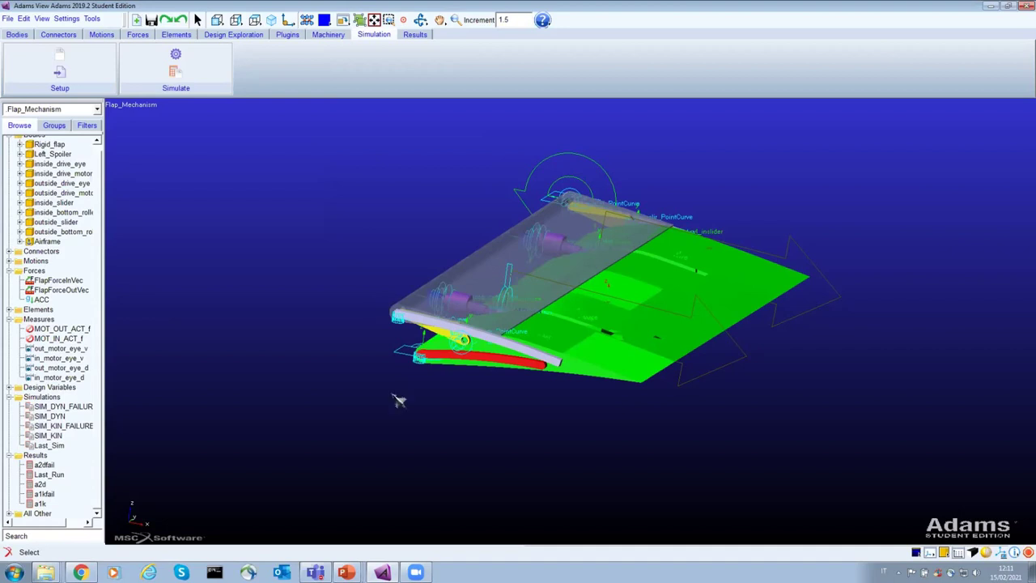
- Switch to PowerPoint to look at the MSC Nastran - Adams slide and return to Adams View
mouse_move(348, 572)
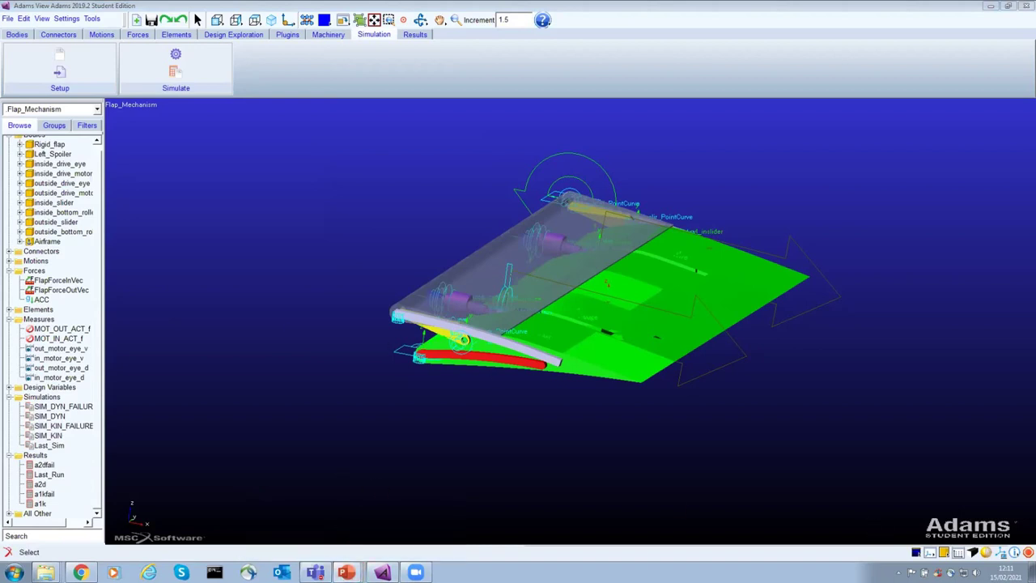
key(alt+Tab)
scroll(697, 237, up, 1)
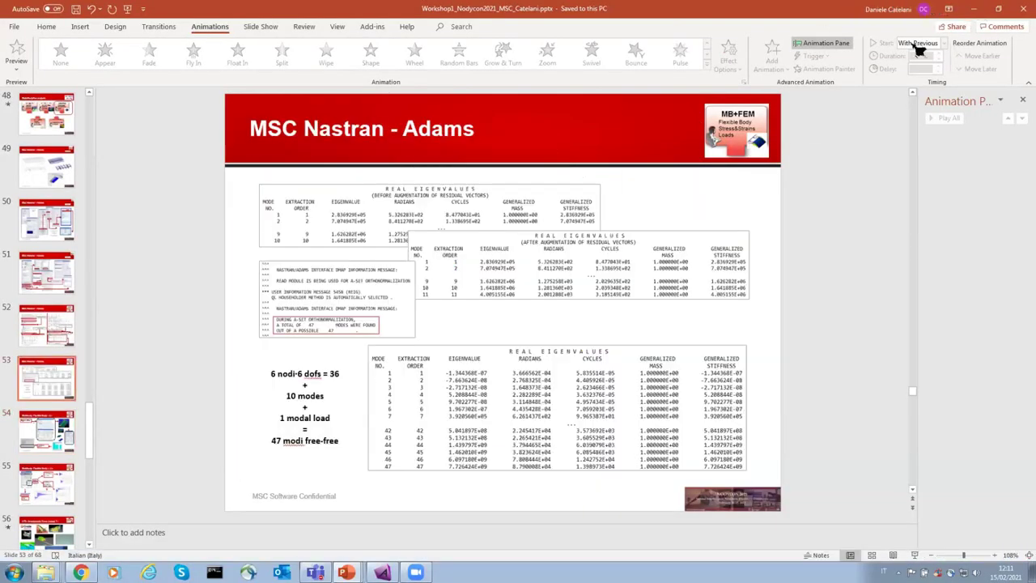
key(alt+Tab)
- Replace the Rigid_flap part with an imported flexible body from the flap_mISE.mnf file and dismiss the message window
right_click(745, 316)
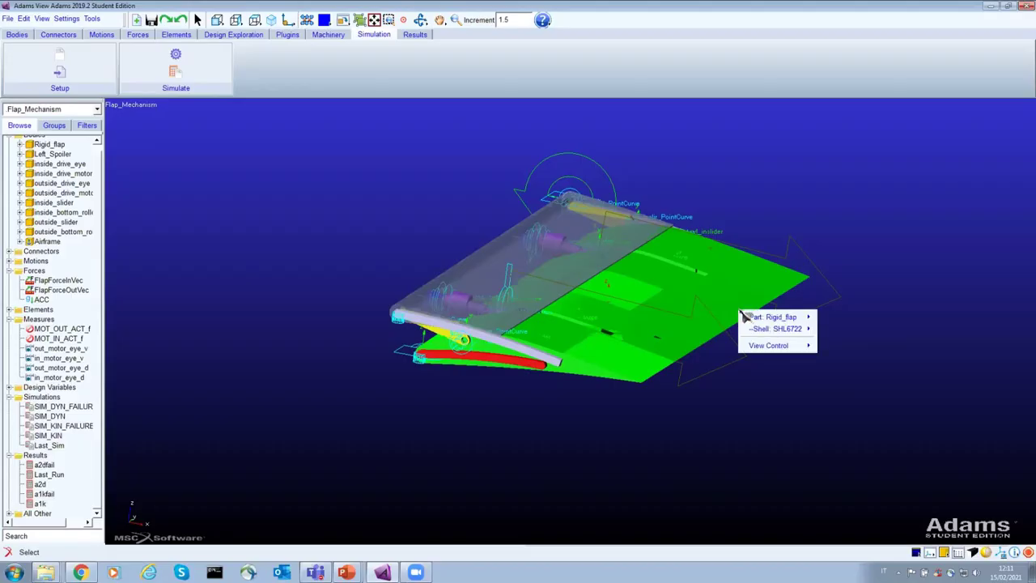
mouse_move(749, 320)
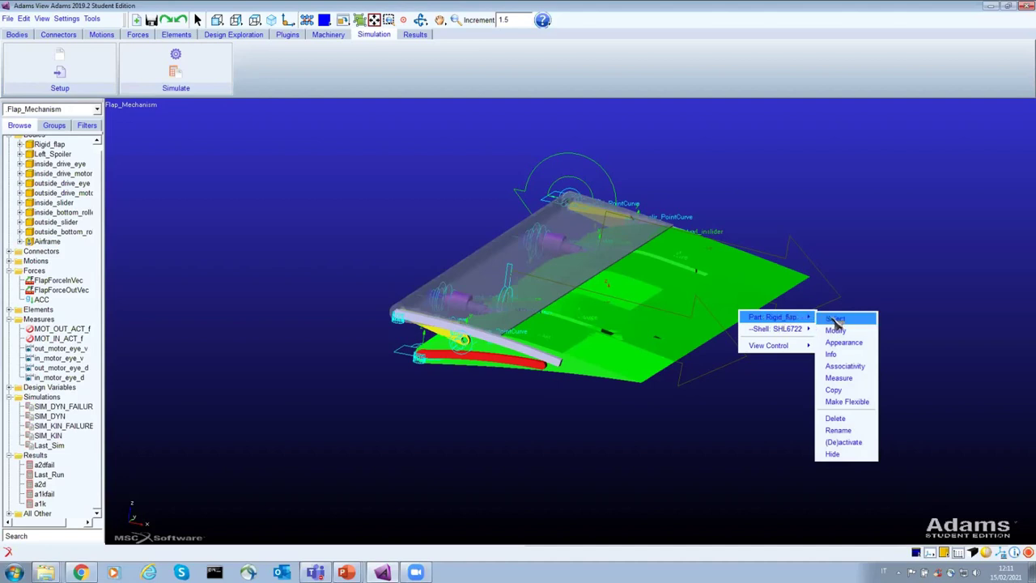
click(861, 404)
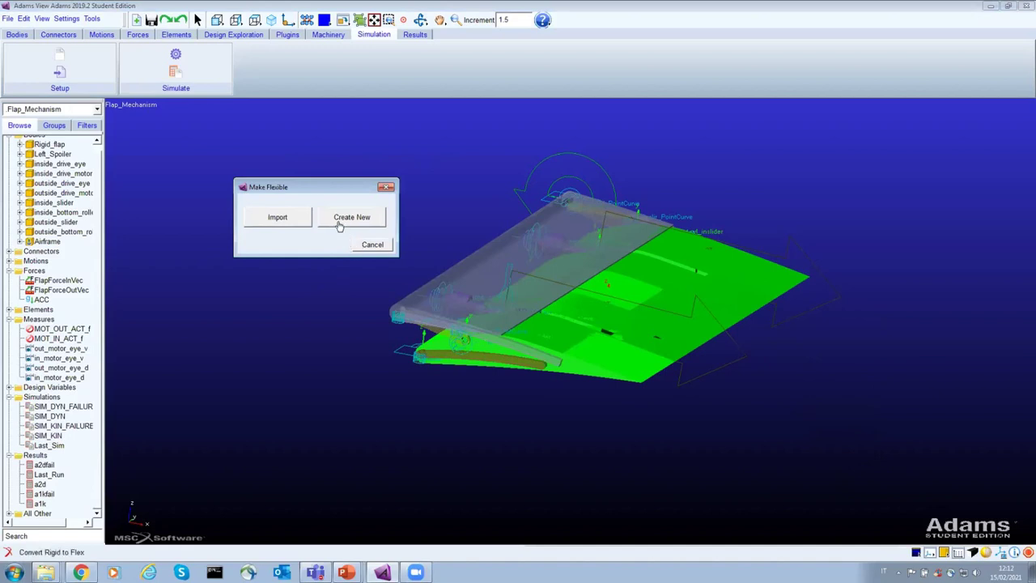
click(266, 225)
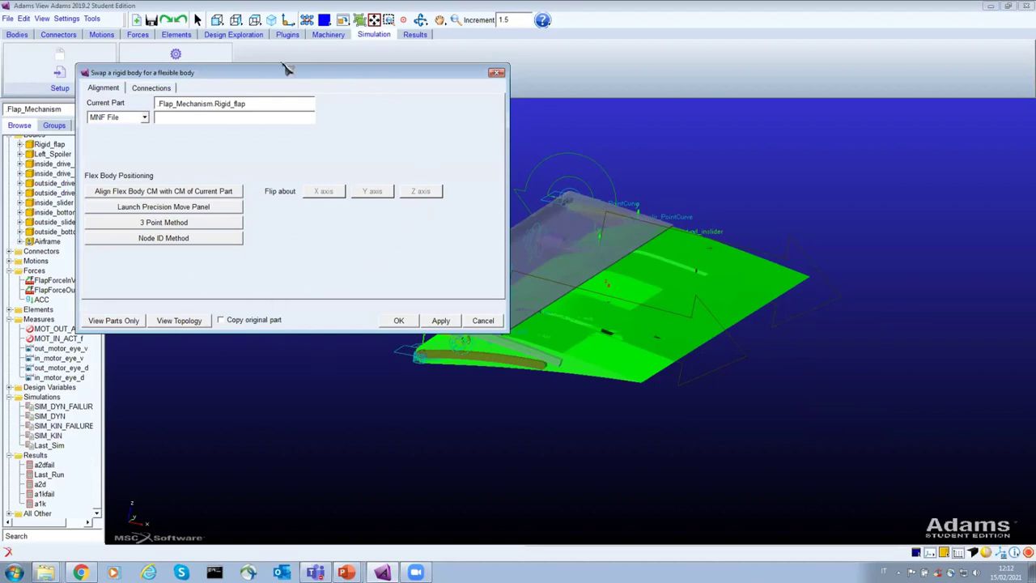
right_click(185, 119)
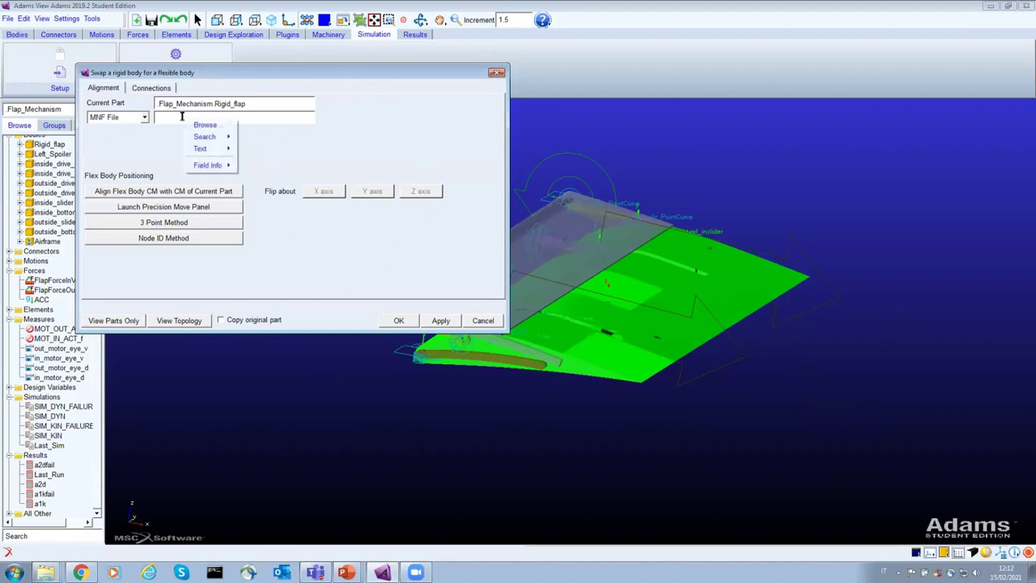
click(227, 127)
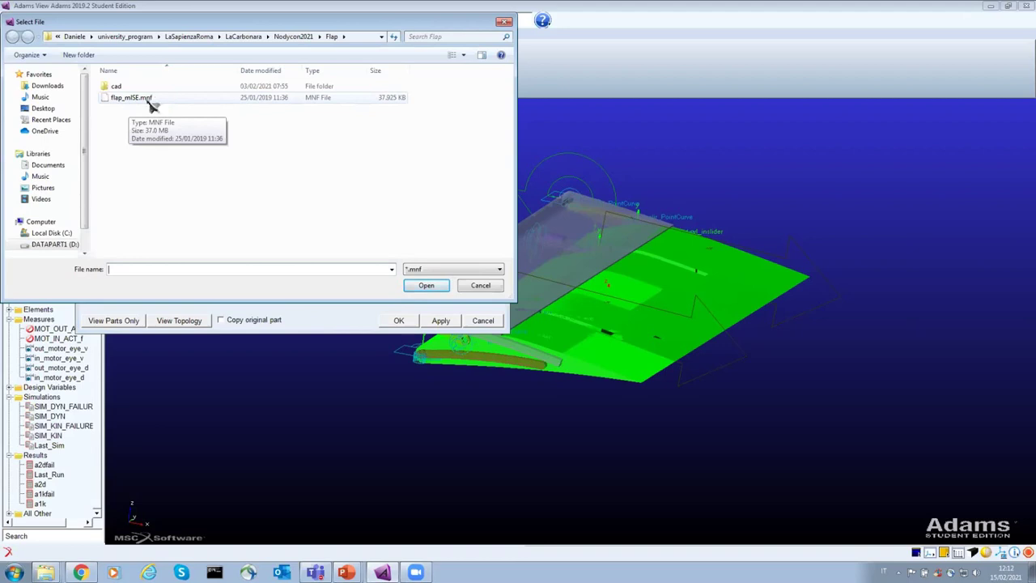
click(120, 100)
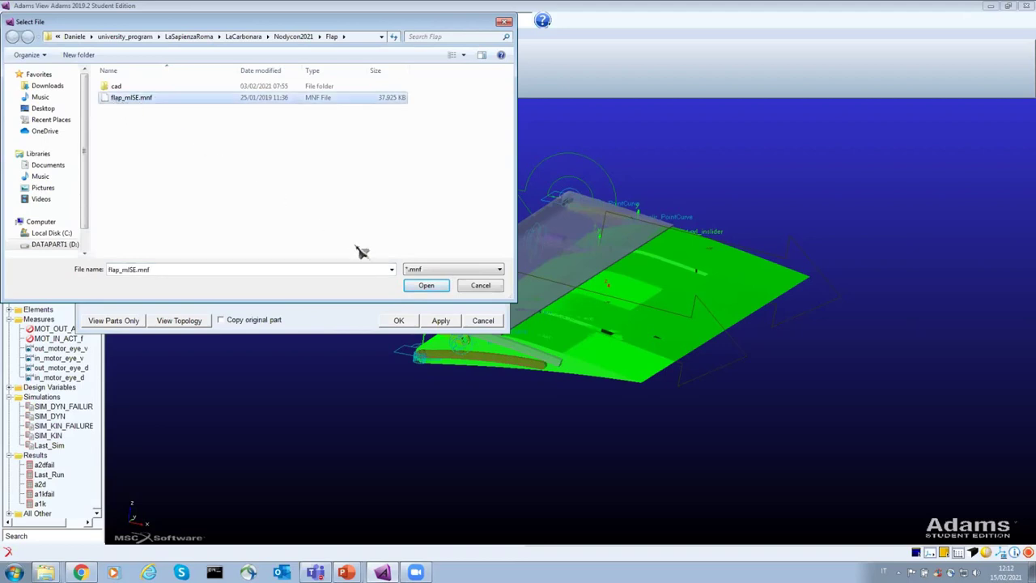
click(421, 283)
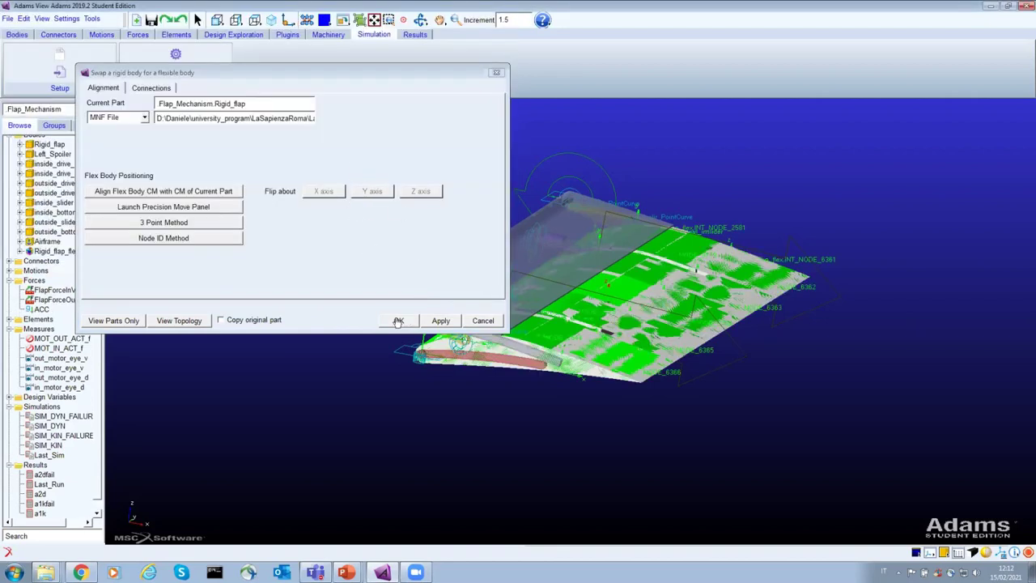
click(398, 322)
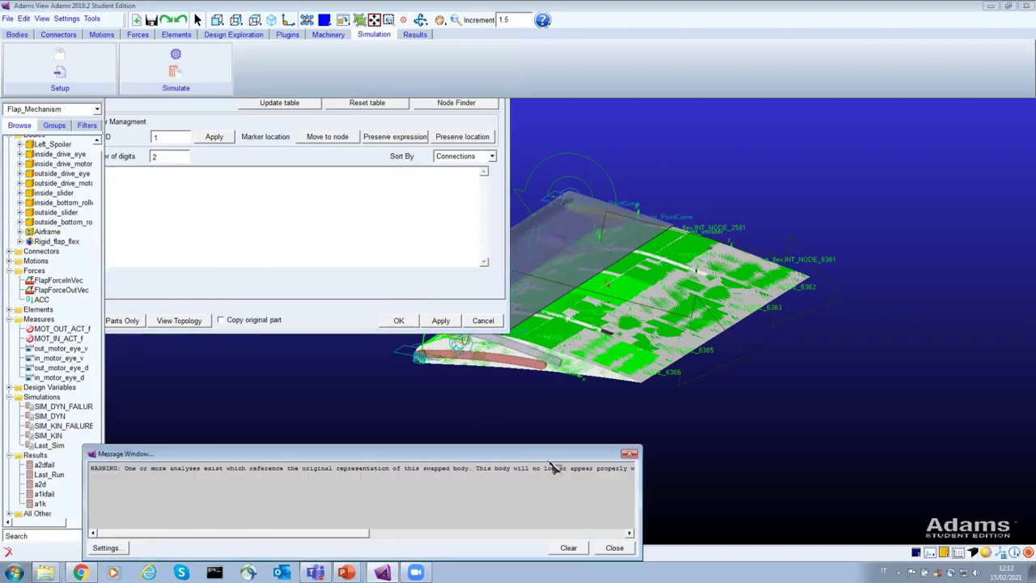
click(614, 547)
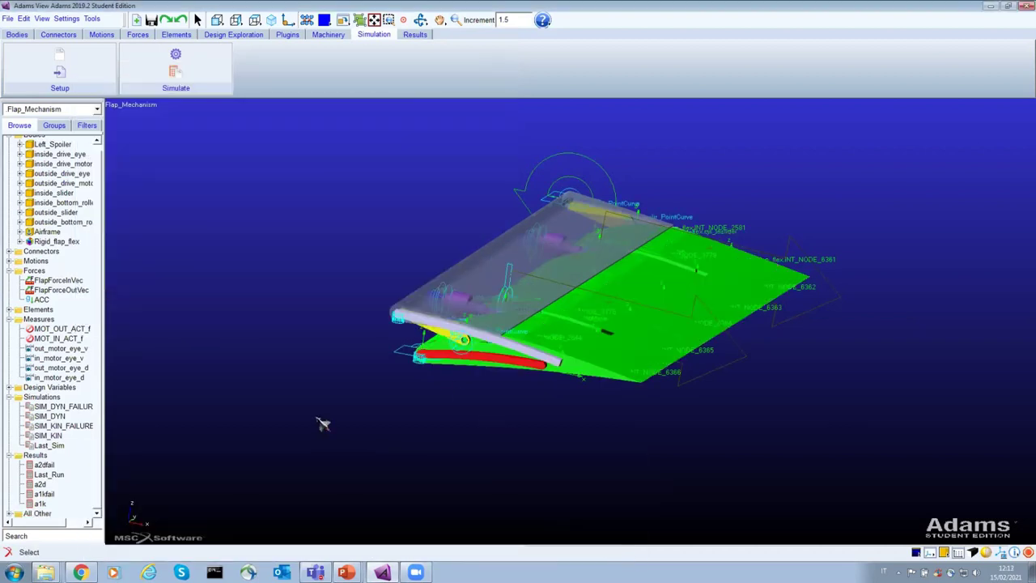
- Rename the flexible body Rigid_flap_flex as flex_flap
click(72, 242)
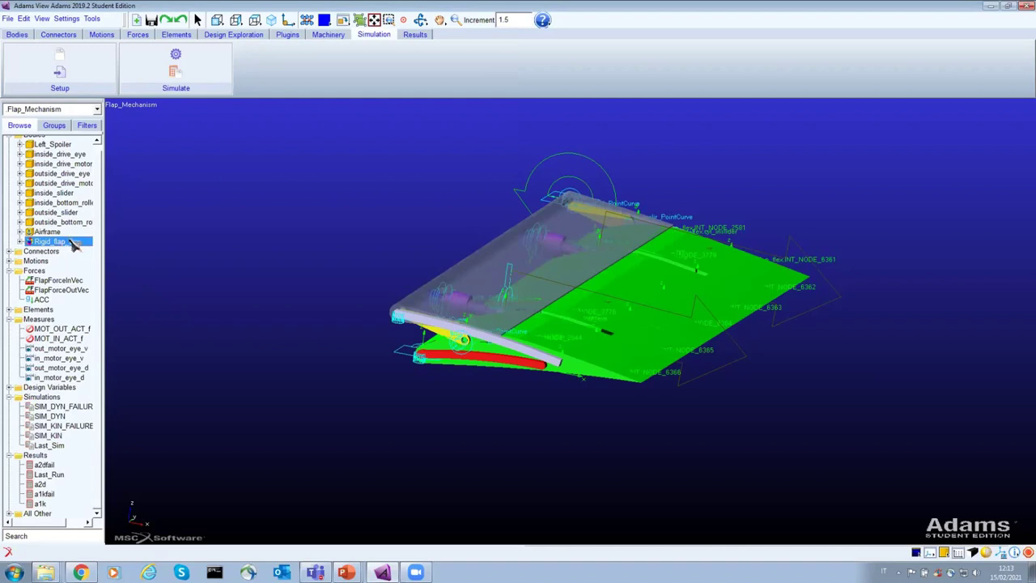
right_click(77, 246)
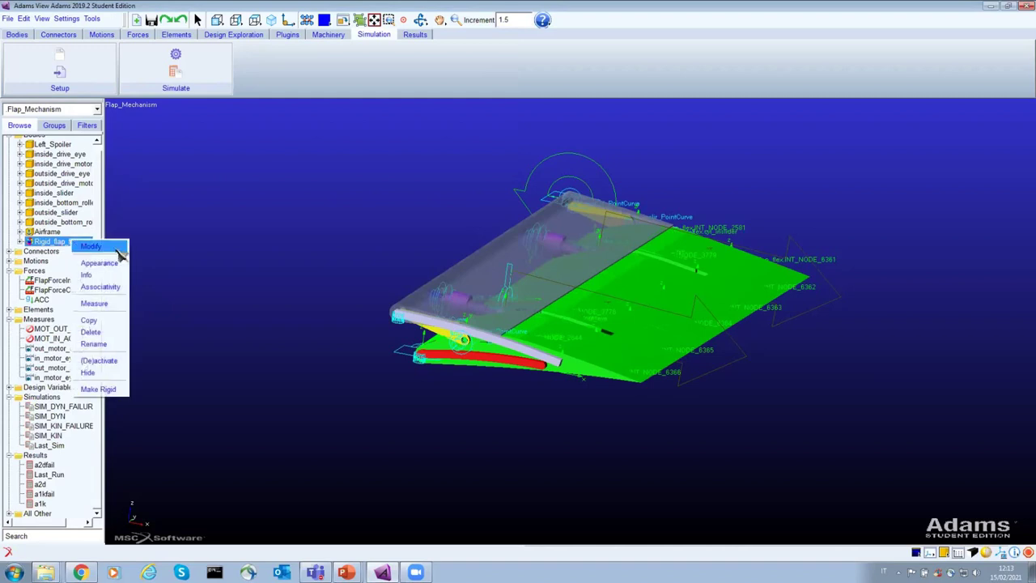
click(94, 344)
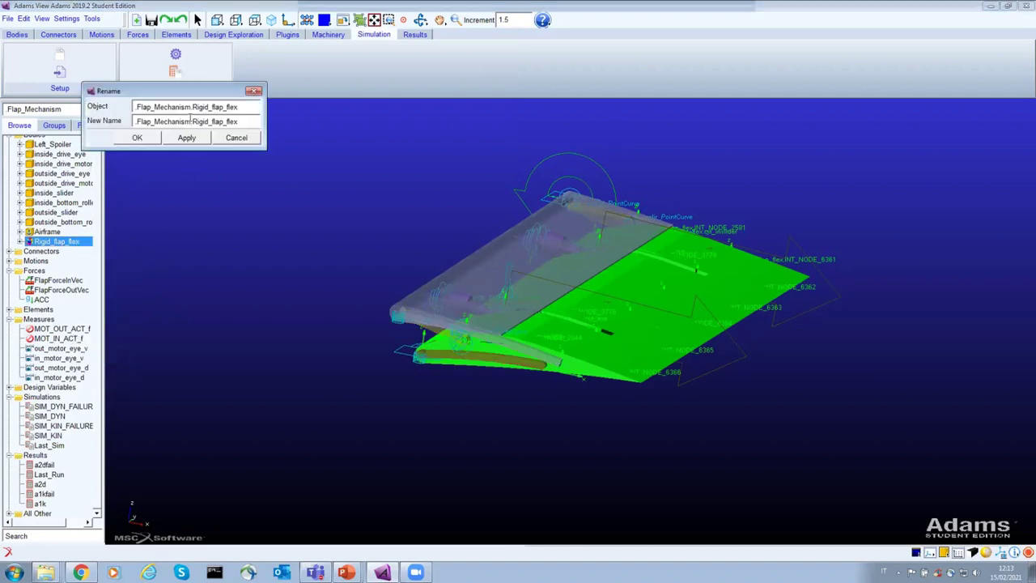
drag(199, 98, 333, 121)
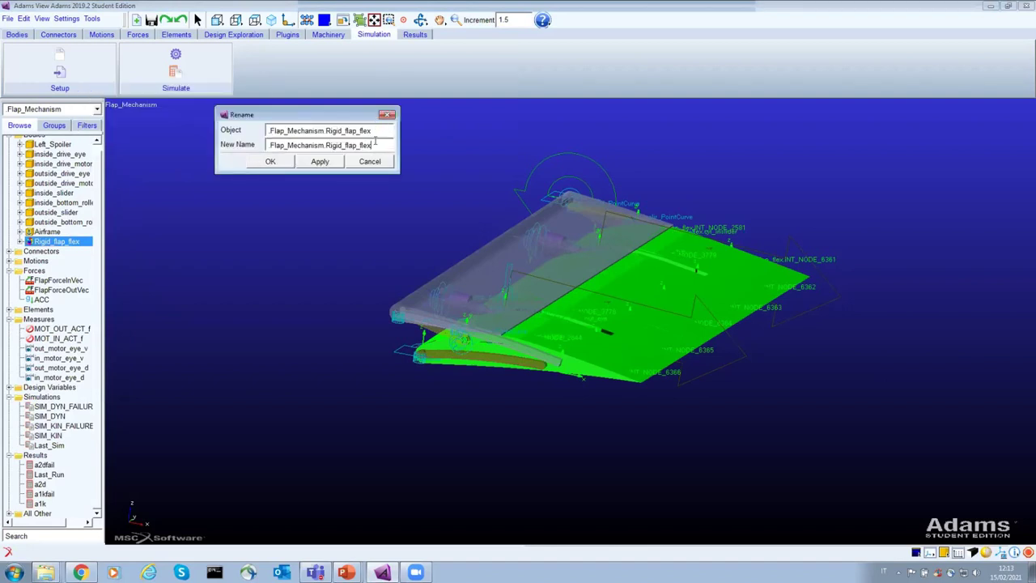
key(BackSpace)
key(BackSpace)
key(BackSpace)
key(BackSpace)
key(BackSpace)
key(BackSpace)
key(BackSpace)
key(BackSpace)
key(BackSpace)
key(BackSpace)
key(BackSpace)
key(BackSpace)
key(BackSpace)
key(BackSpace)
key(BackSpace)
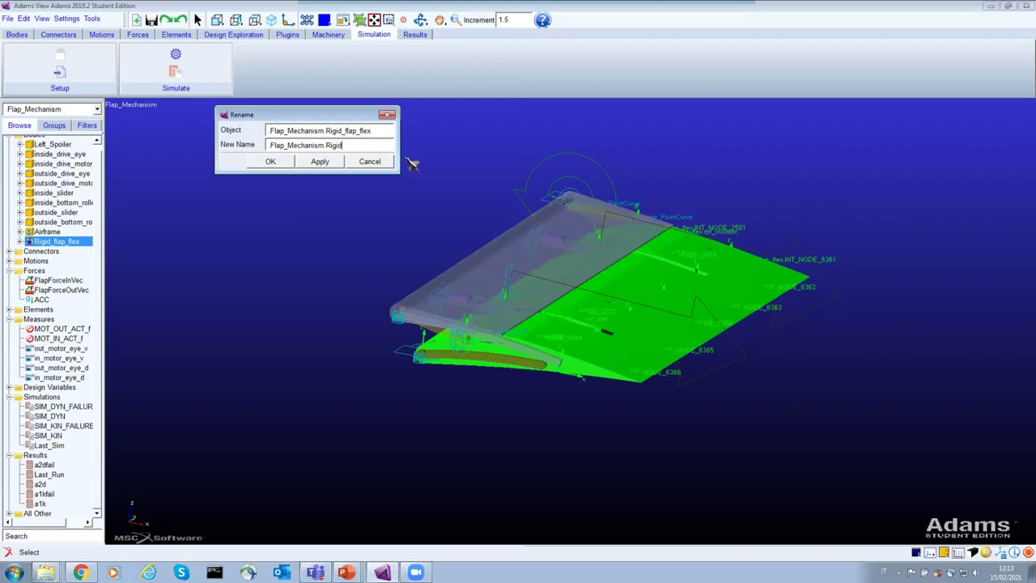
text(flex_flap)
key(Return)
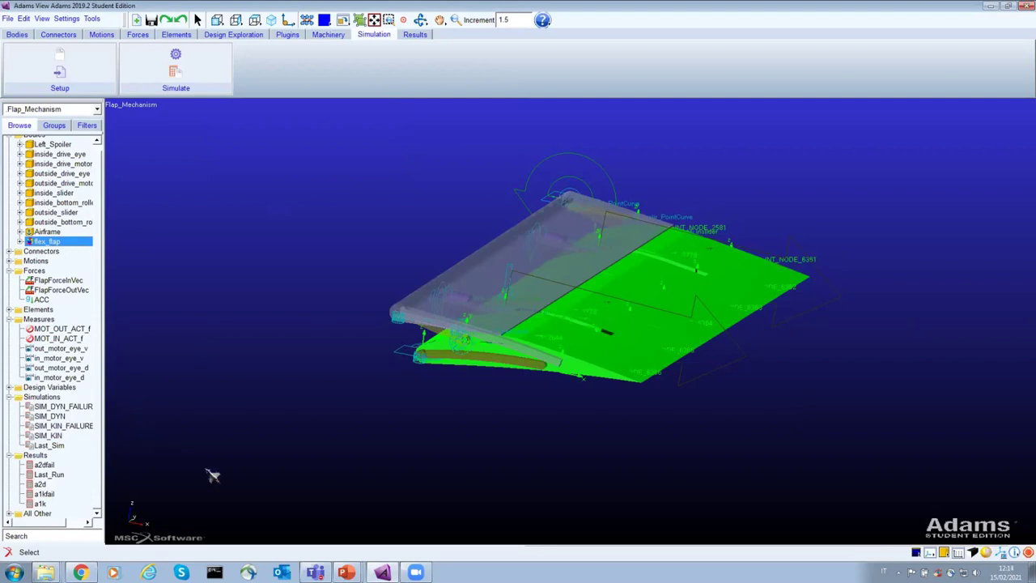
- Open the flex_flap flexible body for modification and examine the natural frequencies and enabled modes in its modal initial conditions
right_click(789, 275)
mouse_move(833, 278)
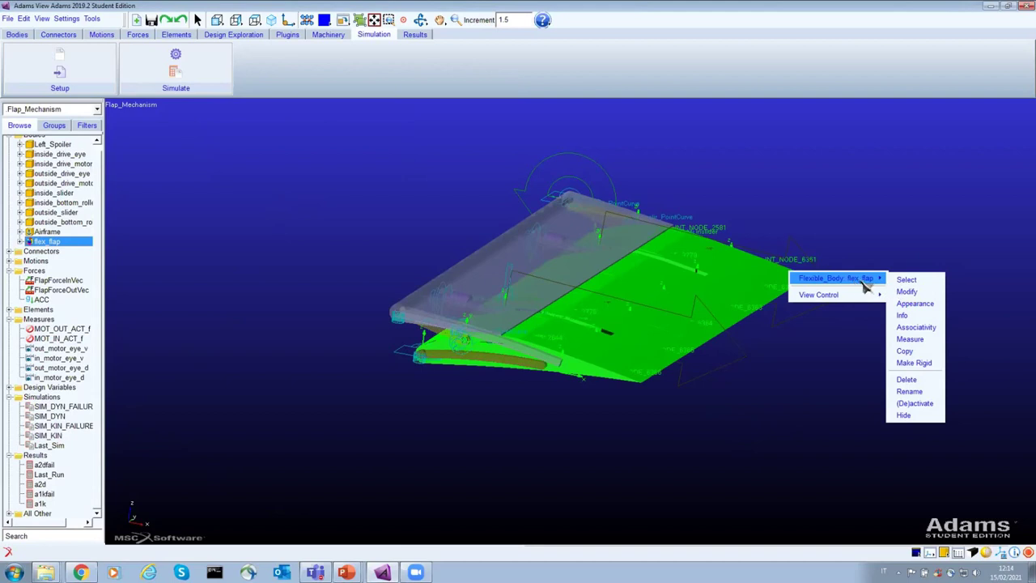
click(907, 294)
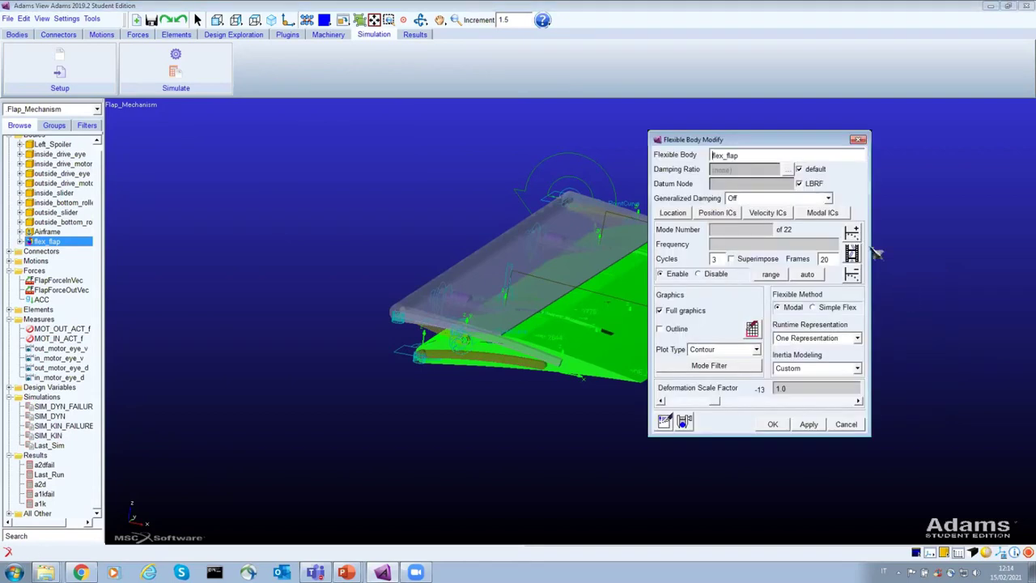
drag(790, 141, 865, 56)
middle_drag(655, 428, 862, 424)
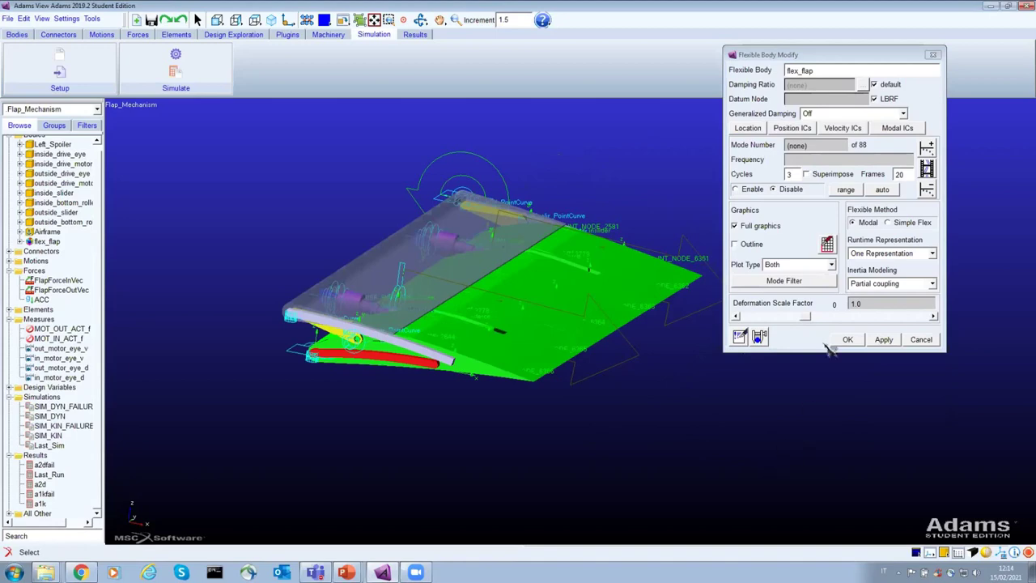
click(894, 131)
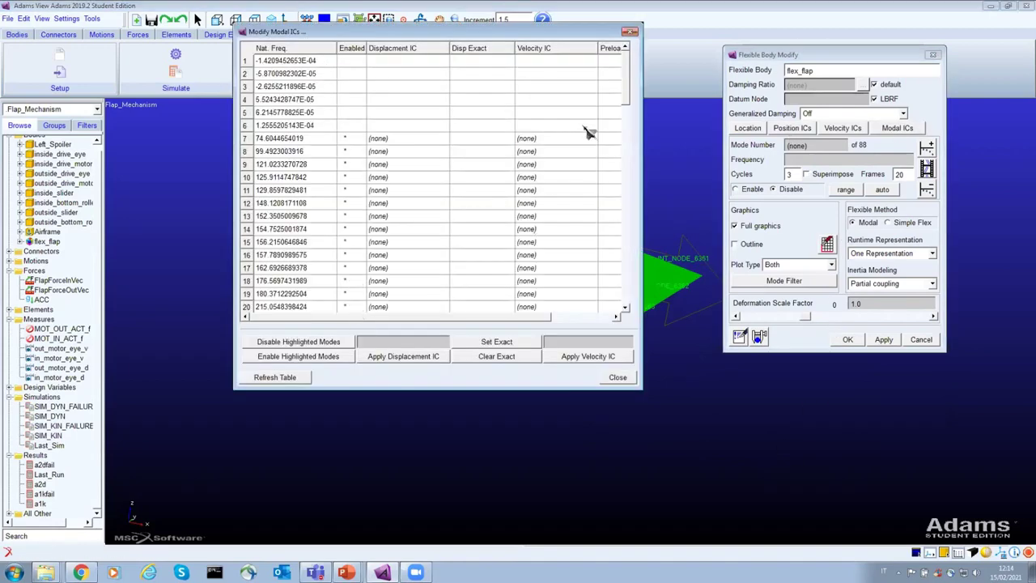
mouse_move(626, 86)
mouse_down()
mouse_move(634, 233)
mouse_move(621, 99)
mouse_up()
click(620, 99)
click(630, 32)
click(891, 129)
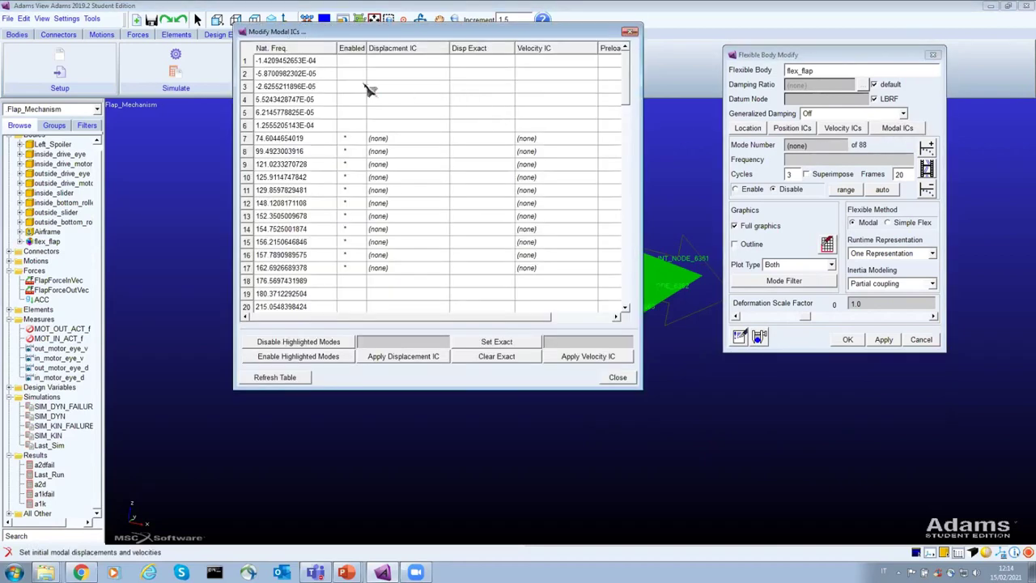
scroll(453, 154, down, 2)
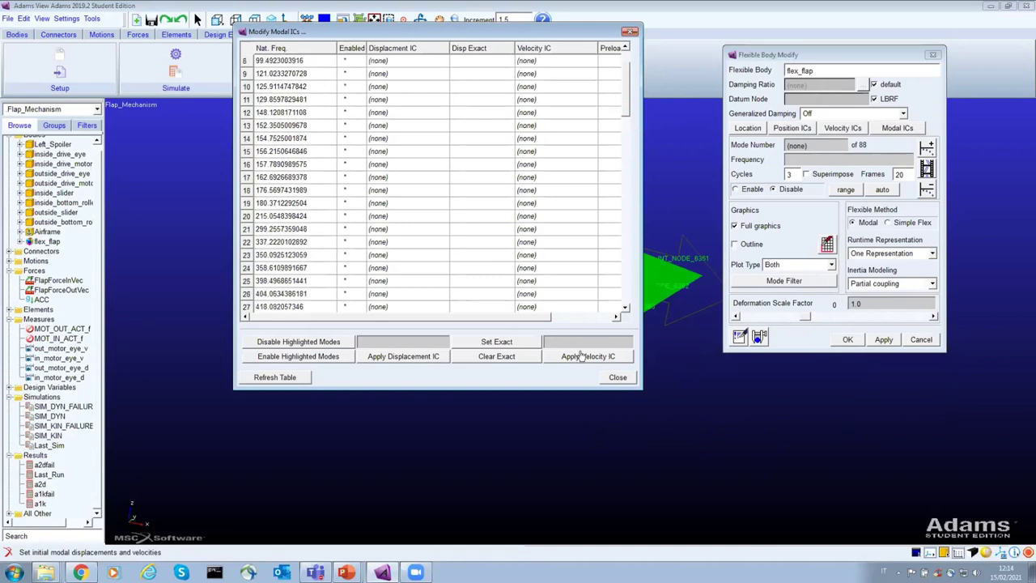
scroll(618, 380, down, 3)
click(618, 378)
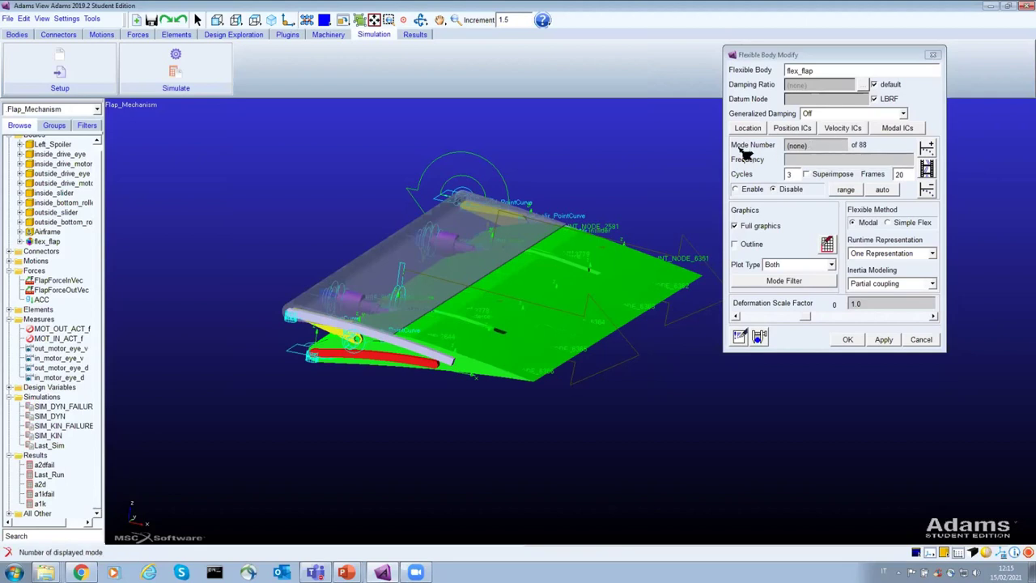
- Display flex_flap's mode 7, animate mode 8, and step through the mode shapes up to mode 10
click(796, 146)
double_click(796, 146)
text(7)
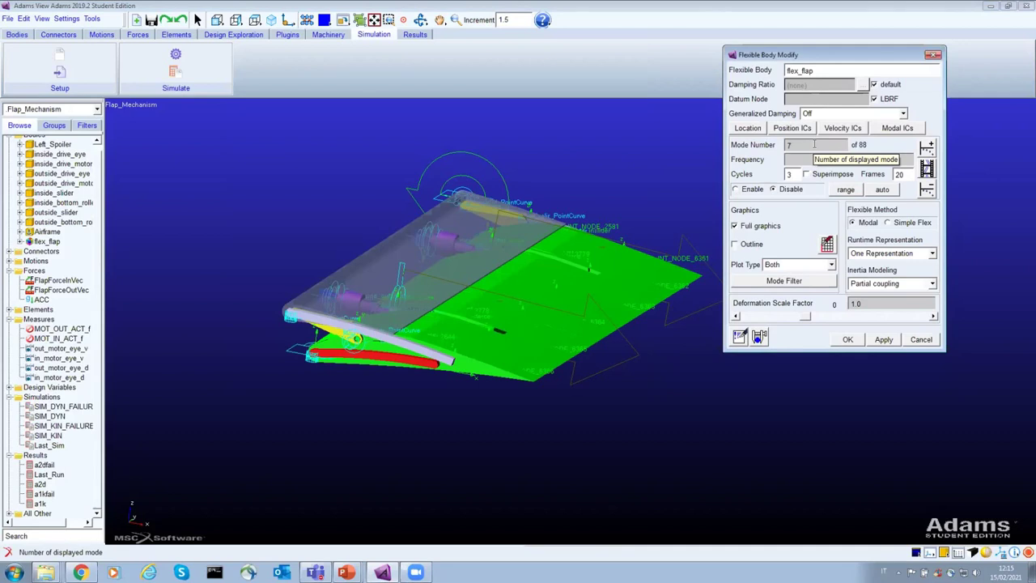
key(Return)
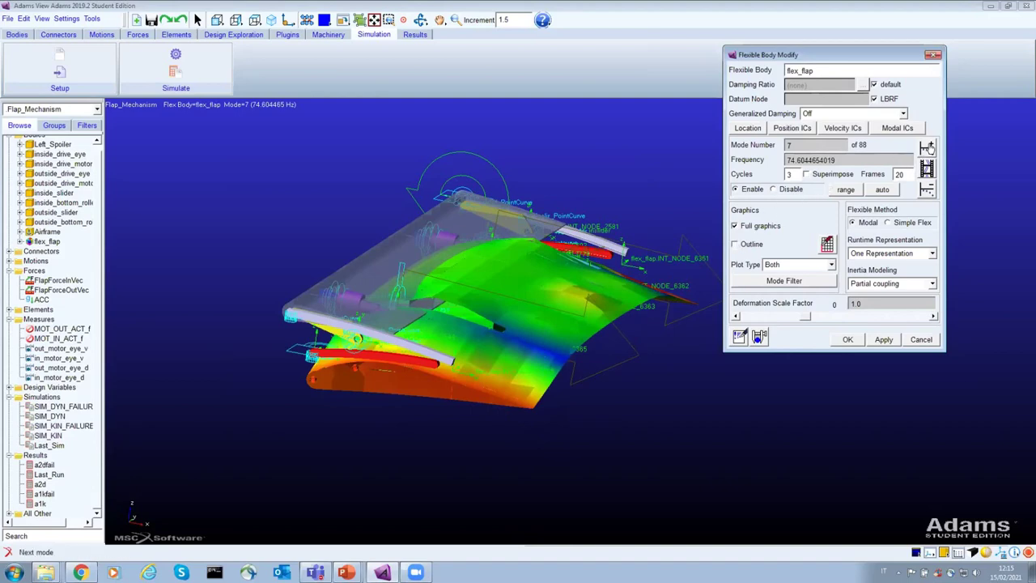
click(926, 145)
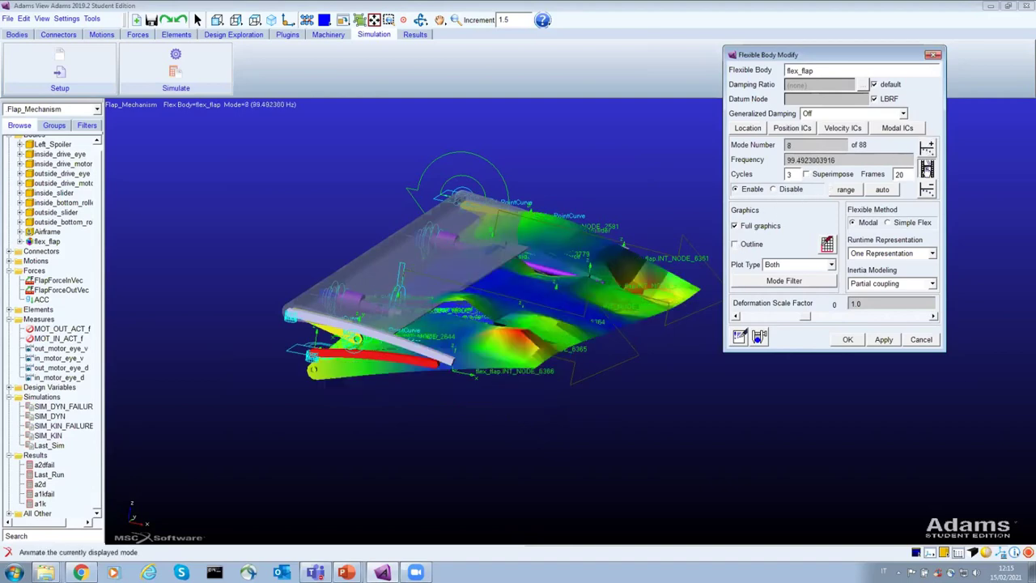
click(926, 169)
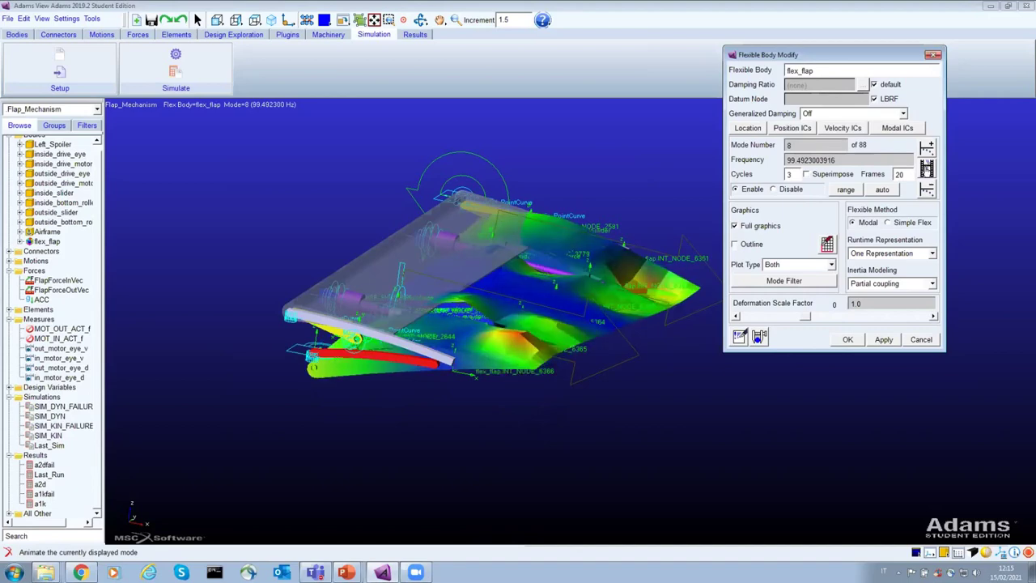
click(926, 147)
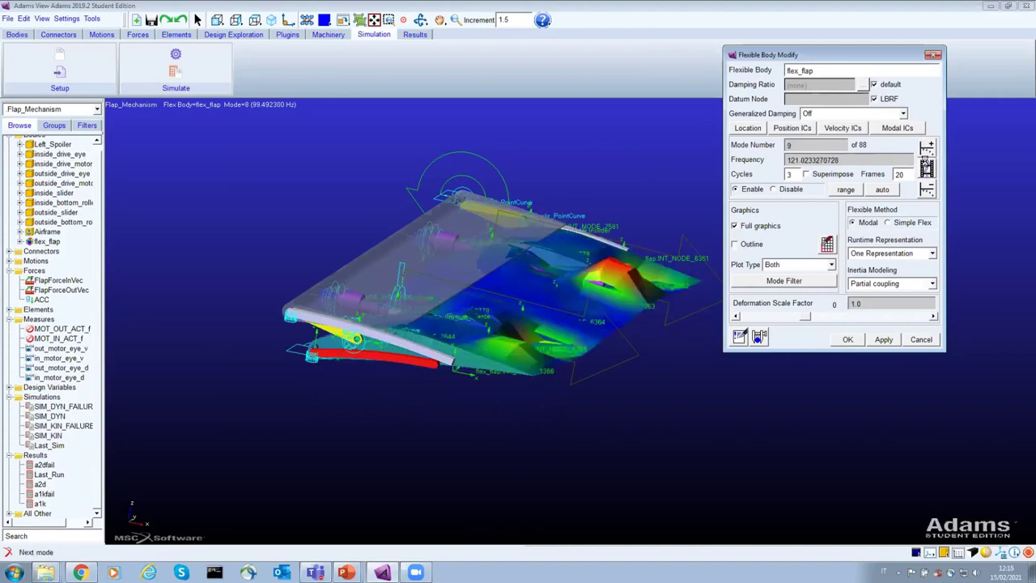
click(927, 147)
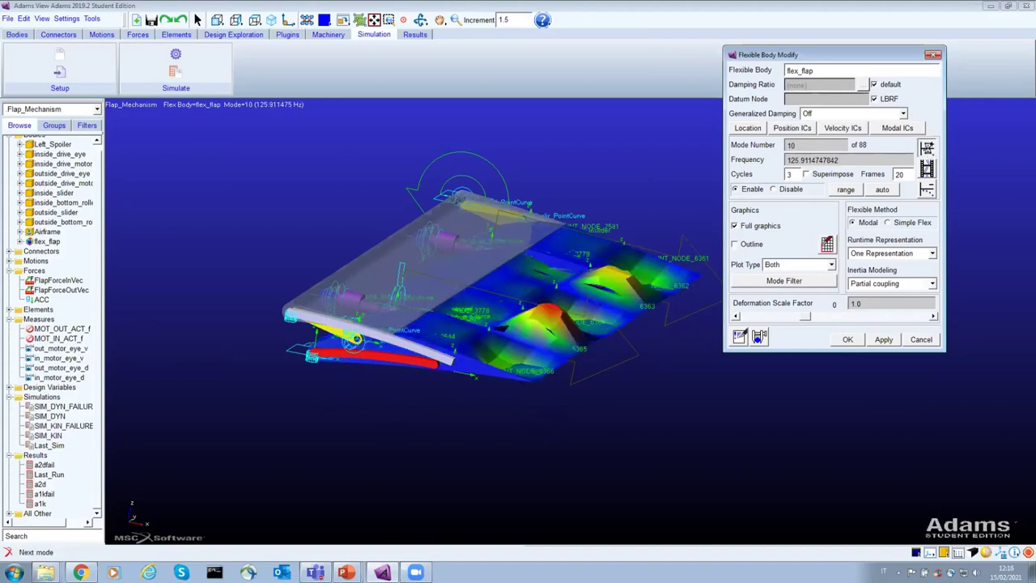
- Display flex_flap's mode 11 and close the flexible body's modification settings
click(927, 147)
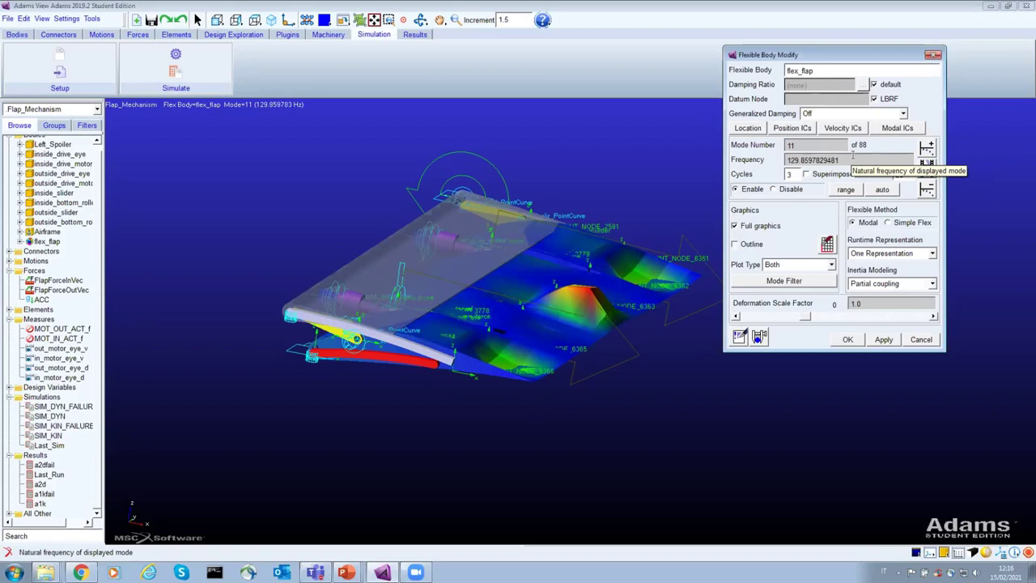
click(933, 56)
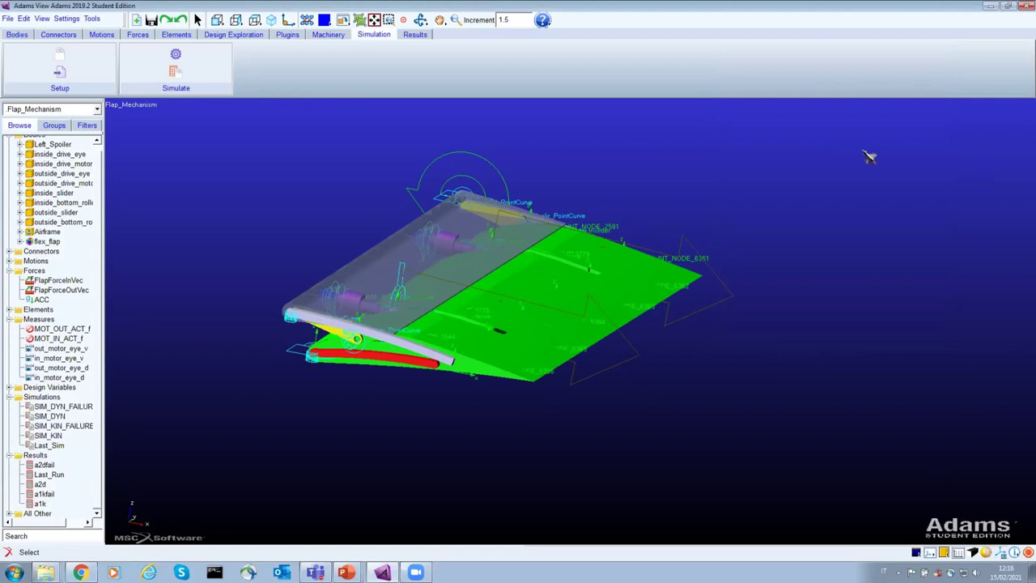
- Show the model in wireframe and orient the view to inspect the flexible flap's internal mesh and interface nodes
right_click(865, 152)
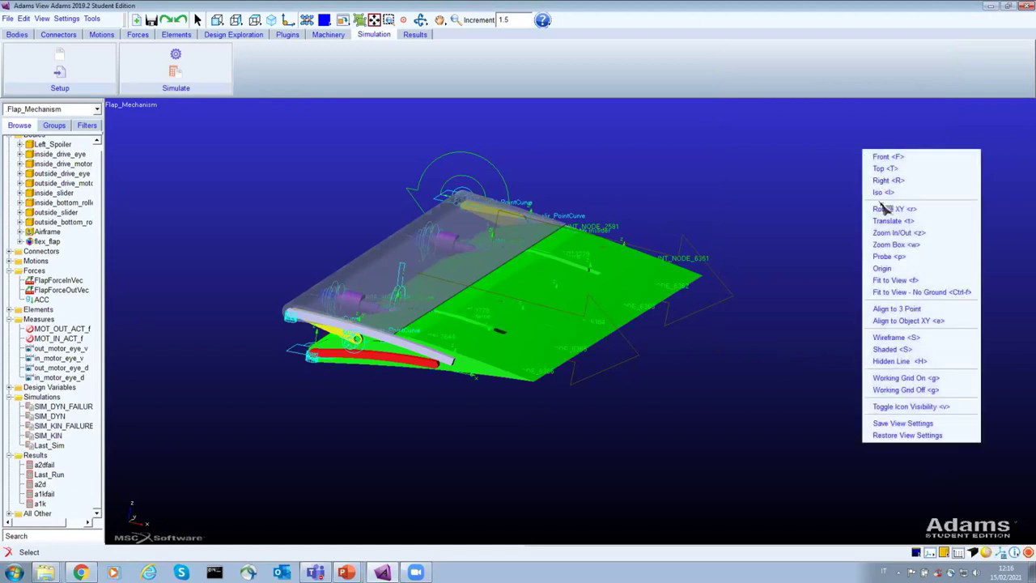
click(905, 338)
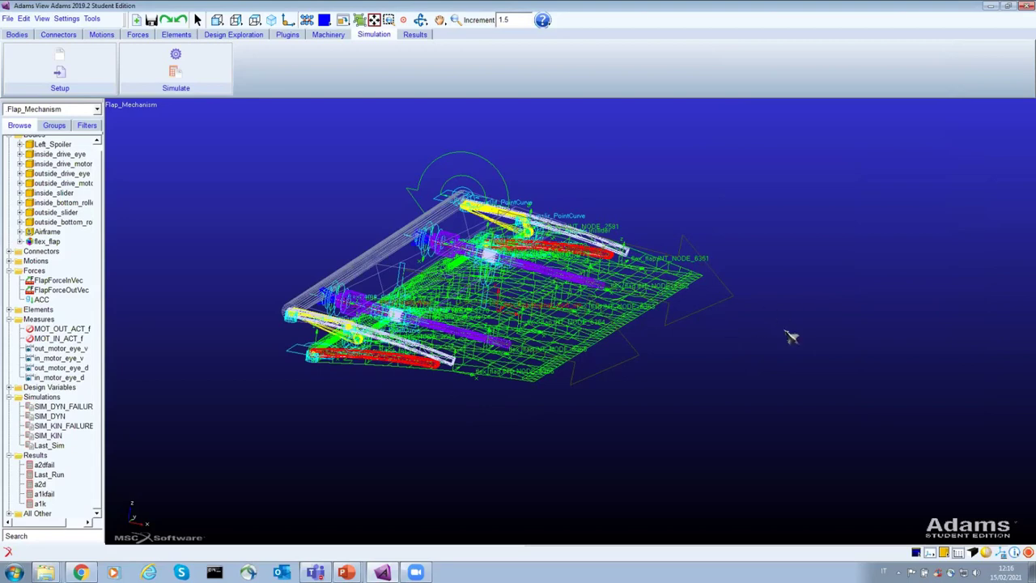
drag(777, 353, 842, 283)
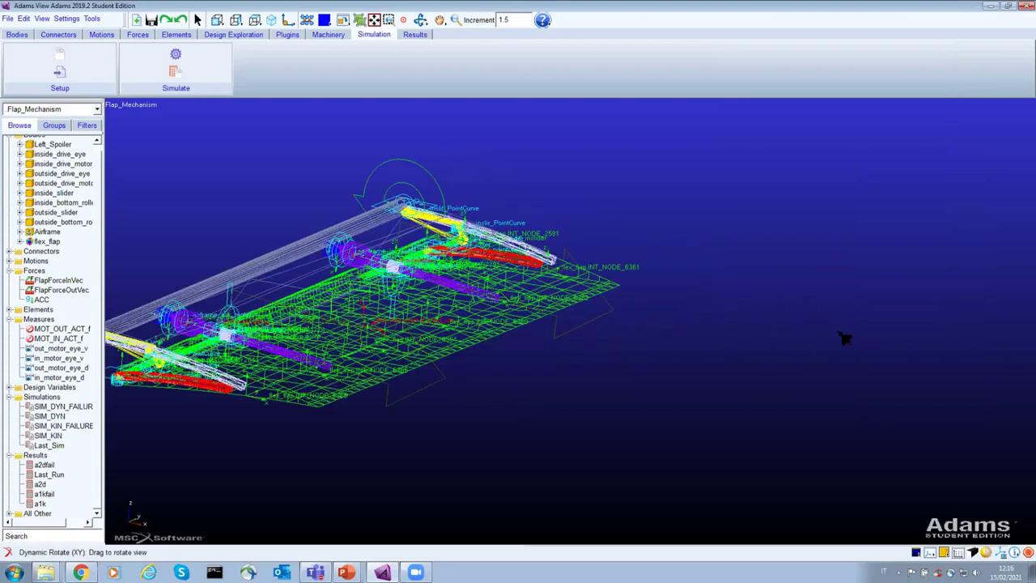
key(t)
drag(547, 301, 596, 306)
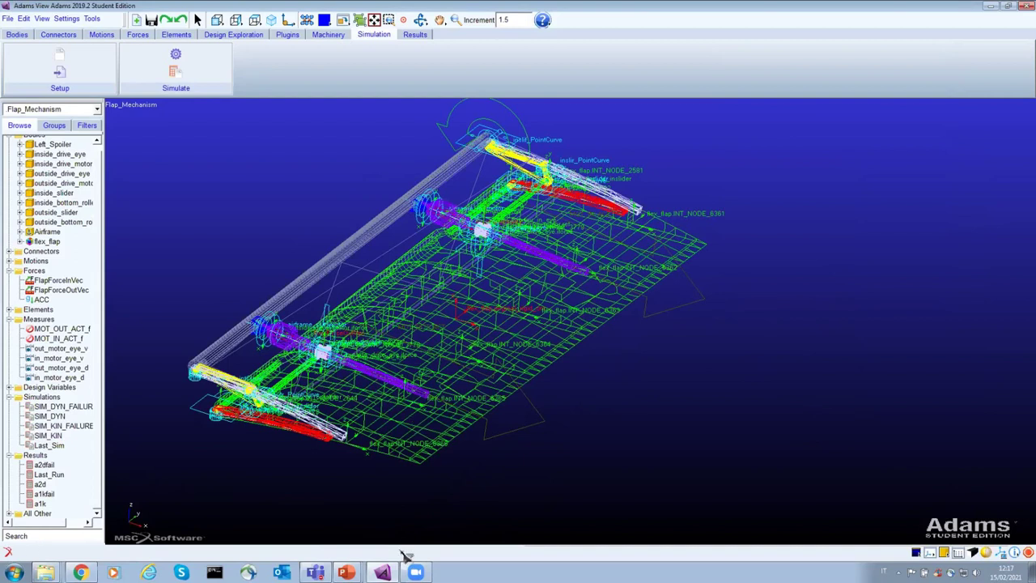
- Switch to the Workshop1 presentation in PowerPoint, review the flap meshing on slide 49, and return to Adams View
mouse_move(345, 572)
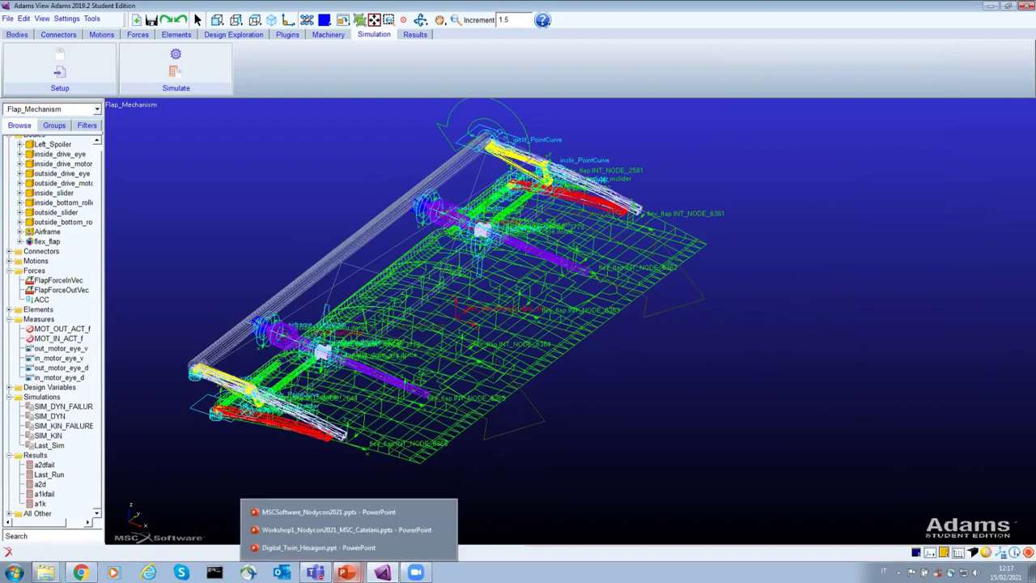
click(362, 530)
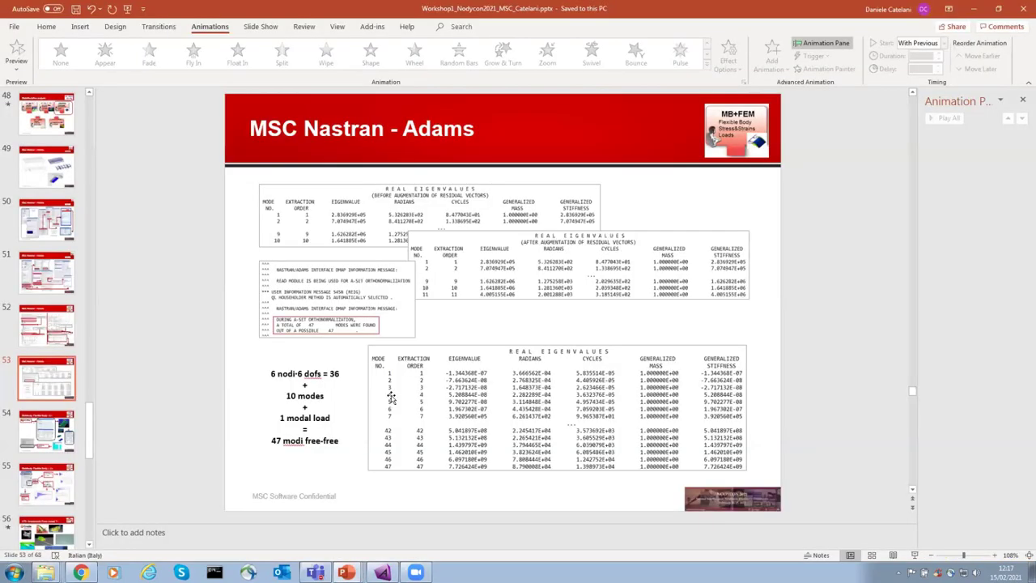
scroll(392, 398, up, 3)
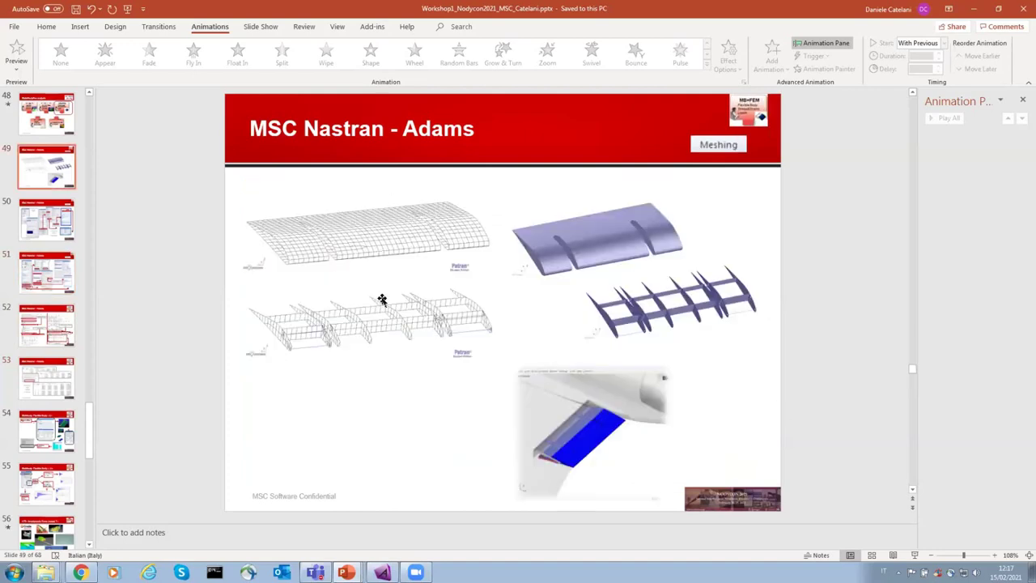
click(980, 16)
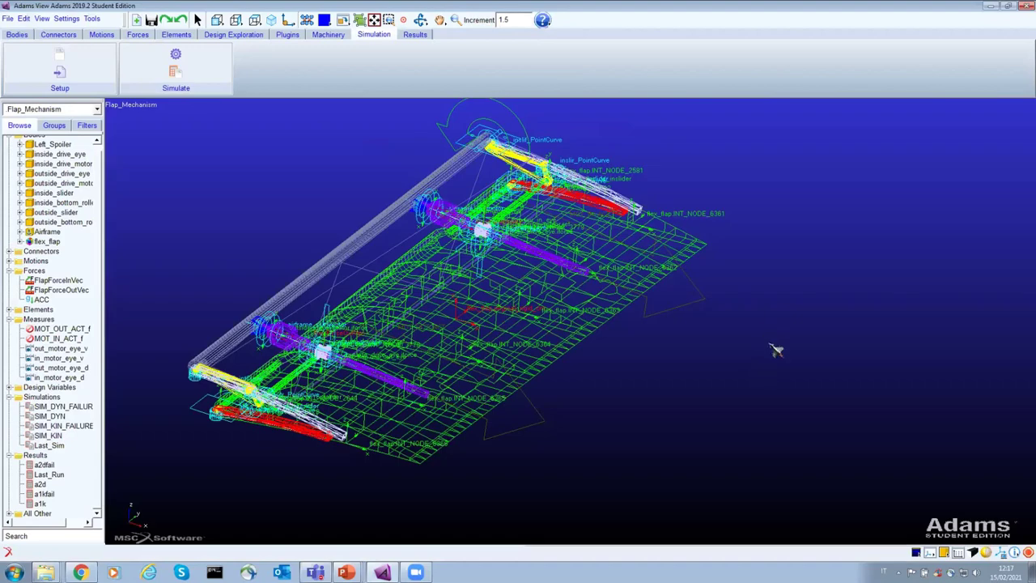
- Return the model to shaded display and rotate it to an oblique view
key(s)
key(r)
mouse_move(122, 365)
mouse_down()
mouse_move(114, 374)
mouse_move(167, 307)
mouse_up()
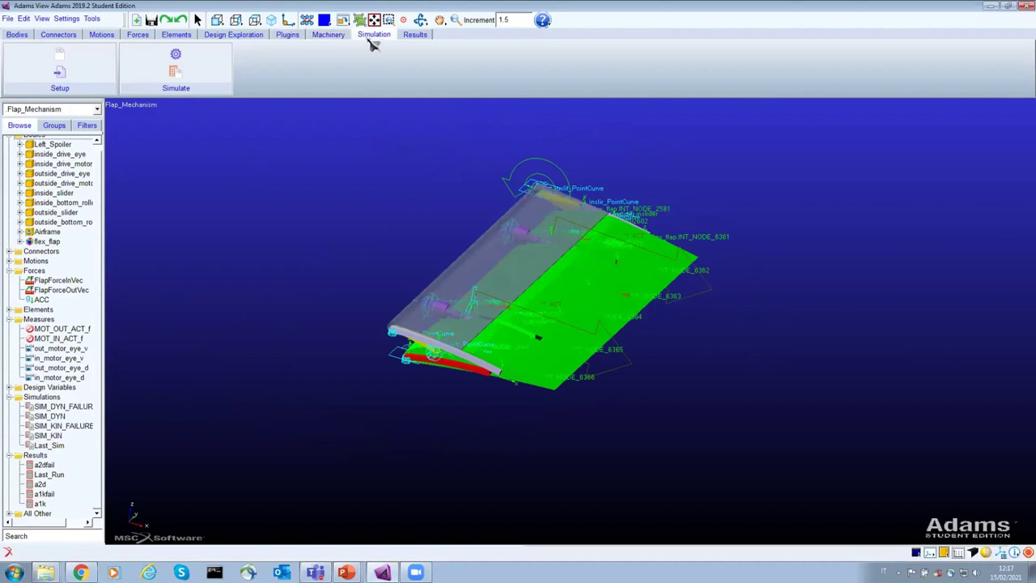
- Run the SIM_DYN_FAILURE scripted simulation and save its results as a3ffail
click(177, 71)
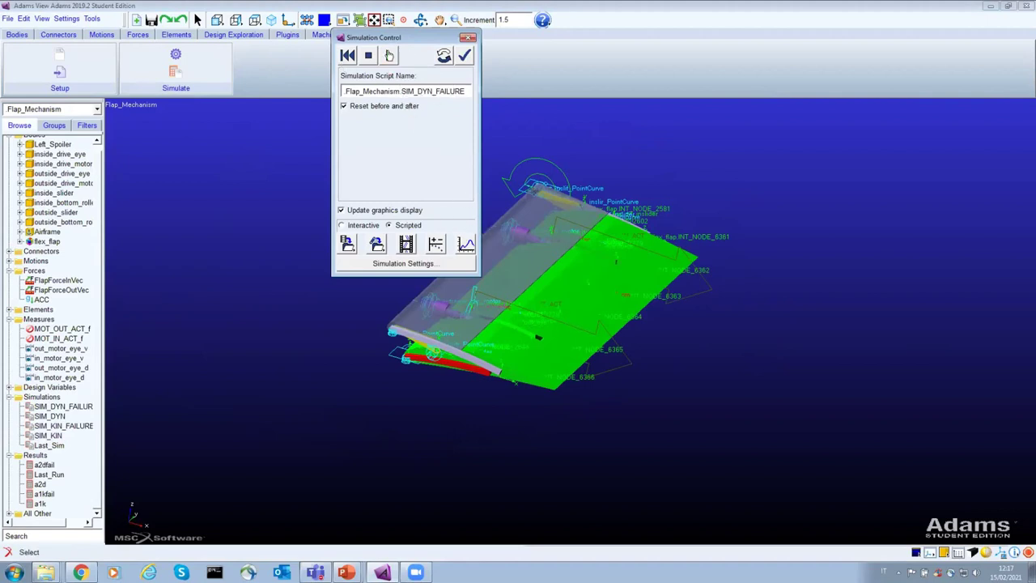
click(390, 55)
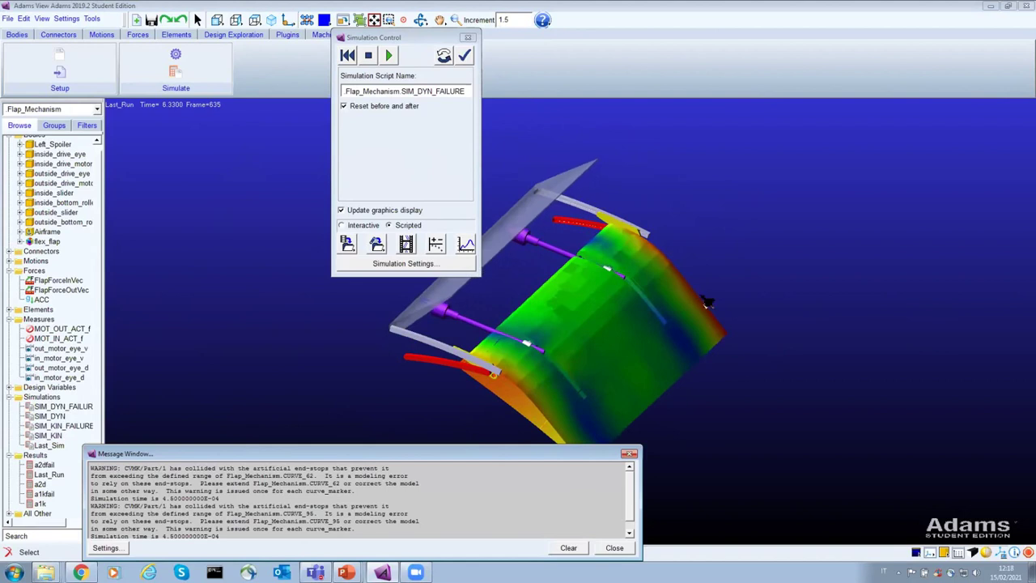
click(568, 547)
click(614, 547)
click(347, 244)
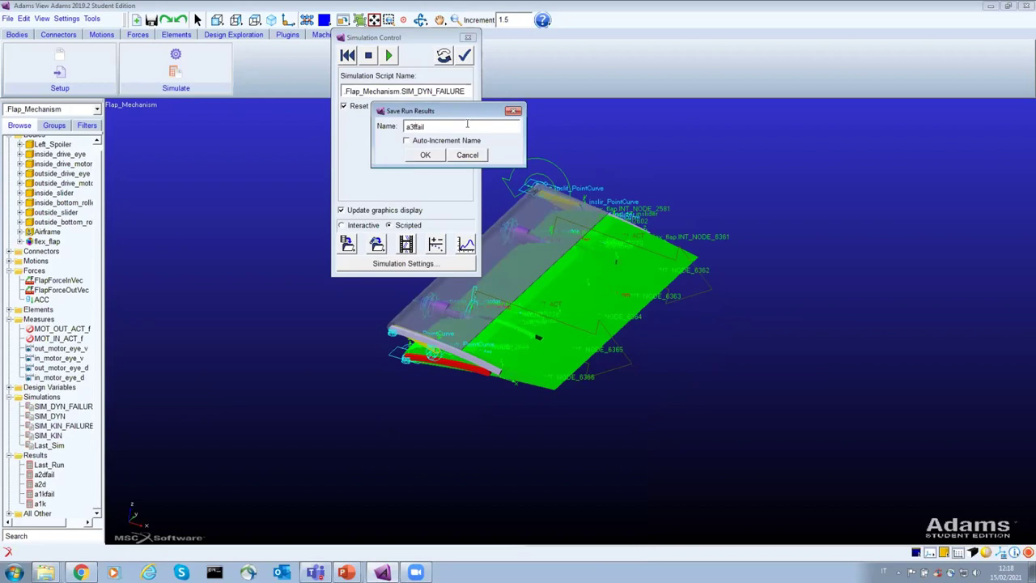
click(420, 157)
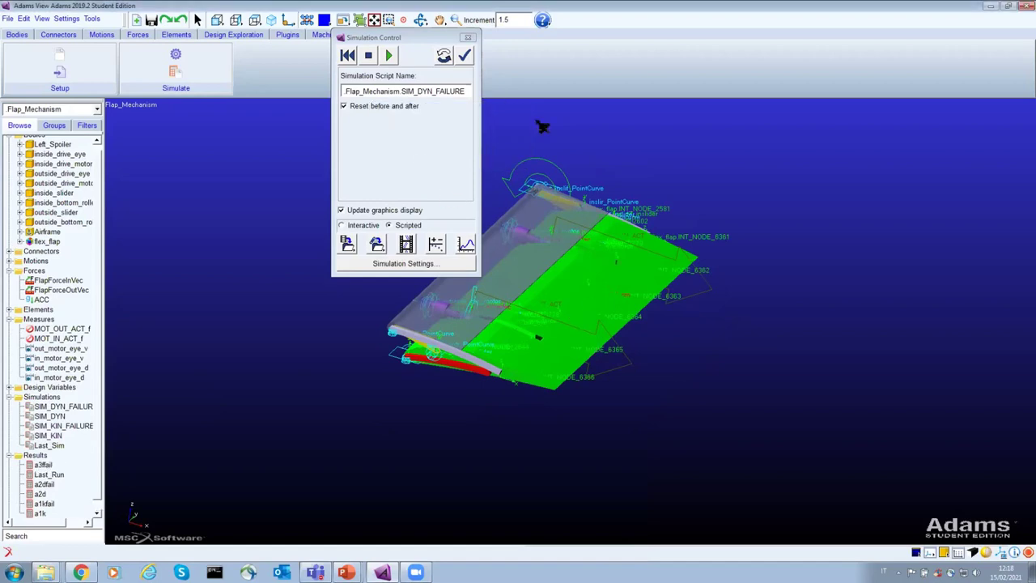
- Plot the in_motor_eye_d measure for runs a2dfail and a3ffail together in Adams PostProcessor
key(F8)
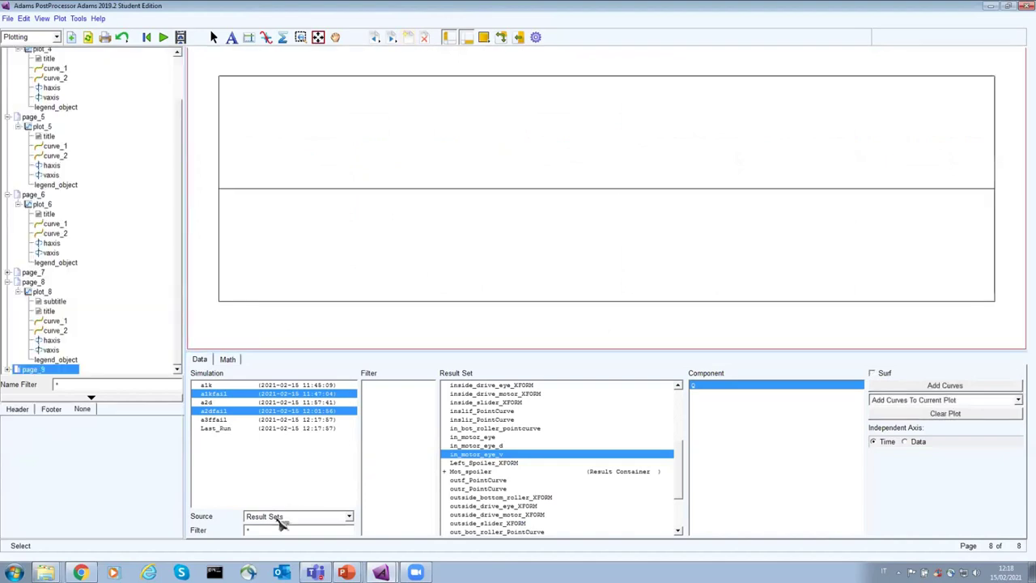
click(278, 519)
click(275, 536)
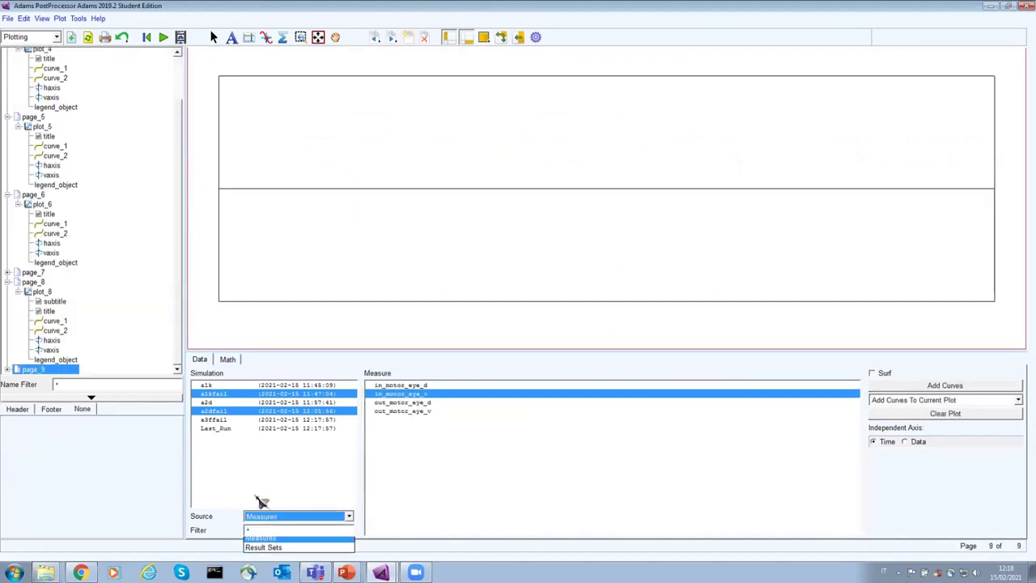
shift+click(235, 419)
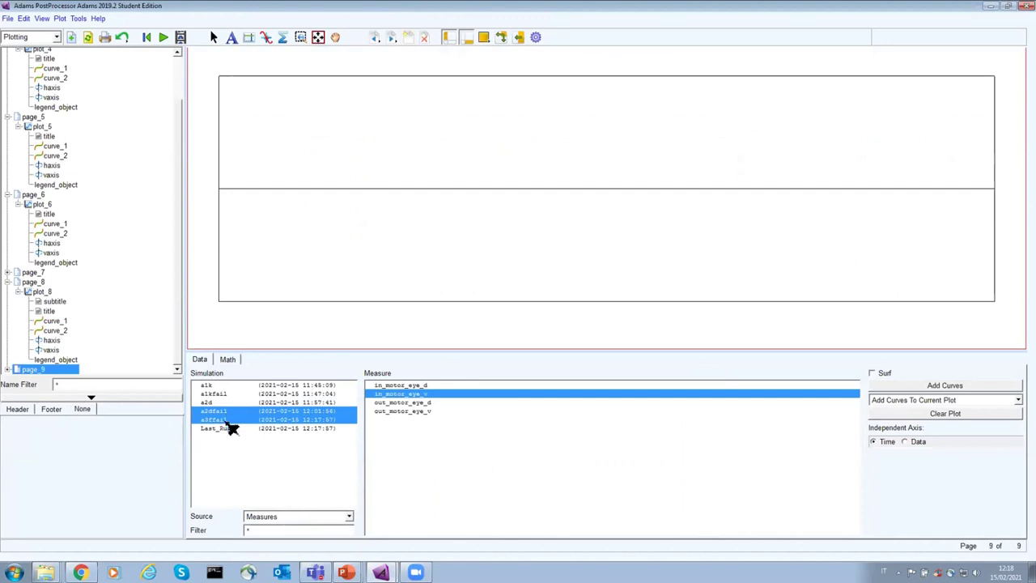
click(450, 385)
click(910, 387)
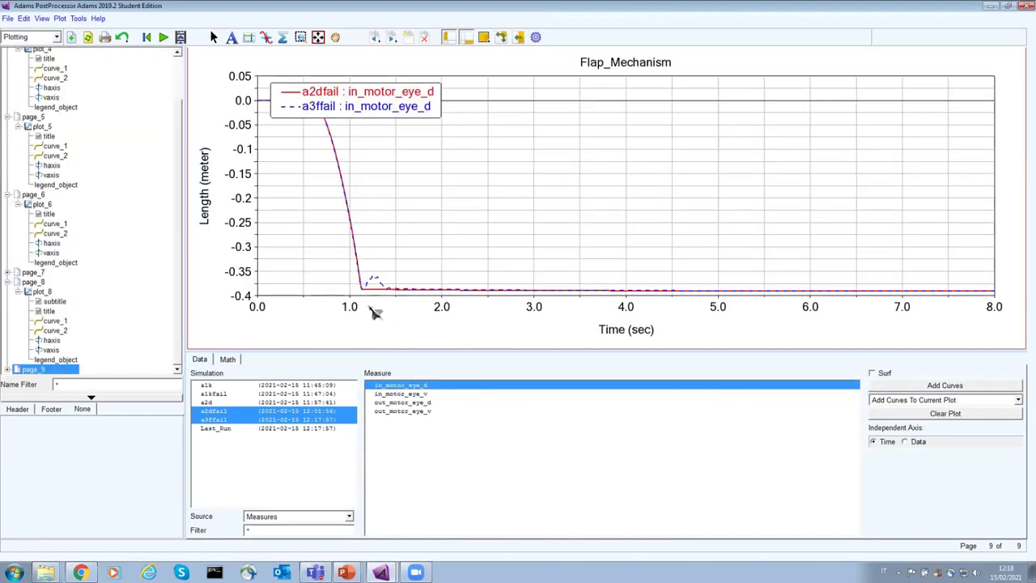
- Surf through the in_motor_eye_v and out_motor_eye_v velocity measures to compare runs a2dfail and a3ffail
click(425, 394)
click(874, 374)
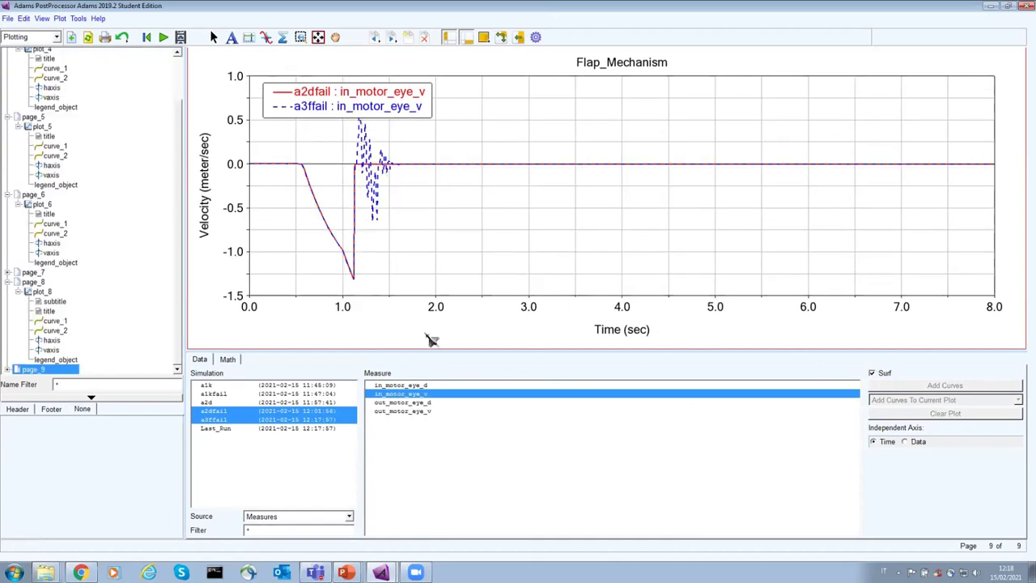
click(437, 411)
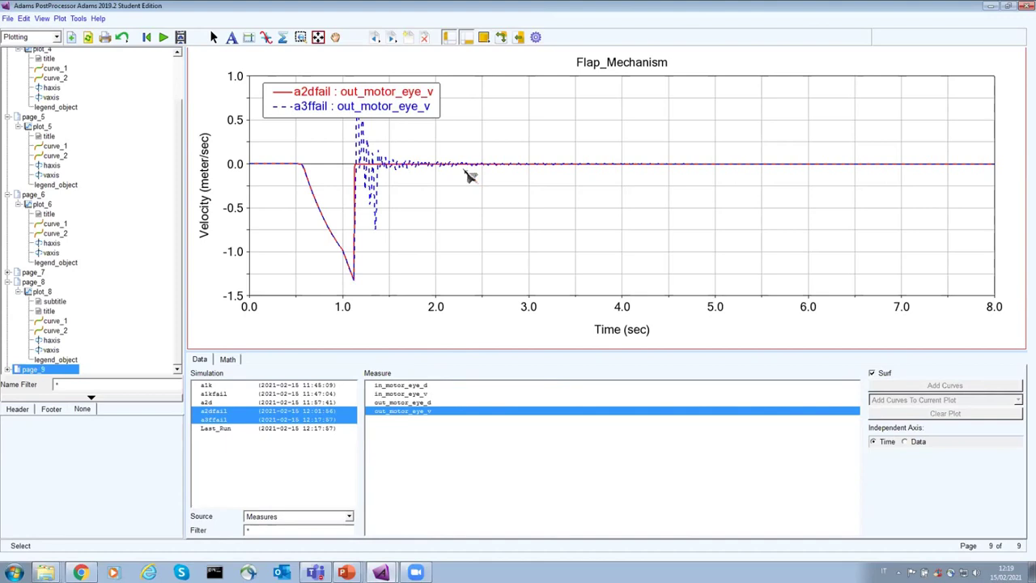
- Display the airframe_out_motor FX result for both runs and move the legend to the middle of the plot, clear of the curves
click(283, 518)
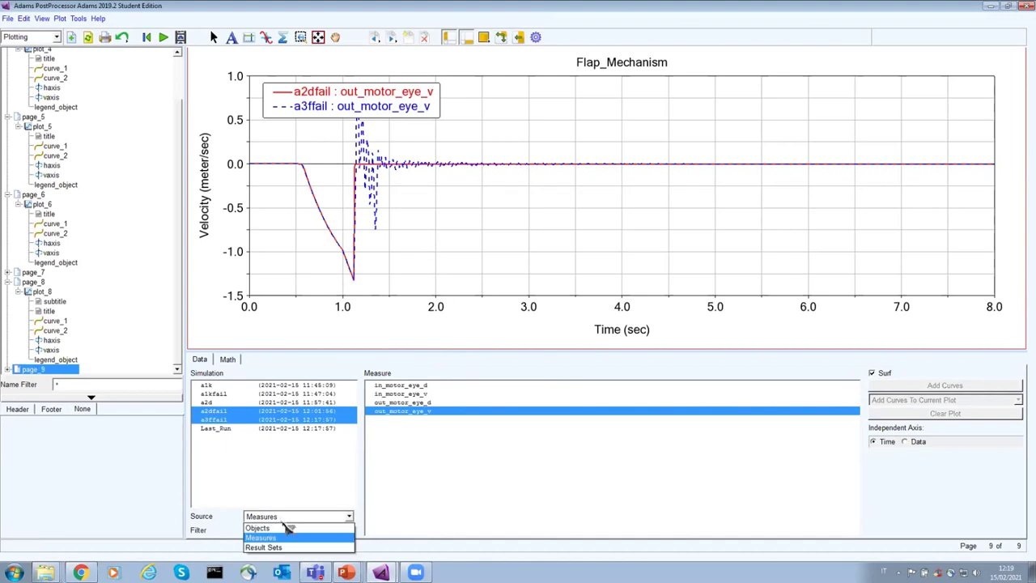
click(264, 547)
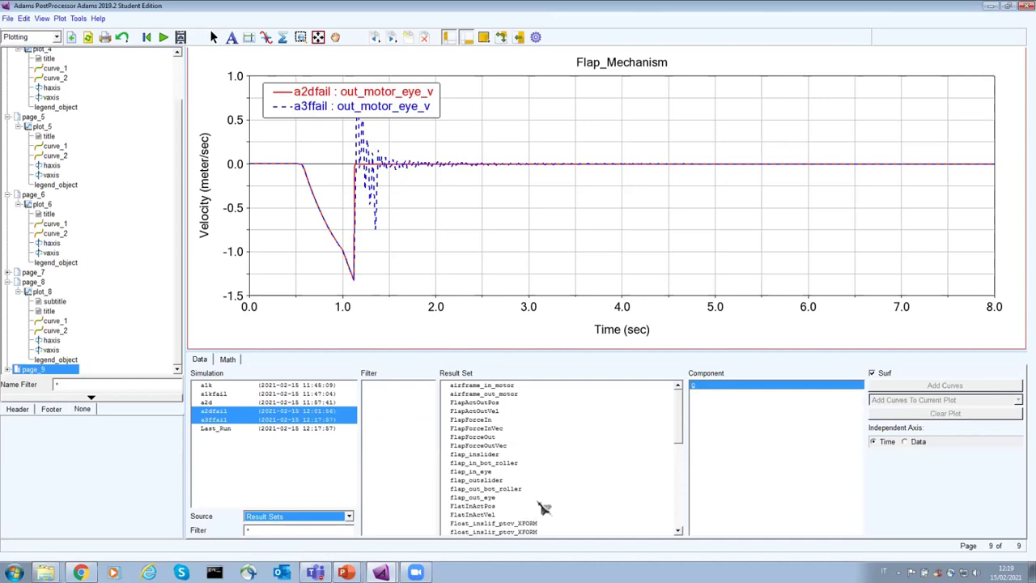
click(510, 438)
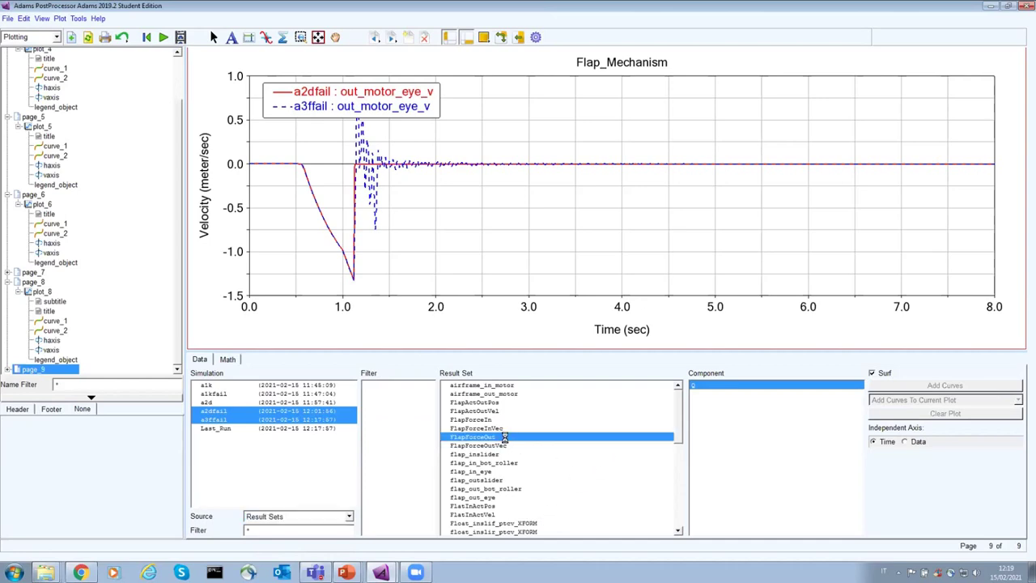
click(520, 395)
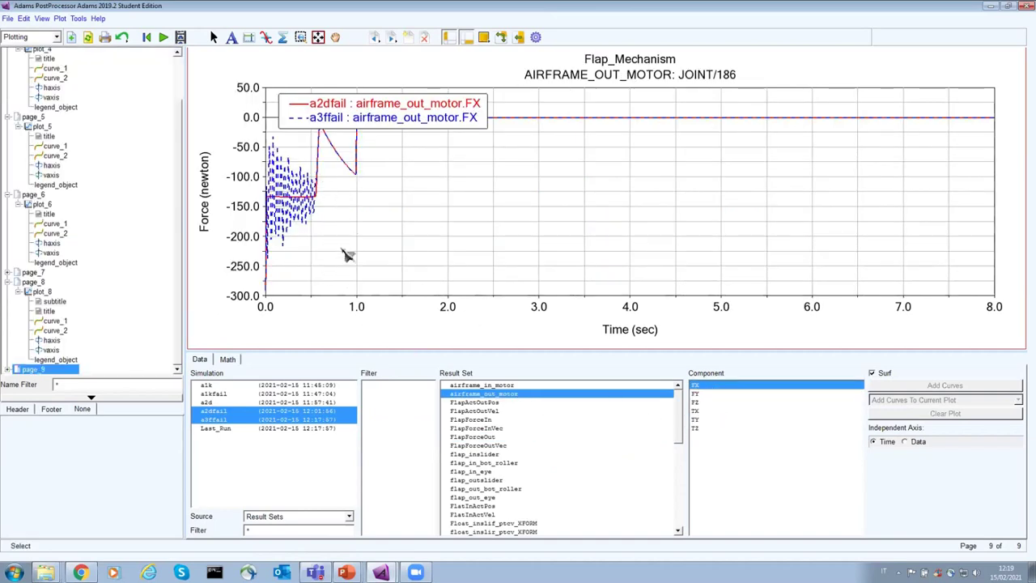
click(376, 102)
drag(377, 102, 636, 189)
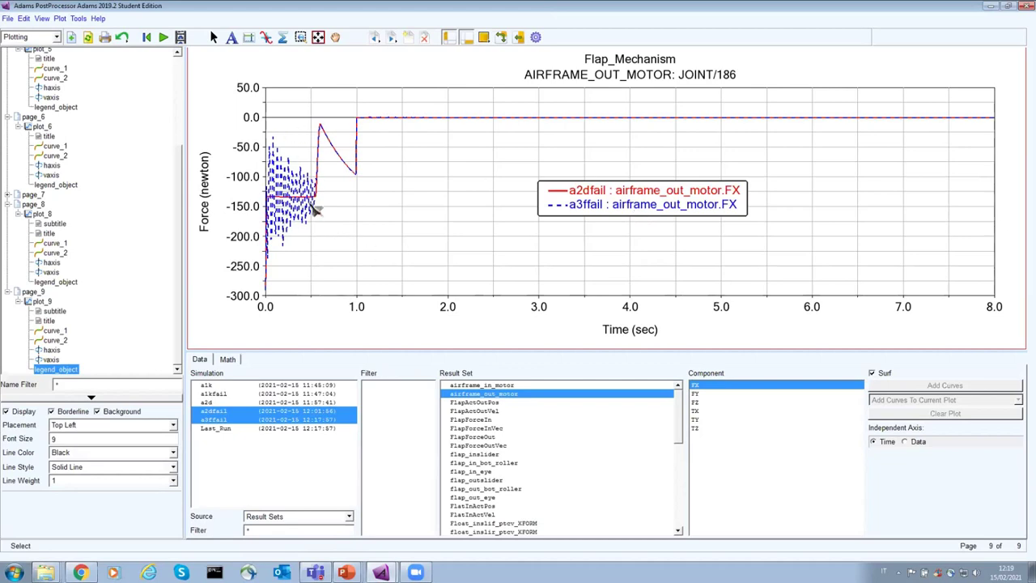
- Display the FlapForceOutVec FY component for both runs, and return to Adams View
click(489, 419)
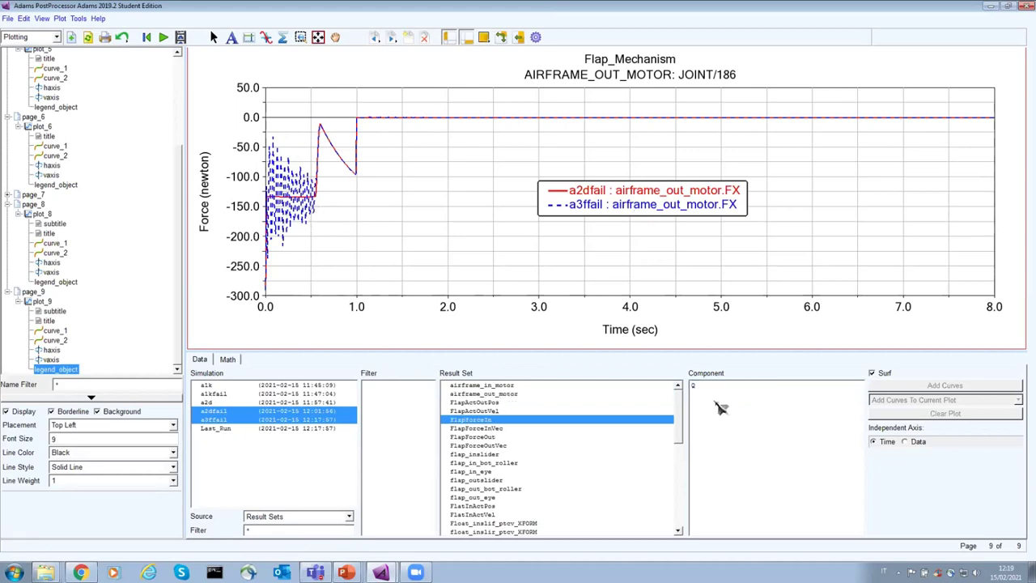
click(711, 387)
click(495, 445)
click(722, 394)
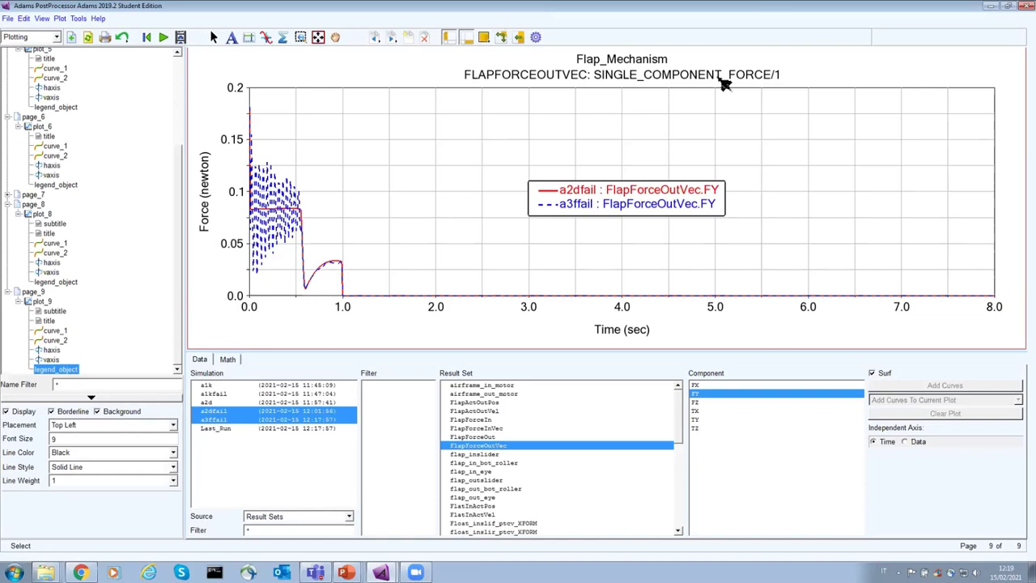
click(536, 37)
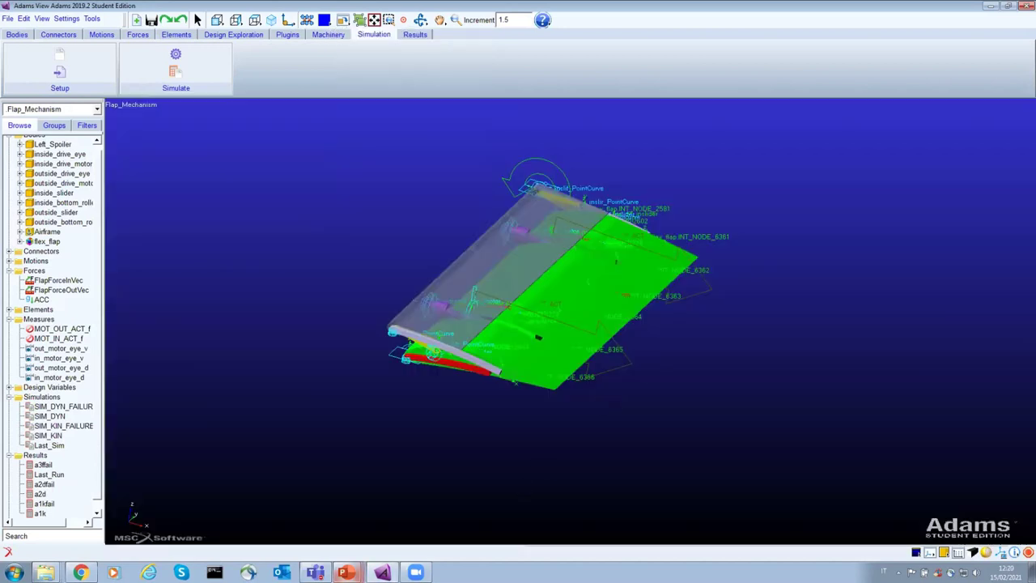
- Switch to the Workshop1 presentation in PowerPoint and start the slide show from the meshing slide
click(345, 572)
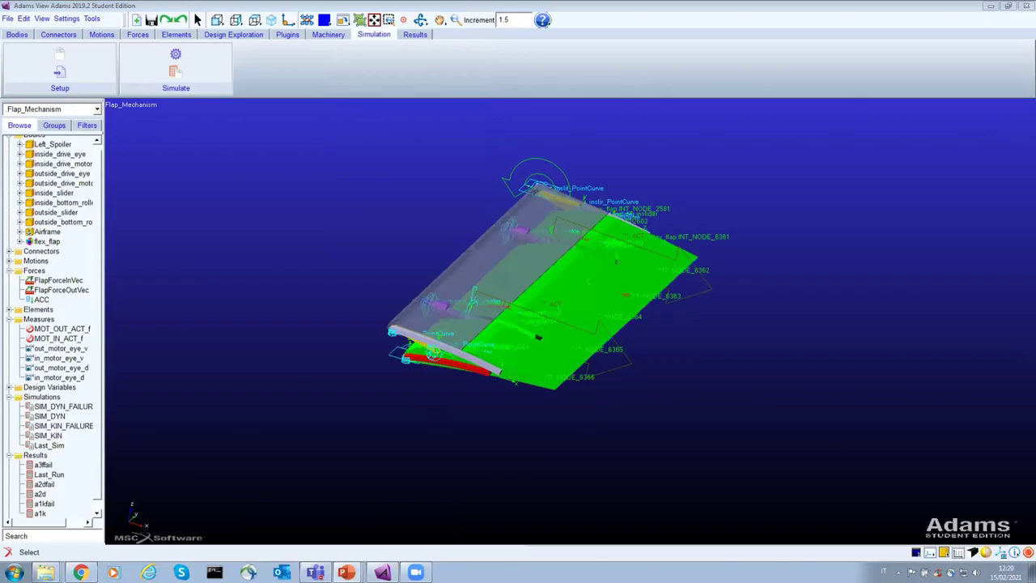
key(alt+Tab)
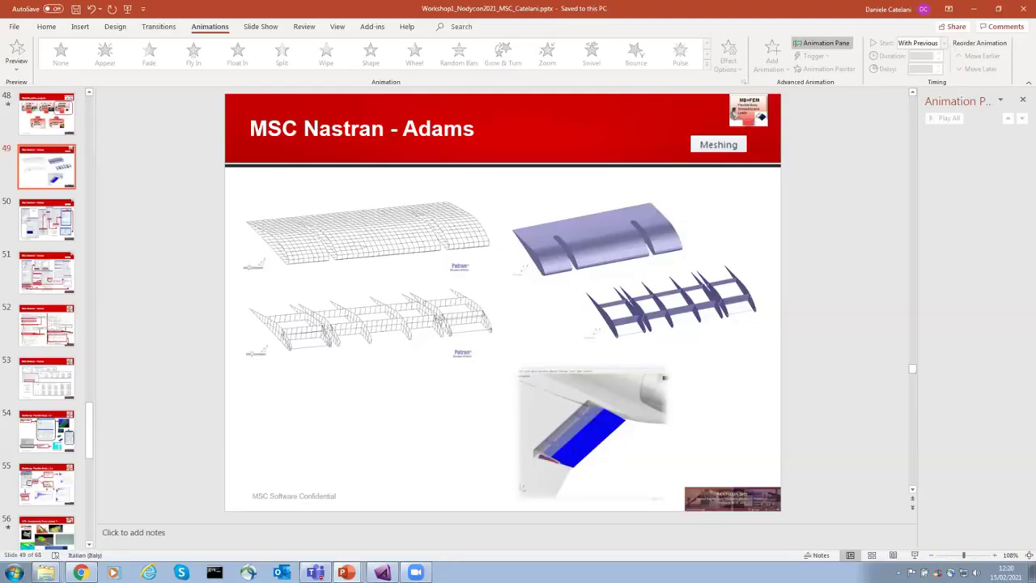
key(shift+F5)
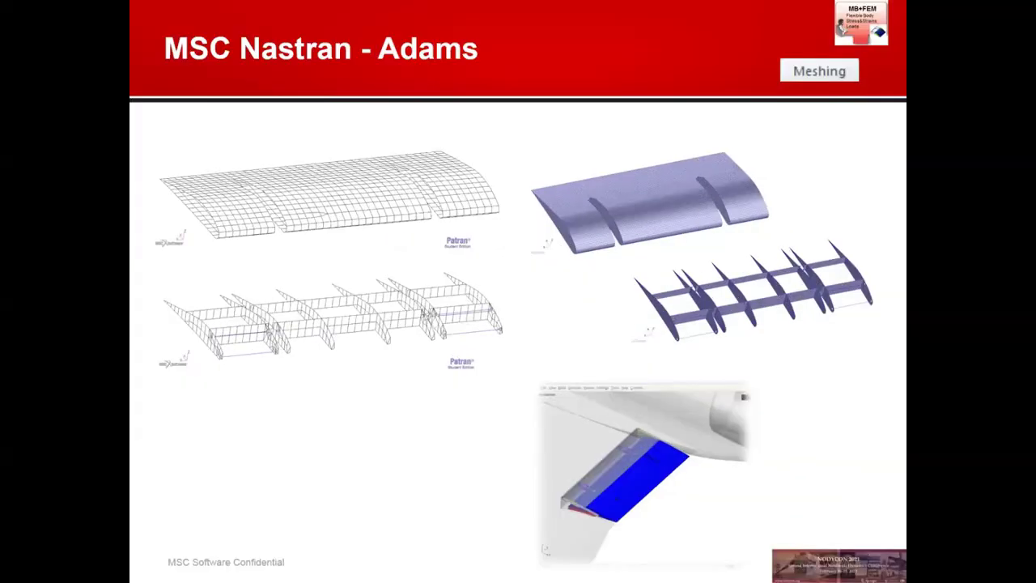
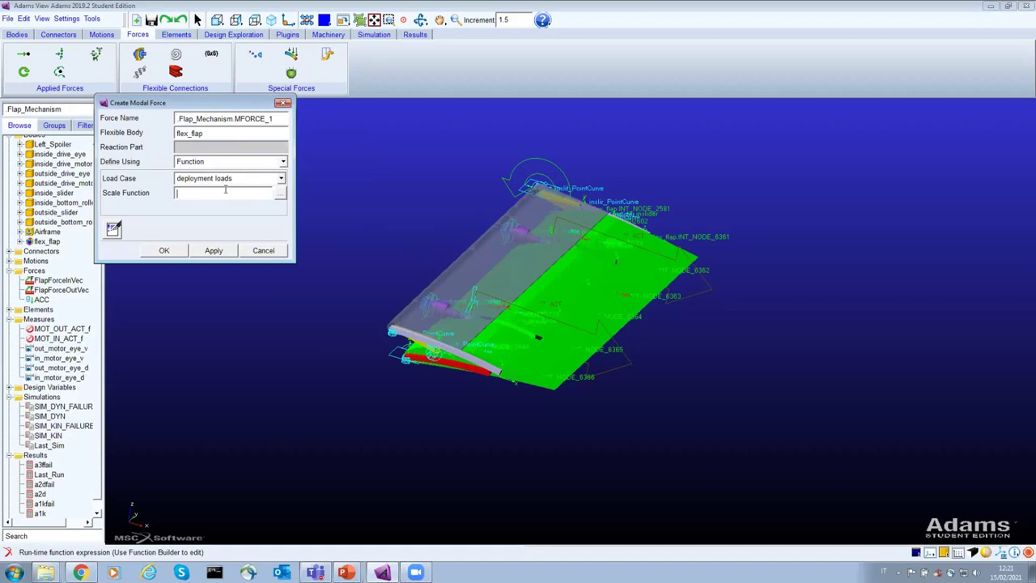
- Create a modal force on flex_flap using the deployment loads load case with a scale function of 1
text(1)
click(162, 252)
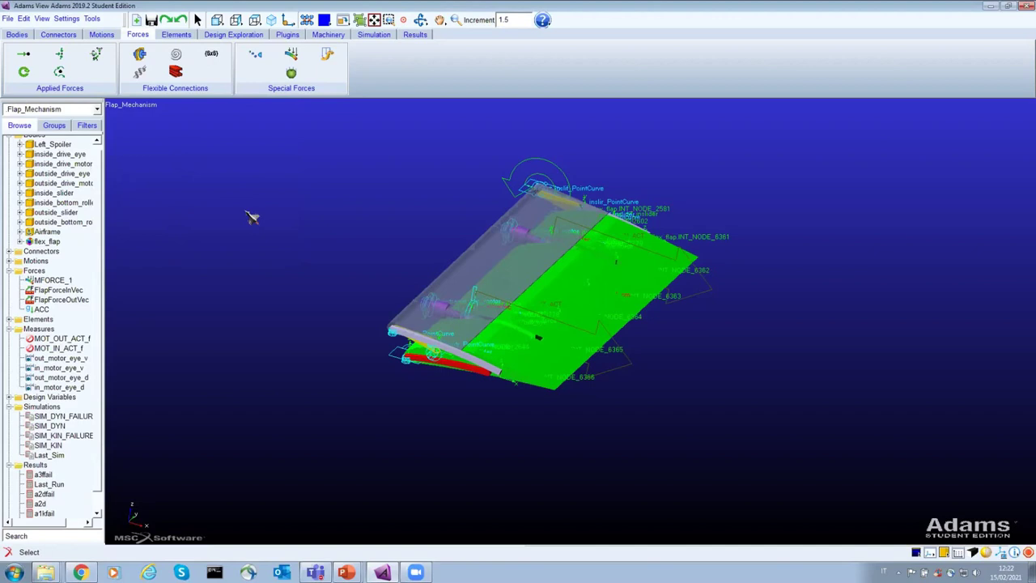
- Import the command file 5_Flap_mforce.cmd into the flap mechanism model
click(96, 20)
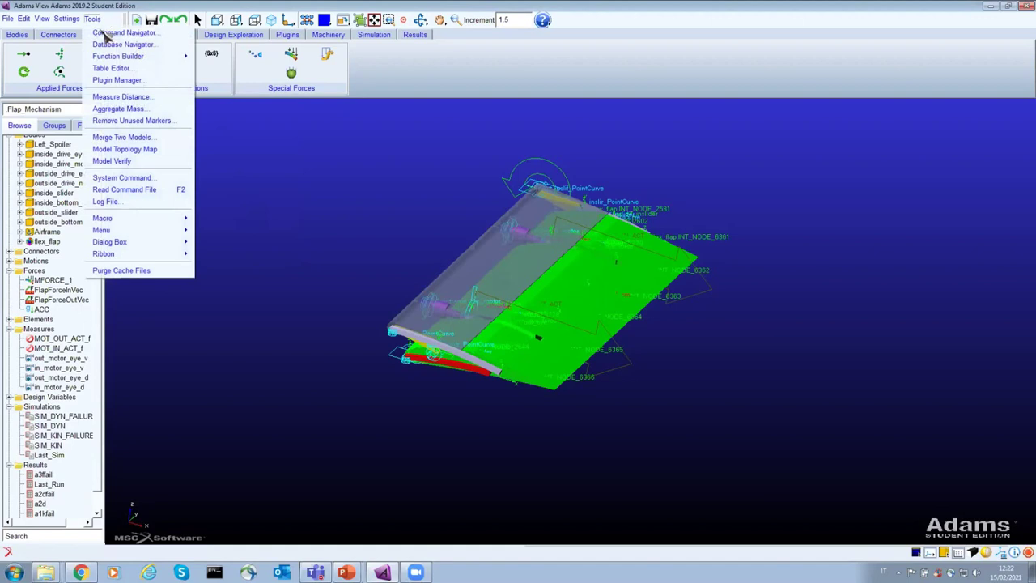
click(164, 191)
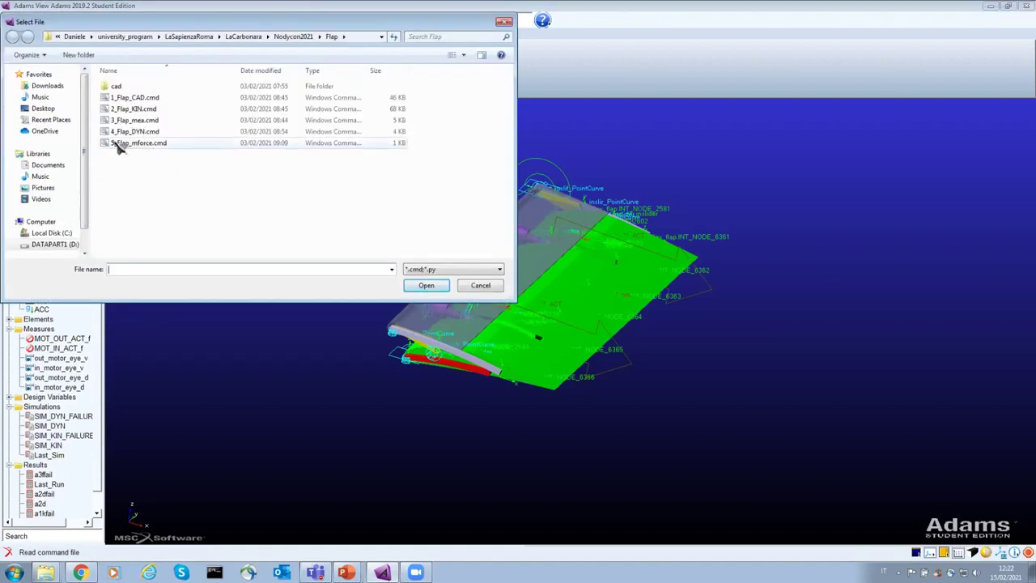
click(143, 146)
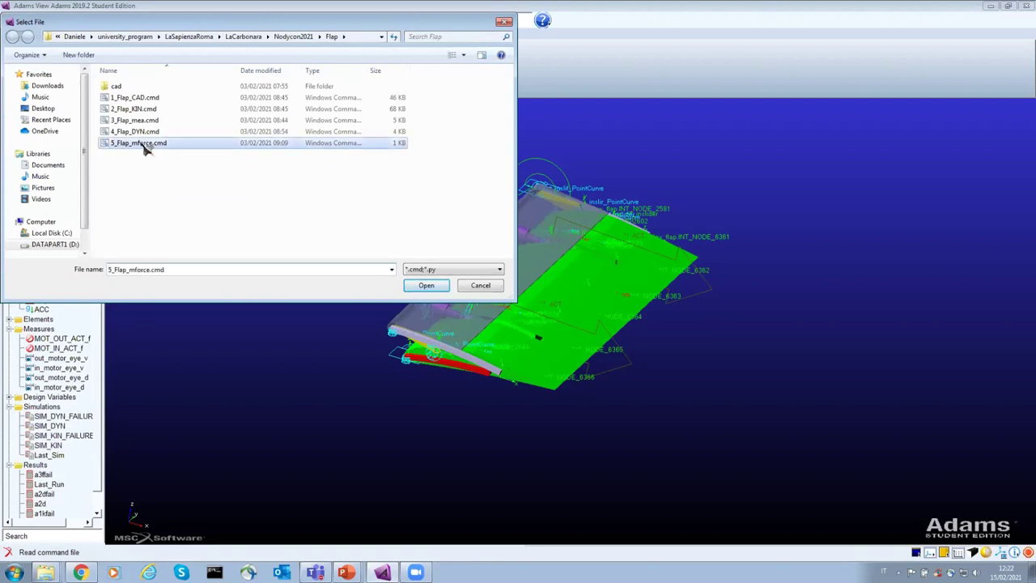
key(Return)
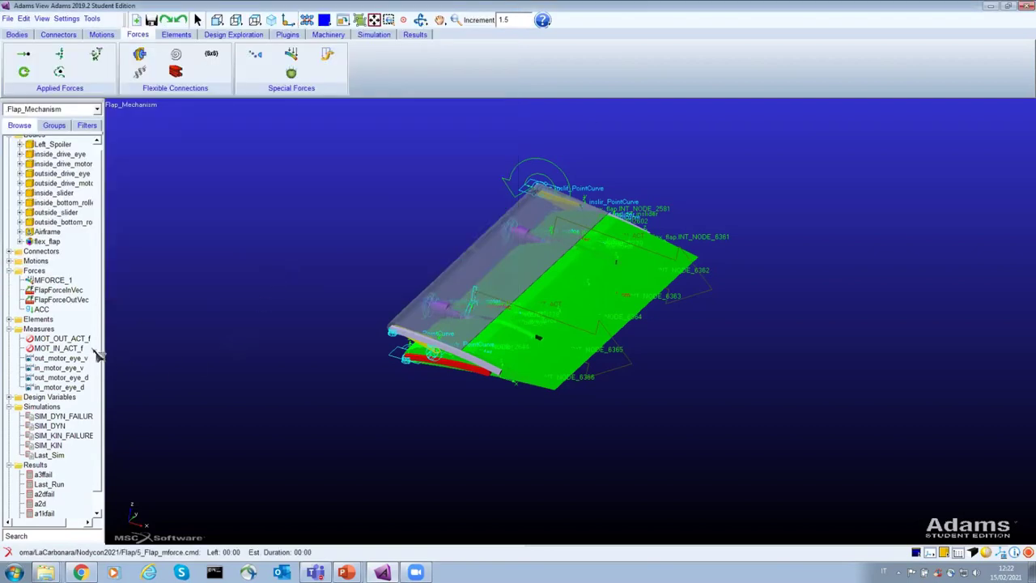
- Inspect the scale function of modal force MFORCE_1 in the Function Builder, then close both dialogs
double_click(51, 280)
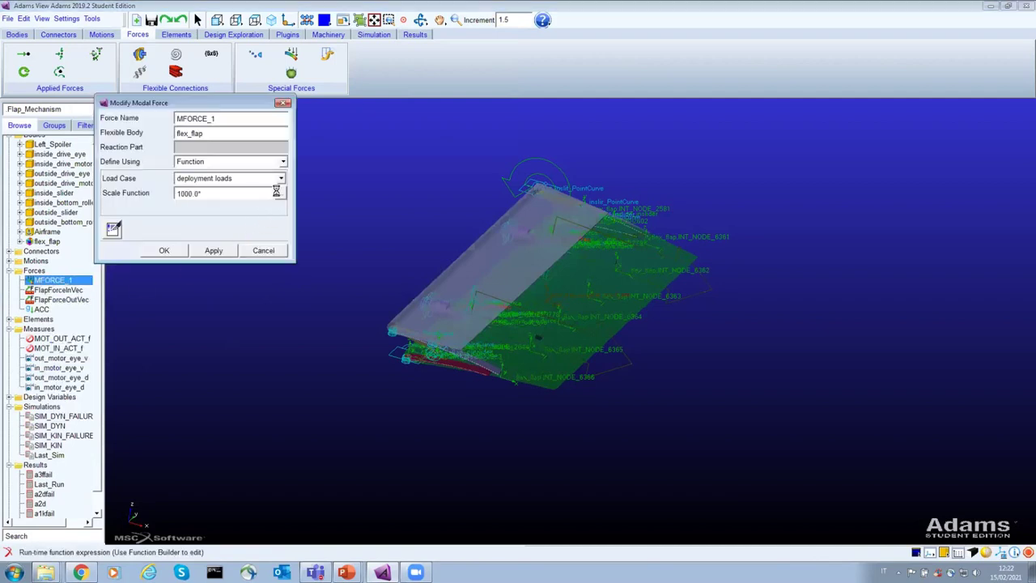
click(279, 195)
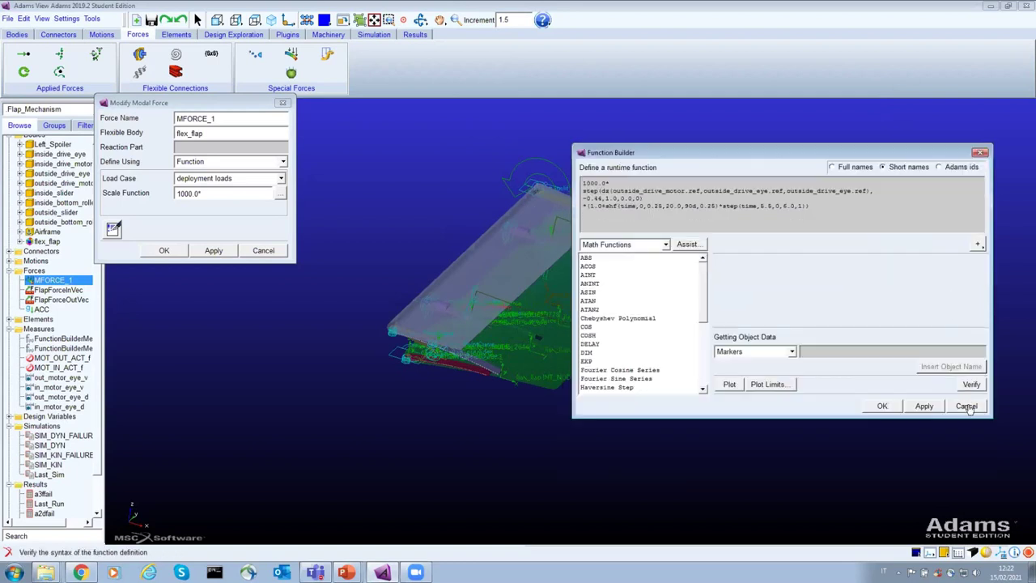
click(874, 456)
click(164, 250)
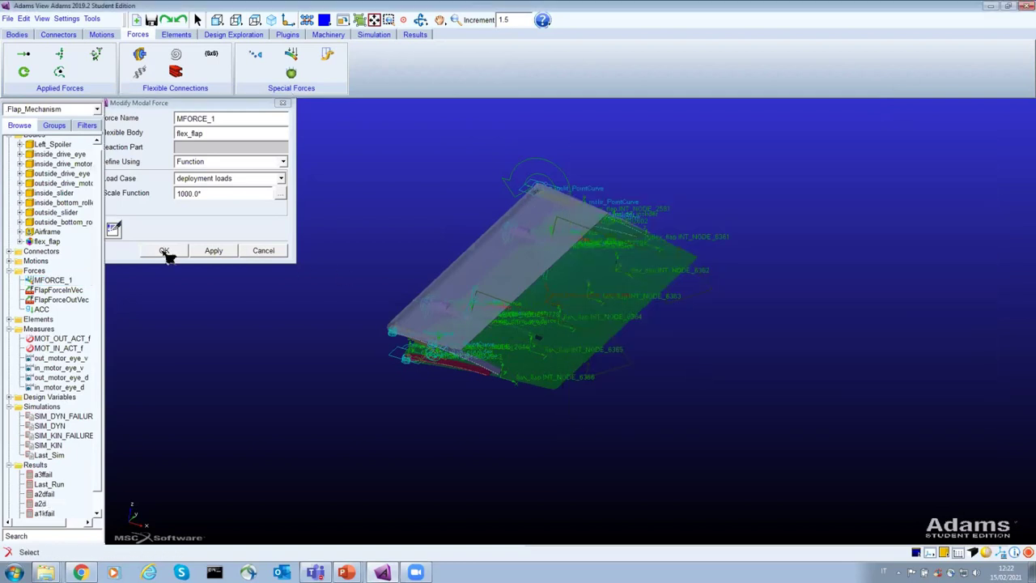
- Run the scripted simulation SIM_DYN_FAILURE with the modal deployment loads applied
click(373, 34)
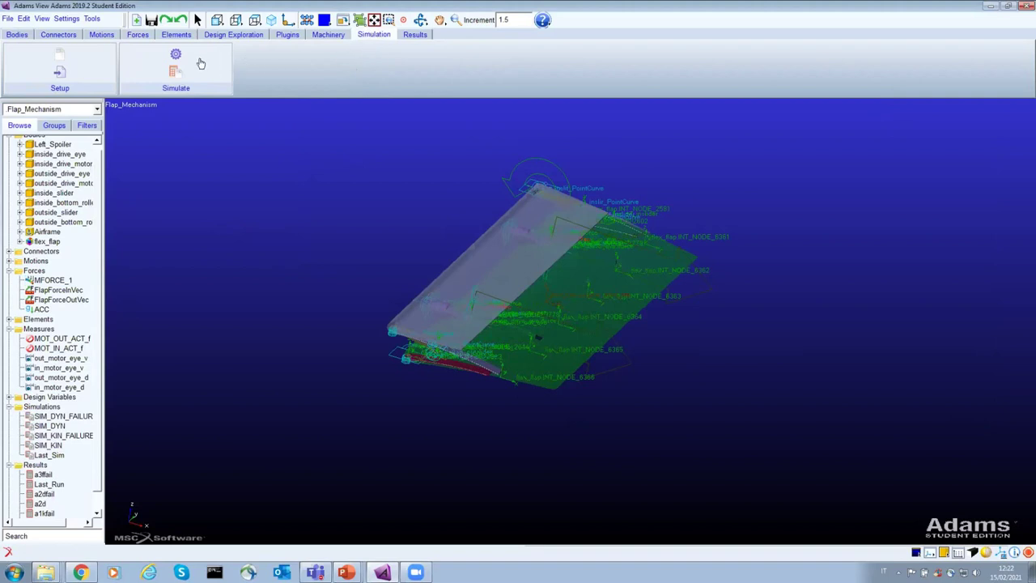
click(176, 71)
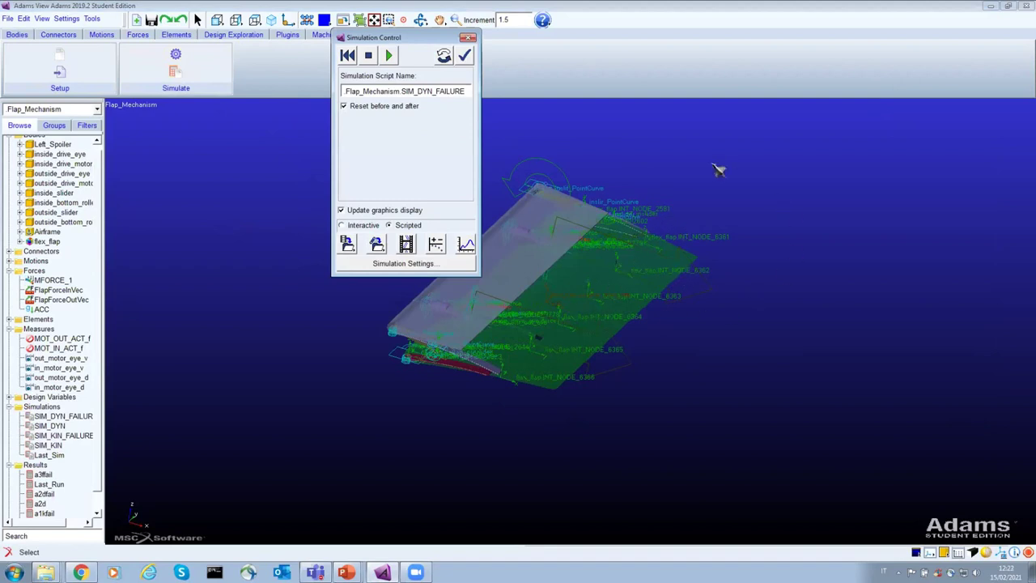
click(388, 55)
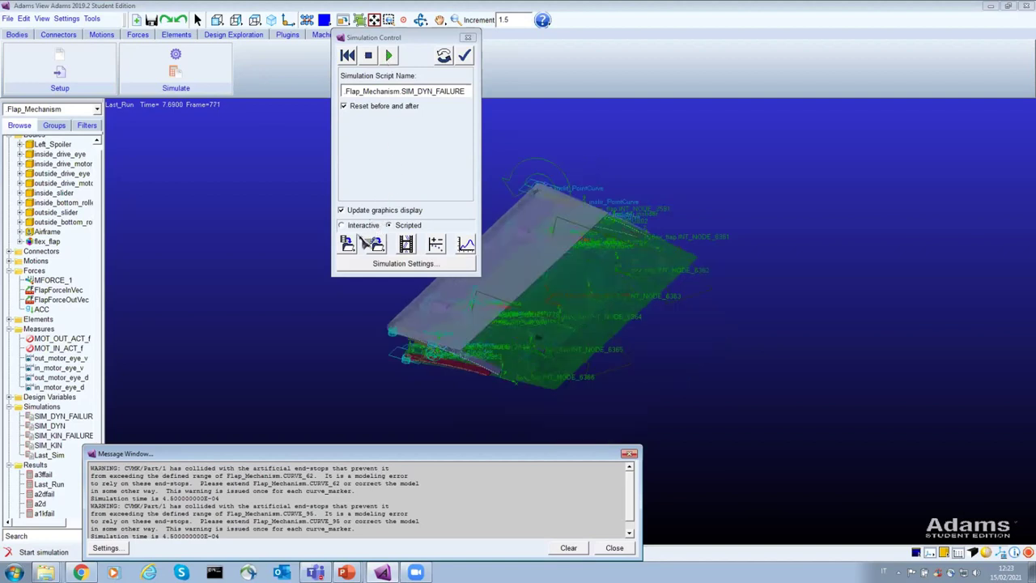
- Save the run results under the name final and close the simulation controls
click(348, 245)
drag(446, 126, 386, 126)
text(final)
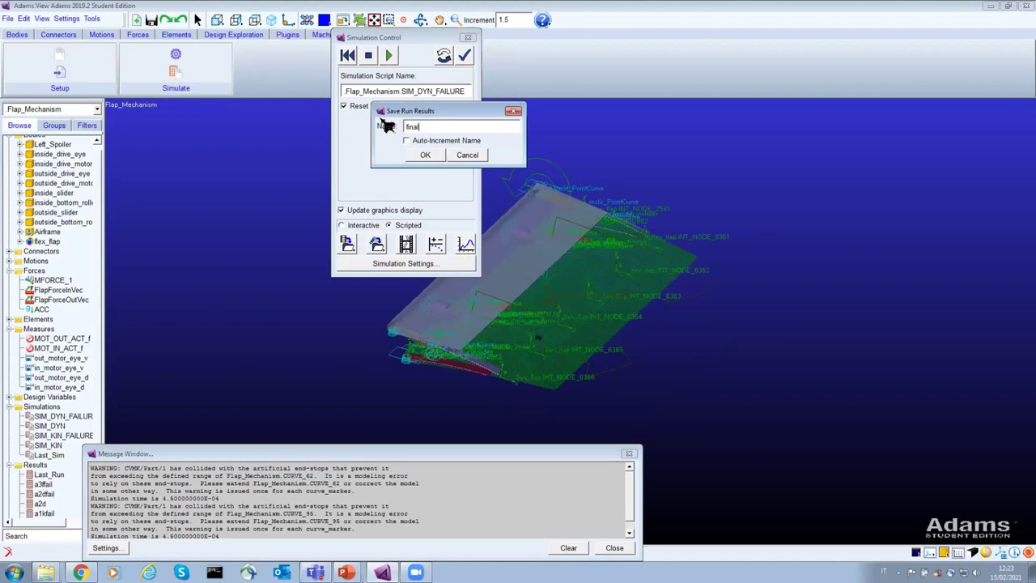
click(427, 155)
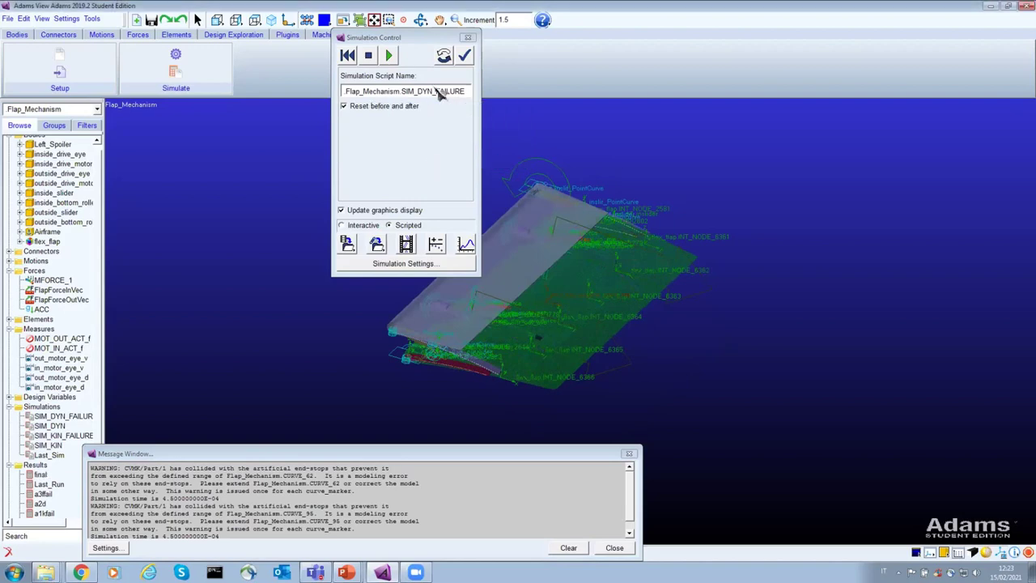
click(469, 37)
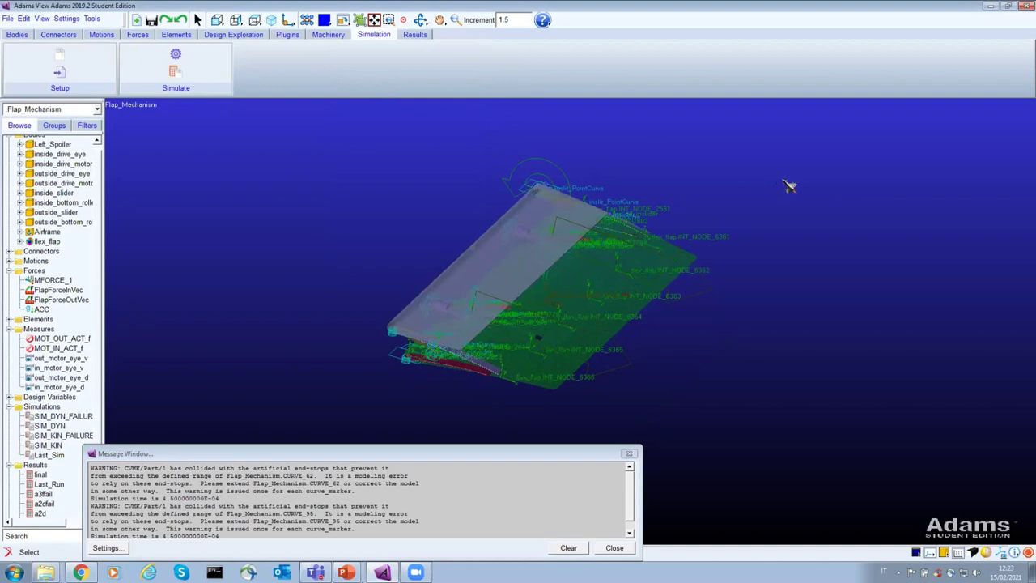
- Plot the flex_flap_XFORM X component for runs a3ffail and final on a new PostProcessor page, moving the legend clear of the curves
key(F8)
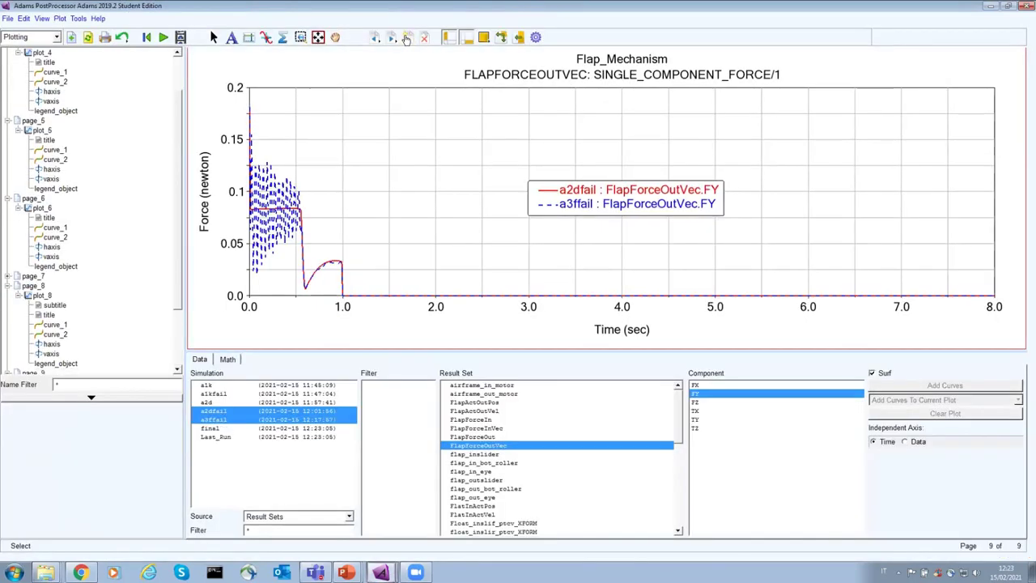
click(407, 38)
drag(225, 421, 227, 433)
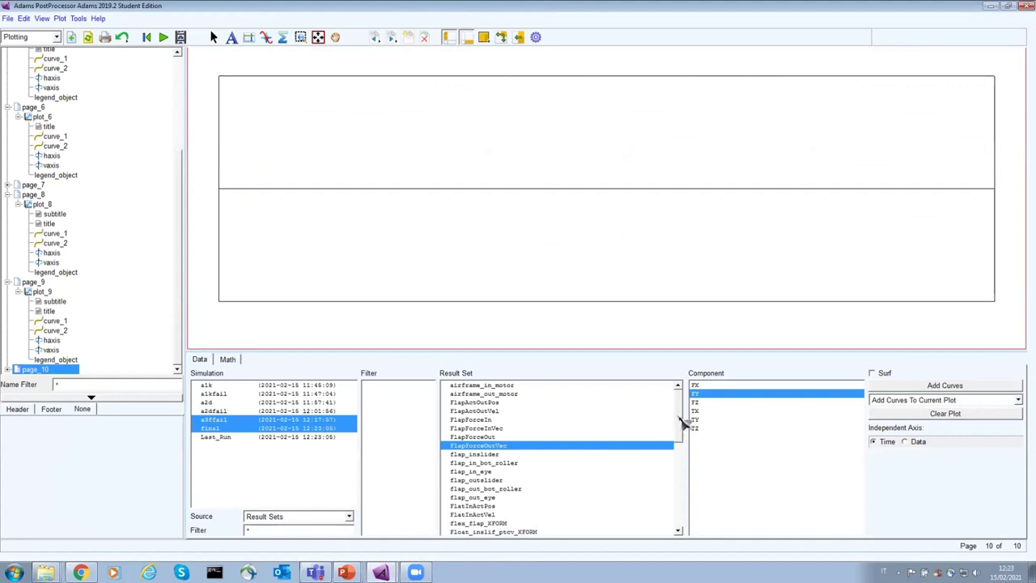
drag(682, 416, 682, 445)
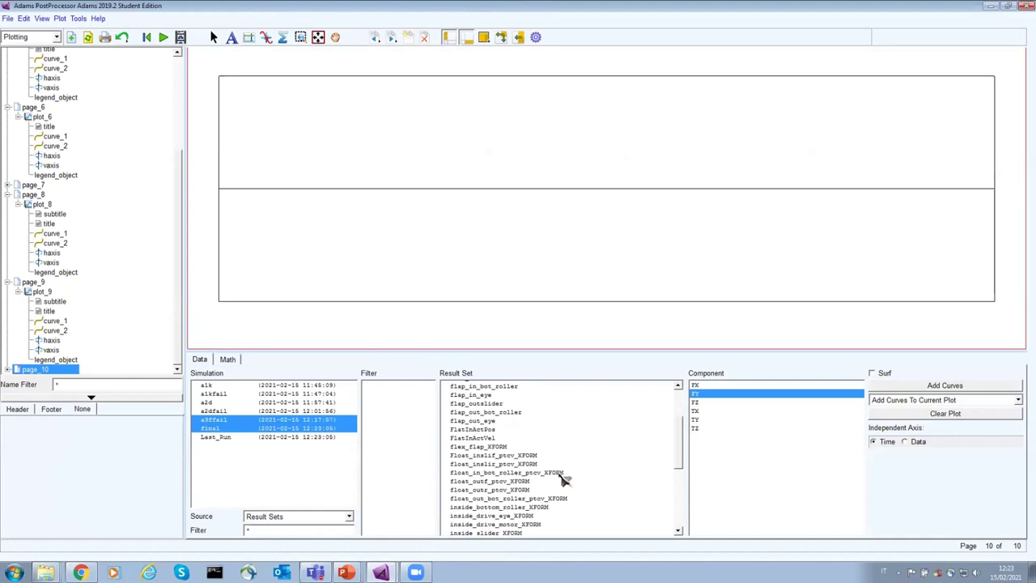
click(516, 449)
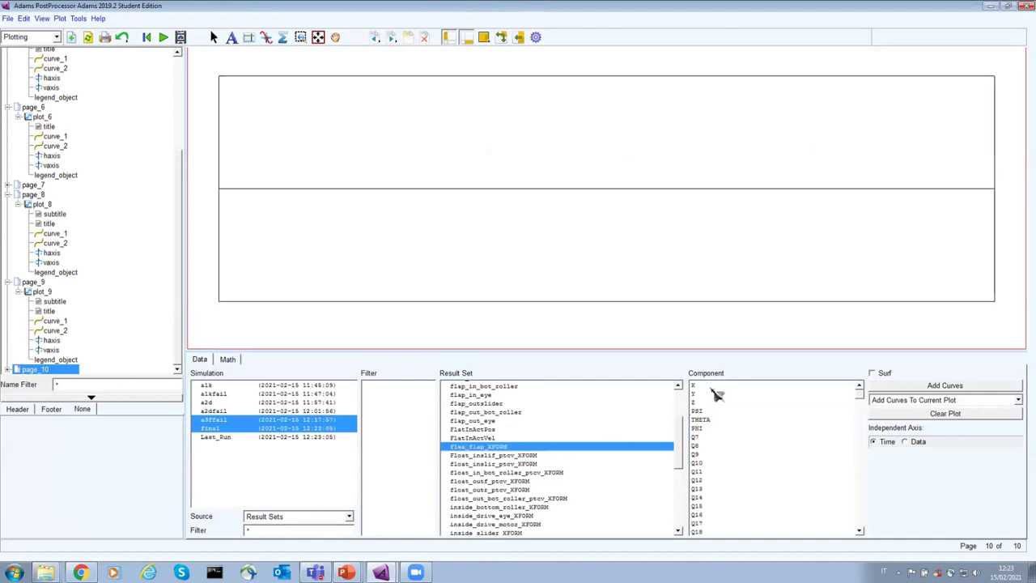
click(877, 388)
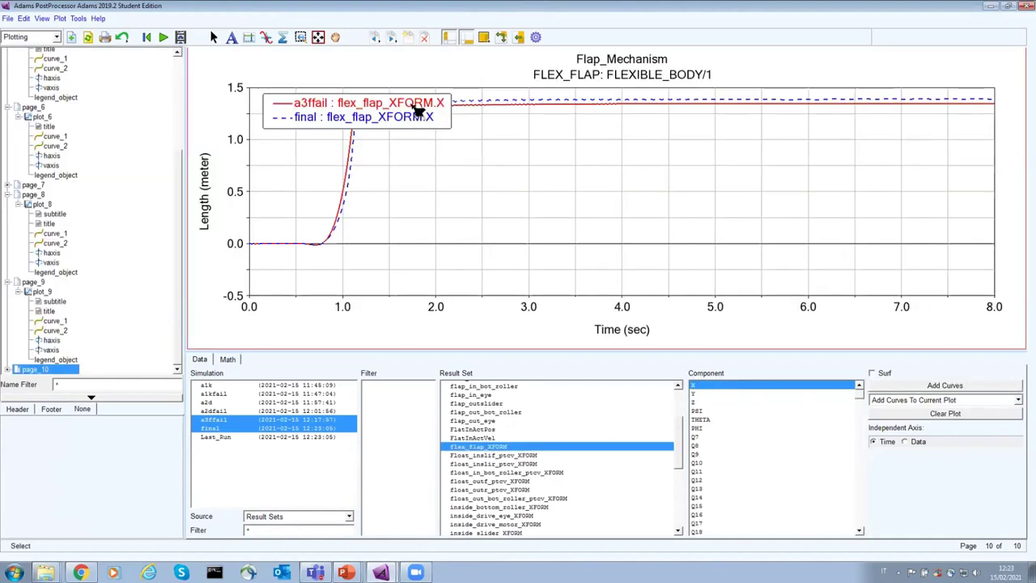
drag(420, 102, 836, 192)
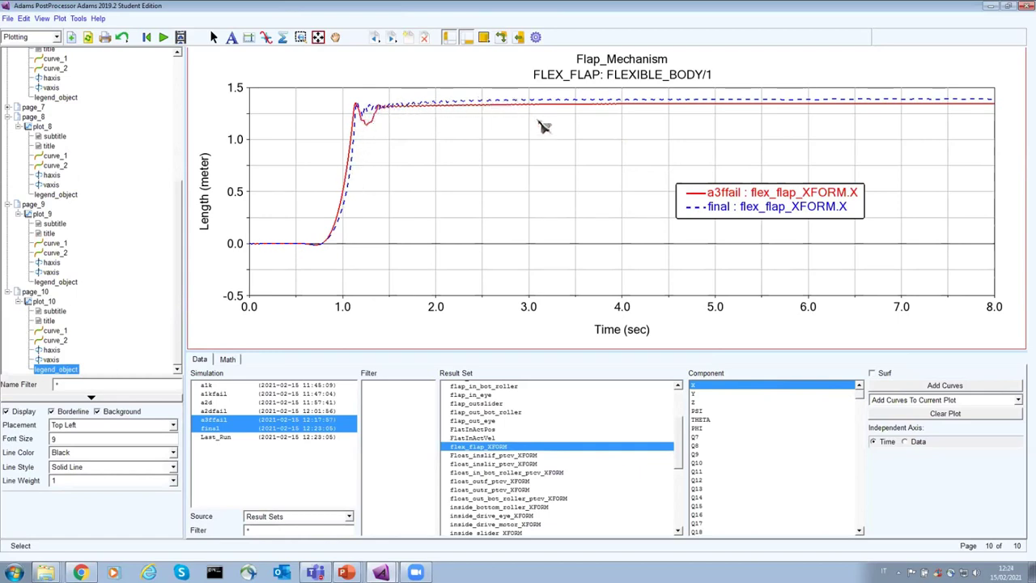
- Display the flex_flap_XFORM Y component for both runs, then return to Adams View and dismiss the simulation messages
click(730, 394)
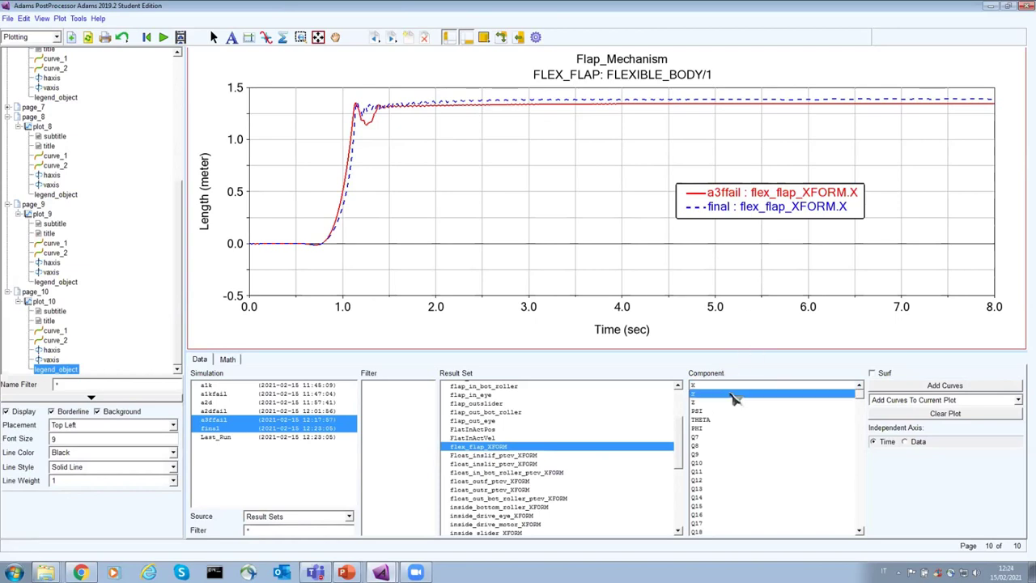
click(882, 374)
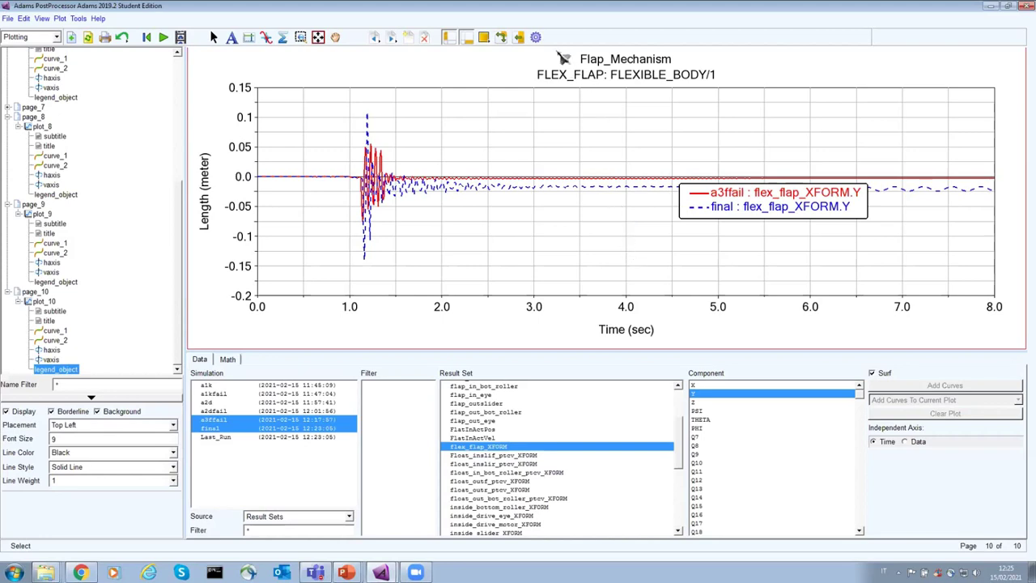
click(536, 36)
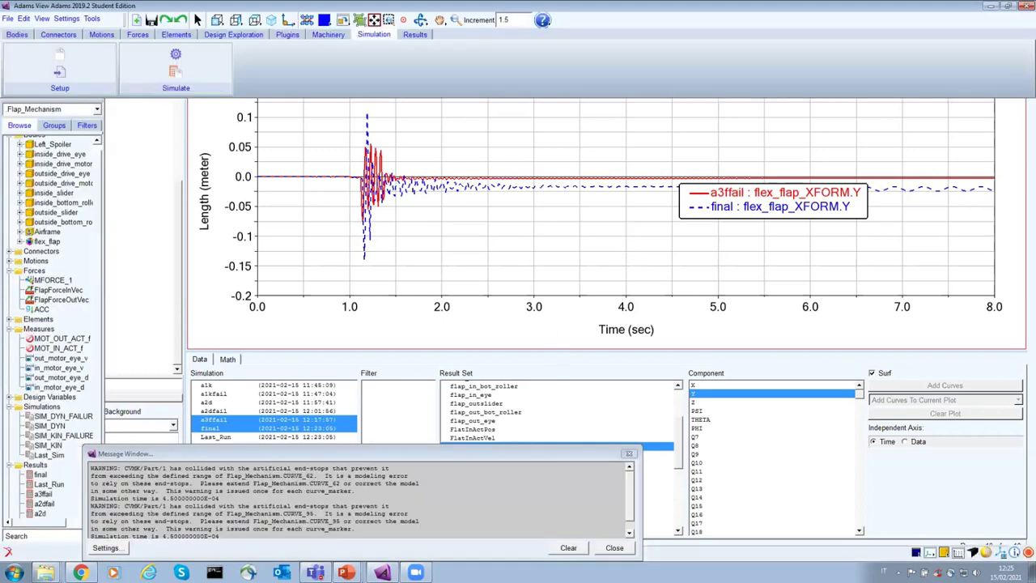
click(615, 548)
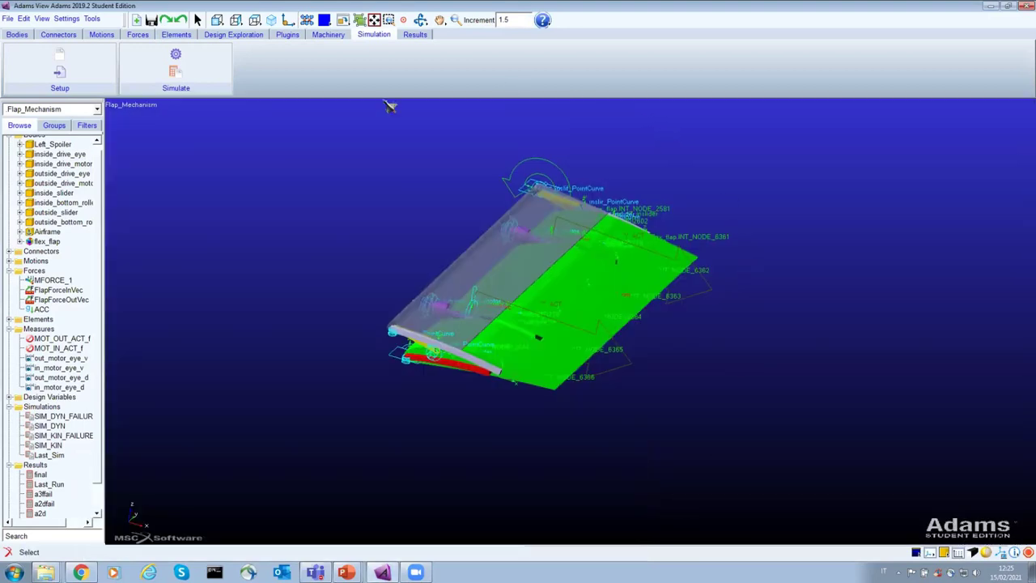
- Load the Durability plugin and open its Hot Spots table, moving the dialog clear of the flap model
click(288, 36)
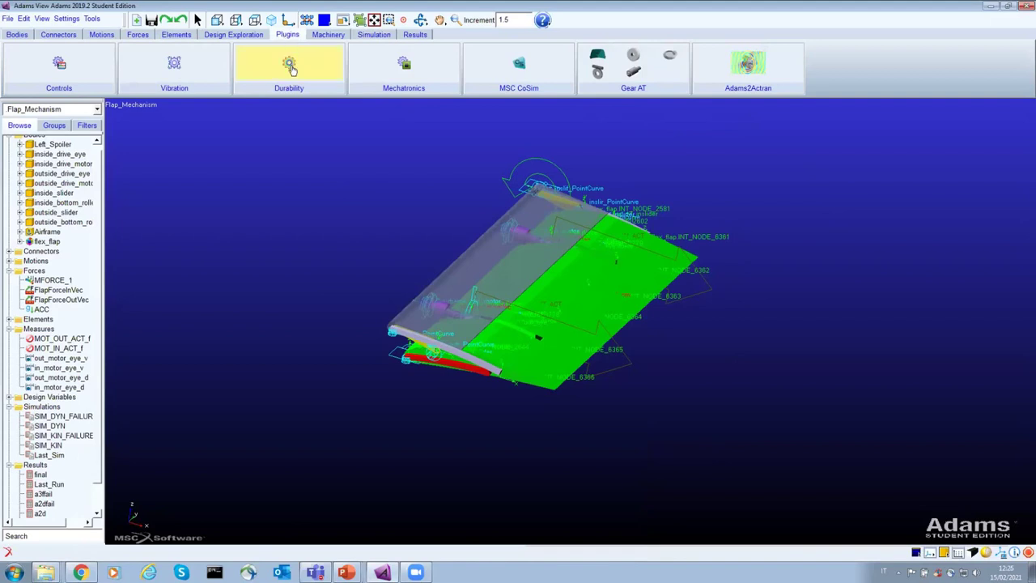
click(292, 66)
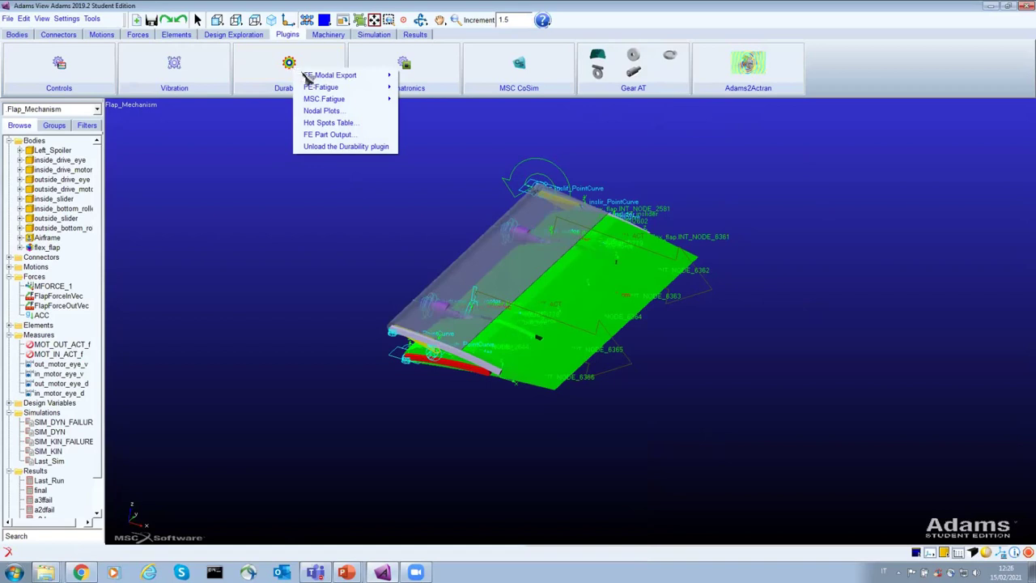
mouse_move(311, 79)
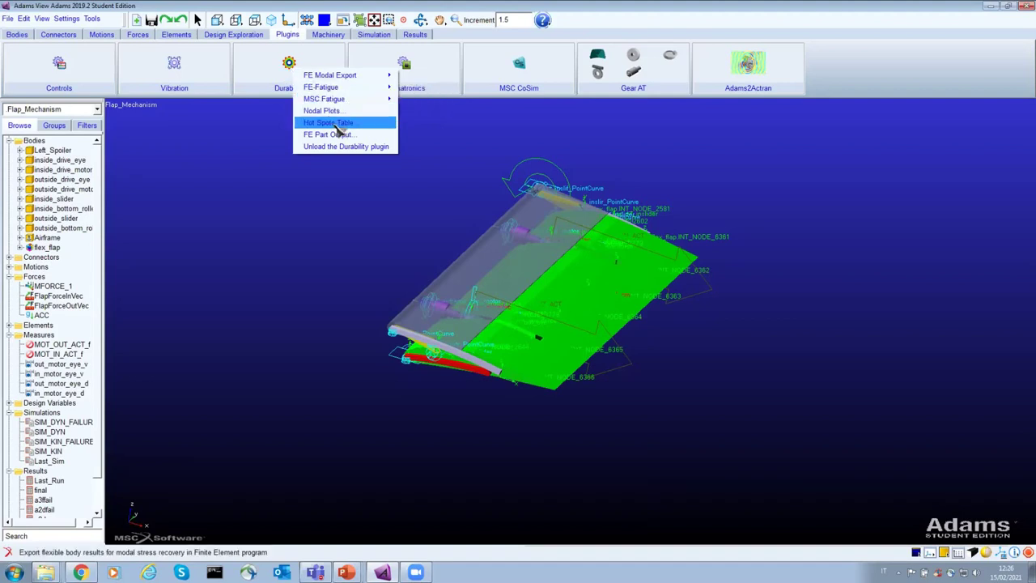
click(339, 128)
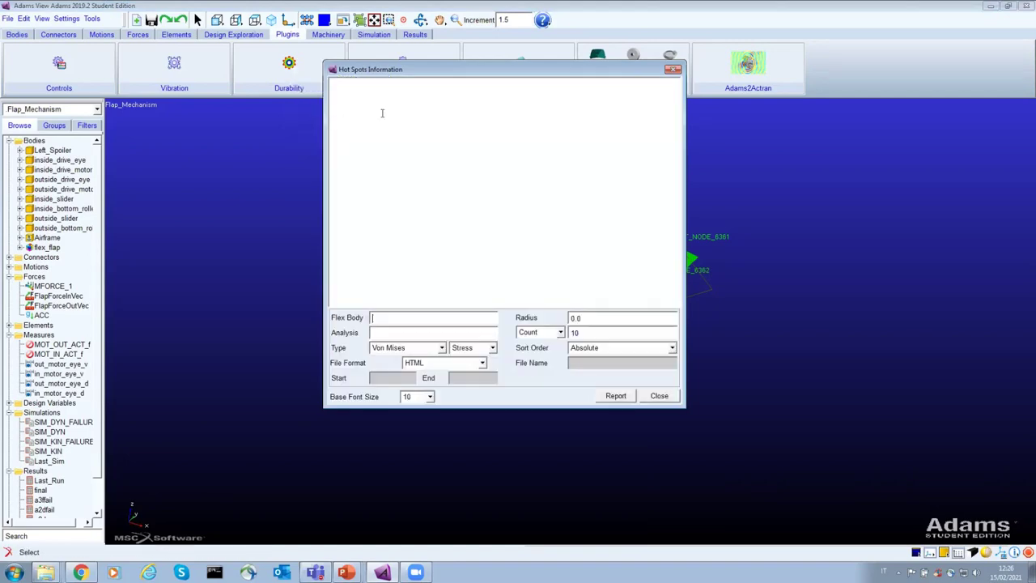
drag(466, 71, 213, 61)
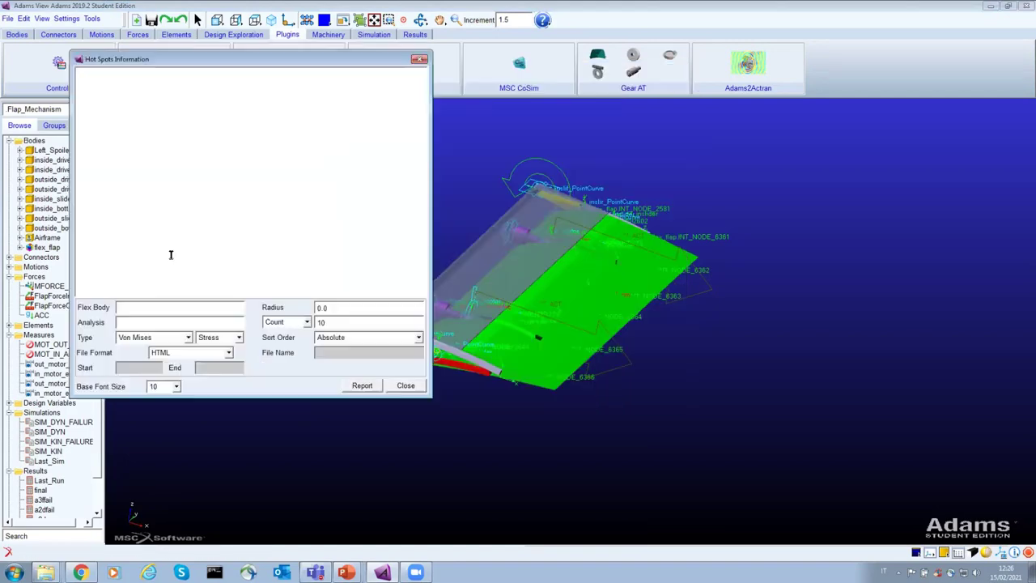
- Generate a Von Mises stress hot spots report for flex_flap using the final analysis
right_click(168, 308)
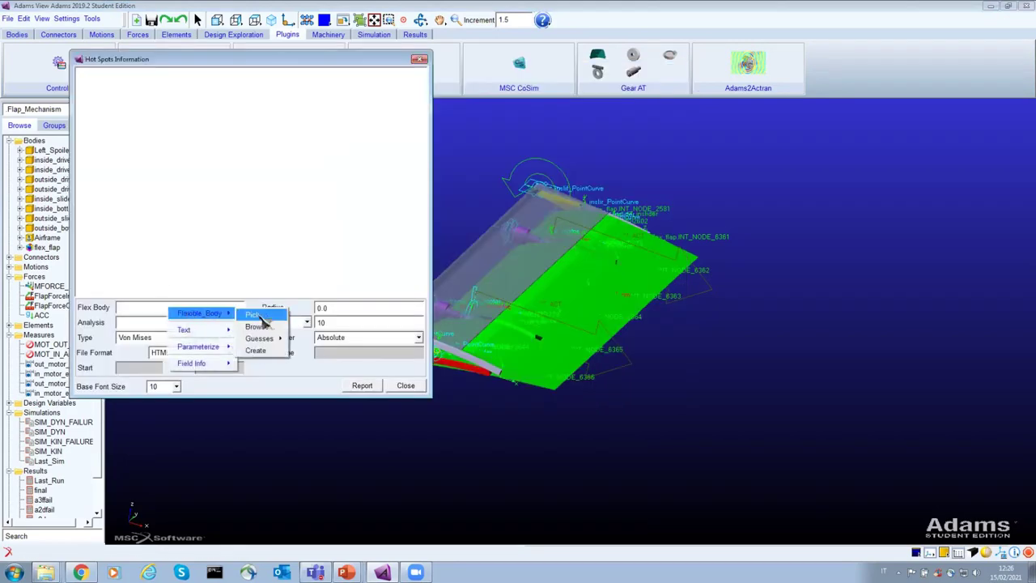
click(252, 314)
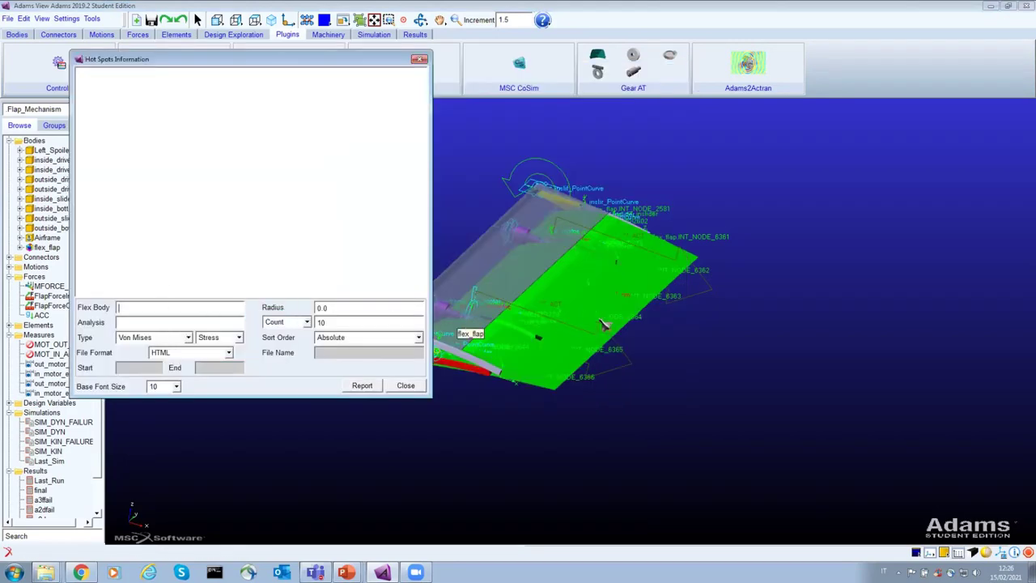
click(664, 307)
click(197, 319)
right_click(200, 321)
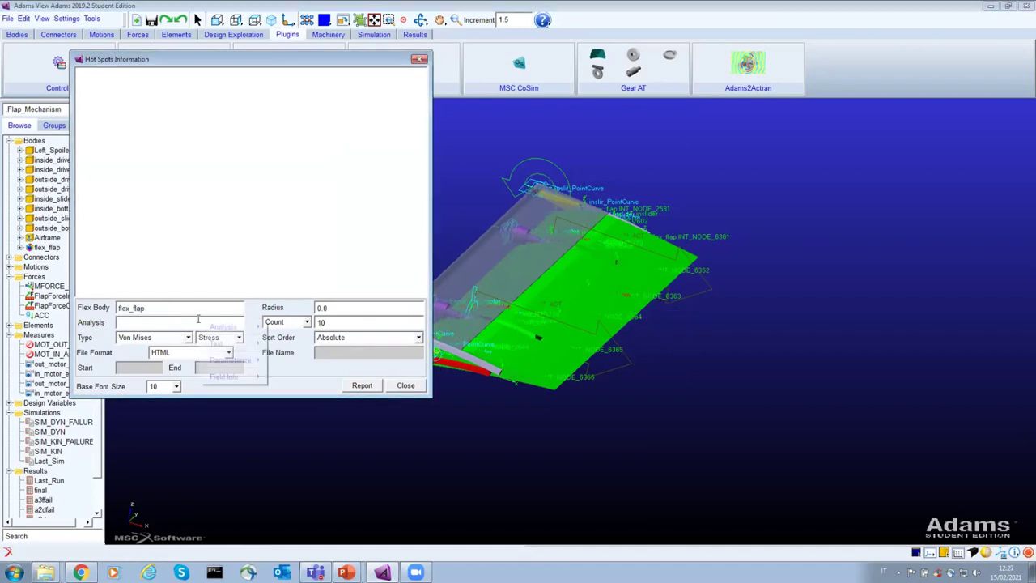
mouse_move(231, 326)
mouse_move(306, 354)
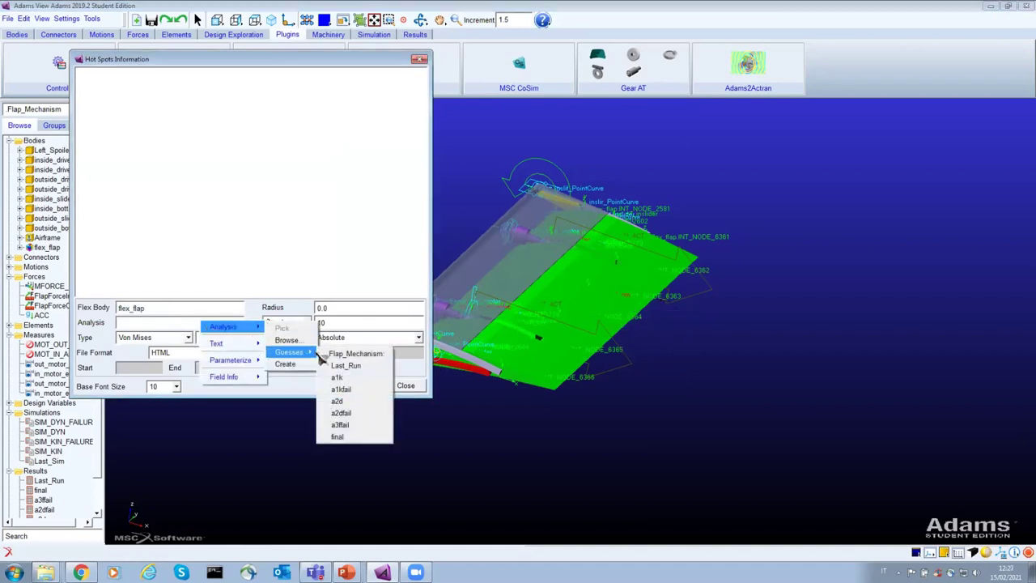
click(338, 437)
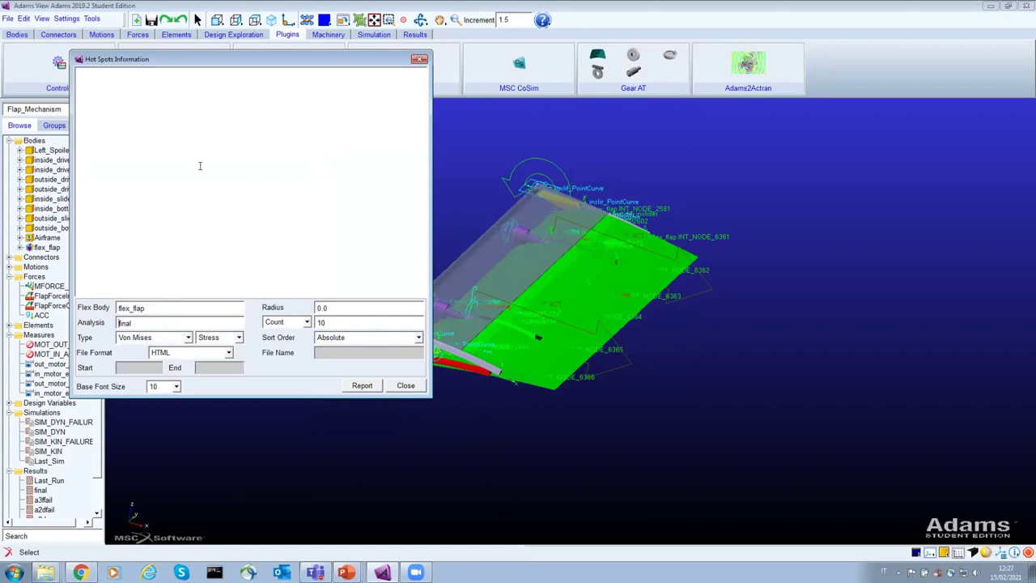
click(356, 384)
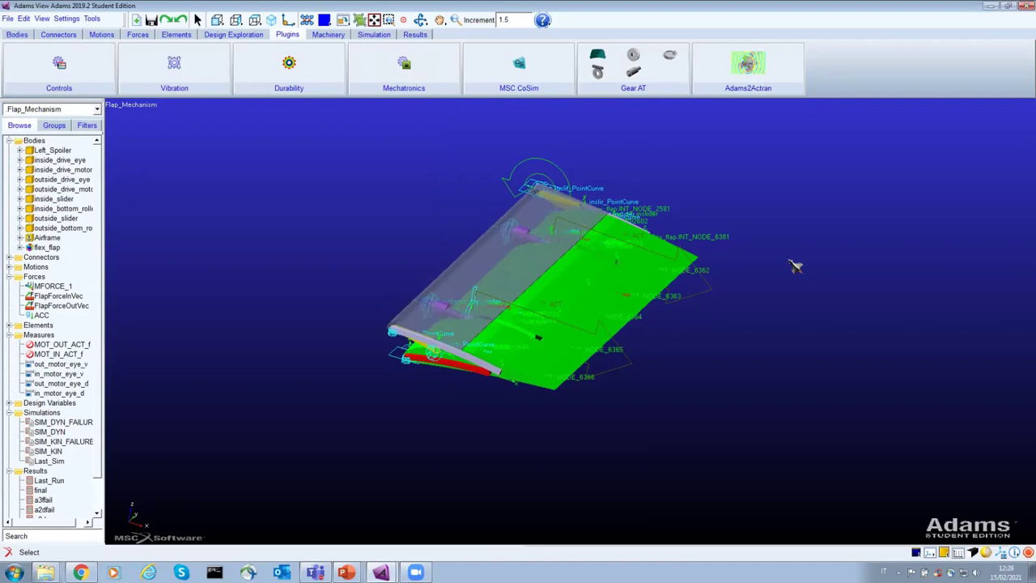
- Switch to Adams PostProcessor, replace the current plot page with an animation view, and load the final analysis into it
key(F8)
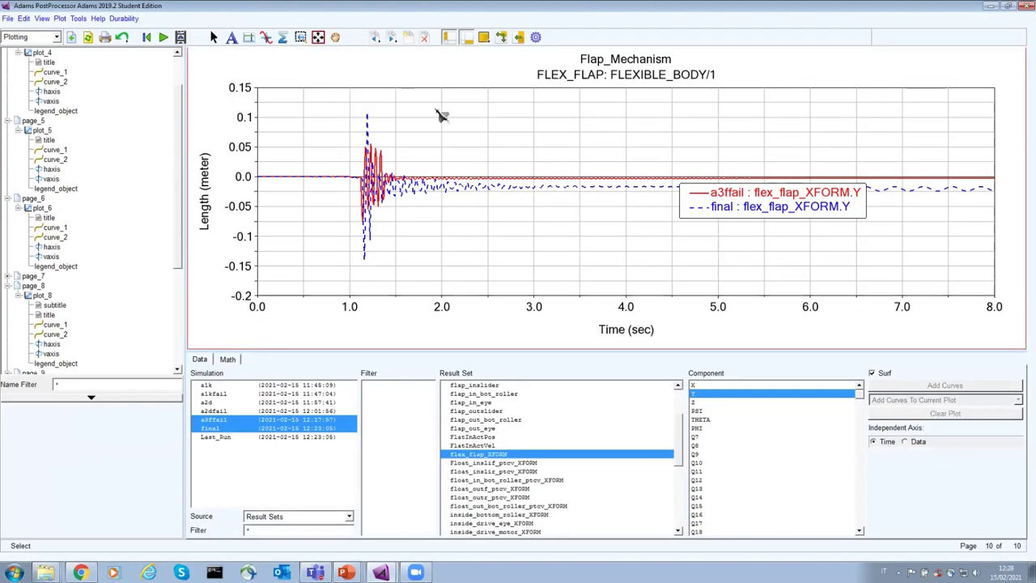
click(54, 37)
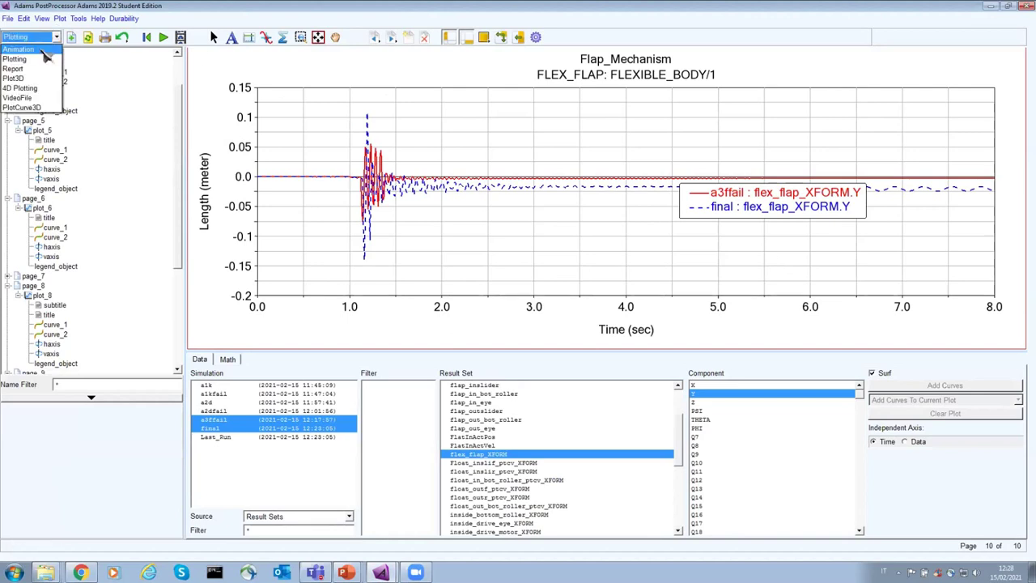
click(45, 50)
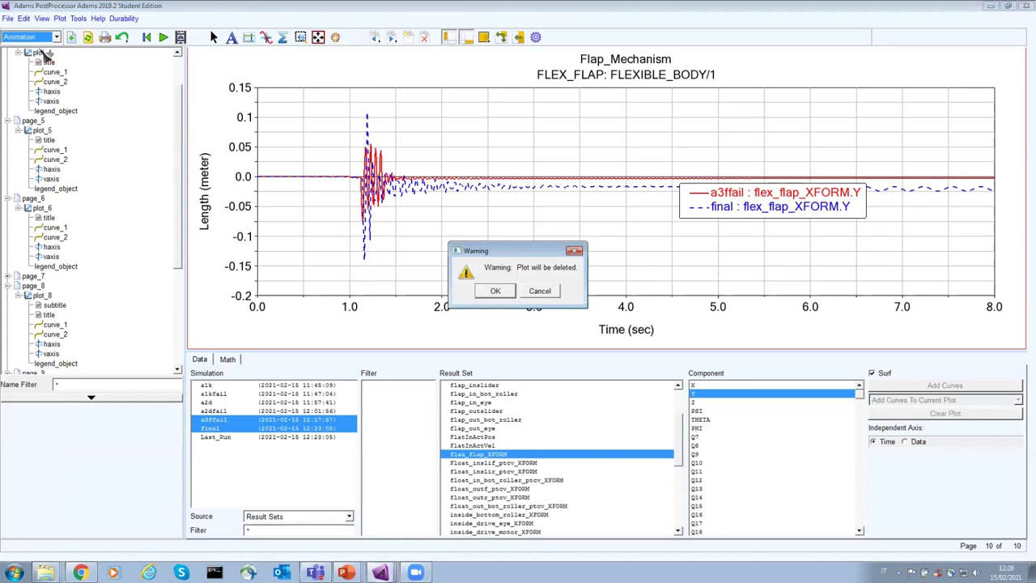
click(508, 293)
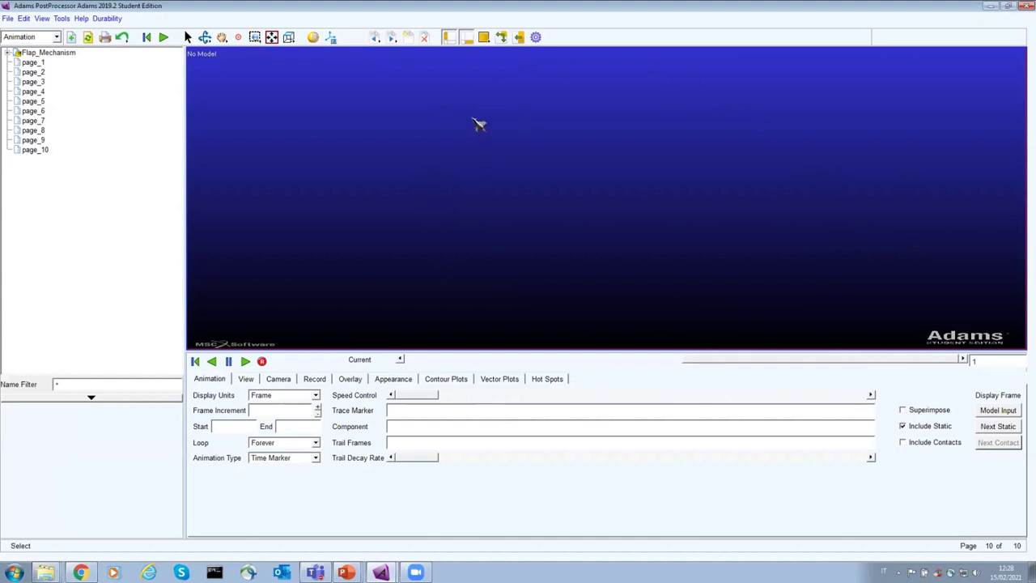
right_click(478, 124)
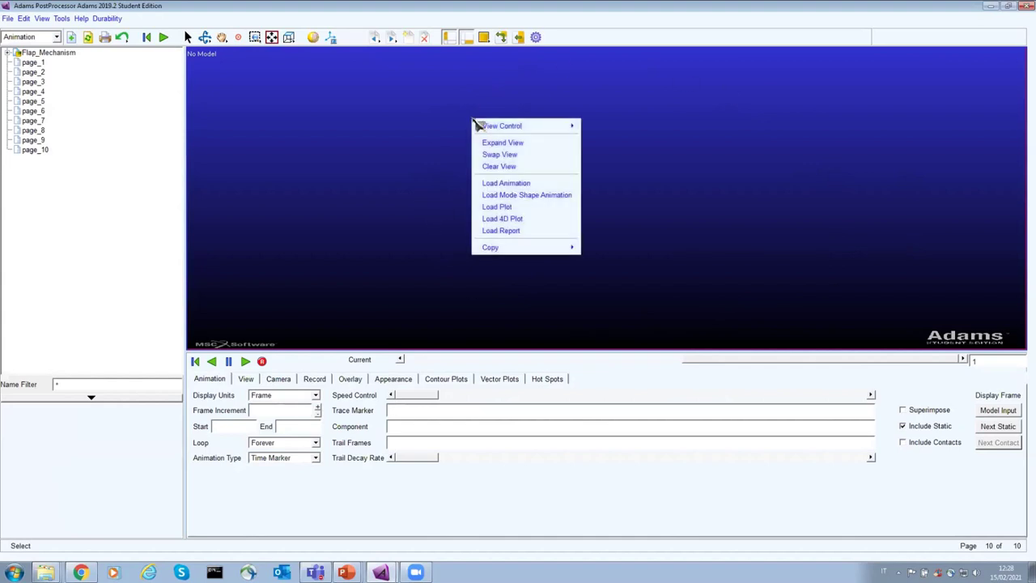
click(517, 189)
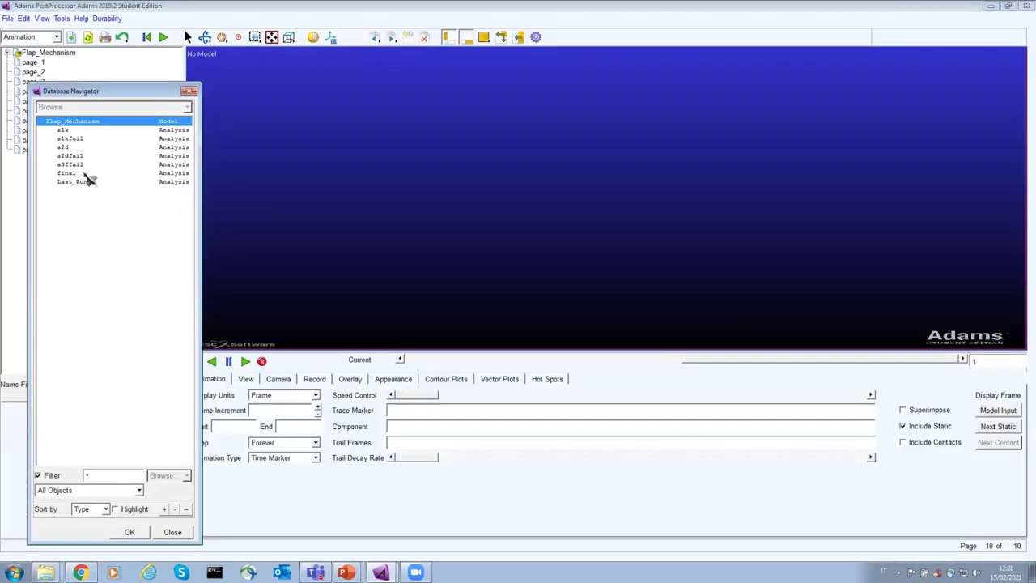
double_click(85, 173)
- Play the final run's flap deformation animation in a close-up oblique view, and reset it to the first frame
key(r)
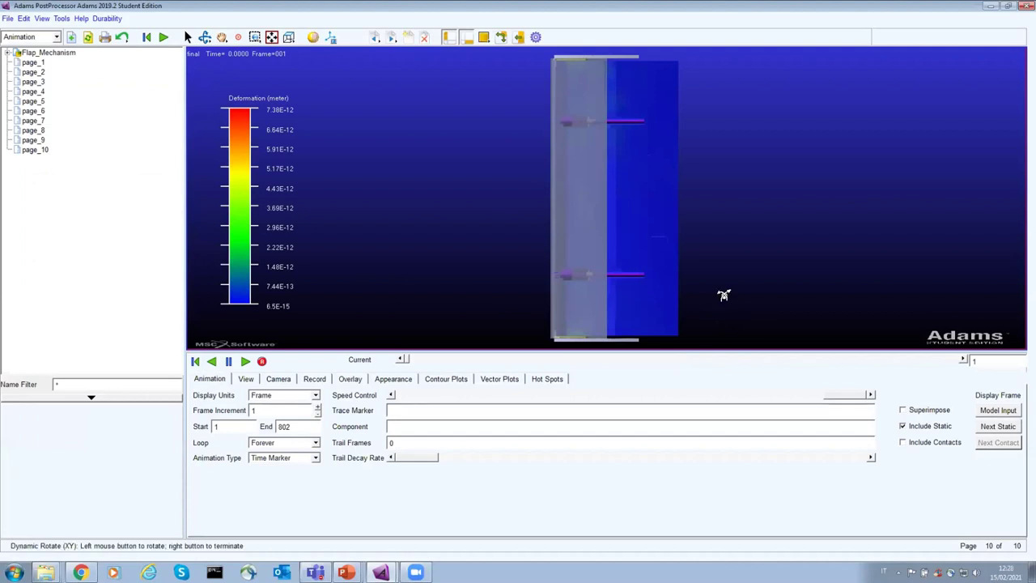
drag(721, 293, 758, 256)
key(w)
drag(497, 114, 764, 267)
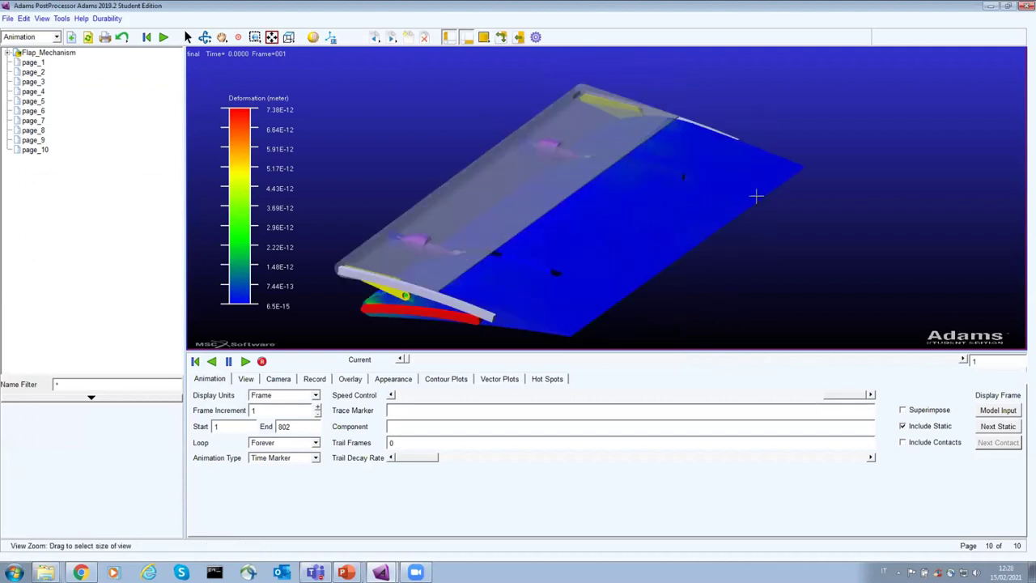
key(t)
drag(543, 302, 564, 289)
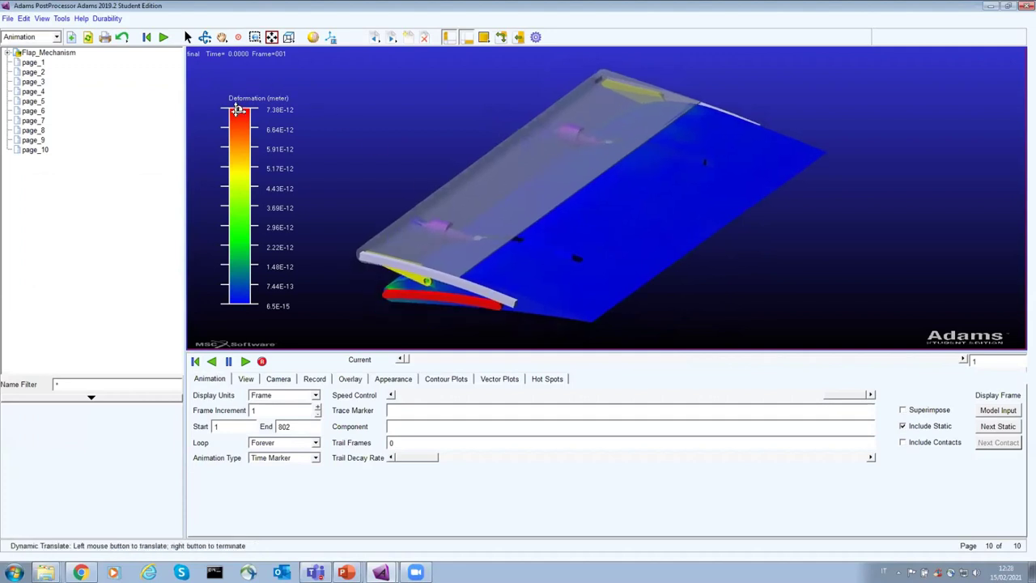
click(245, 361)
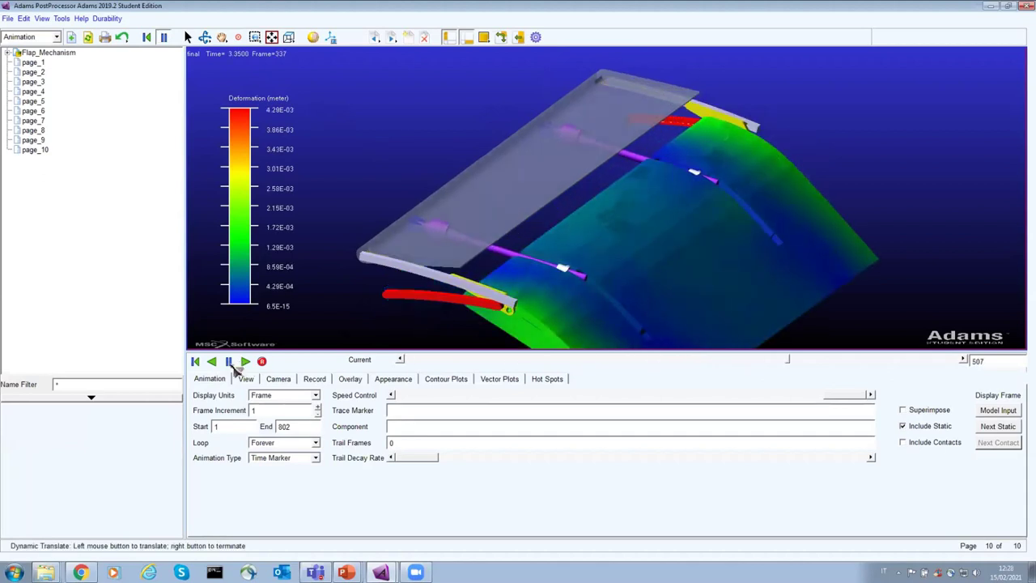
click(196, 363)
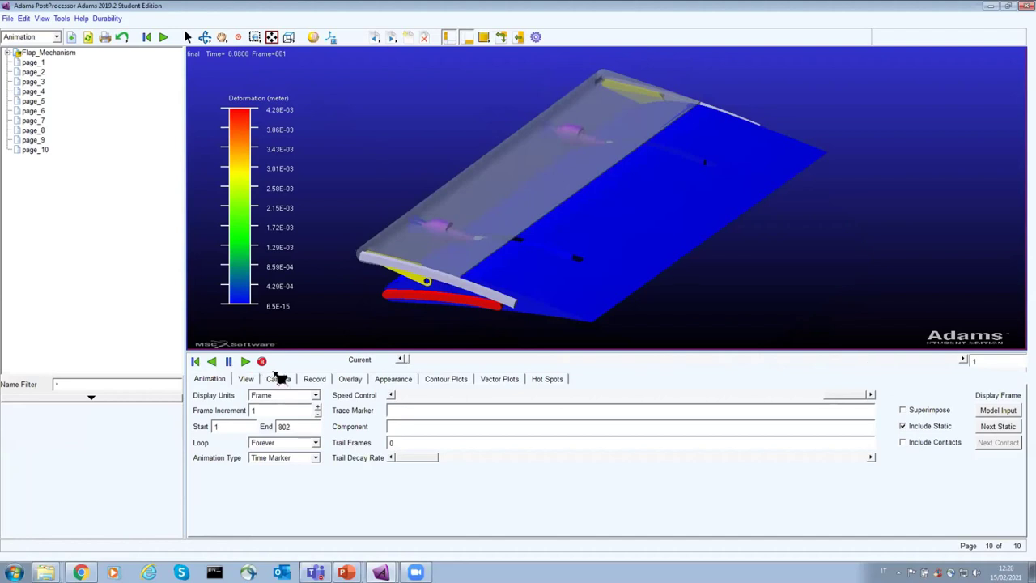
- Change the animation's contour plot type to Von Mises Stress
click(446, 379)
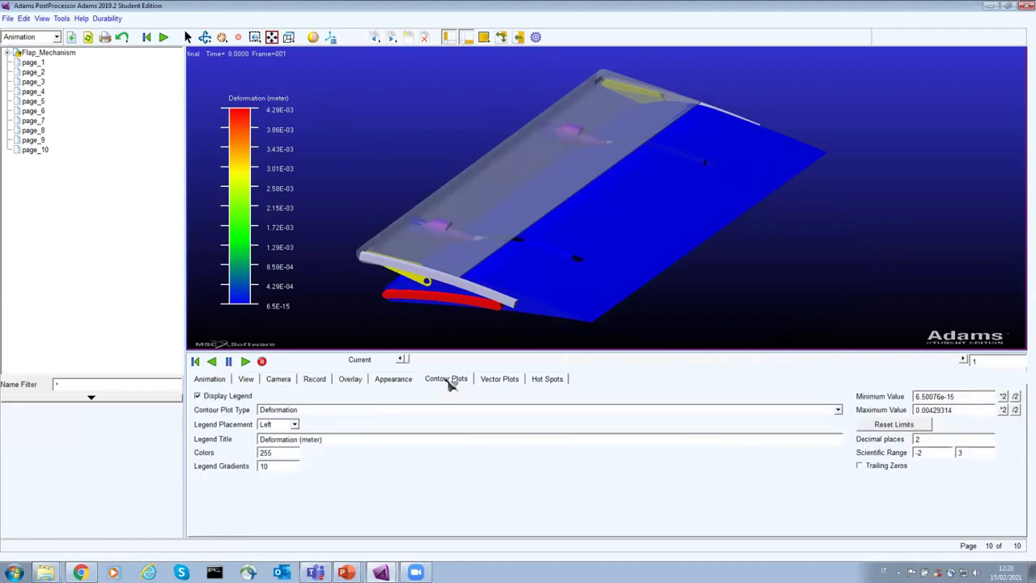
click(267, 411)
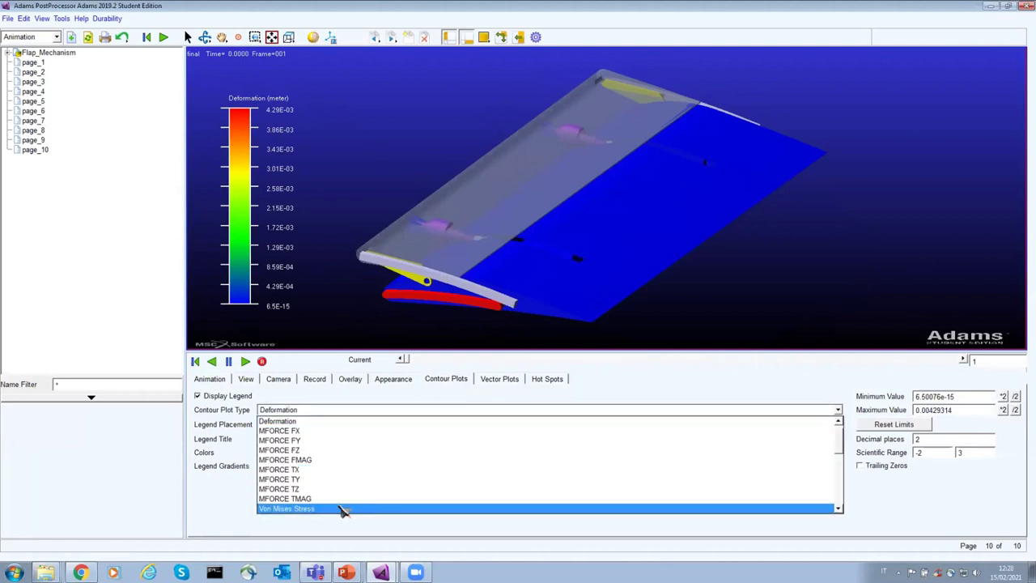
click(344, 508)
key(t)
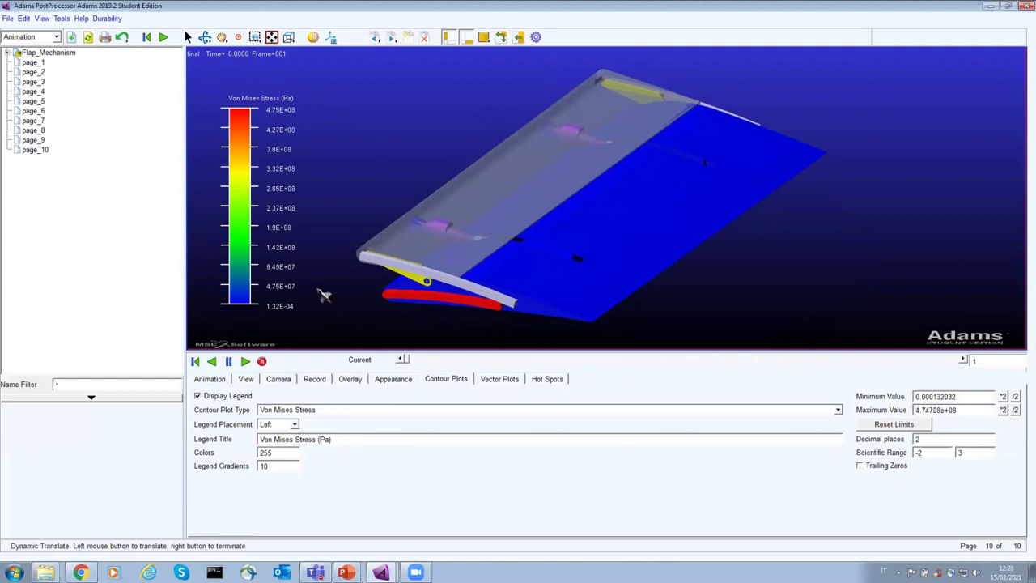
right_click(271, 251)
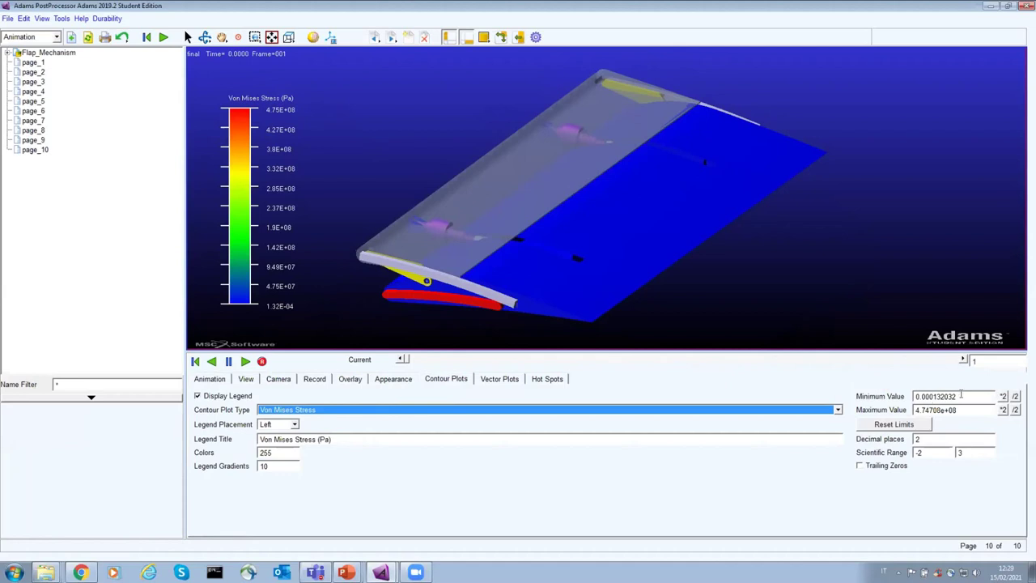
- Set the Von Mises contour limits to a minimum of 100 and a maximum of 1e+06
drag(961, 396, 900, 403)
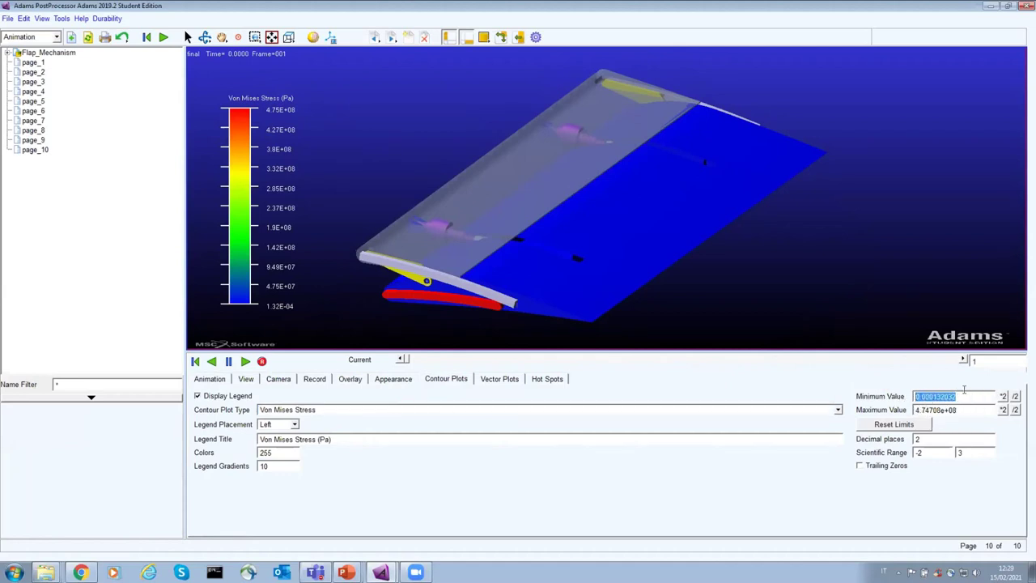
text(100)
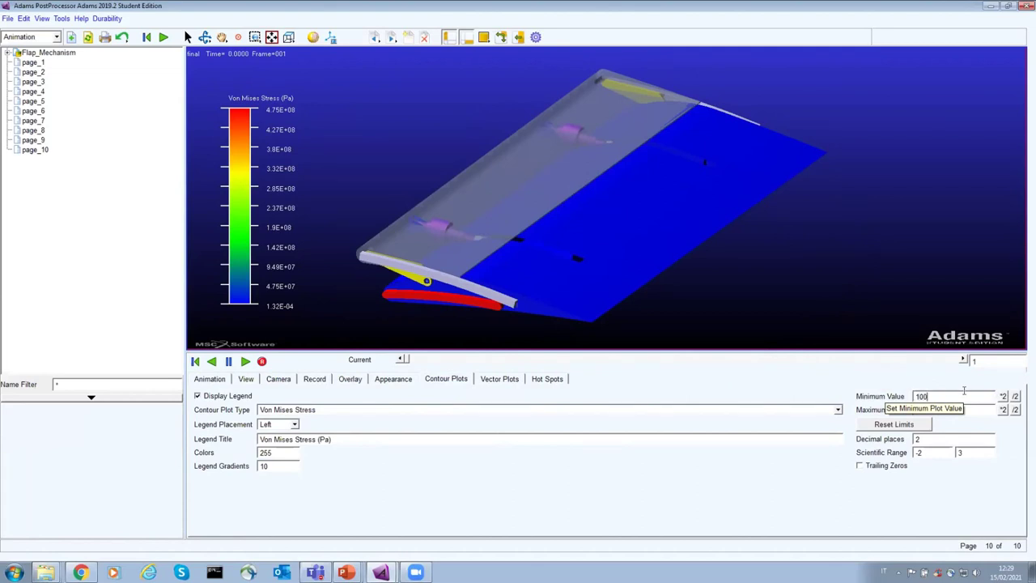
key(Tab)
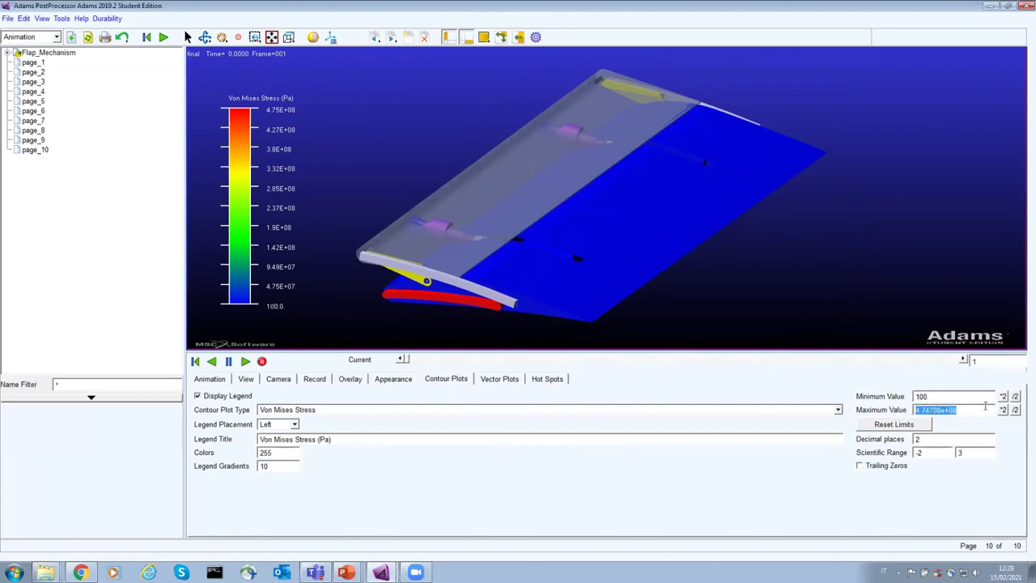
text(1e+06)
key(Return)
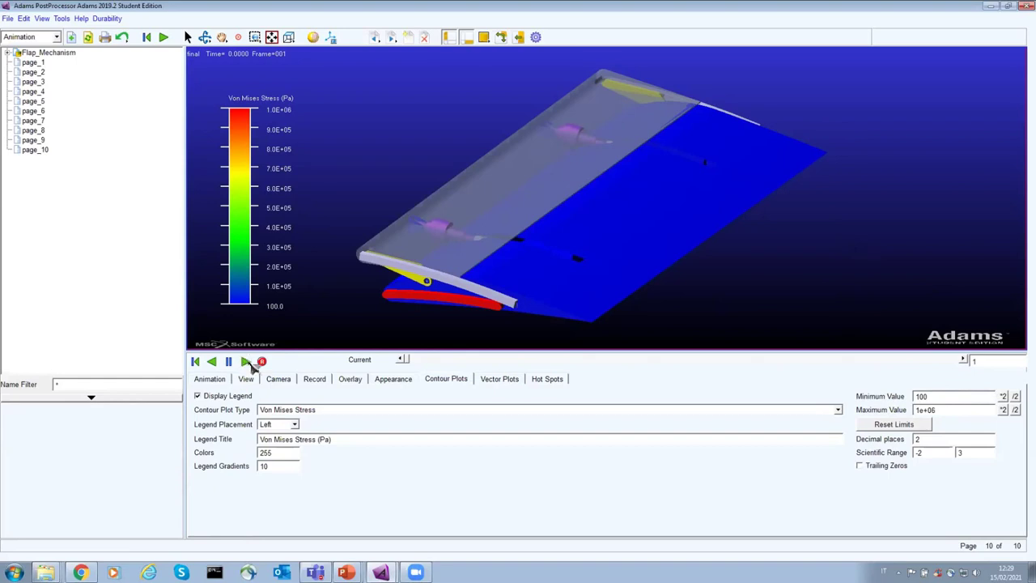
- Play the Von Mises stress animation to examine how the flap contours develop, and pause it
click(247, 362)
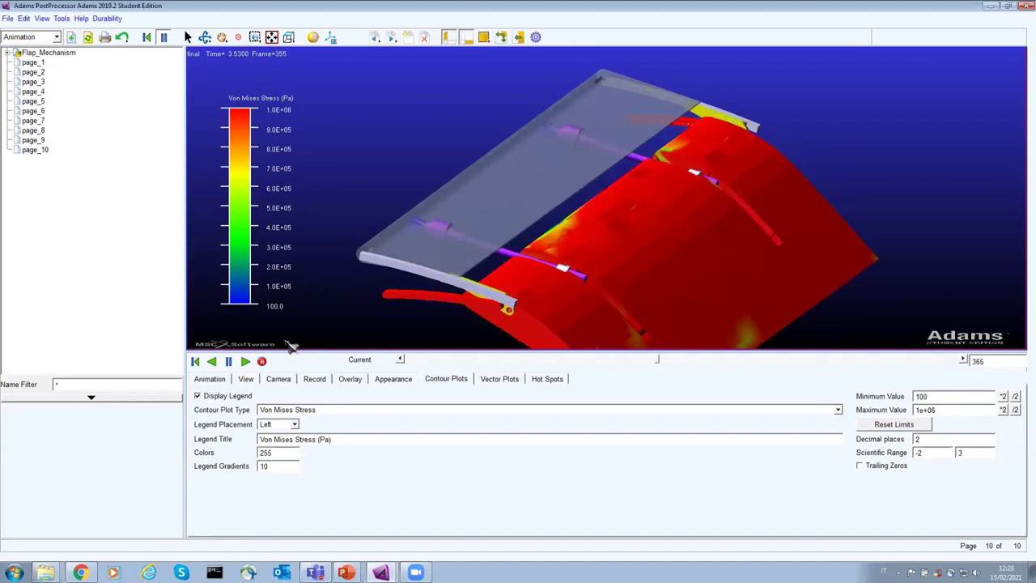
key(t)
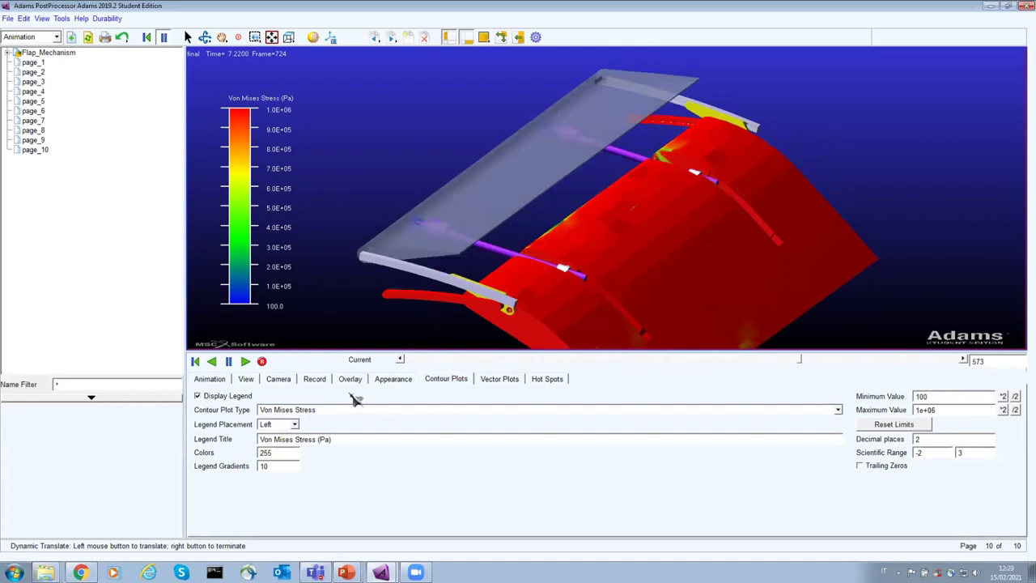
click(228, 361)
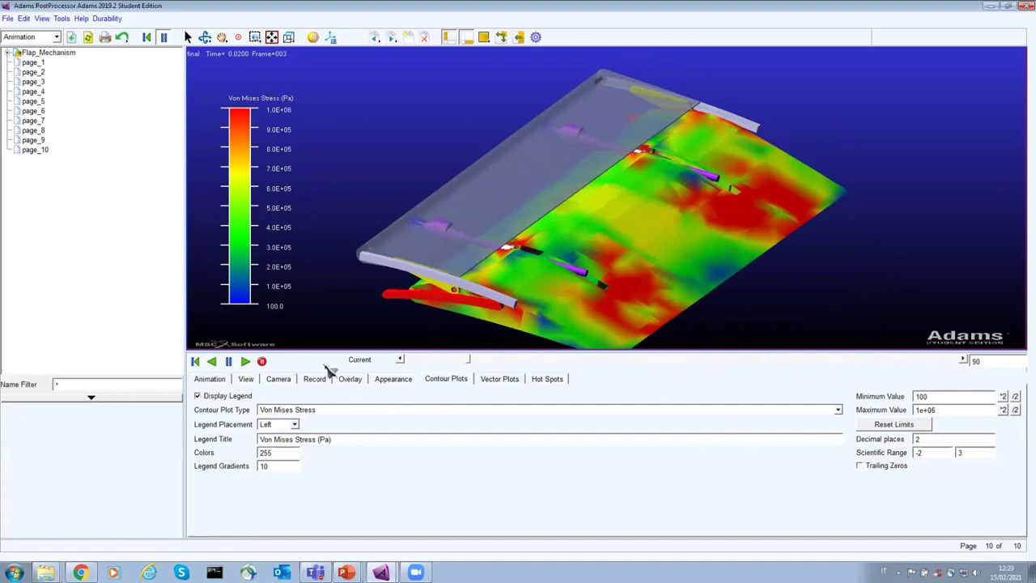
- Rewind the animation, set the Von Mises contour maximum to 1e+07, and replay it up to frame 352
click(195, 362)
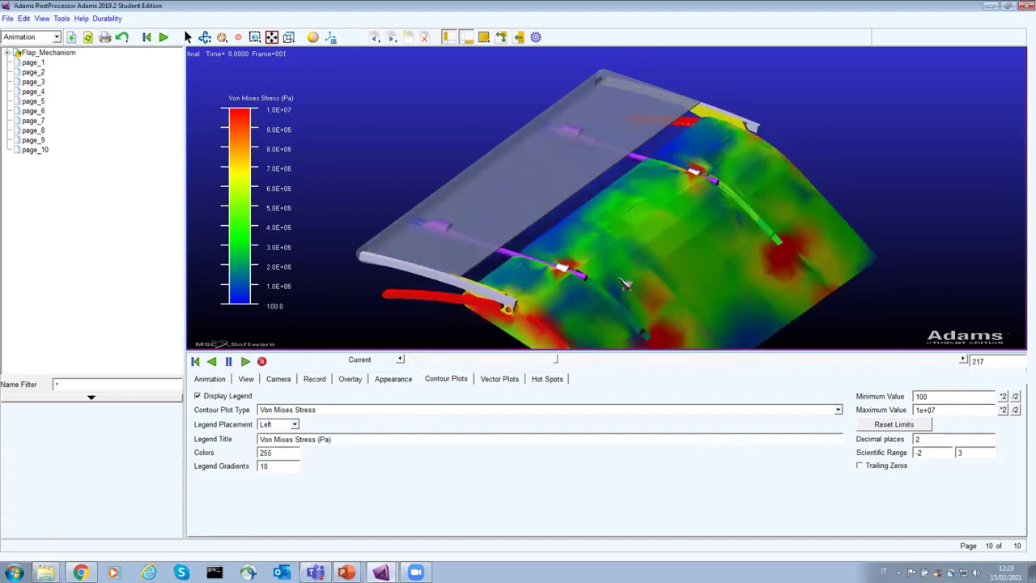
key(t)
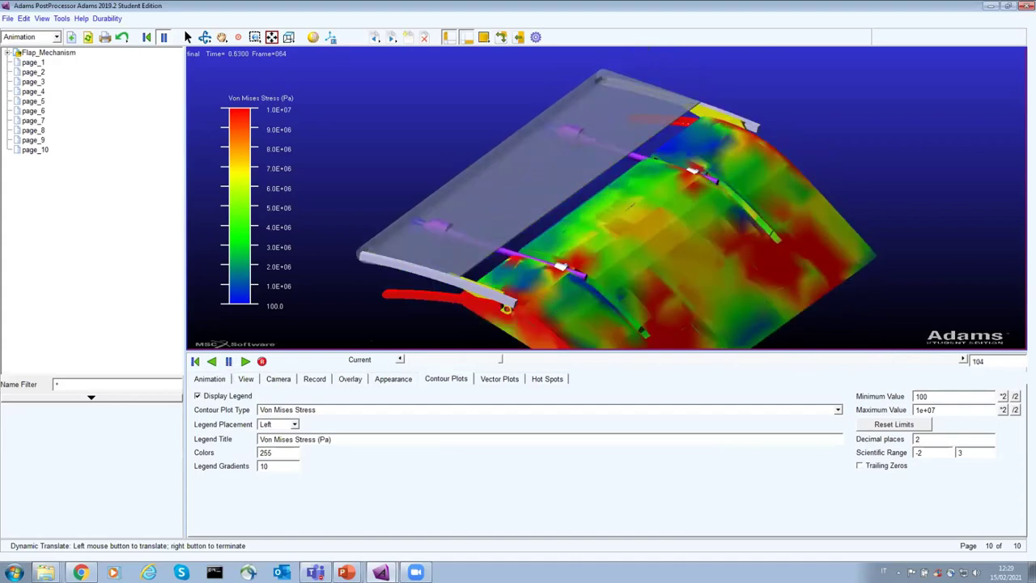
click(673, 290)
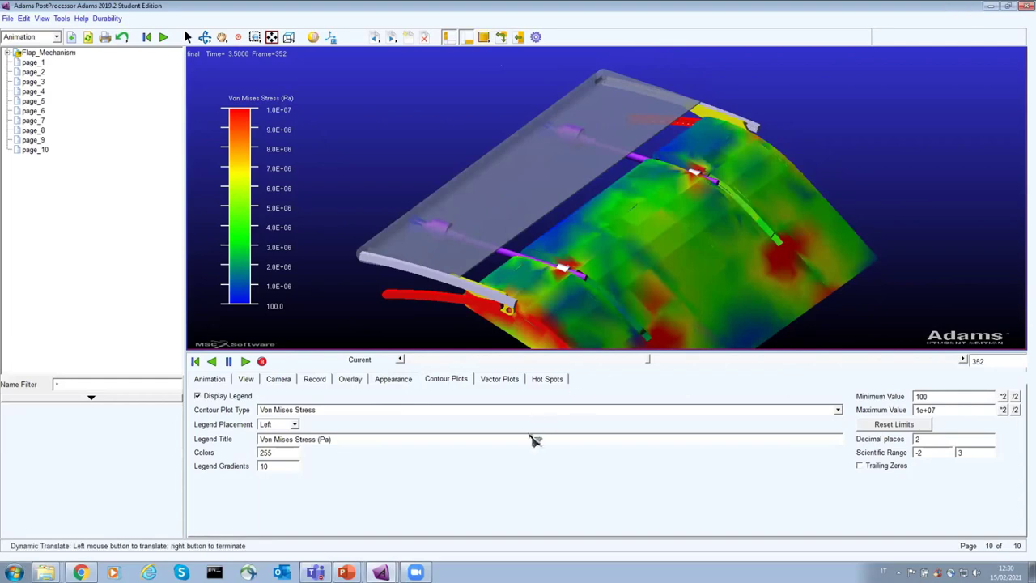
- Minimize PostProcessor, switch to the PowerPoint workshop presentation, and start the slide show from the FlexBody and Aero Forces – 8.2 slide
click(991, 6)
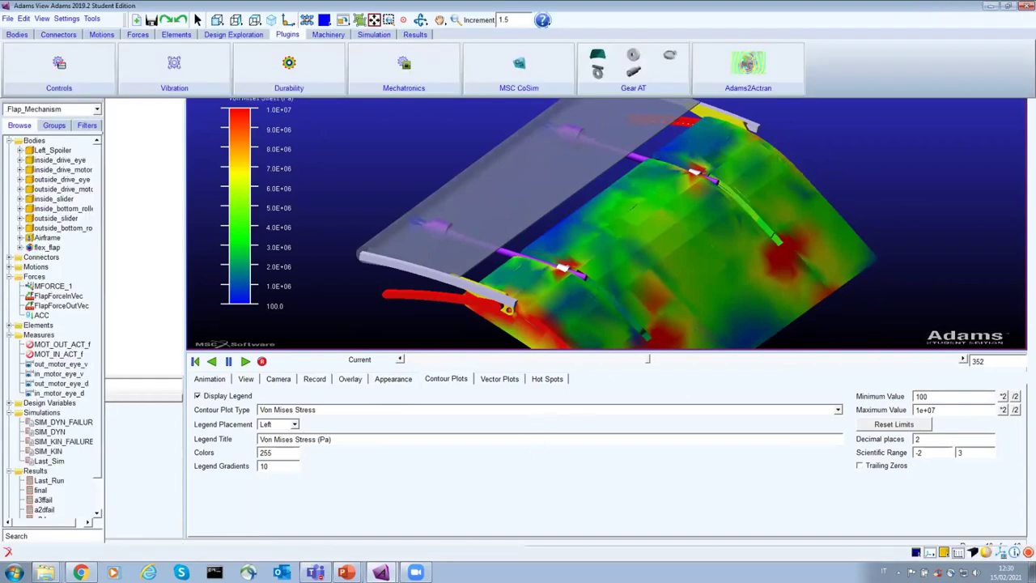
mouse_move(346, 573)
click(359, 530)
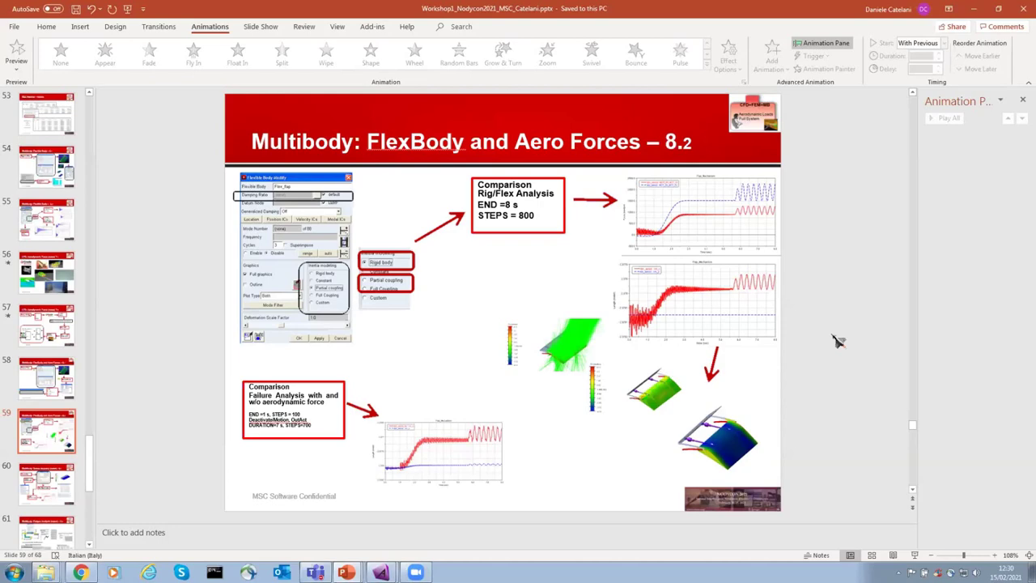
key(shift+F5)
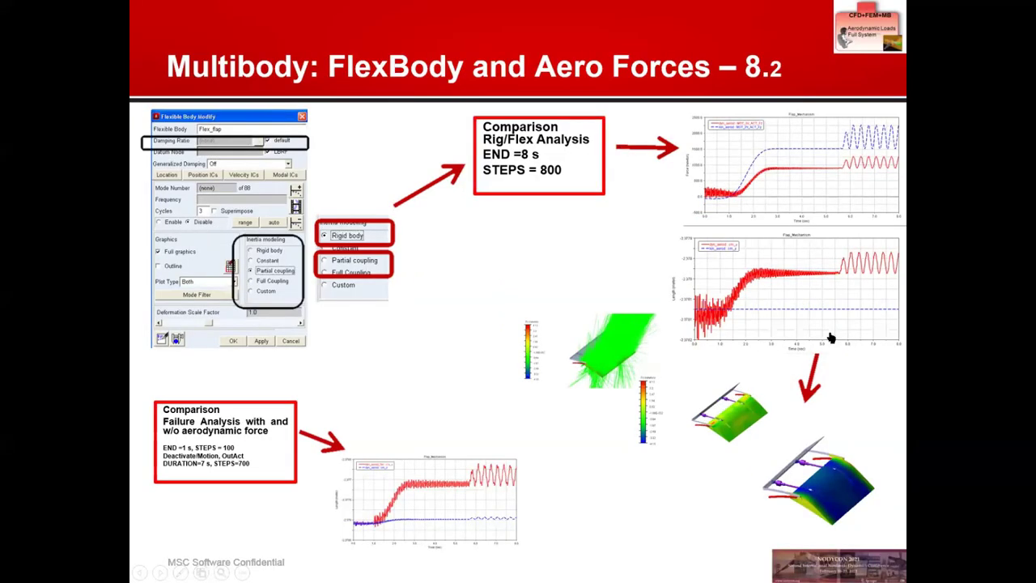
- Advance the slide show to the Multibody: Actuator – 12.1 slide
click(832, 335)
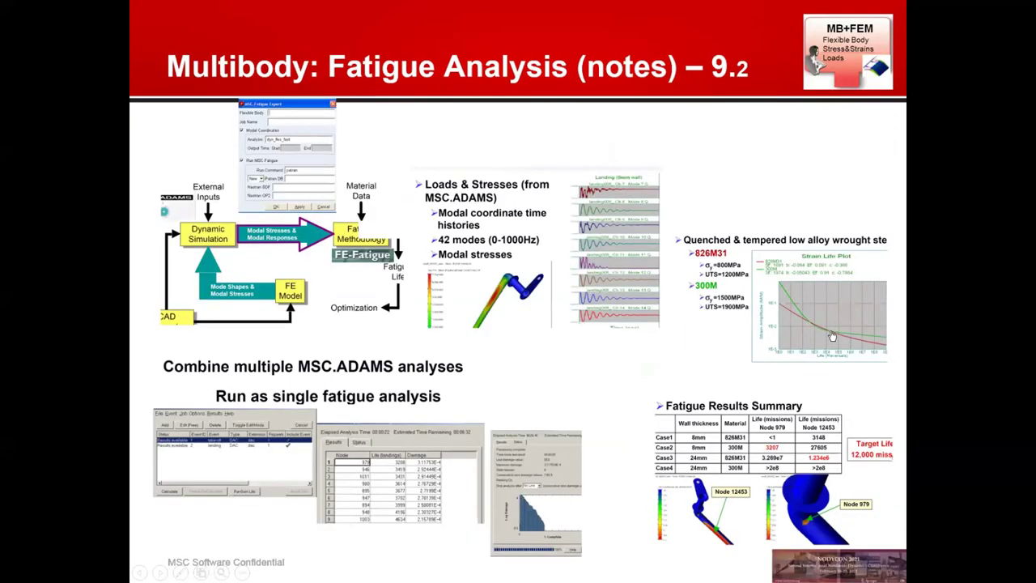
click(831, 335)
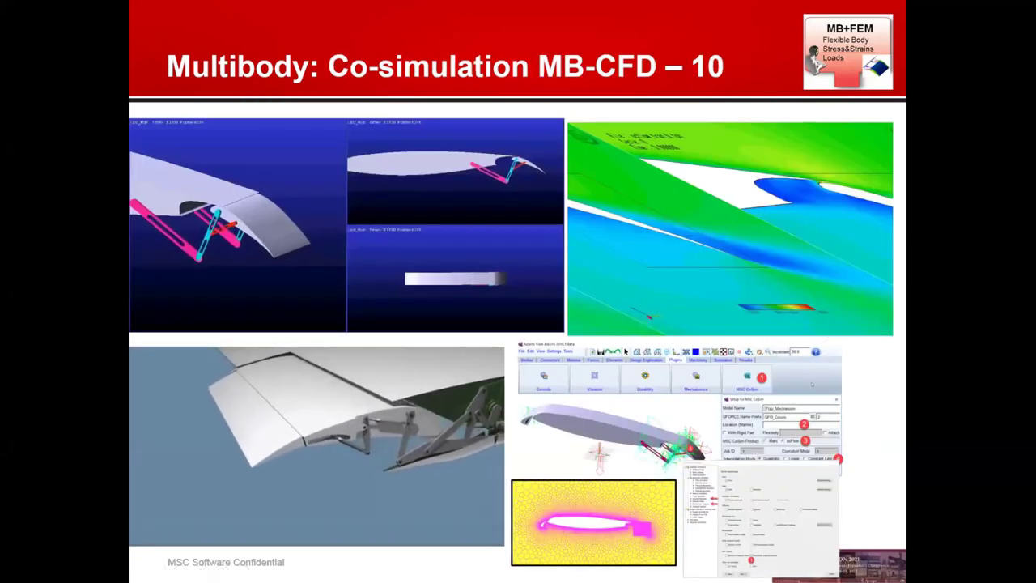
key(Right)
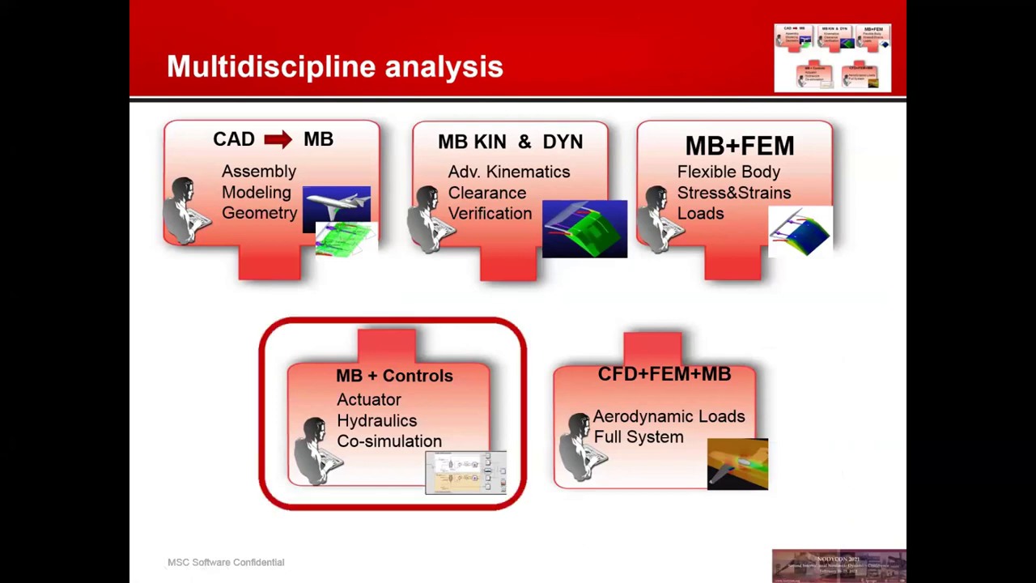
key(Right)
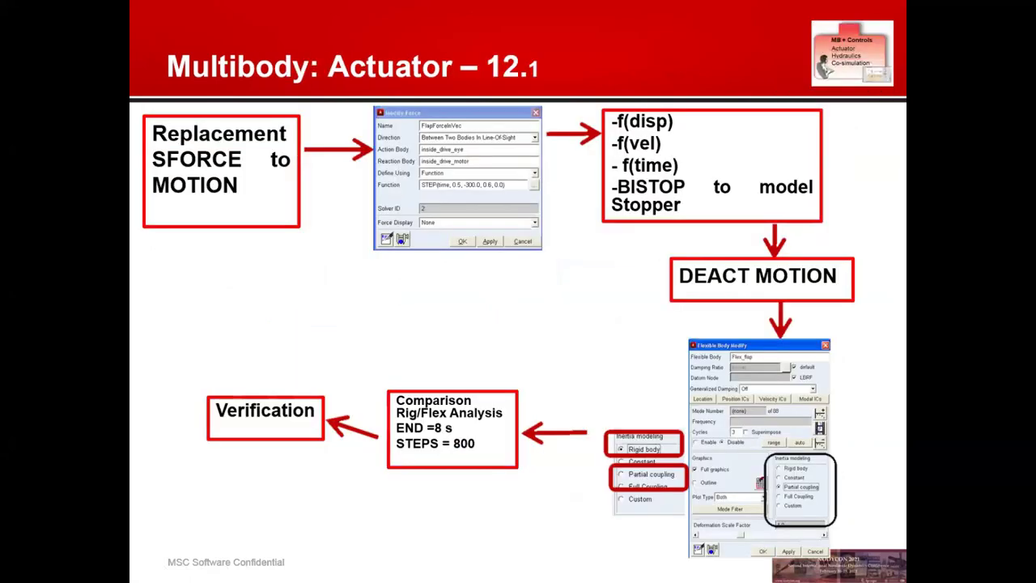